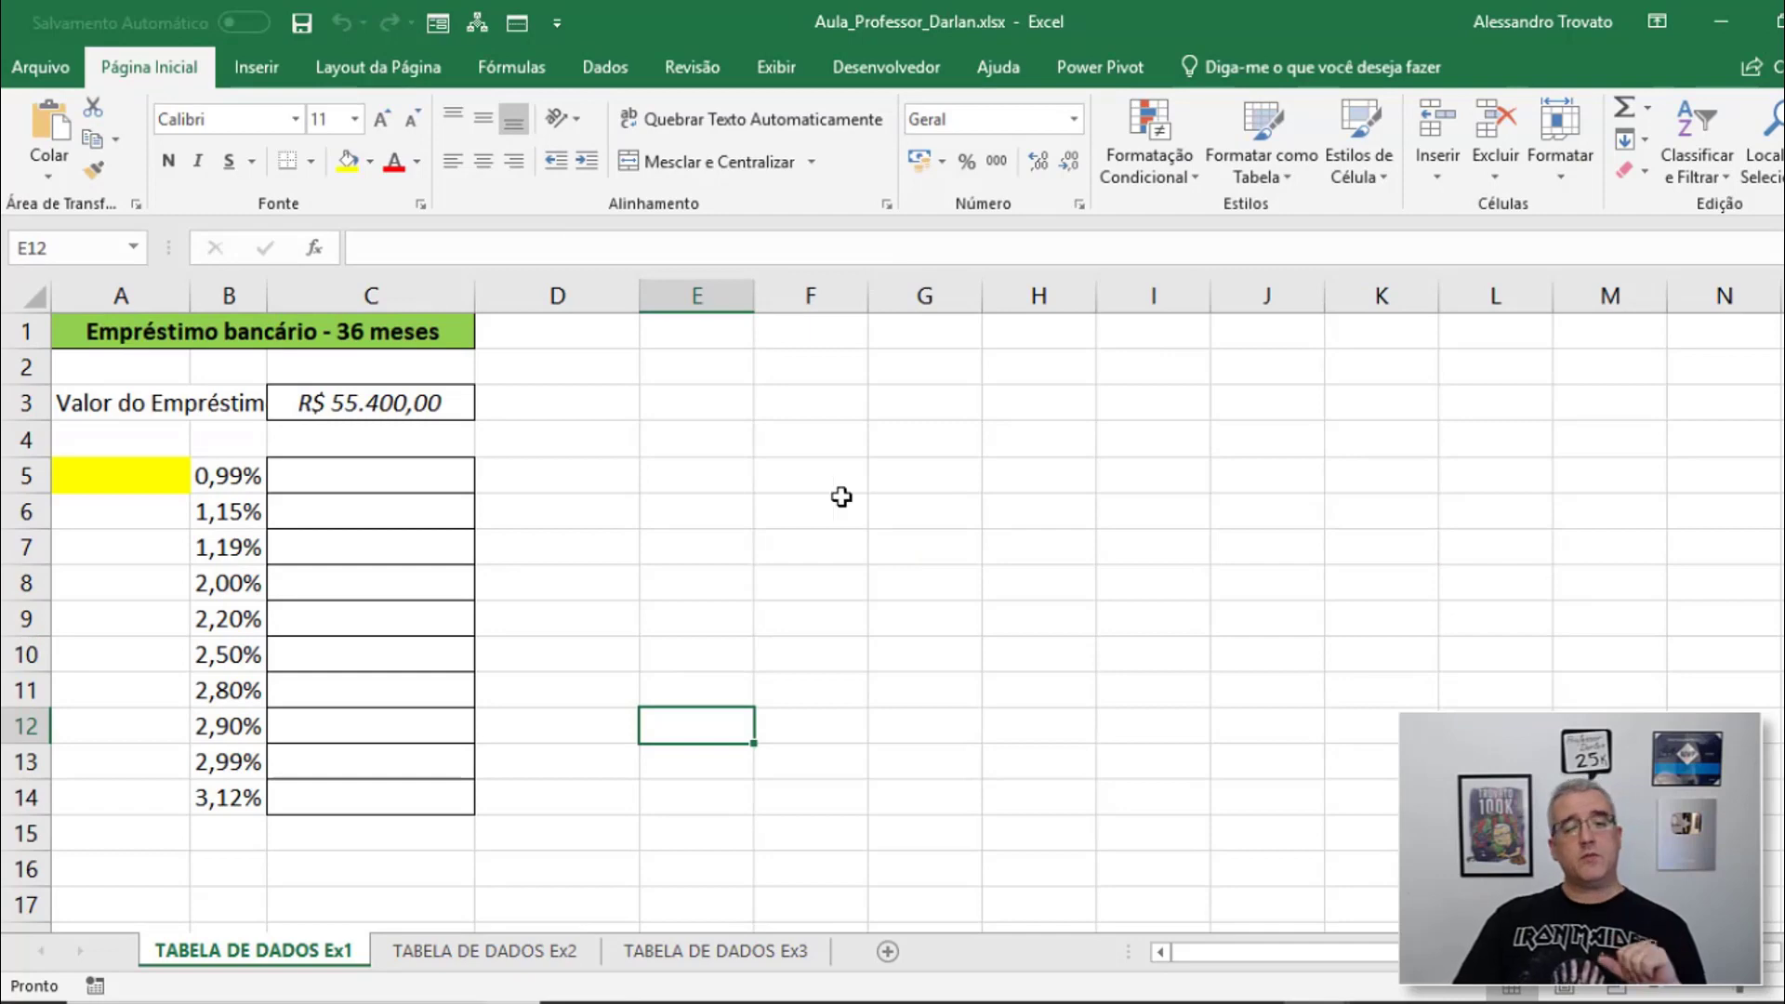
Start a PGTO formula in cell F3 with an interest rate of 1,99%
{"action": "left_click", "coordinate": [840, 497]}
{"action": "left_click", "coordinate": [784, 370]}
{"action": "left_click", "coordinate": [786, 409]}
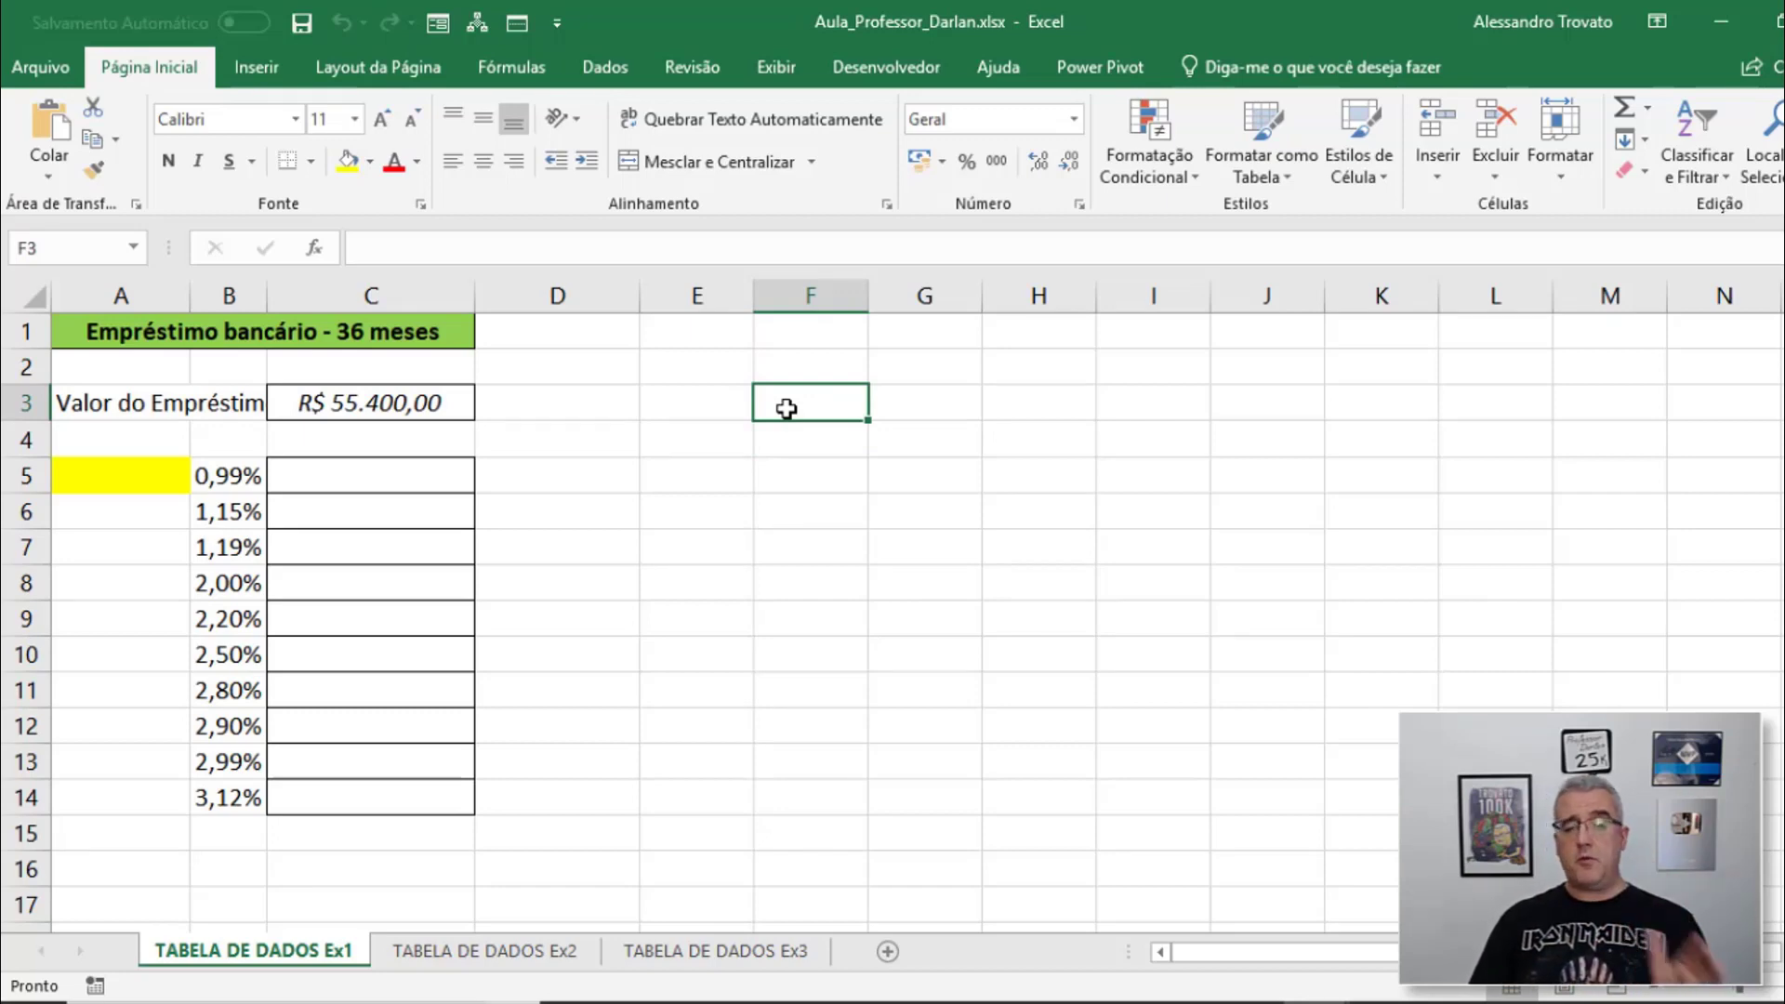
{"action": "type", "text": "="}
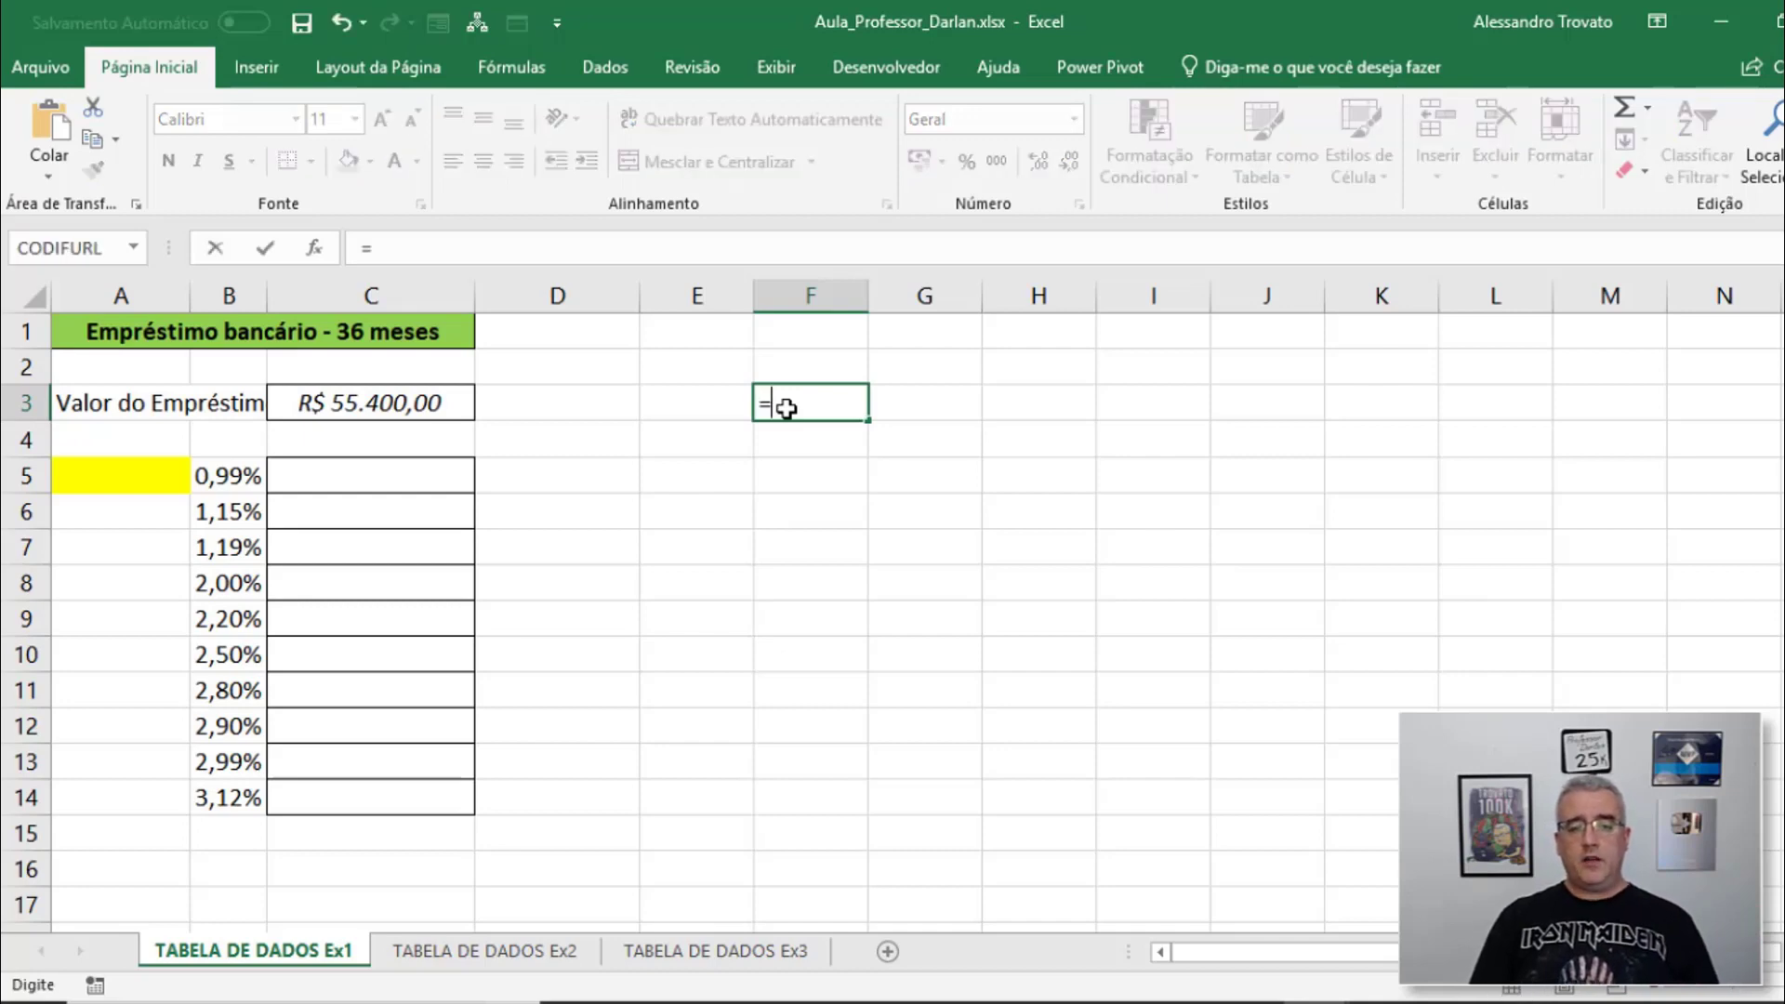
{"action": "type", "text": "pgto("}
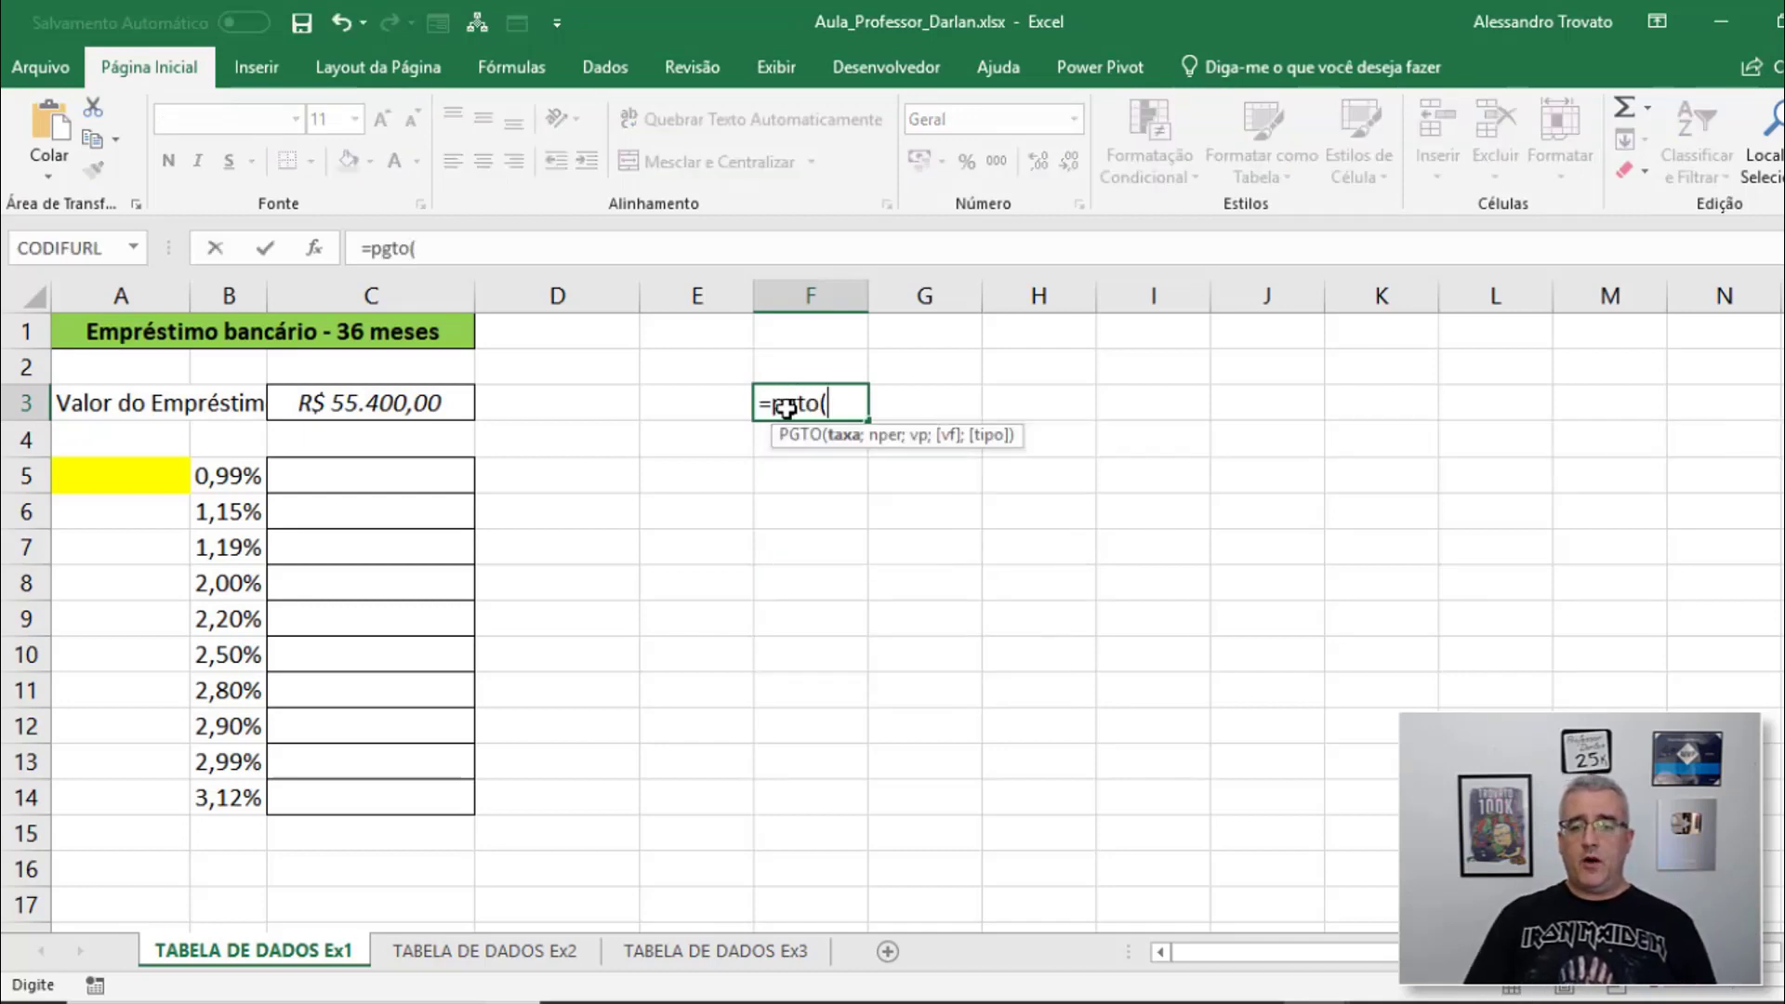
{"action": "key", "text": "BackSpace"}
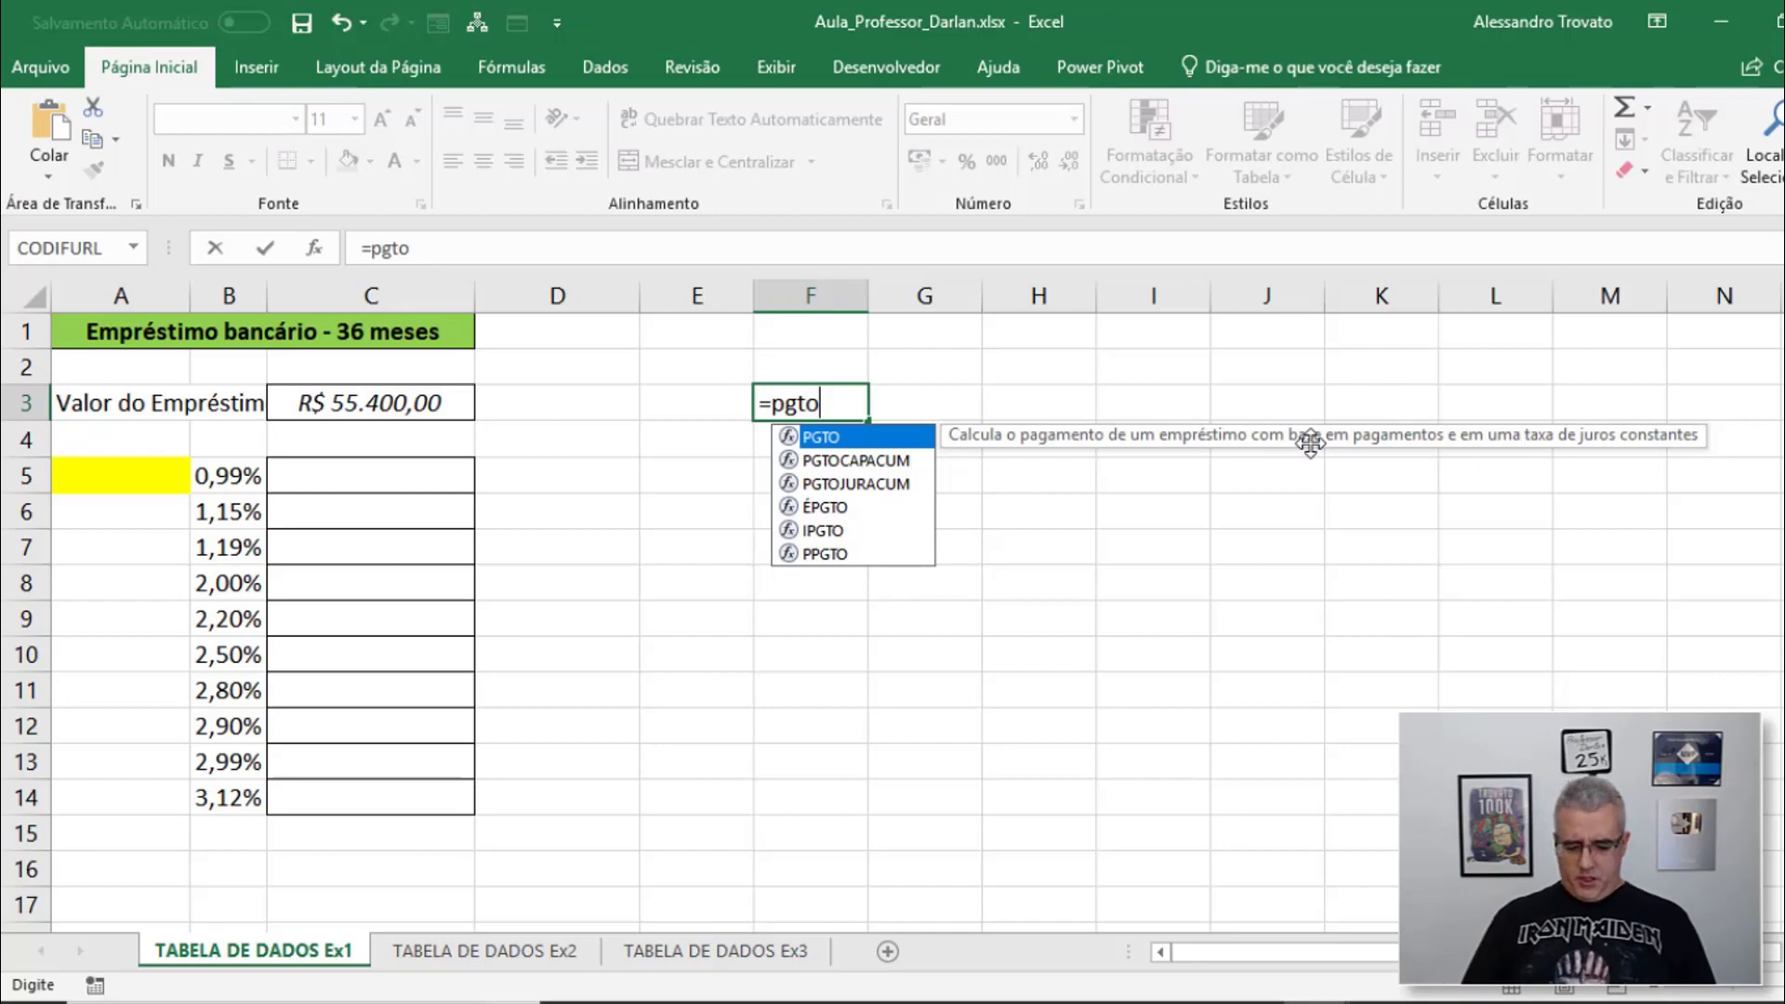
{"action": "type", "text": "("}
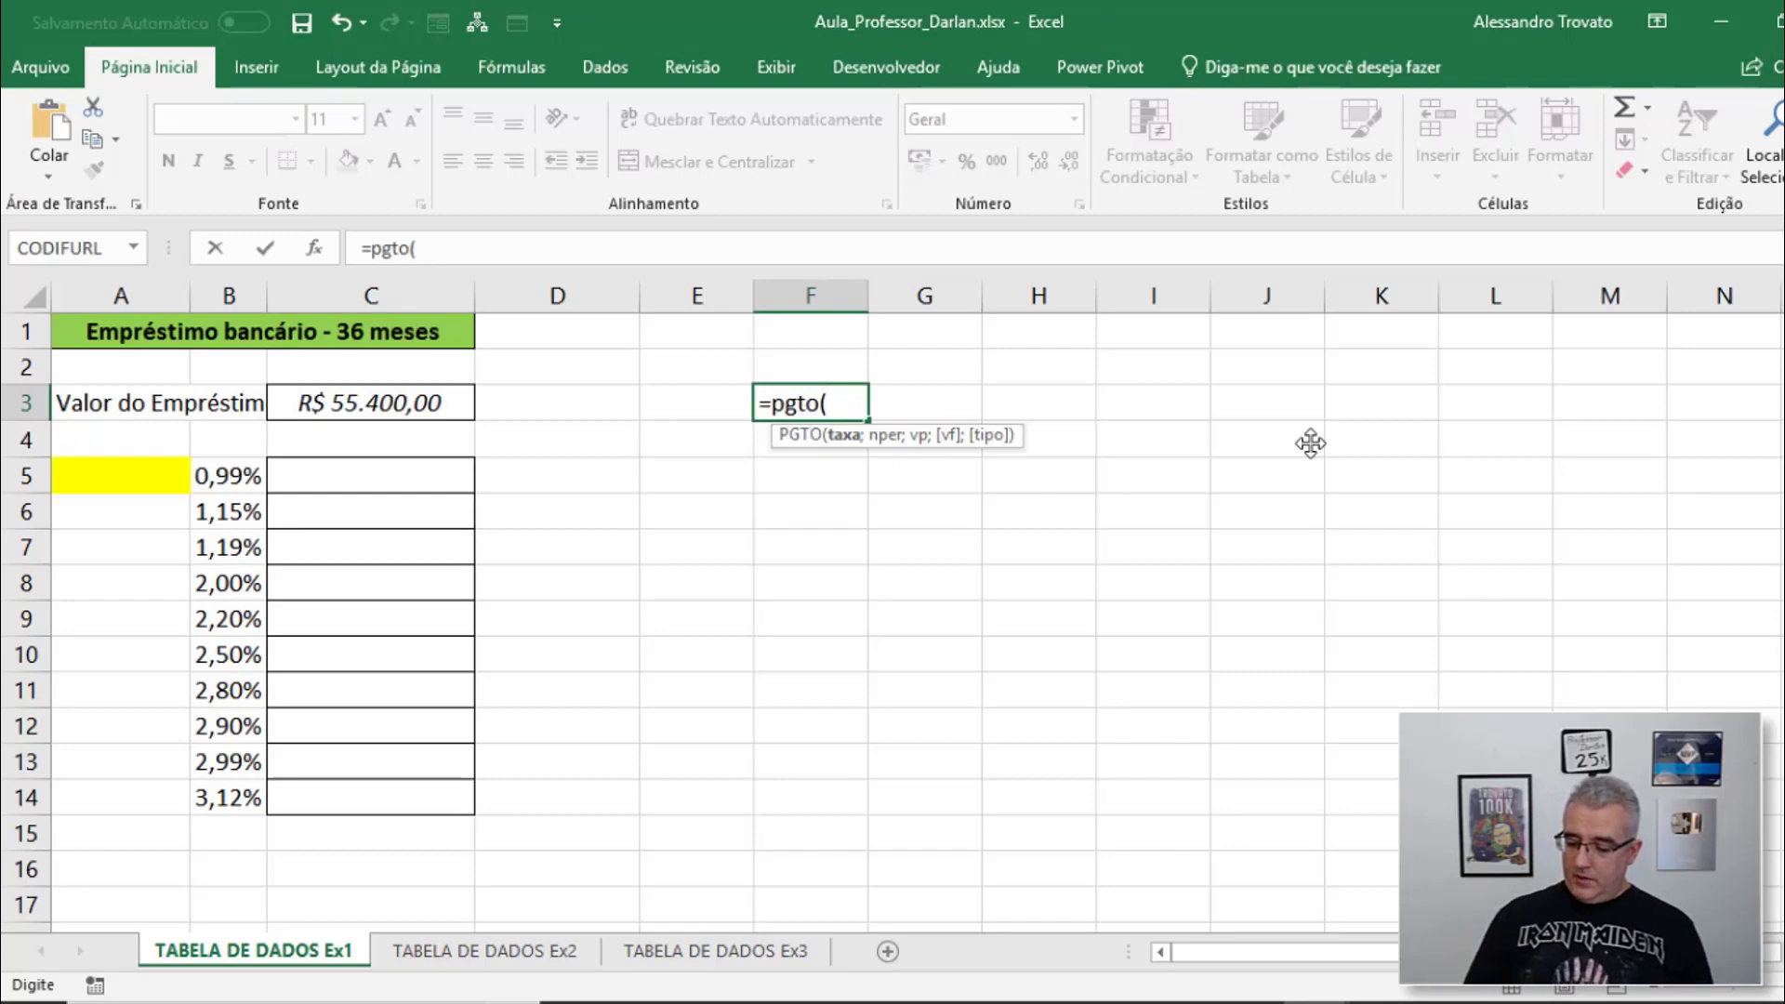
{"action": "type", "text": "1,99%"}
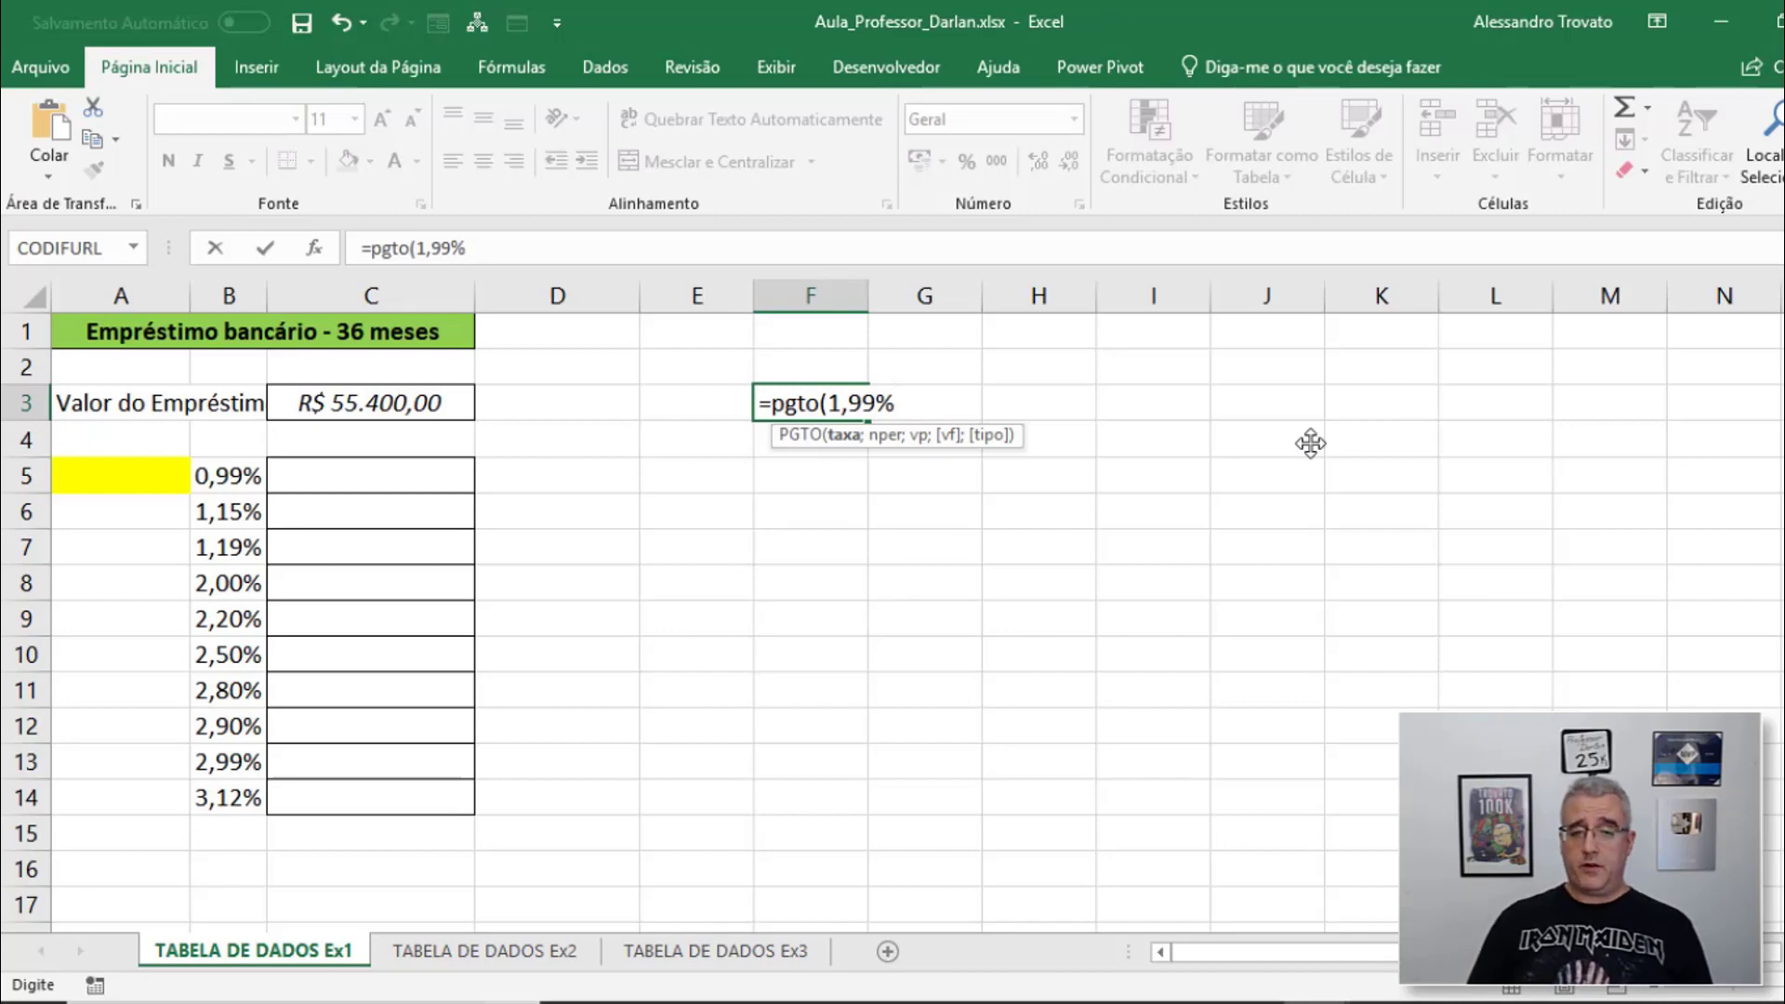
Replace the rate argument of the PGTO formula in F3 with the decimal value 0,0199
{"action": "key", "text": "BackSpace"}
{"action": "key", "text": "BackSpace"}
{"action": "key", "text": "BackSpace"}
{"action": "key", "text": "BackSpace"}
{"action": "key", "text": "BackSpace"}
{"action": "type", "text": "0,"}
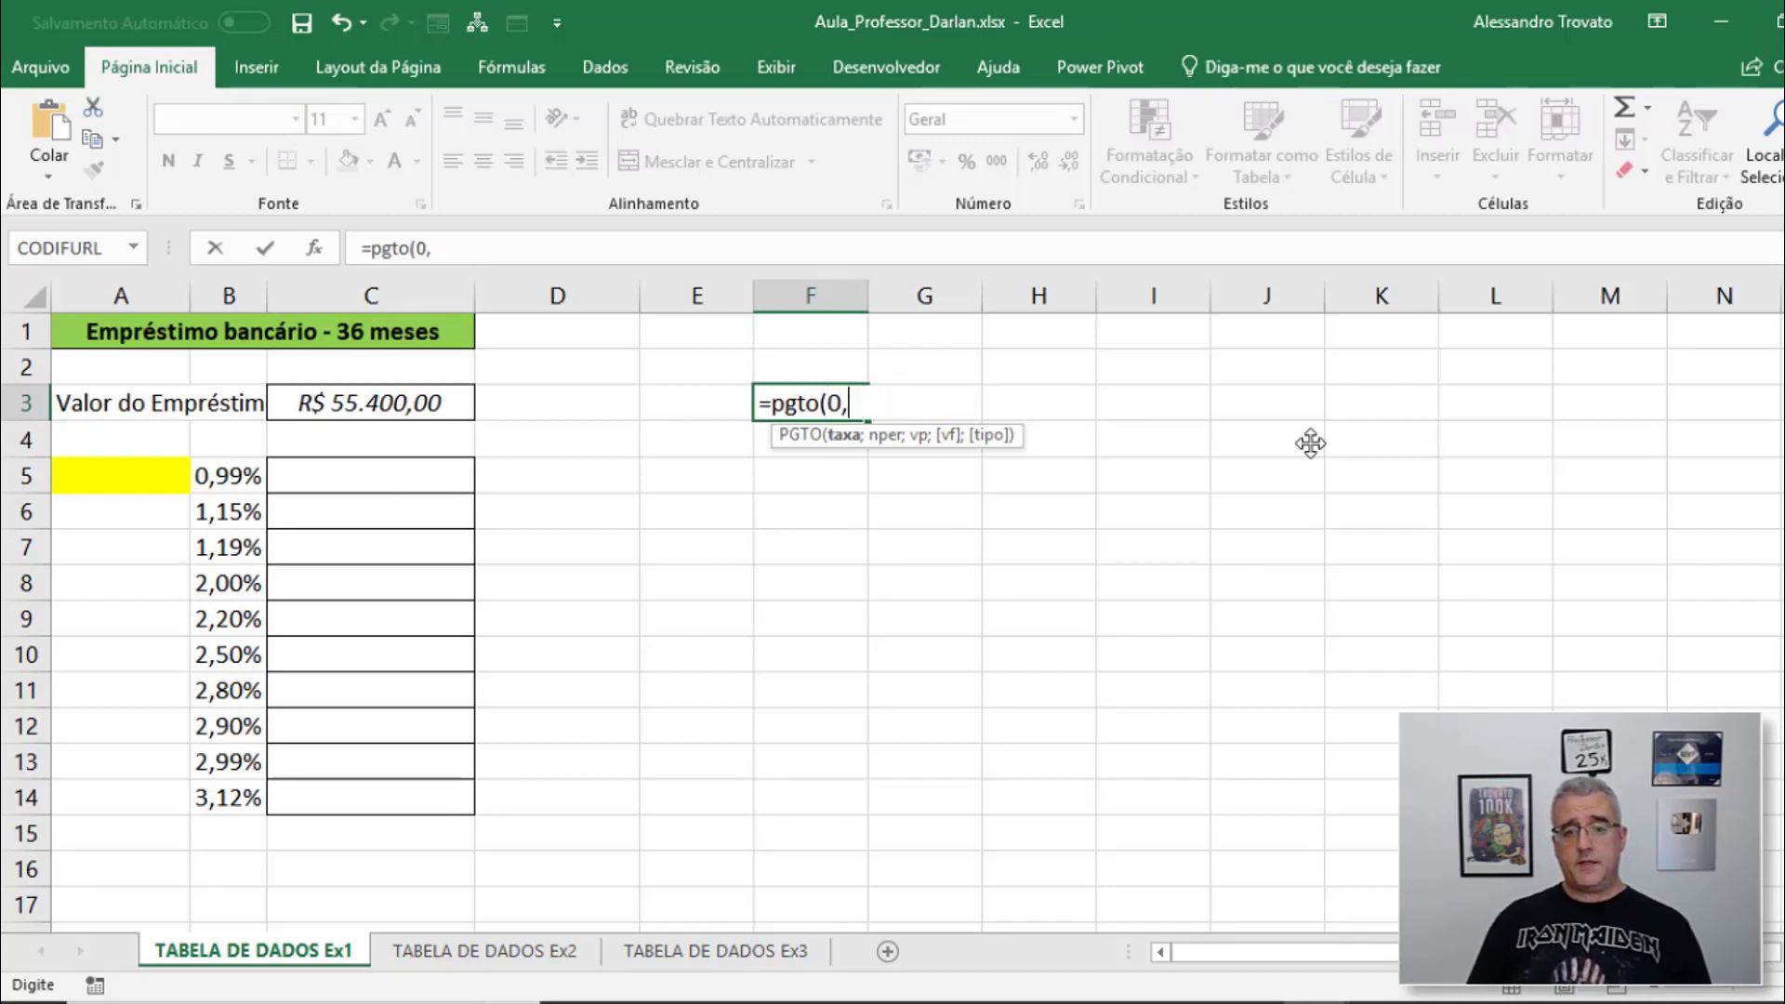
{"action": "type", "text": "0199"}
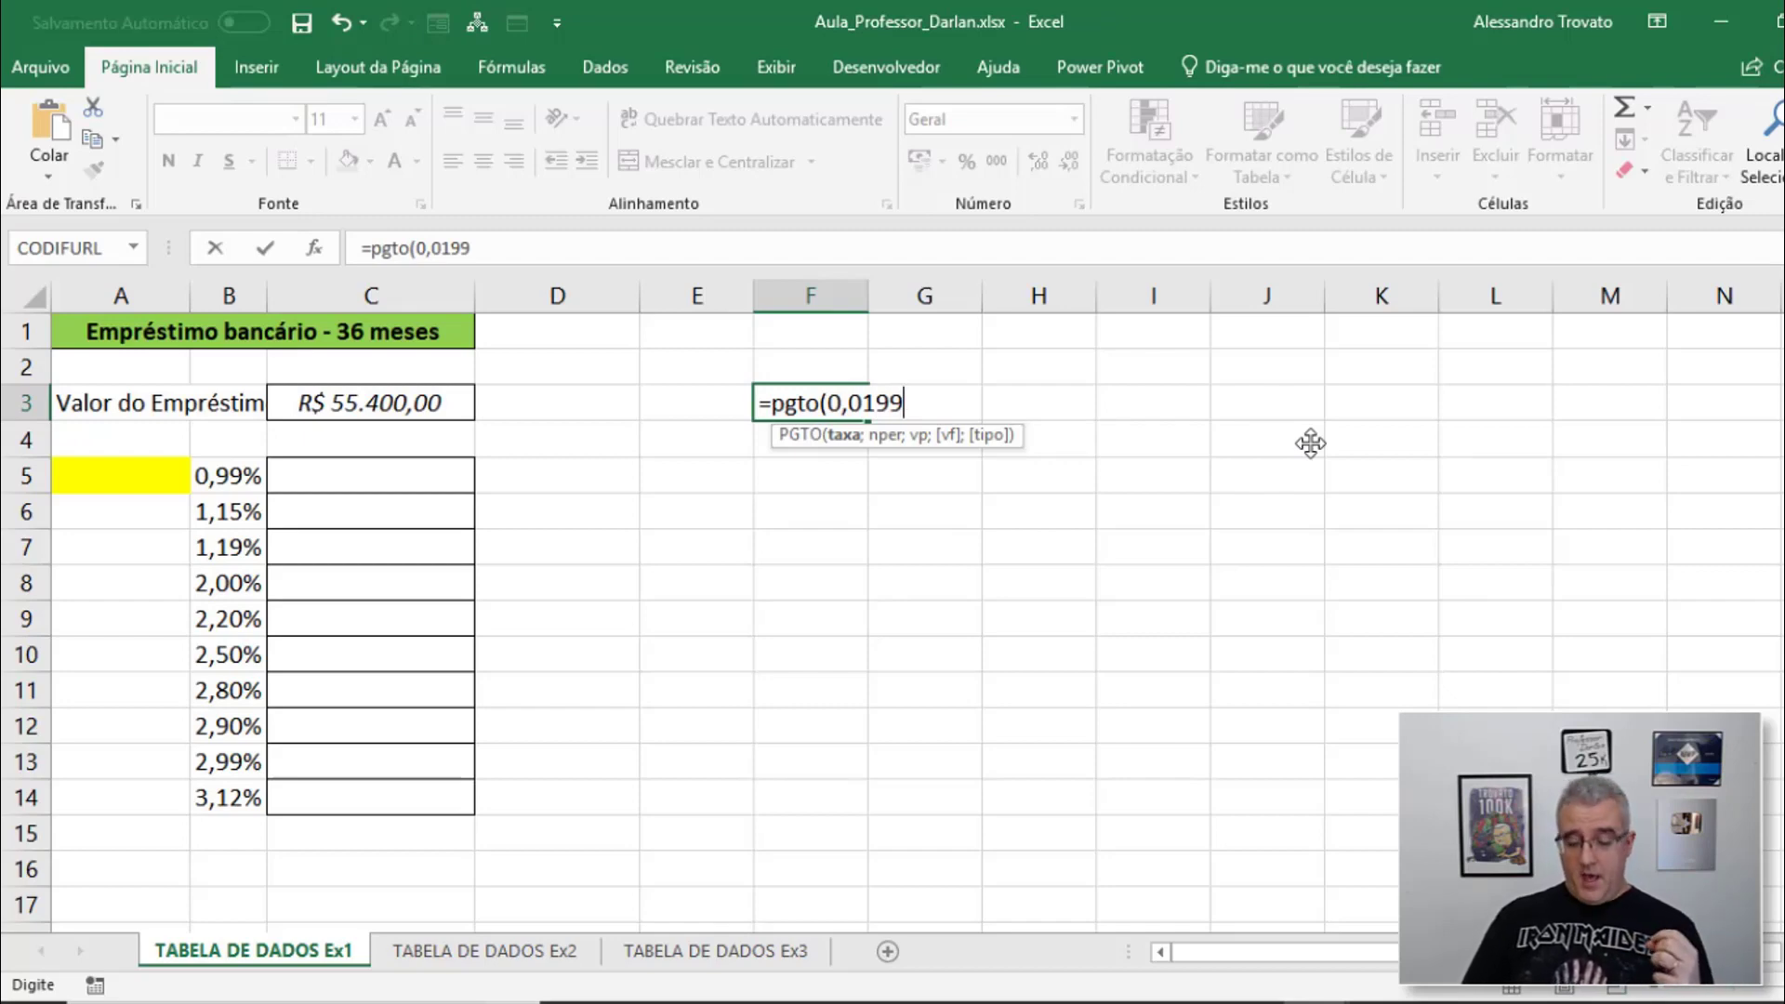
{"action": "type", "text": ";"}
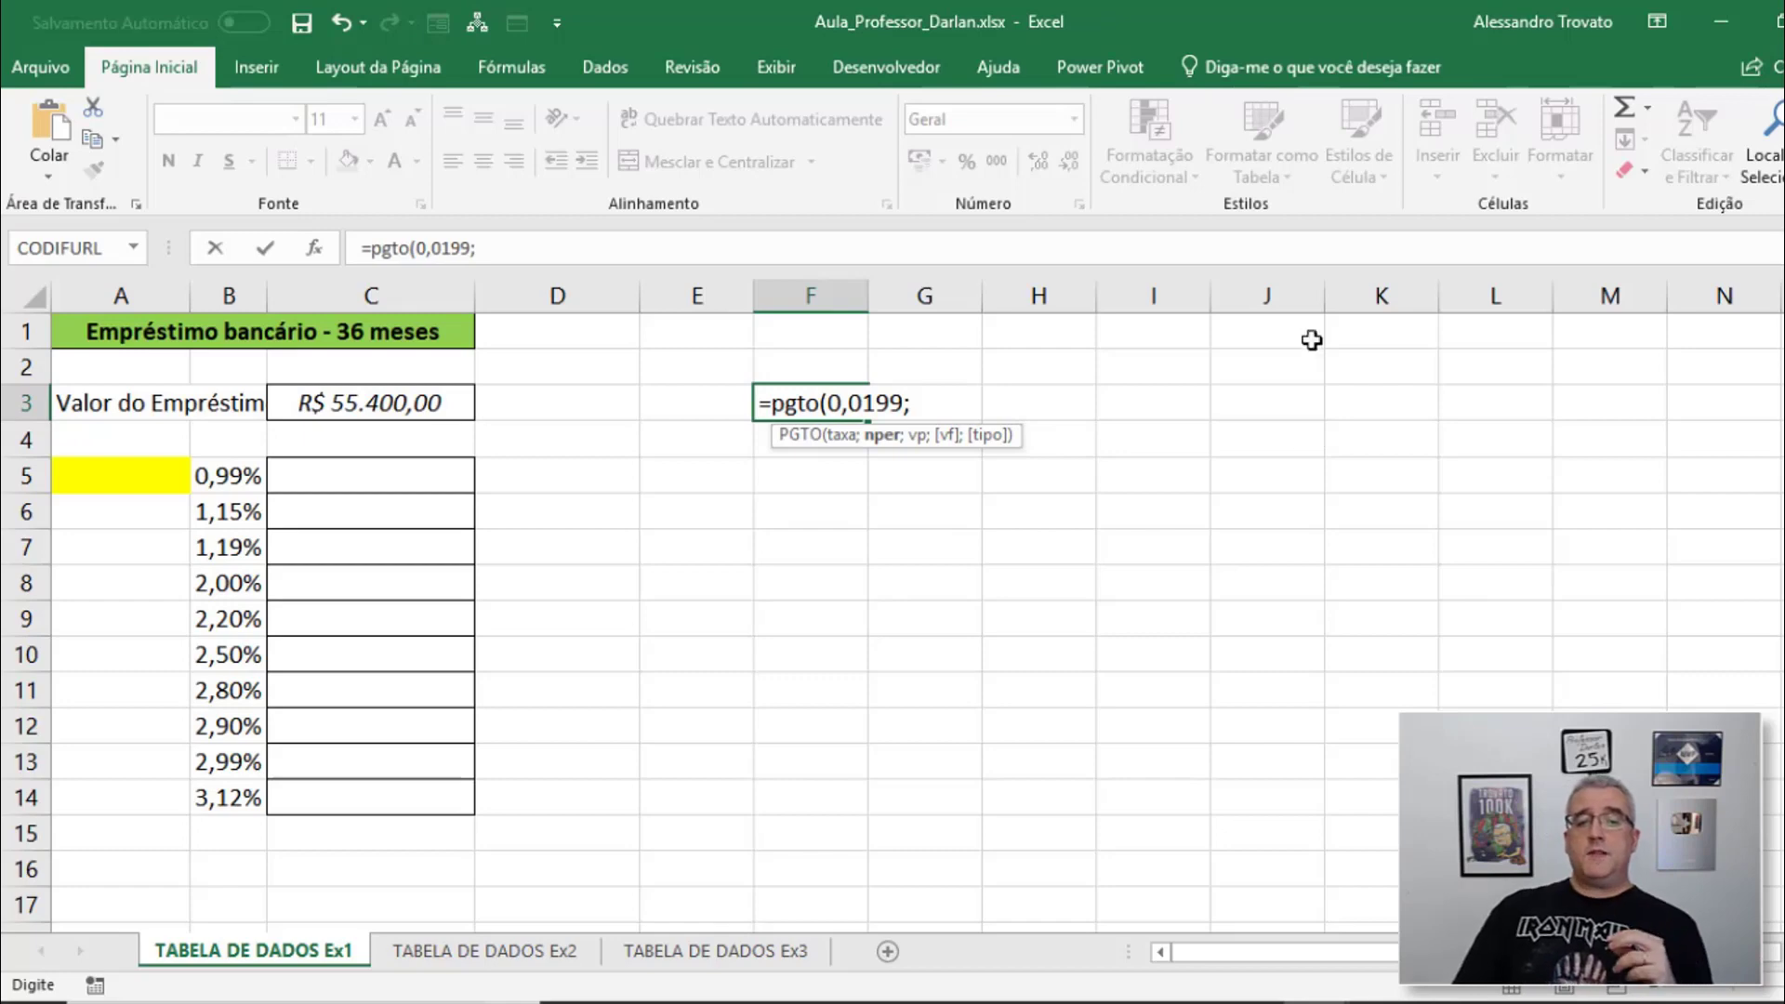
Add 72 as the number of periods and 72000 as the present value to the PGTO formula in F3
{"action": "left_click", "coordinate": [892, 400]}
{"action": "left_click_drag", "start_coordinate": [893, 400], "coordinate": [830, 406]}
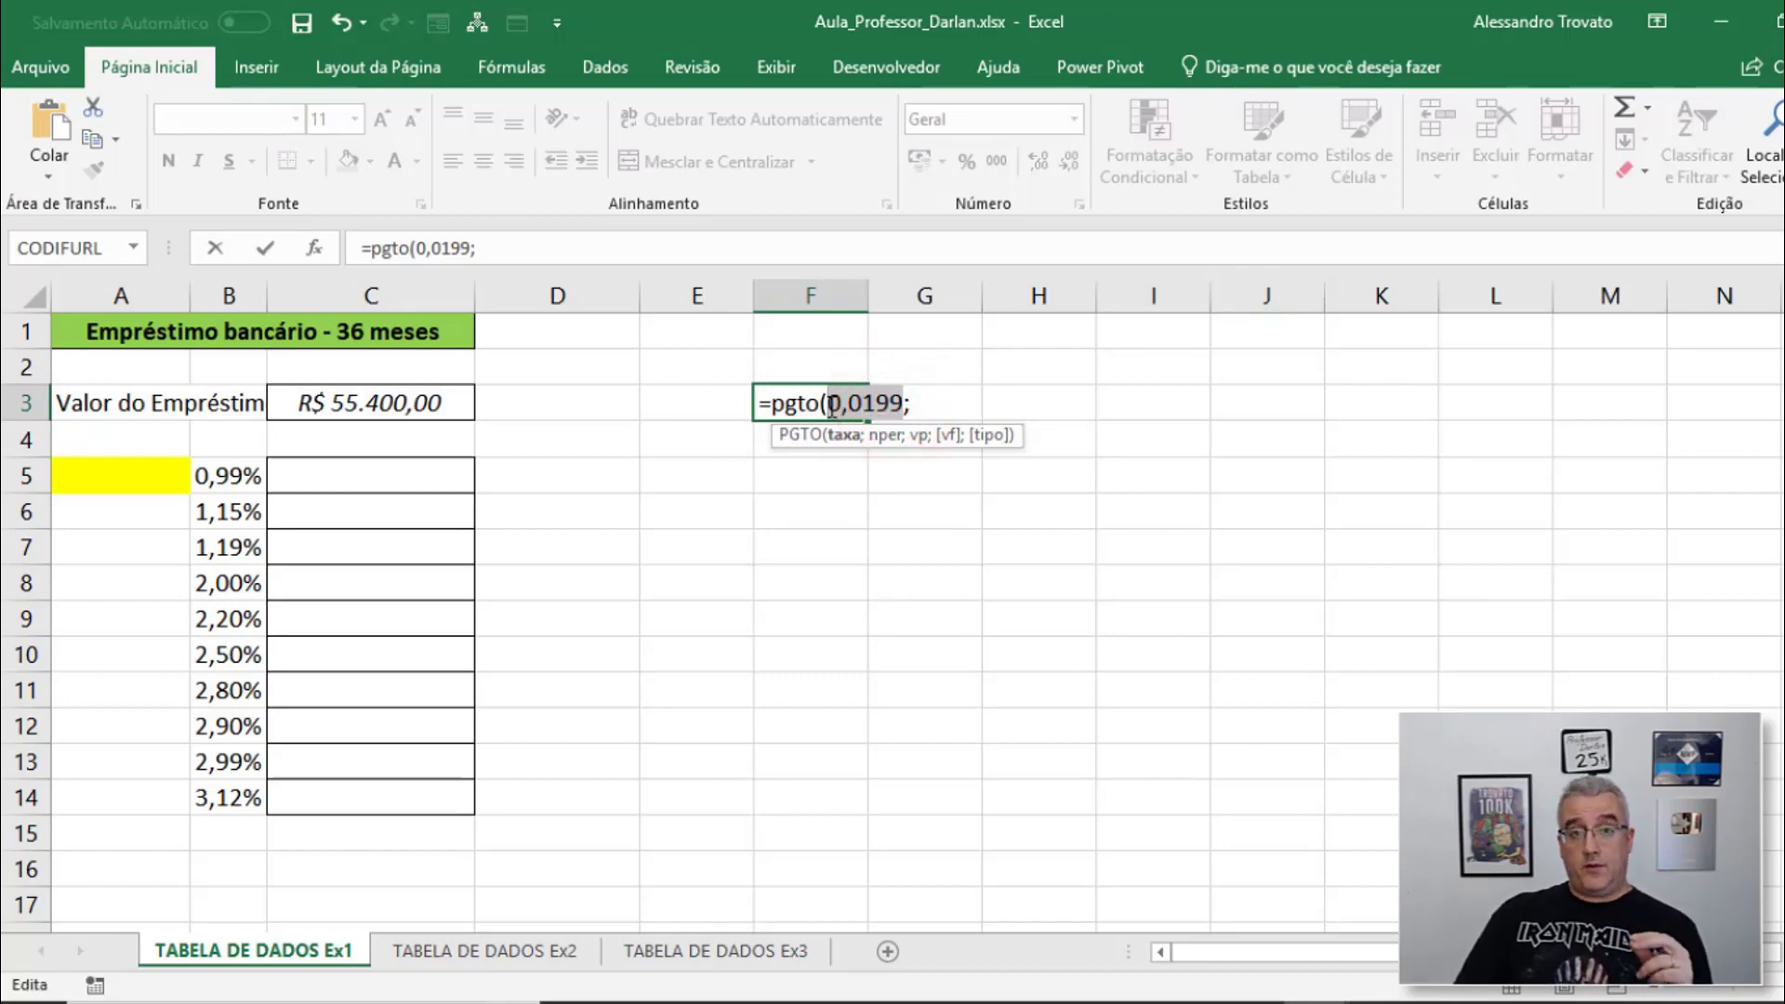
{"action": "left_click", "coordinate": [885, 437]}
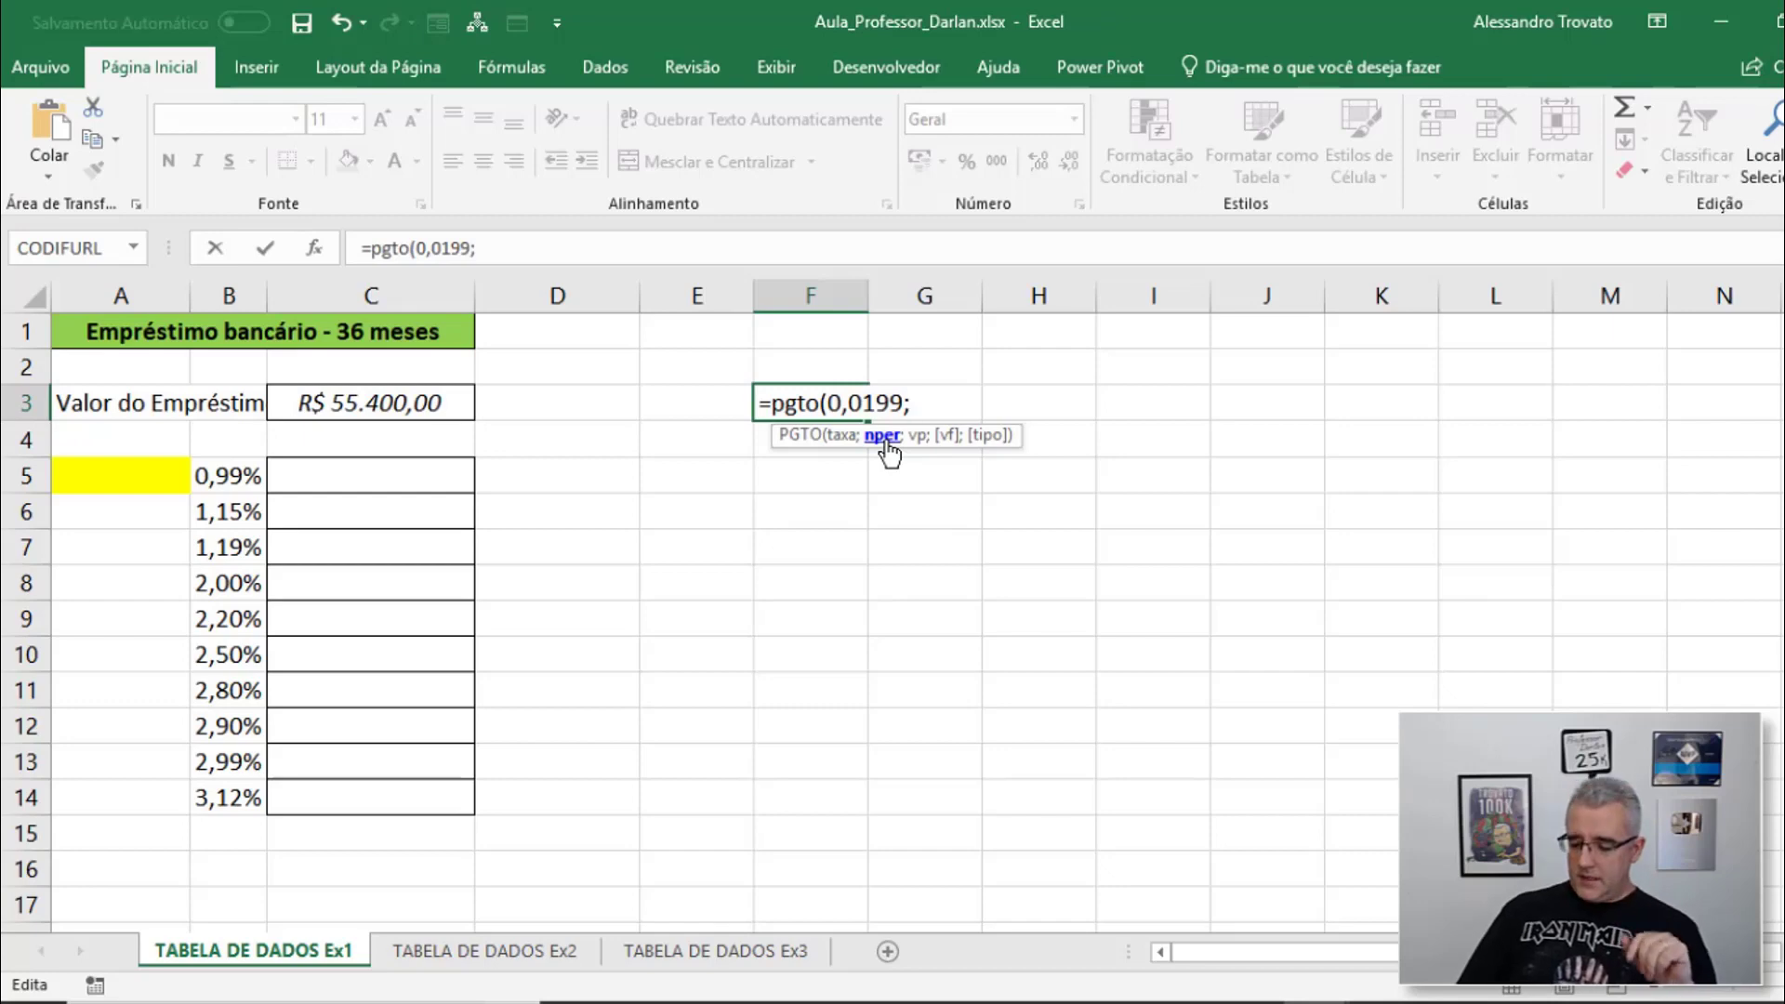
{"action": "type", "text": "72"}
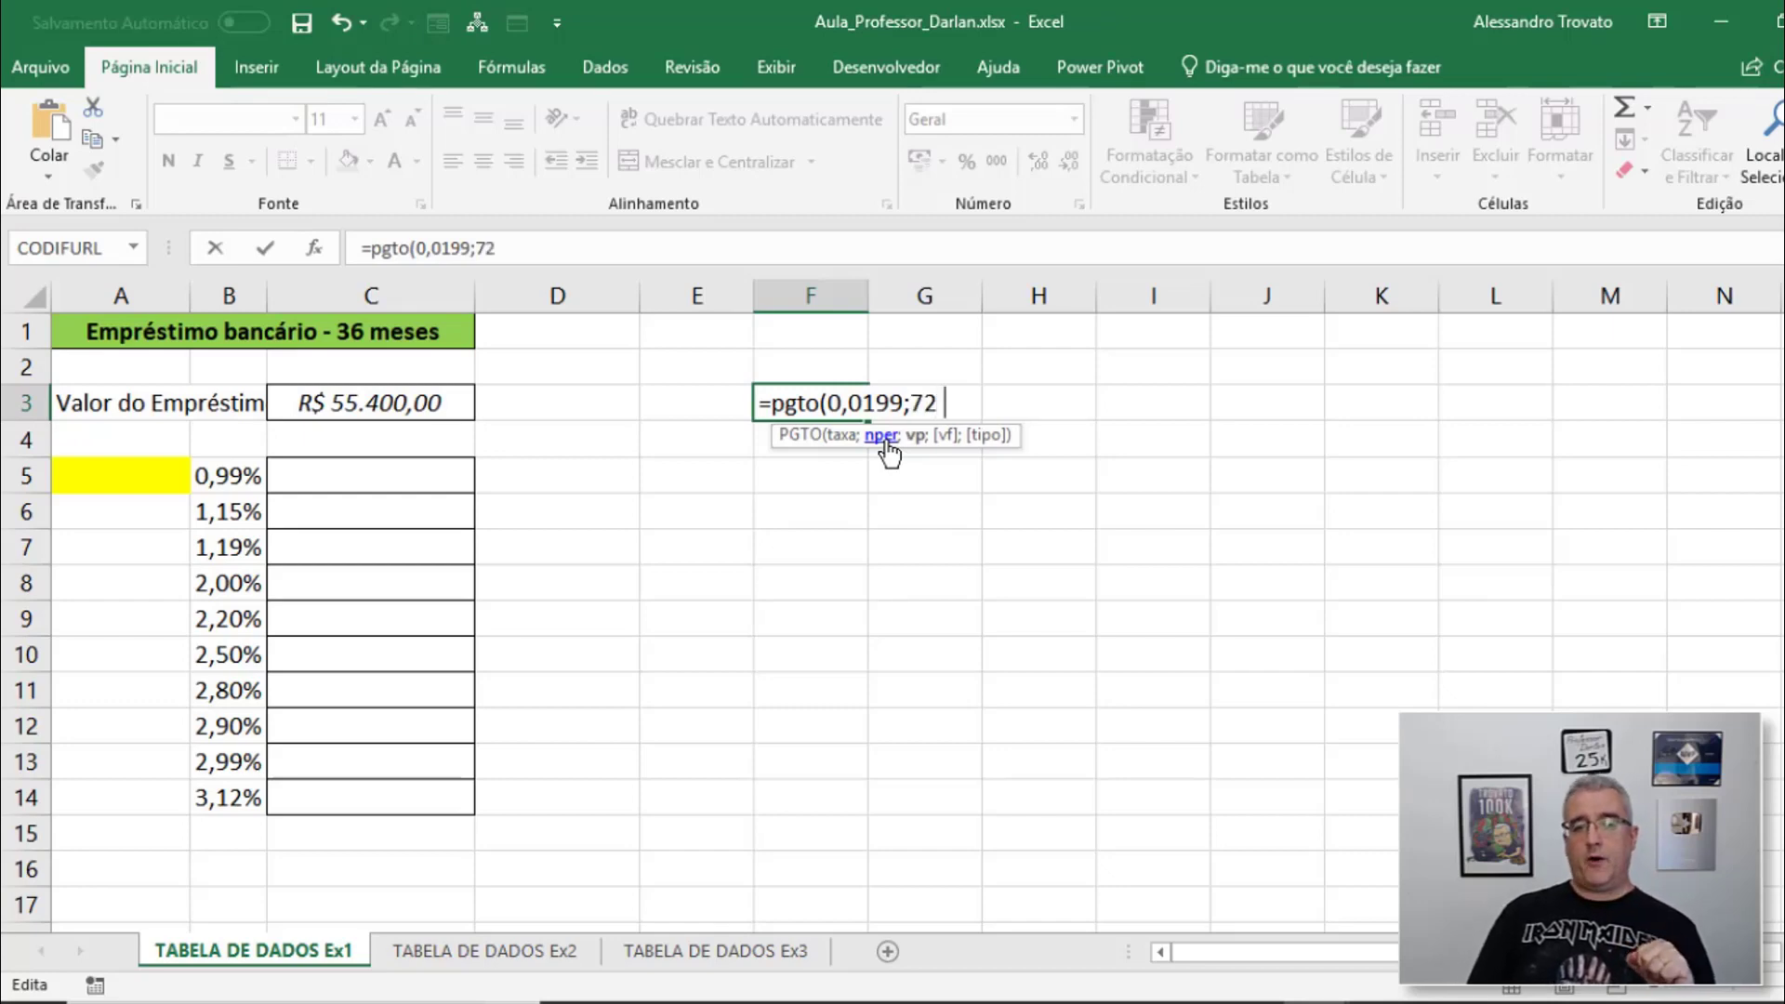
{"action": "type", "text": ";"}
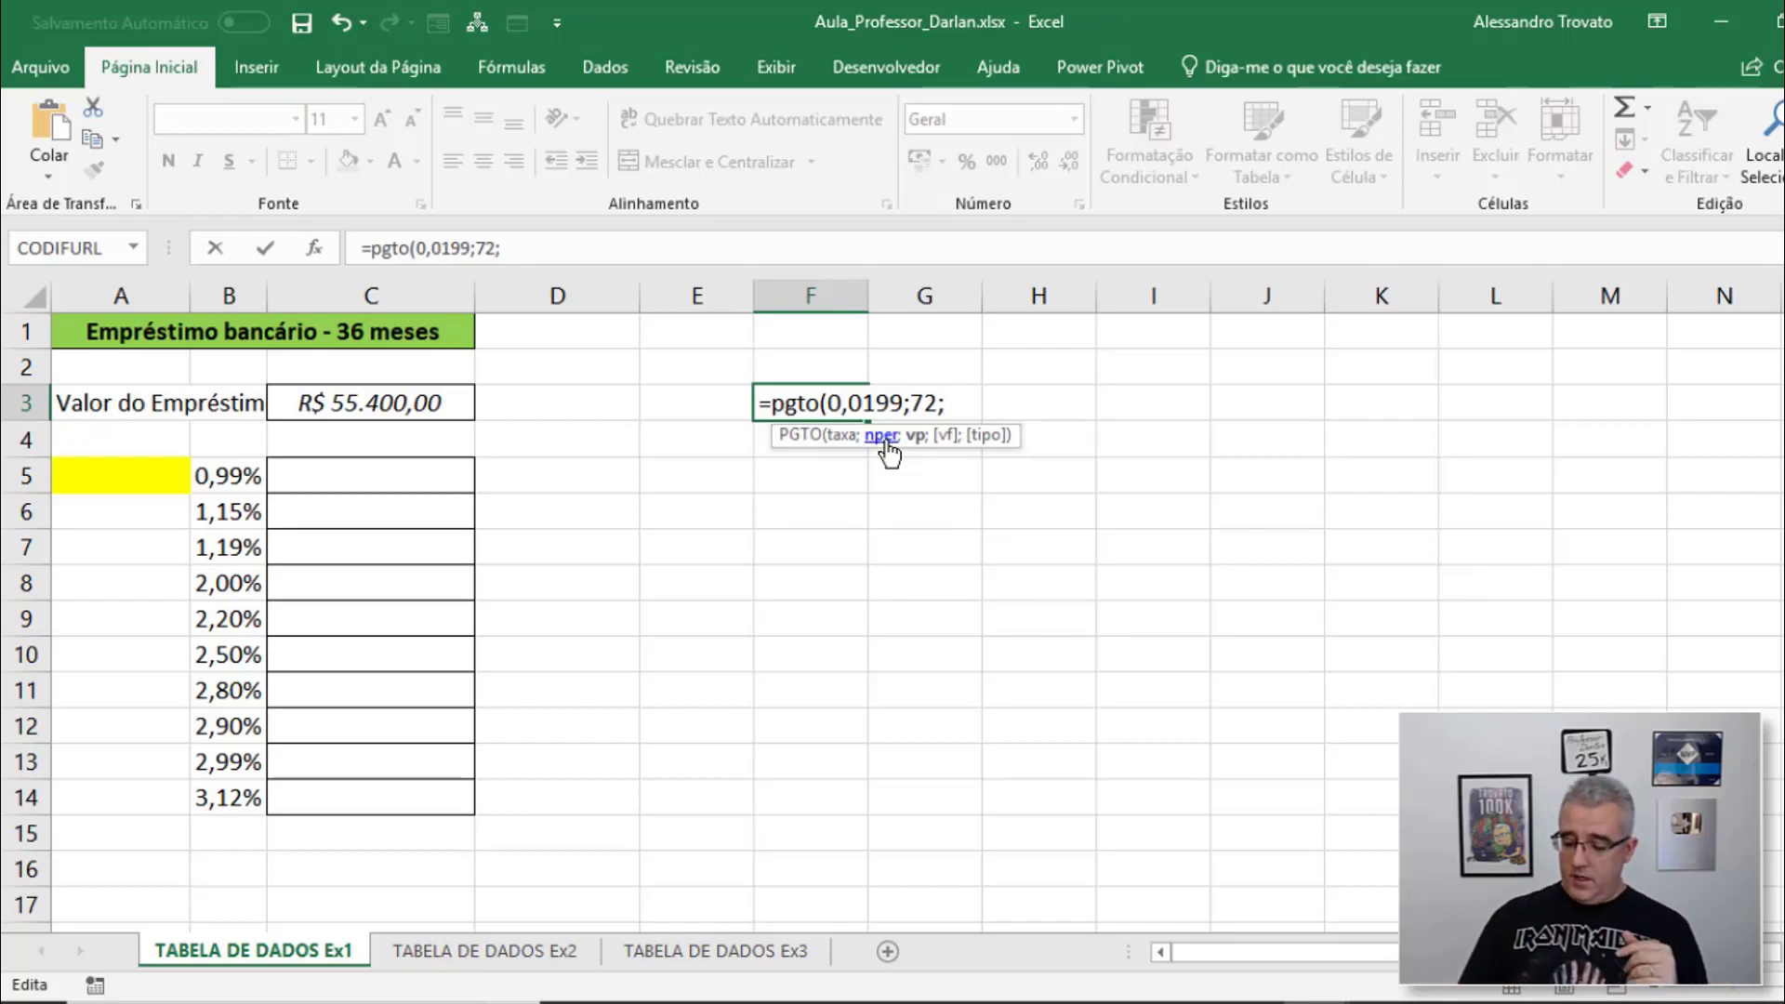
{"action": "type", "text": "72000"}
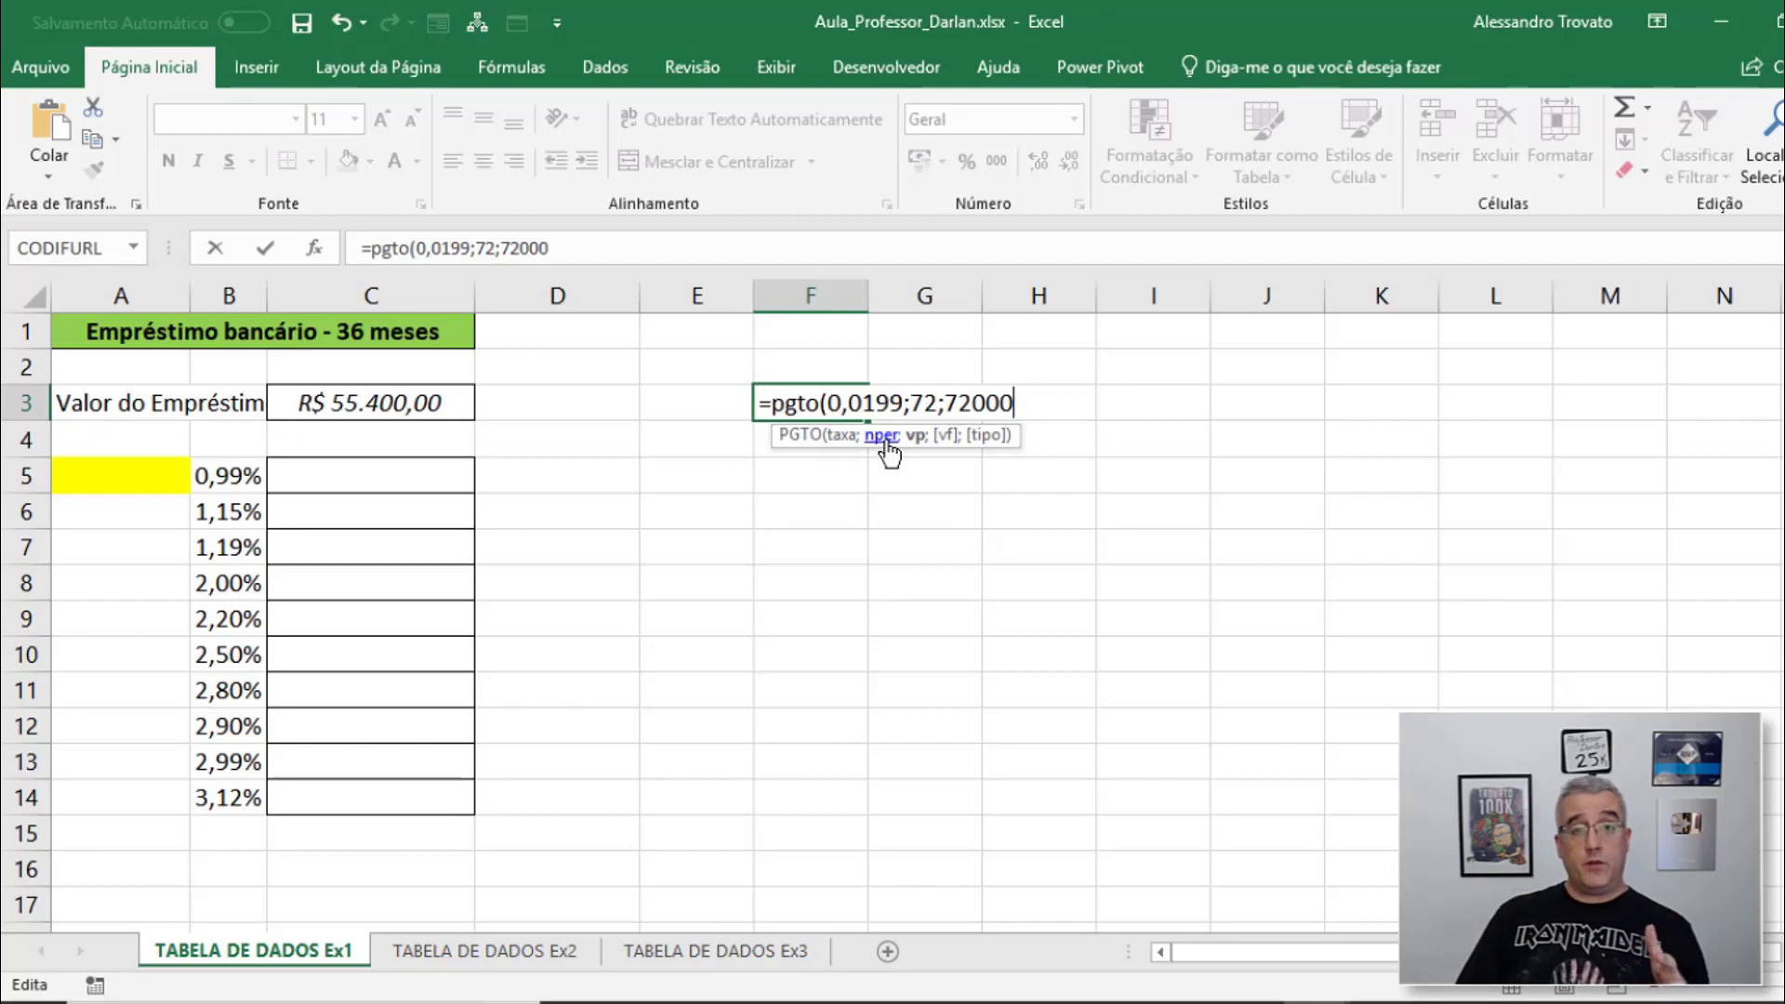
Try a future value of 5000 as the next PGTO argument and remove it again
{"action": "type", "text": ";"}
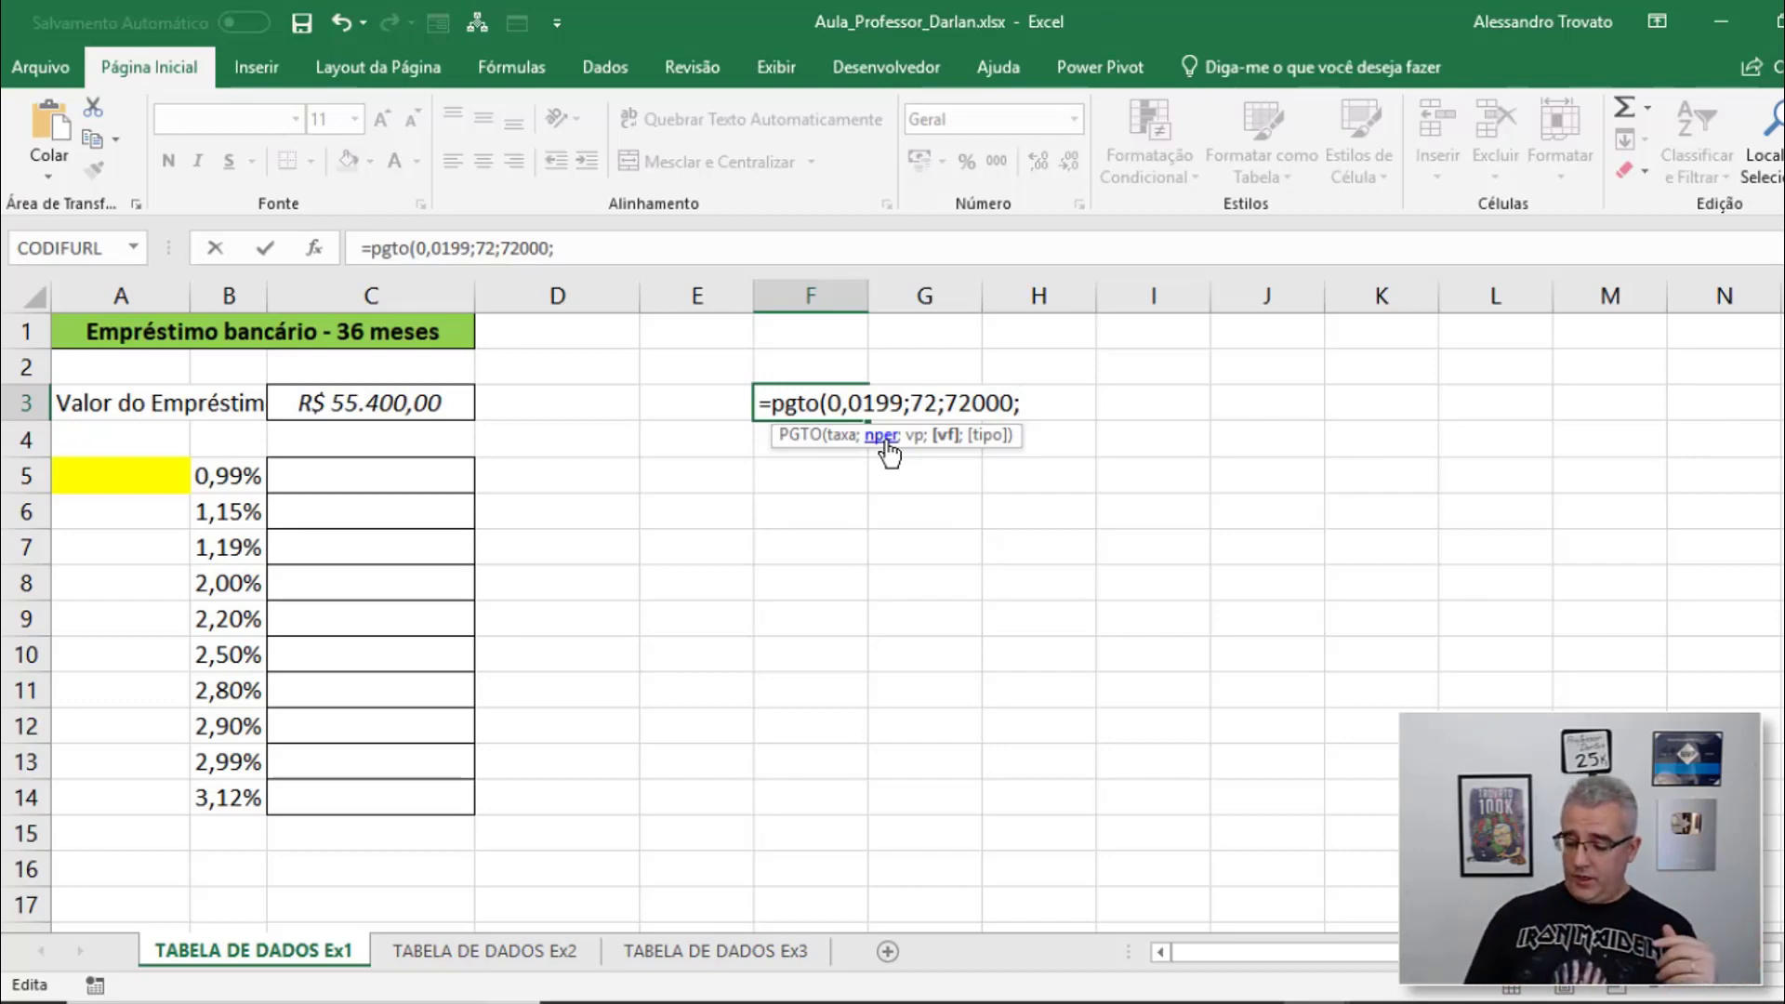
{"action": "type", "text": "5000"}
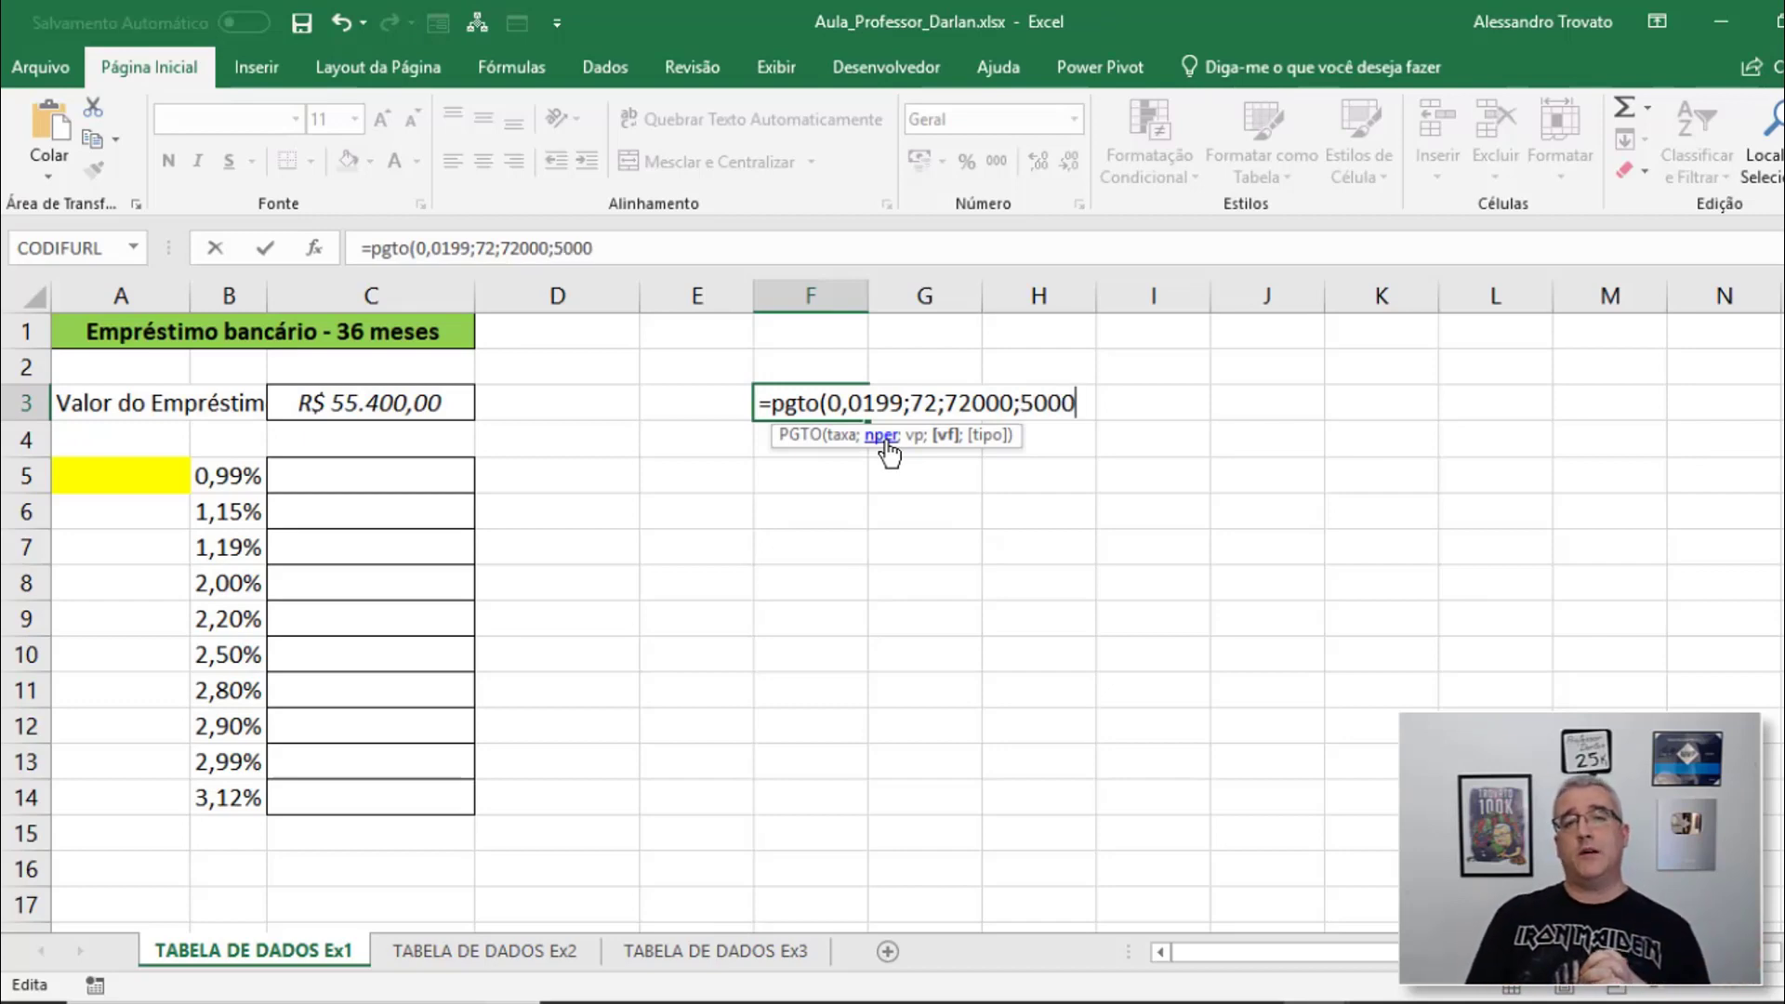
{"action": "key", "text": "BackSpace"}
{"action": "key", "text": "BackSpace"}
{"action": "key", "text": "BackSpace"}
{"action": "key", "text": "BackSpace"}
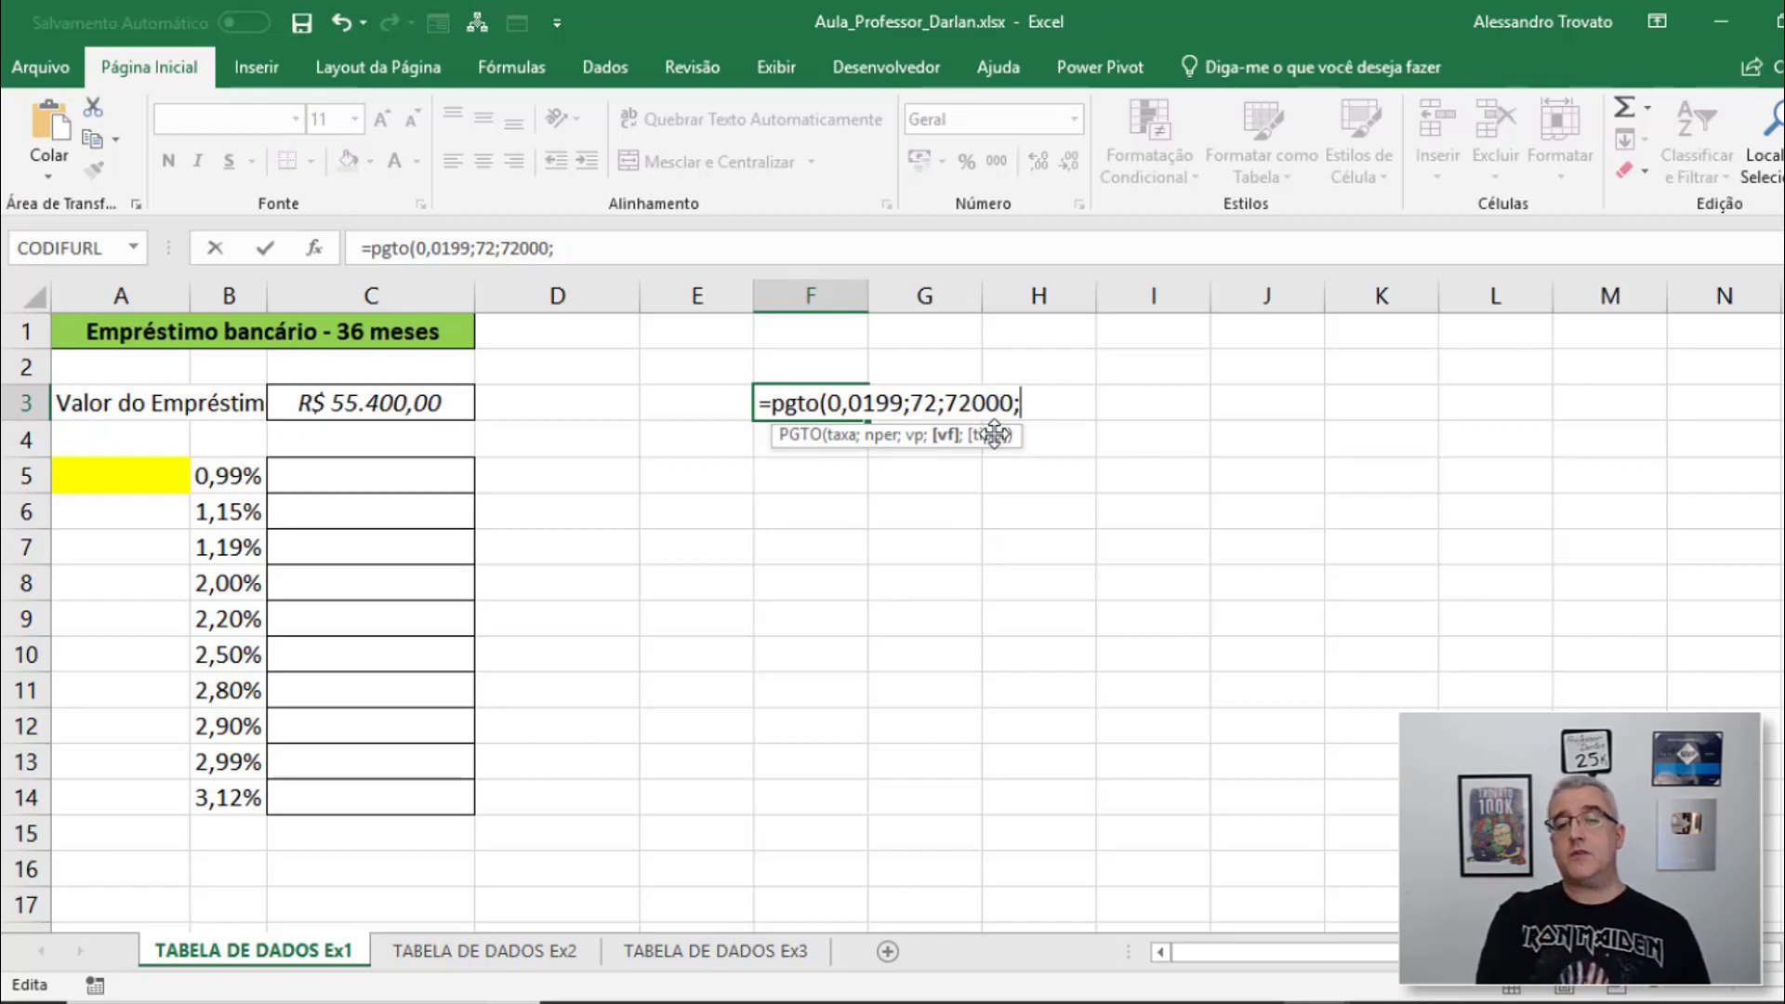
{"action": "key", "text": "BackSpace"}
Complete the formula =PGTO(0,0199;72;72000) in F3 and review its arguments
{"action": "type", "text": ")"}
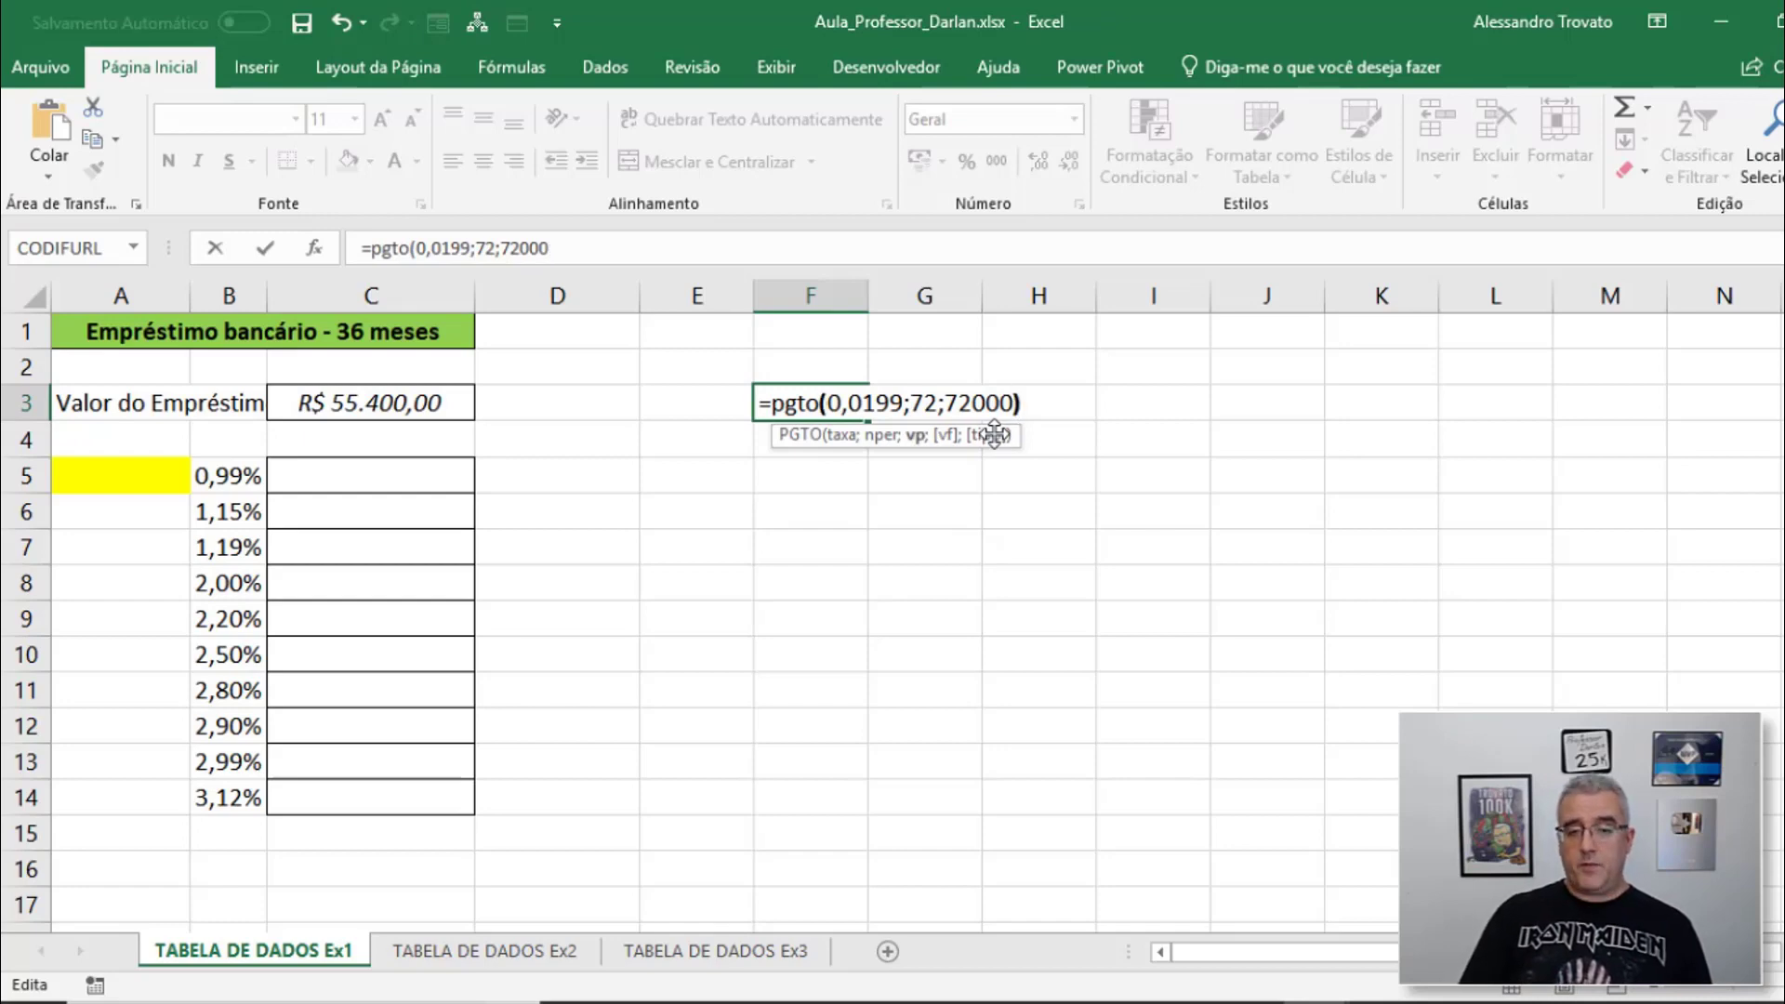
{"action": "key", "text": "Return"}
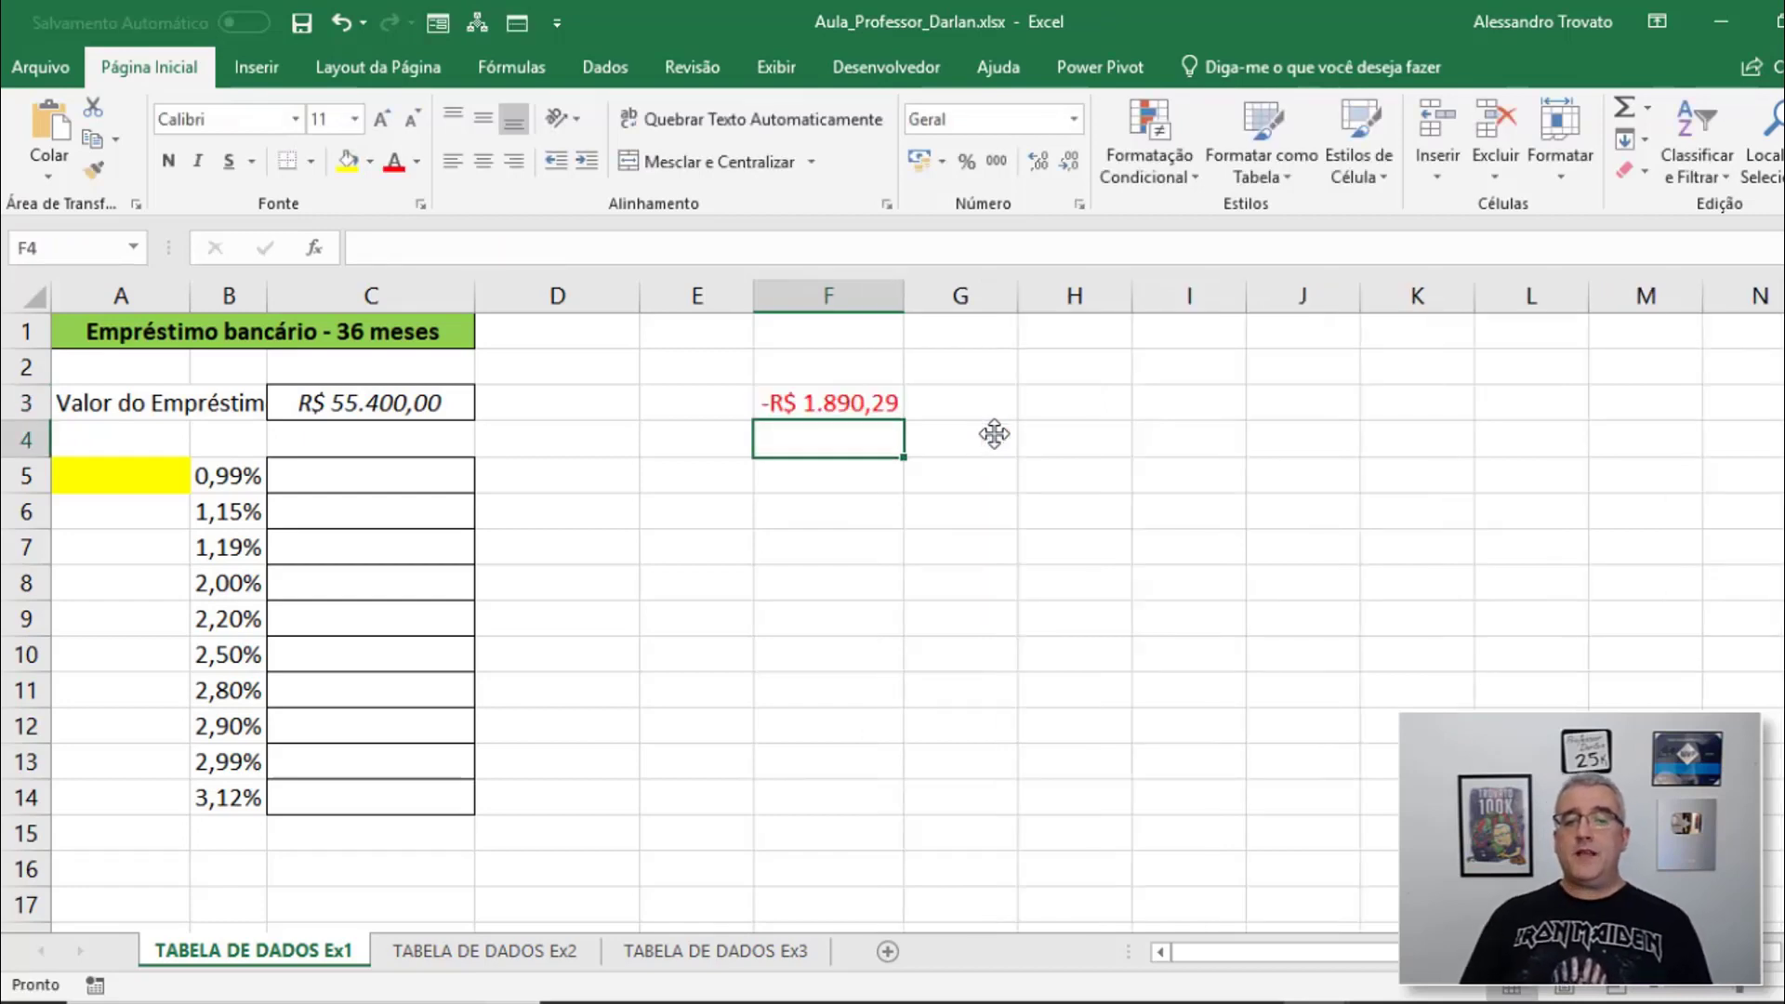
{"action": "key", "text": "Up"}
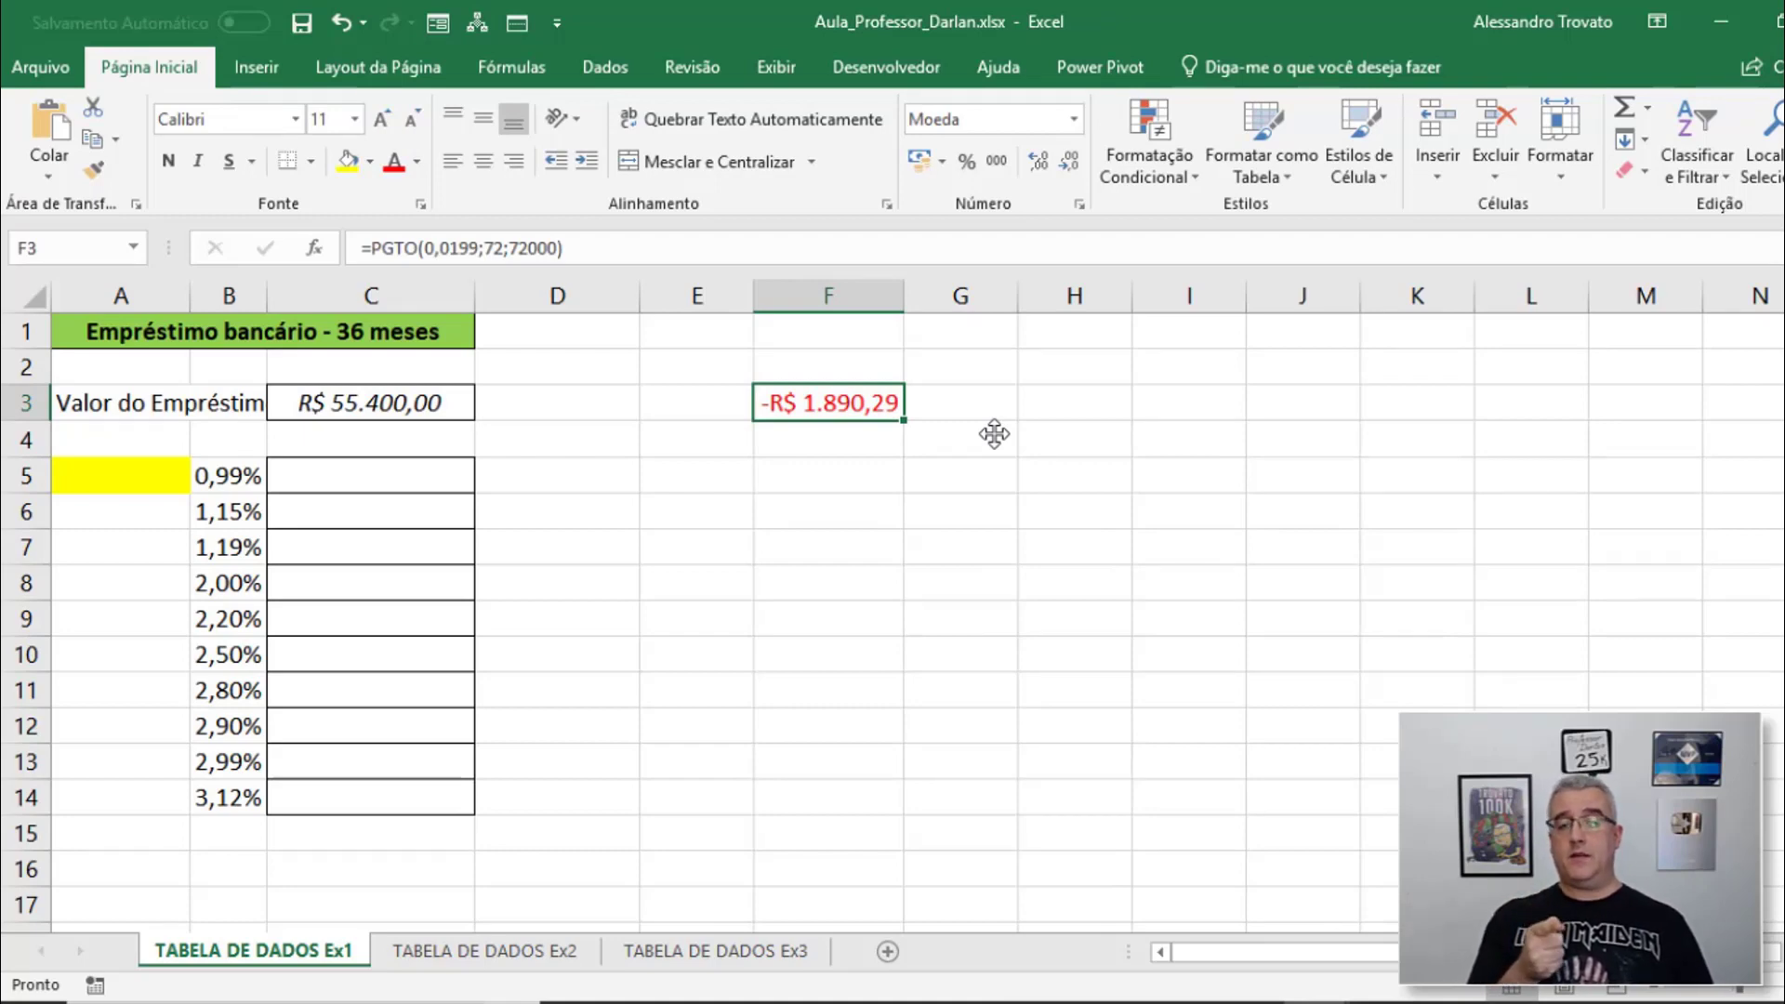
{"action": "key", "text": "F2"}
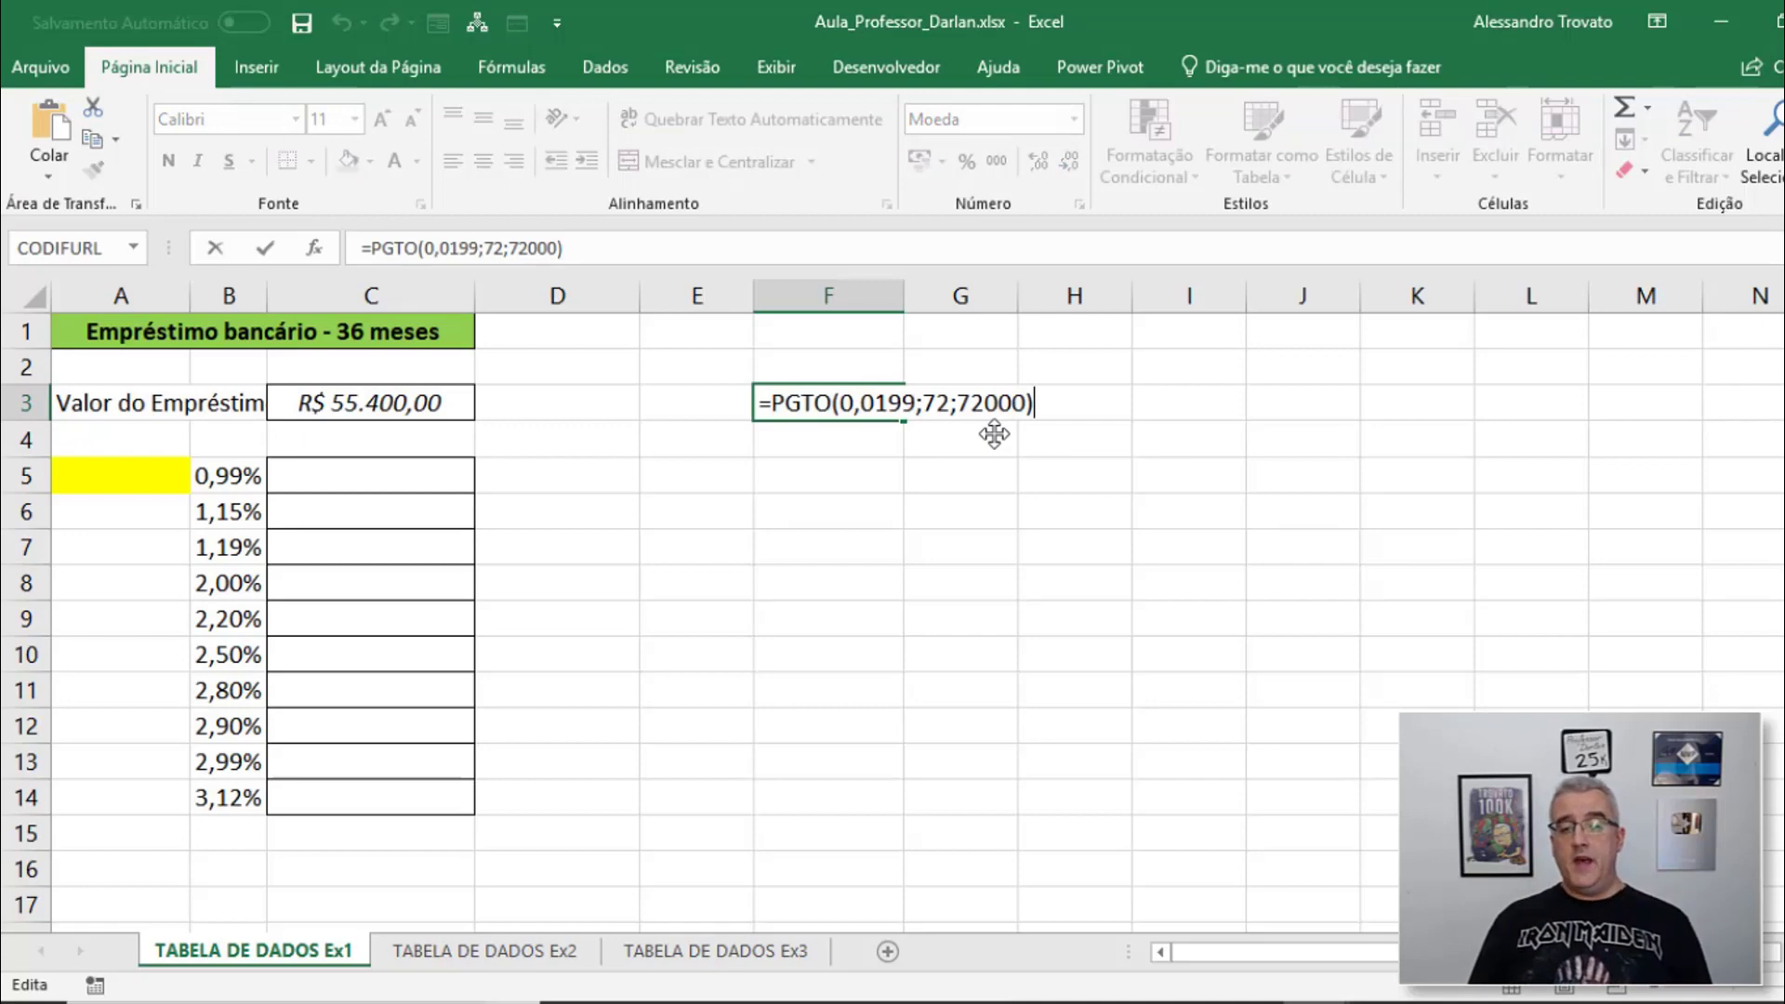
{"action": "key", "text": "Escape"}
Enter the loan amount 72000 in cell F2, above the installment formula
{"action": "key", "text": "Up"}
{"action": "type", "text": "72000"}
{"action": "key", "text": "Return"}
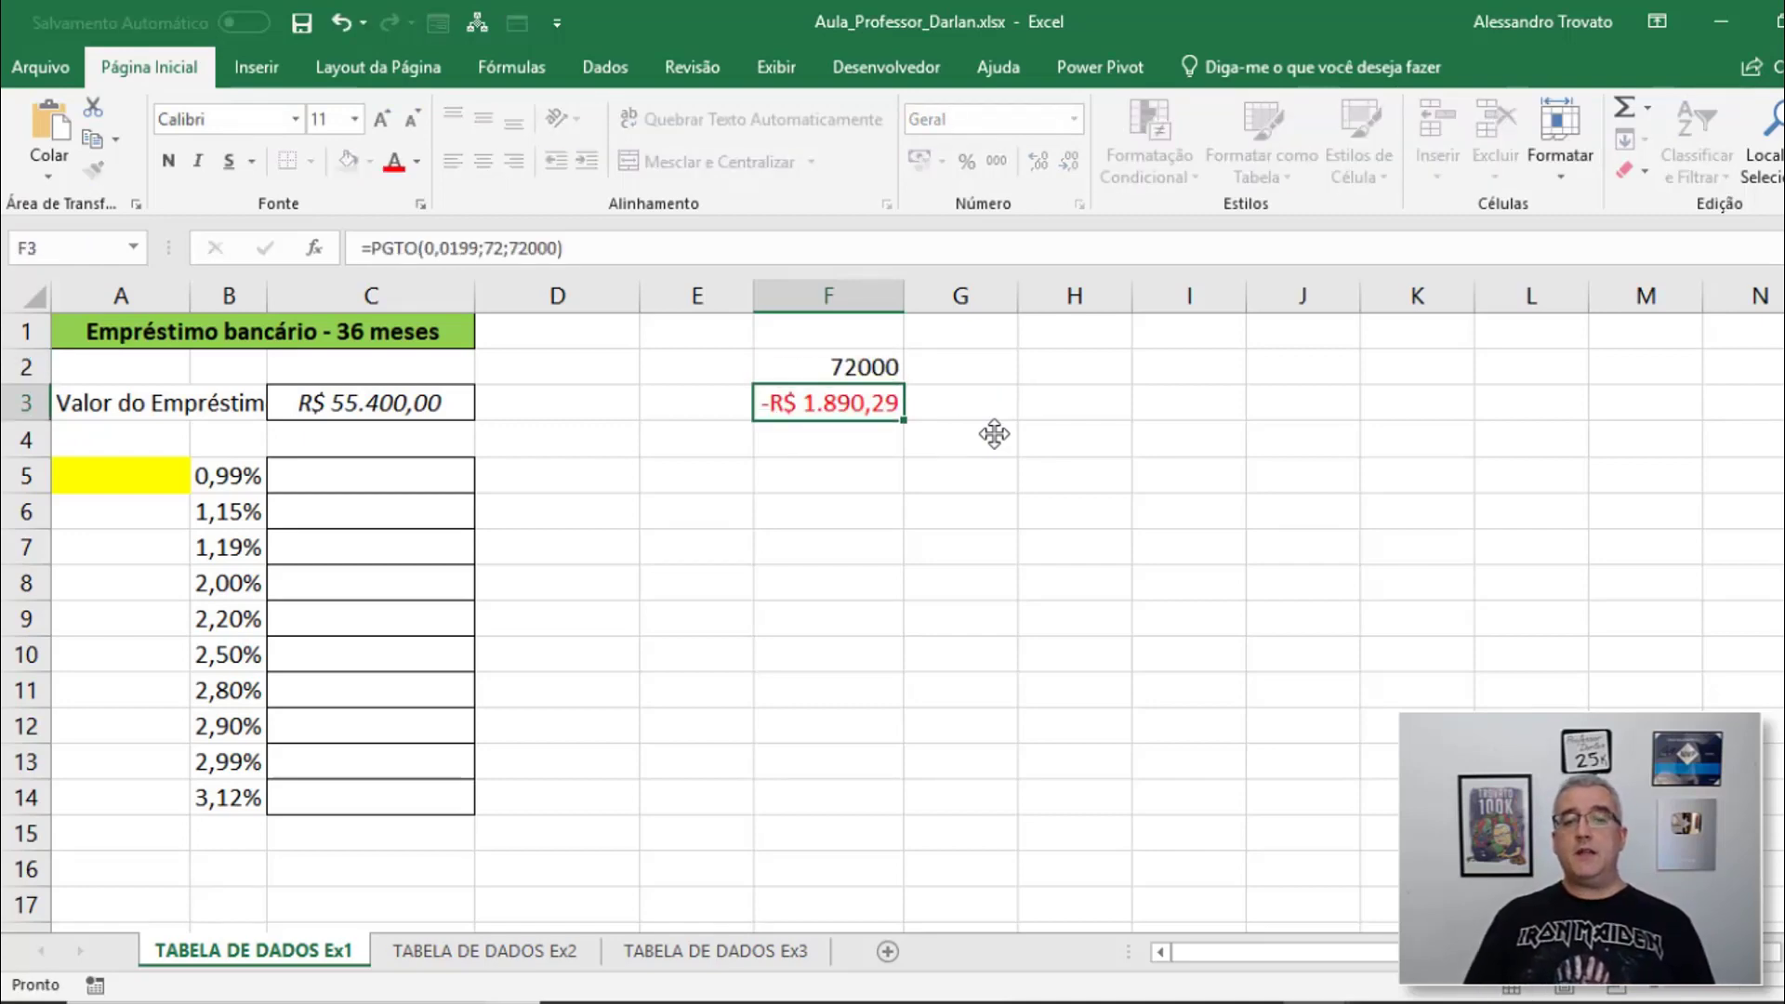
{"action": "key", "text": "Down"}
{"action": "type", "text": "="}
{"action": "key", "text": "Up"}
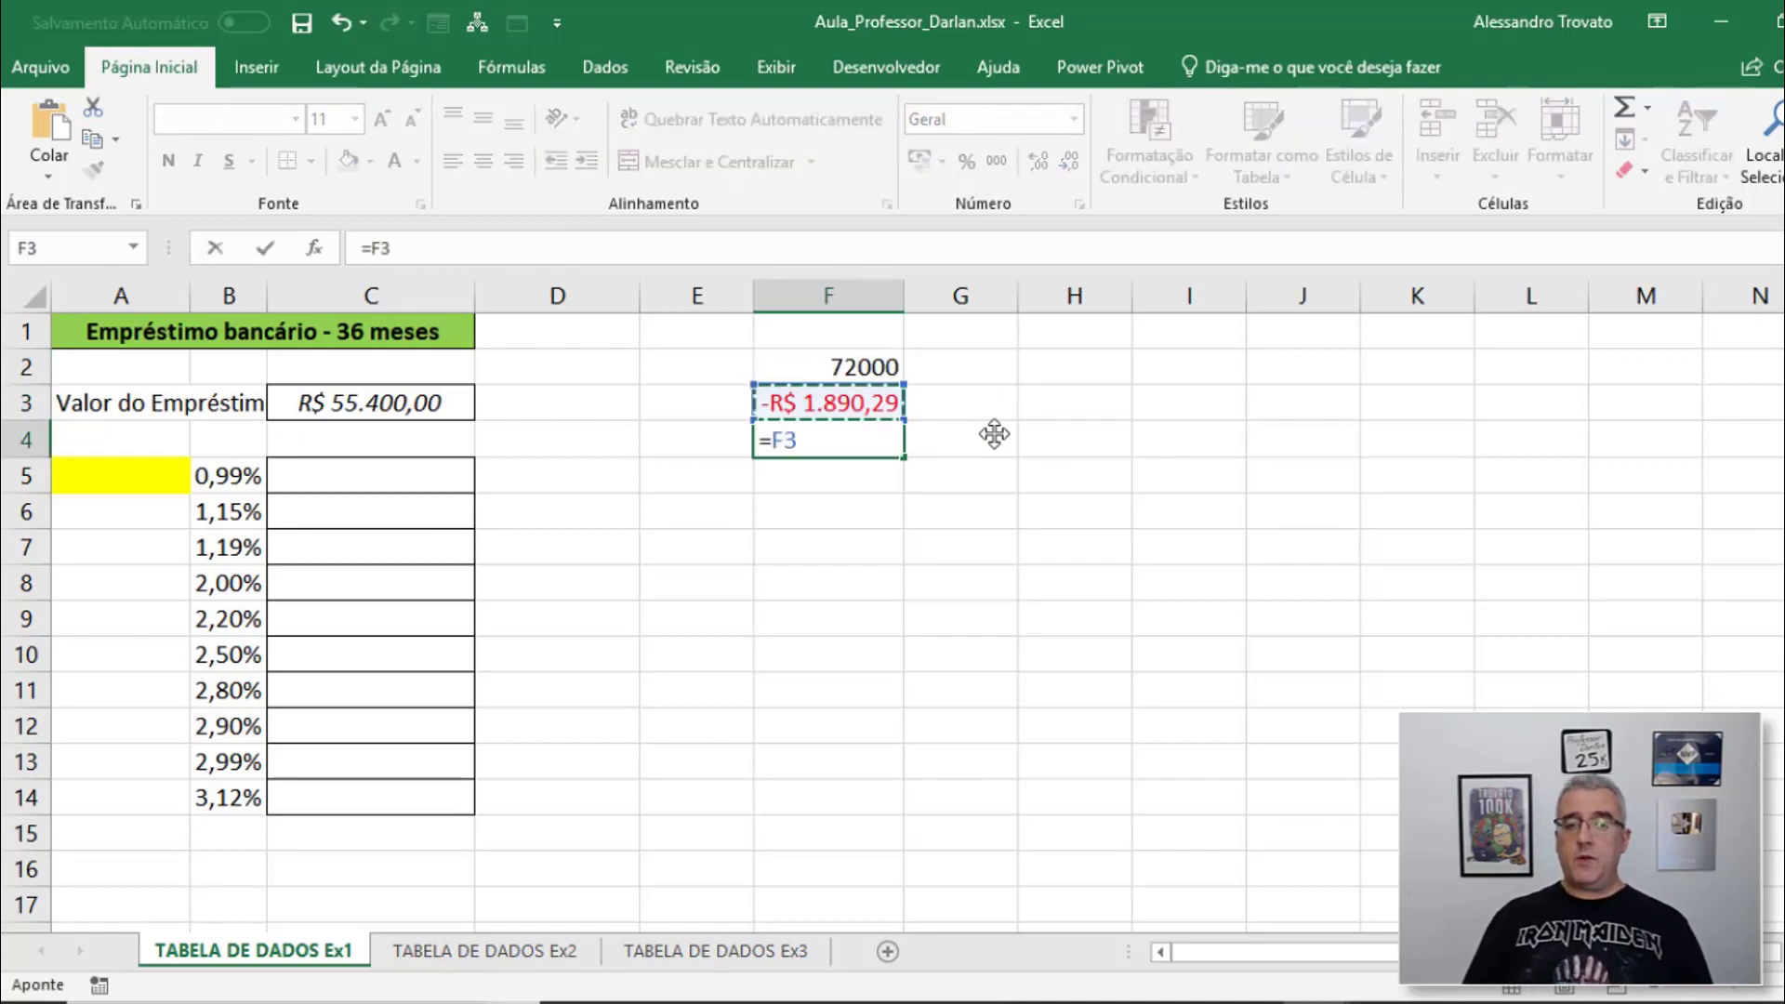
{"action": "type", "text": "*"}
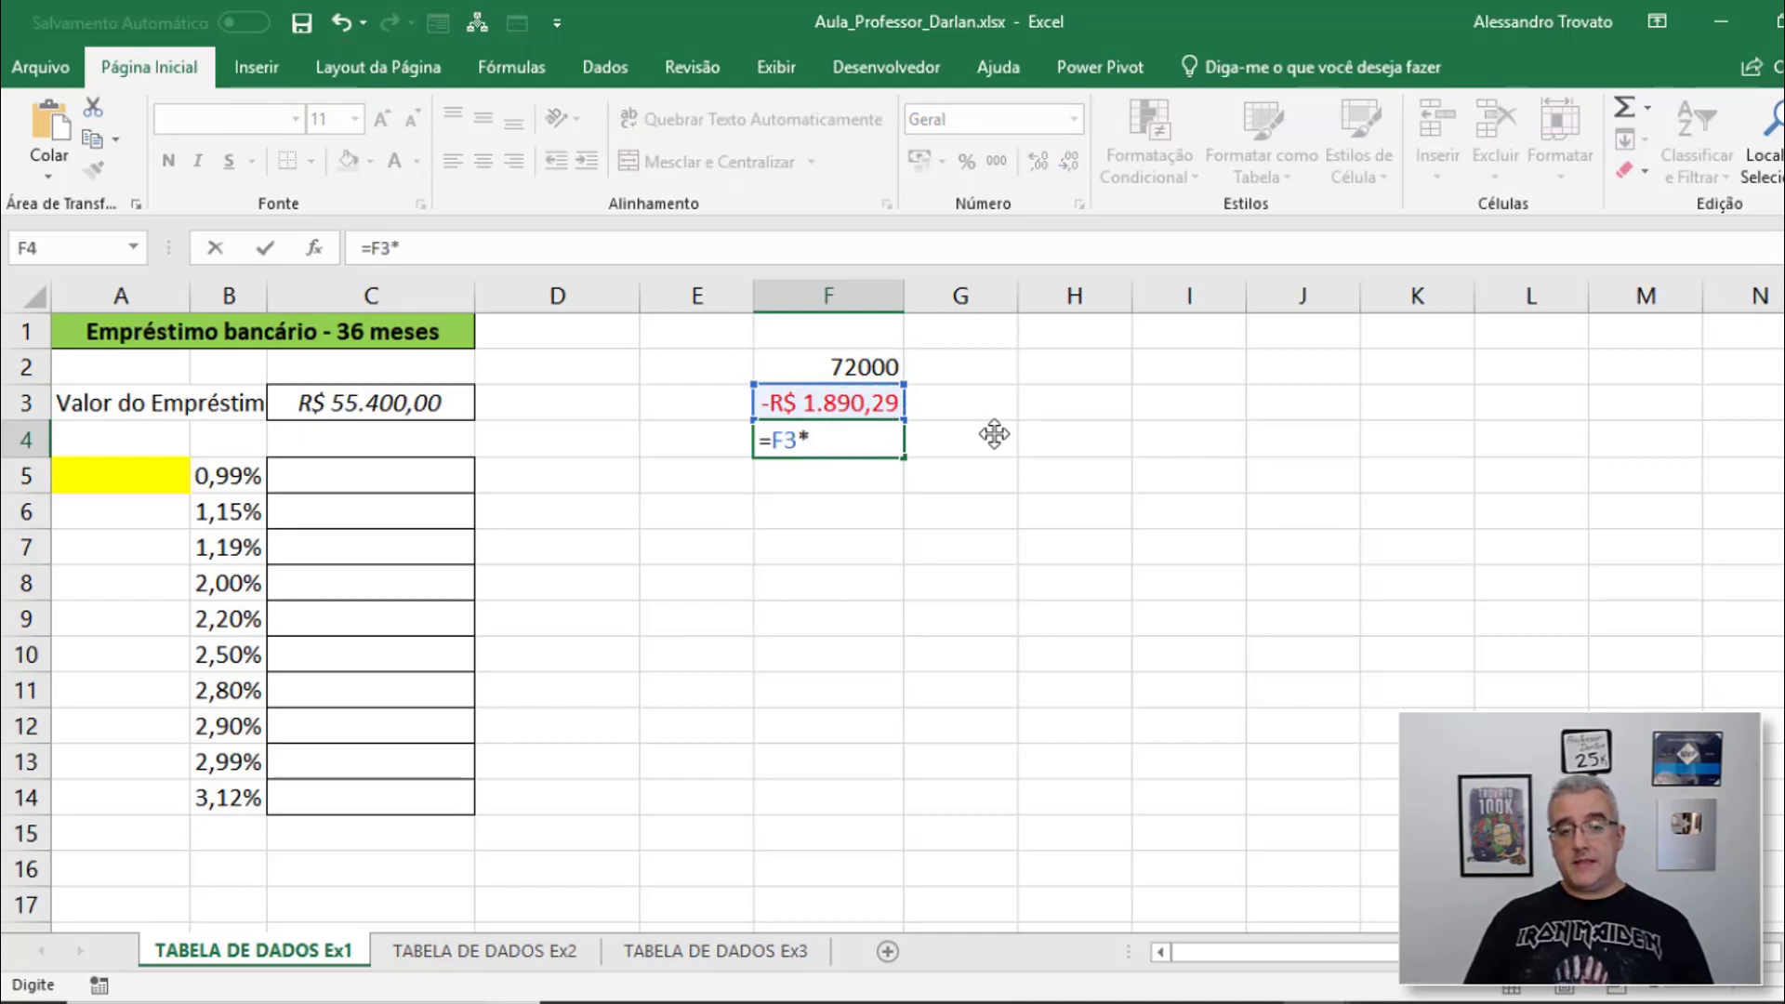
{"action": "key", "text": "Escape"}
{"action": "key", "text": "Up"}
{"action": "key", "text": "F2"}
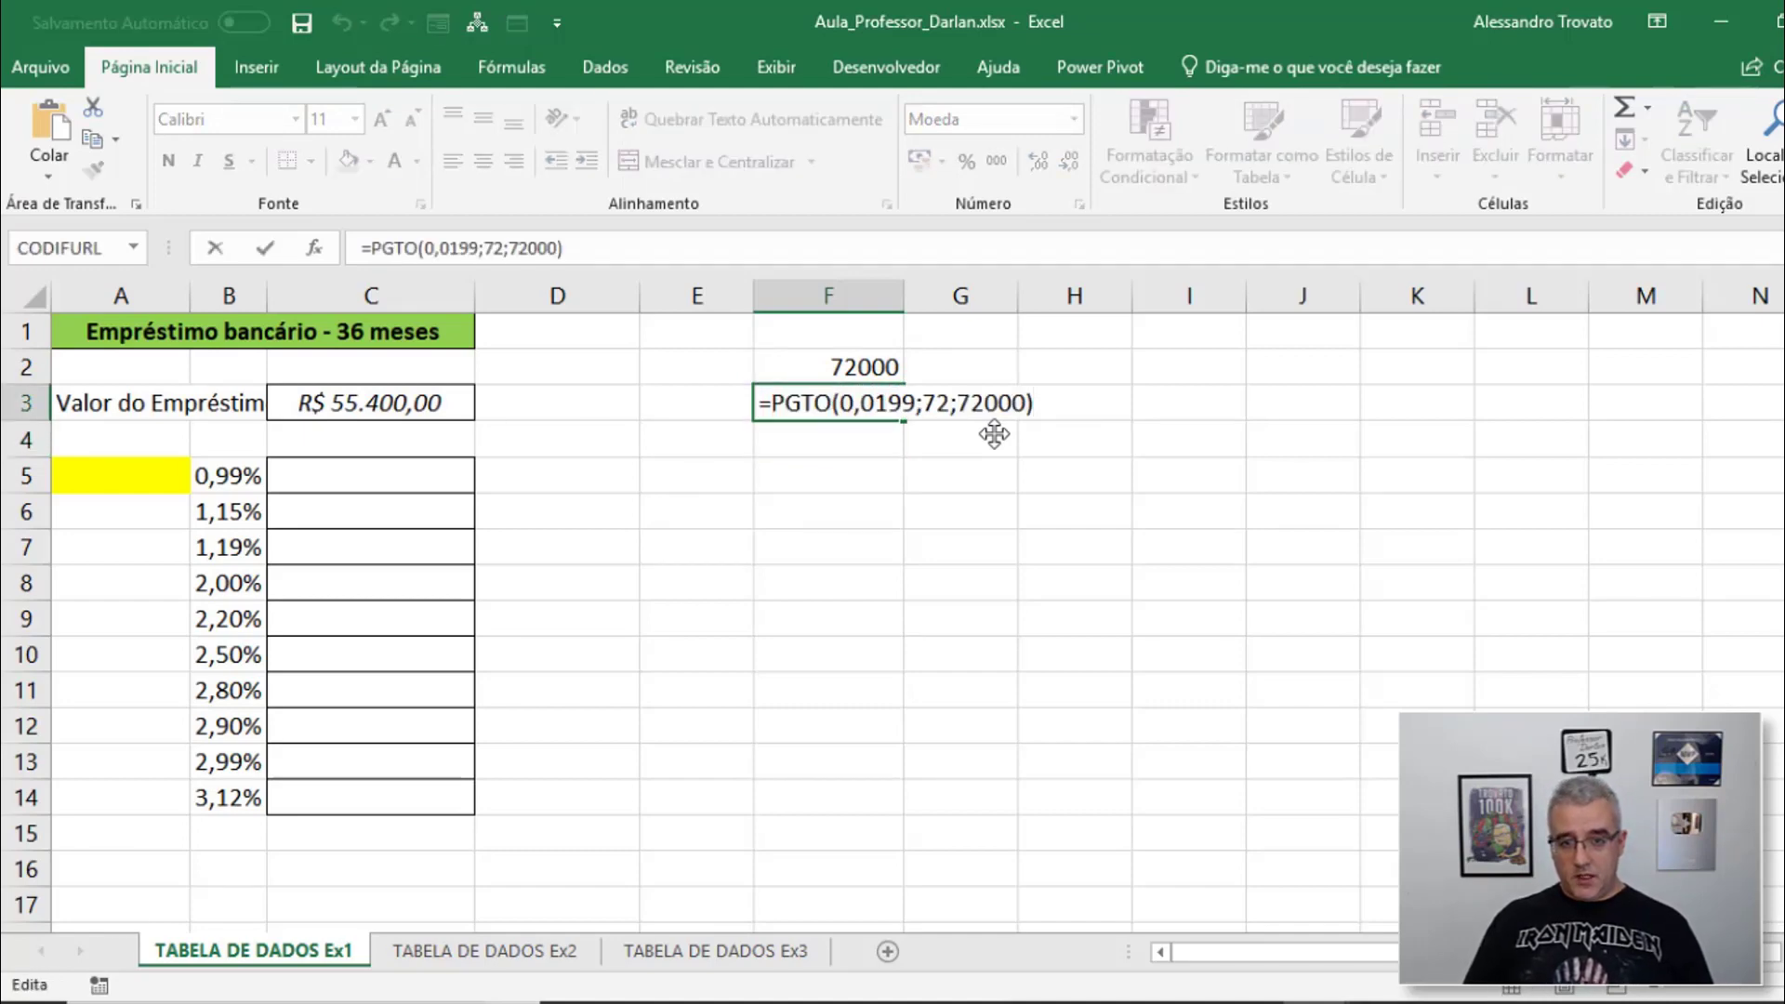
{"action": "key", "text": "Return"}
Calculate the total paid in F4 with the formula =F3*72
{"action": "type", "text": "="}
{"action": "key", "text": "Up"}
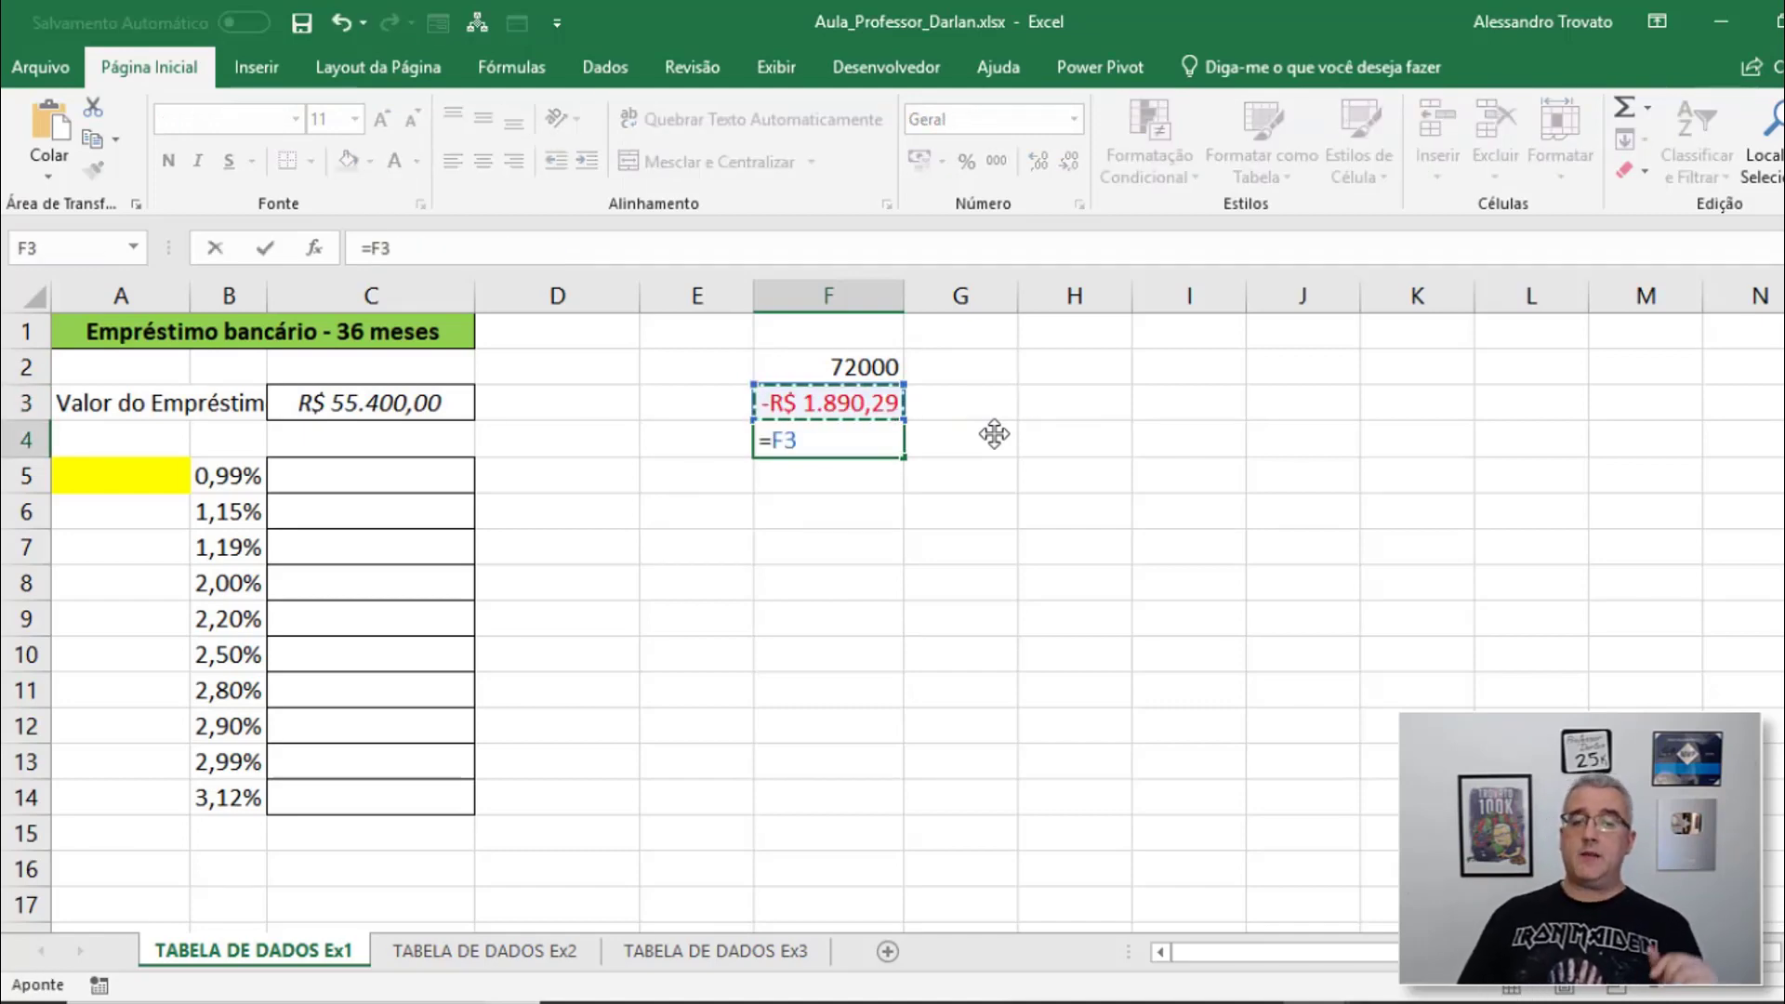
{"action": "type", "text": "*72"}
{"action": "key", "text": "Return"}
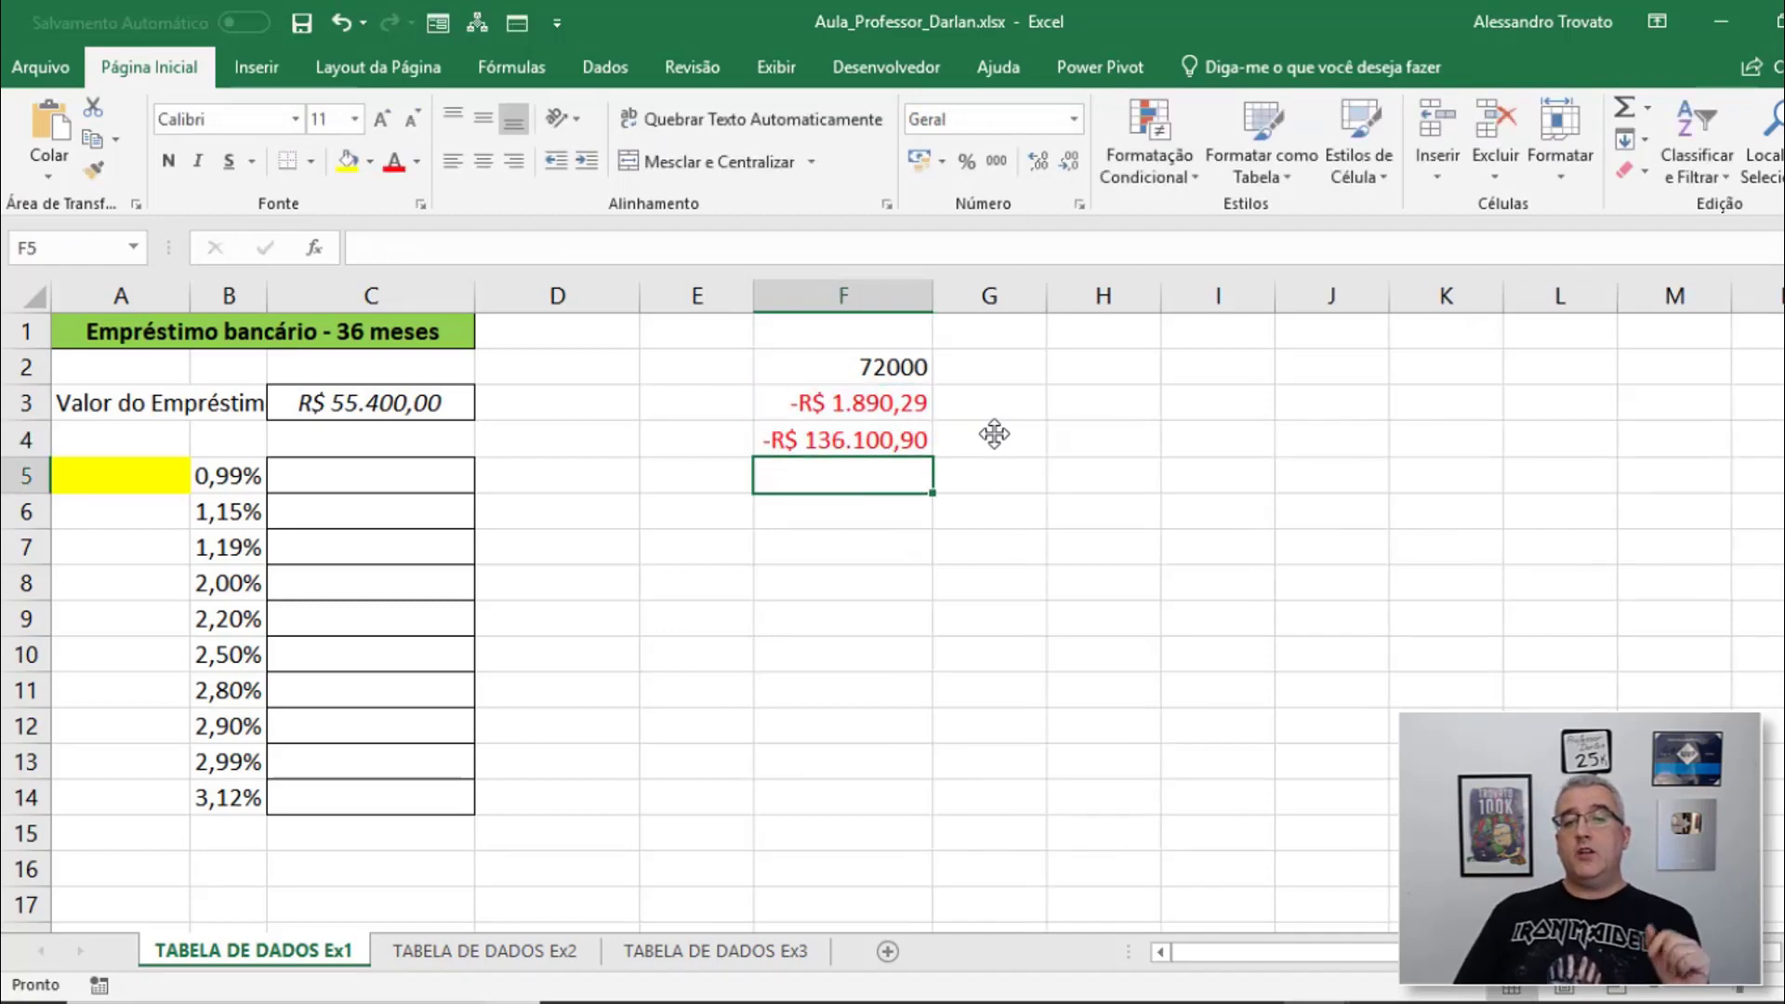
{"action": "key", "text": "Up"}
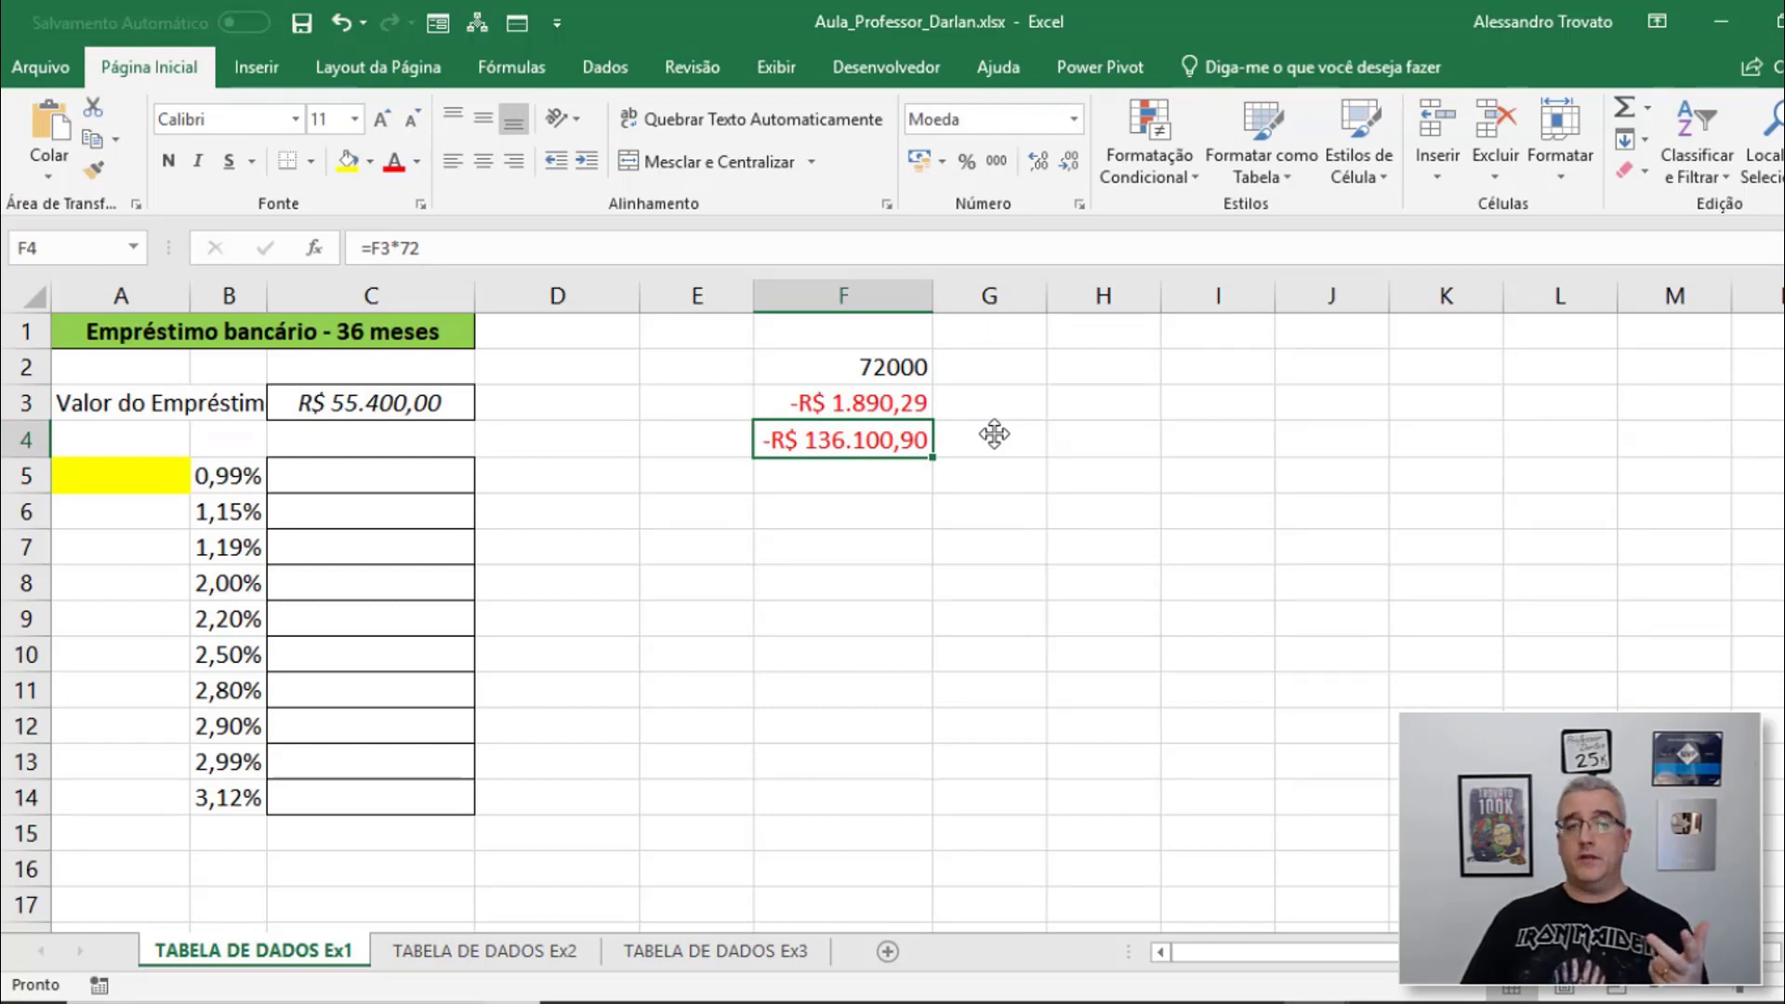
Change the rate argument of the PGTO formula in F3 to 0 and check the installment and total cells
{"action": "key", "text": "Up"}
{"action": "key", "text": "F2"}
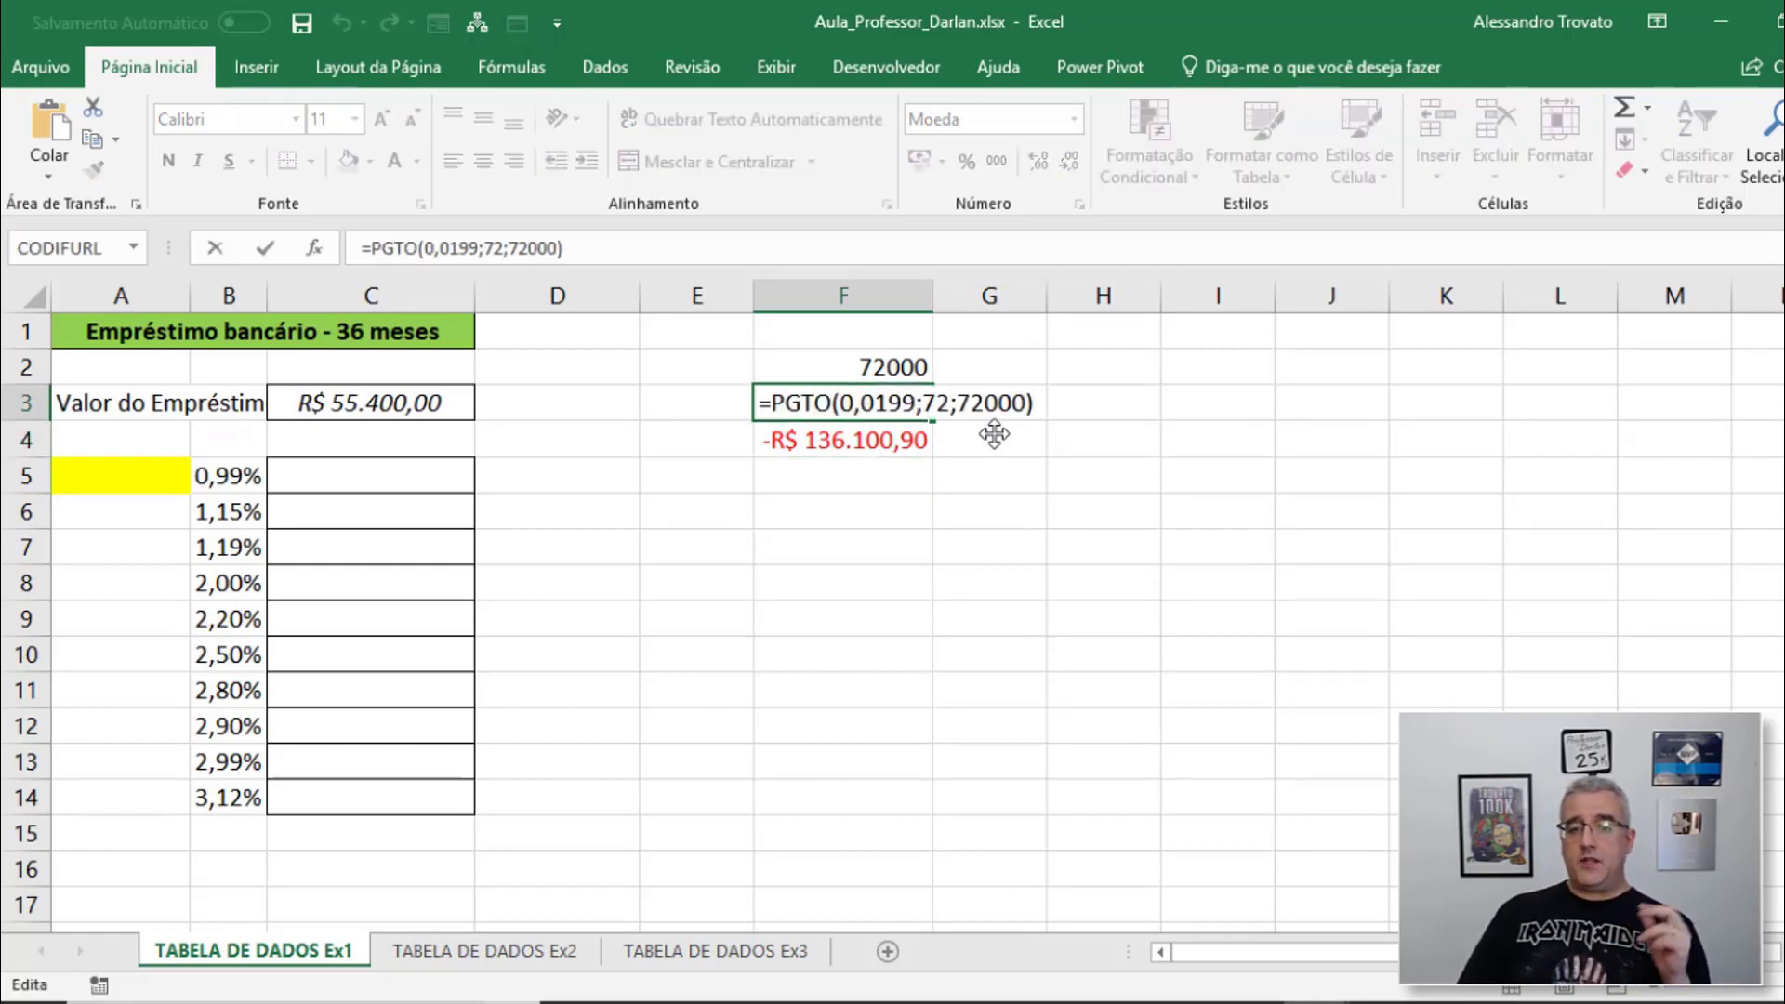
{"action": "key", "text": "Left"}
{"action": "key", "text": "Left"}
{"action": "key", "text": "Left"}
{"action": "key", "text": "Left"}
{"action": "key", "text": "Left"}
{"action": "key", "text": "Left"}
{"action": "key", "text": "Left"}
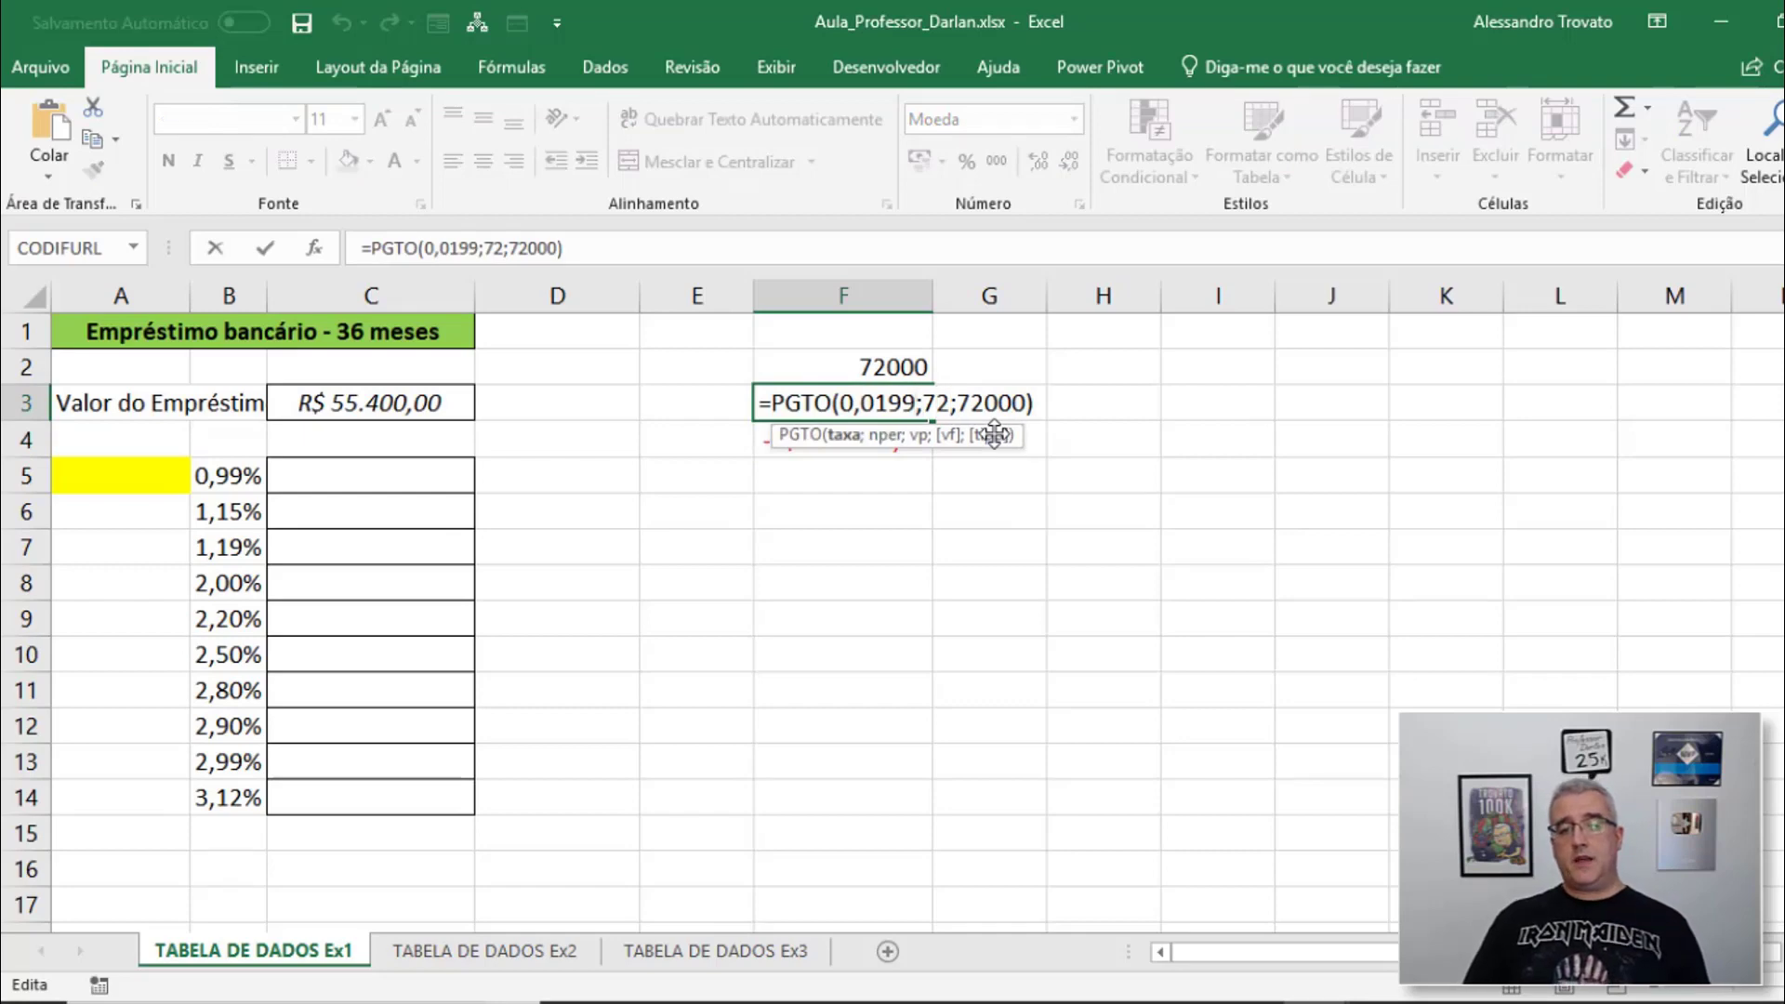
{"action": "key", "text": "shift+Left"}
{"action": "key", "text": "shift+Left"}
{"action": "key", "text": "shift+Left"}
{"action": "key", "text": "shift+Left"}
{"action": "key", "text": "shift+Left"}
{"action": "key", "text": "shift+Left"}
{"action": "key", "text": "BackSpace"}
{"action": "type", "text": "0"}
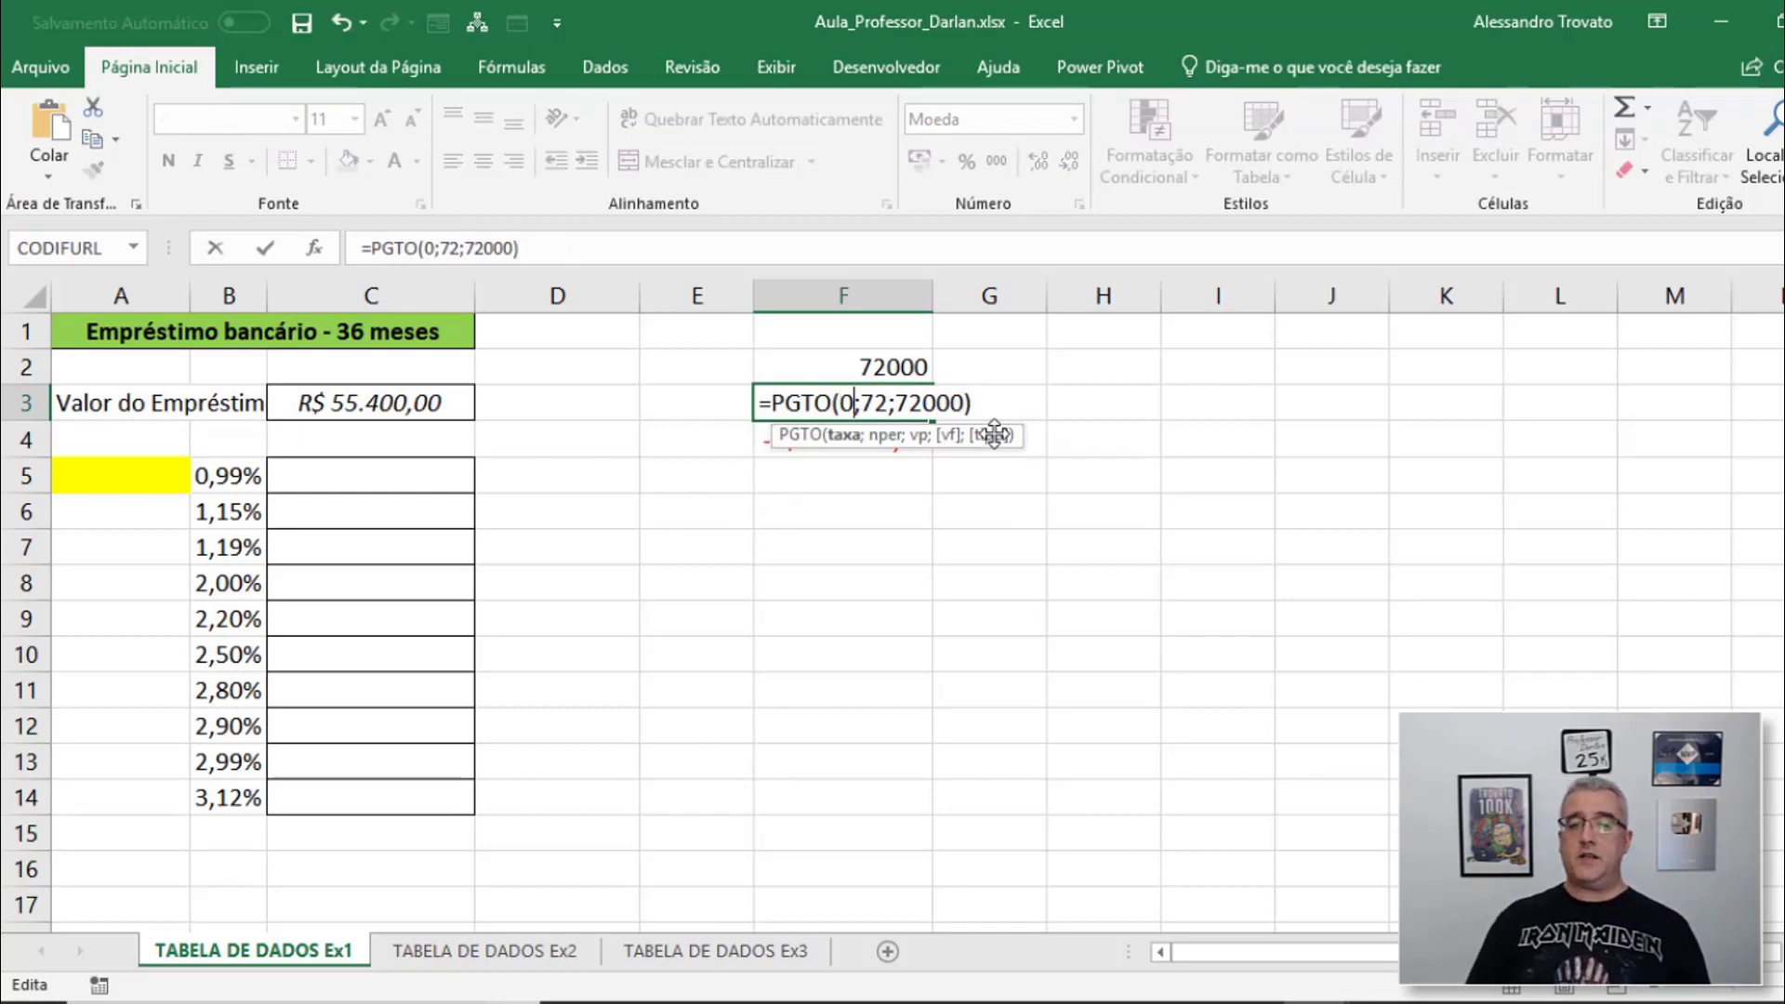
{"action": "key", "text": "Return"}
{"action": "key", "text": "Up"}
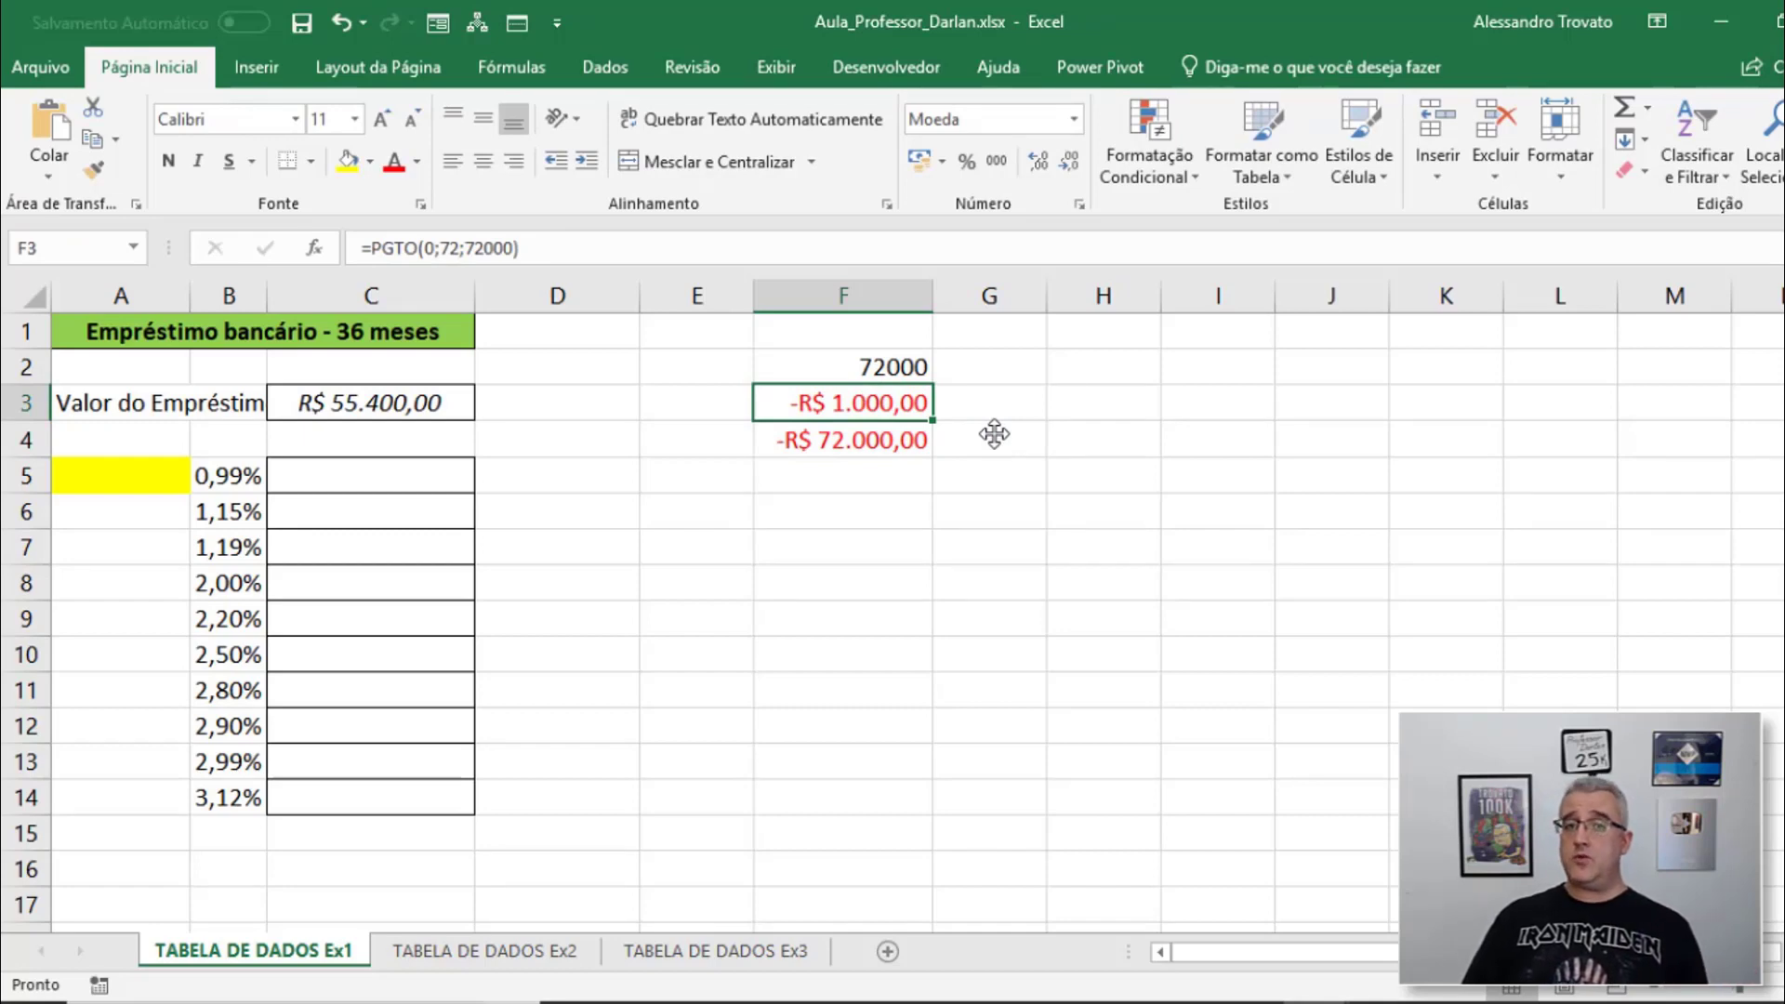
{"action": "key", "text": "Down"}
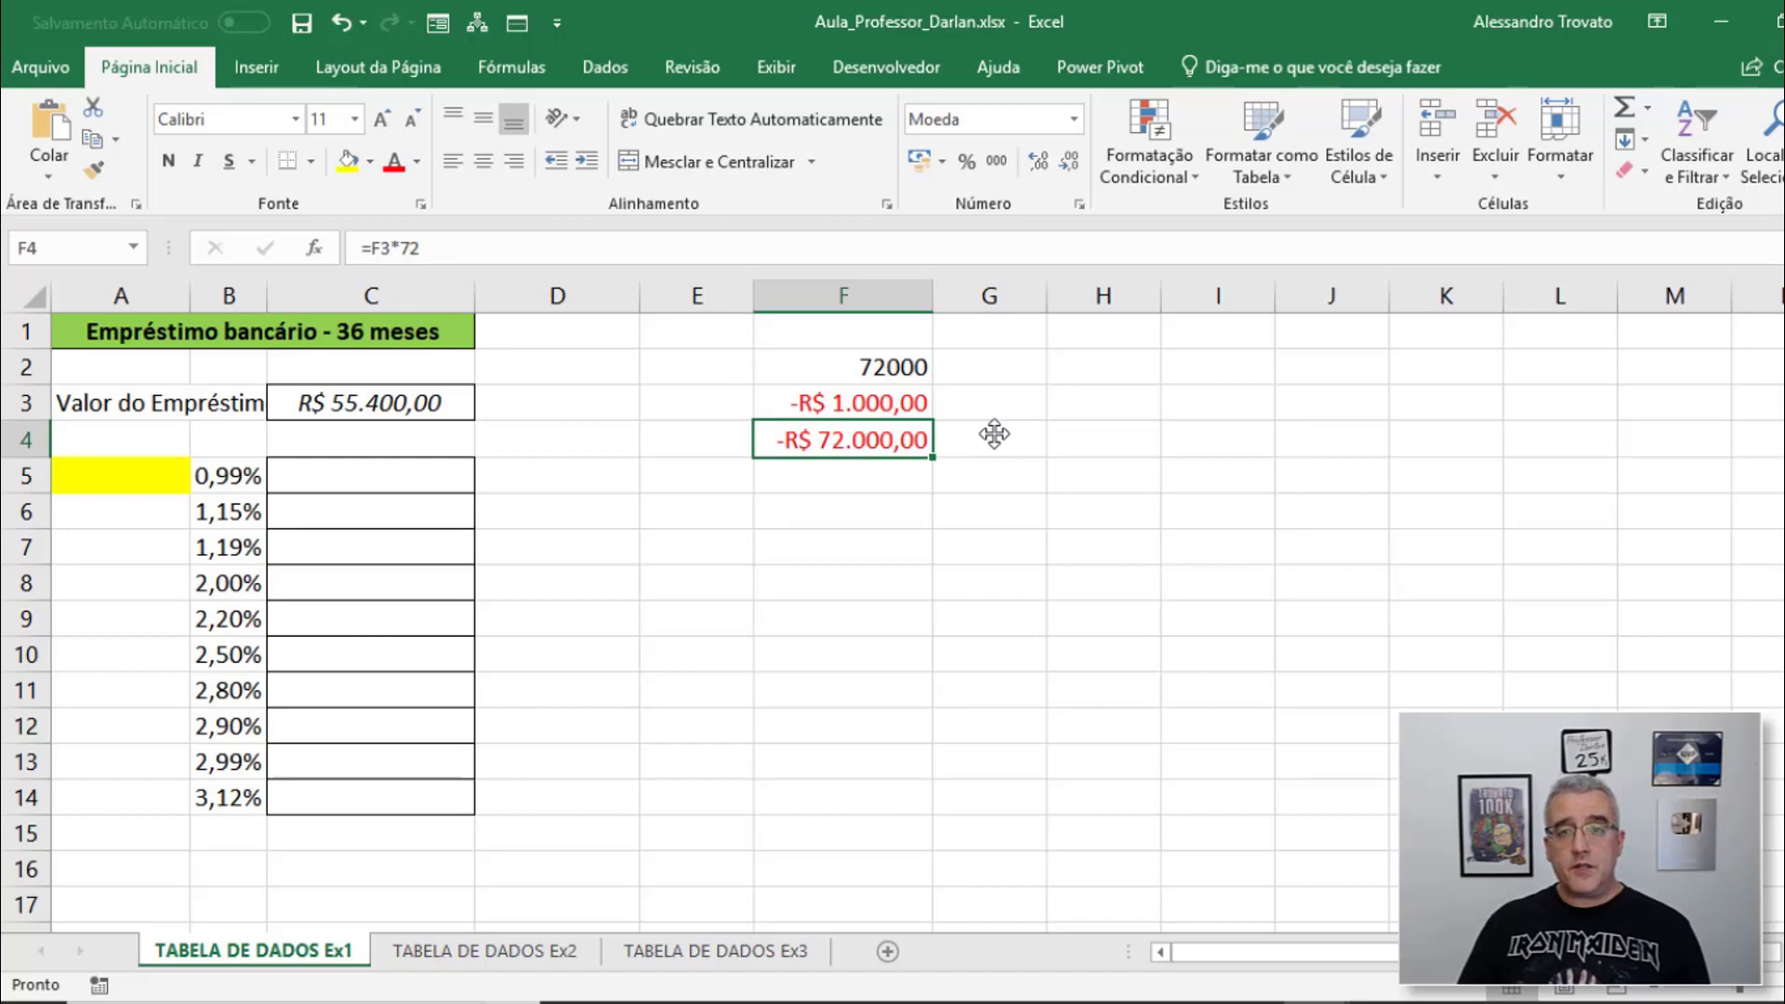
Change the rate argument of the PGTO formula in F3 to 0,0299
{"action": "key", "text": "Up"}
{"action": "key", "text": "F2"}
{"action": "key", "text": "Left"}
{"action": "key", "text": "Left"}
{"action": "key", "text": "Left"}
{"action": "key", "text": "Left"}
{"action": "key", "text": "Left"}
{"action": "key", "text": "Left"}
{"action": "key", "text": "Left"}
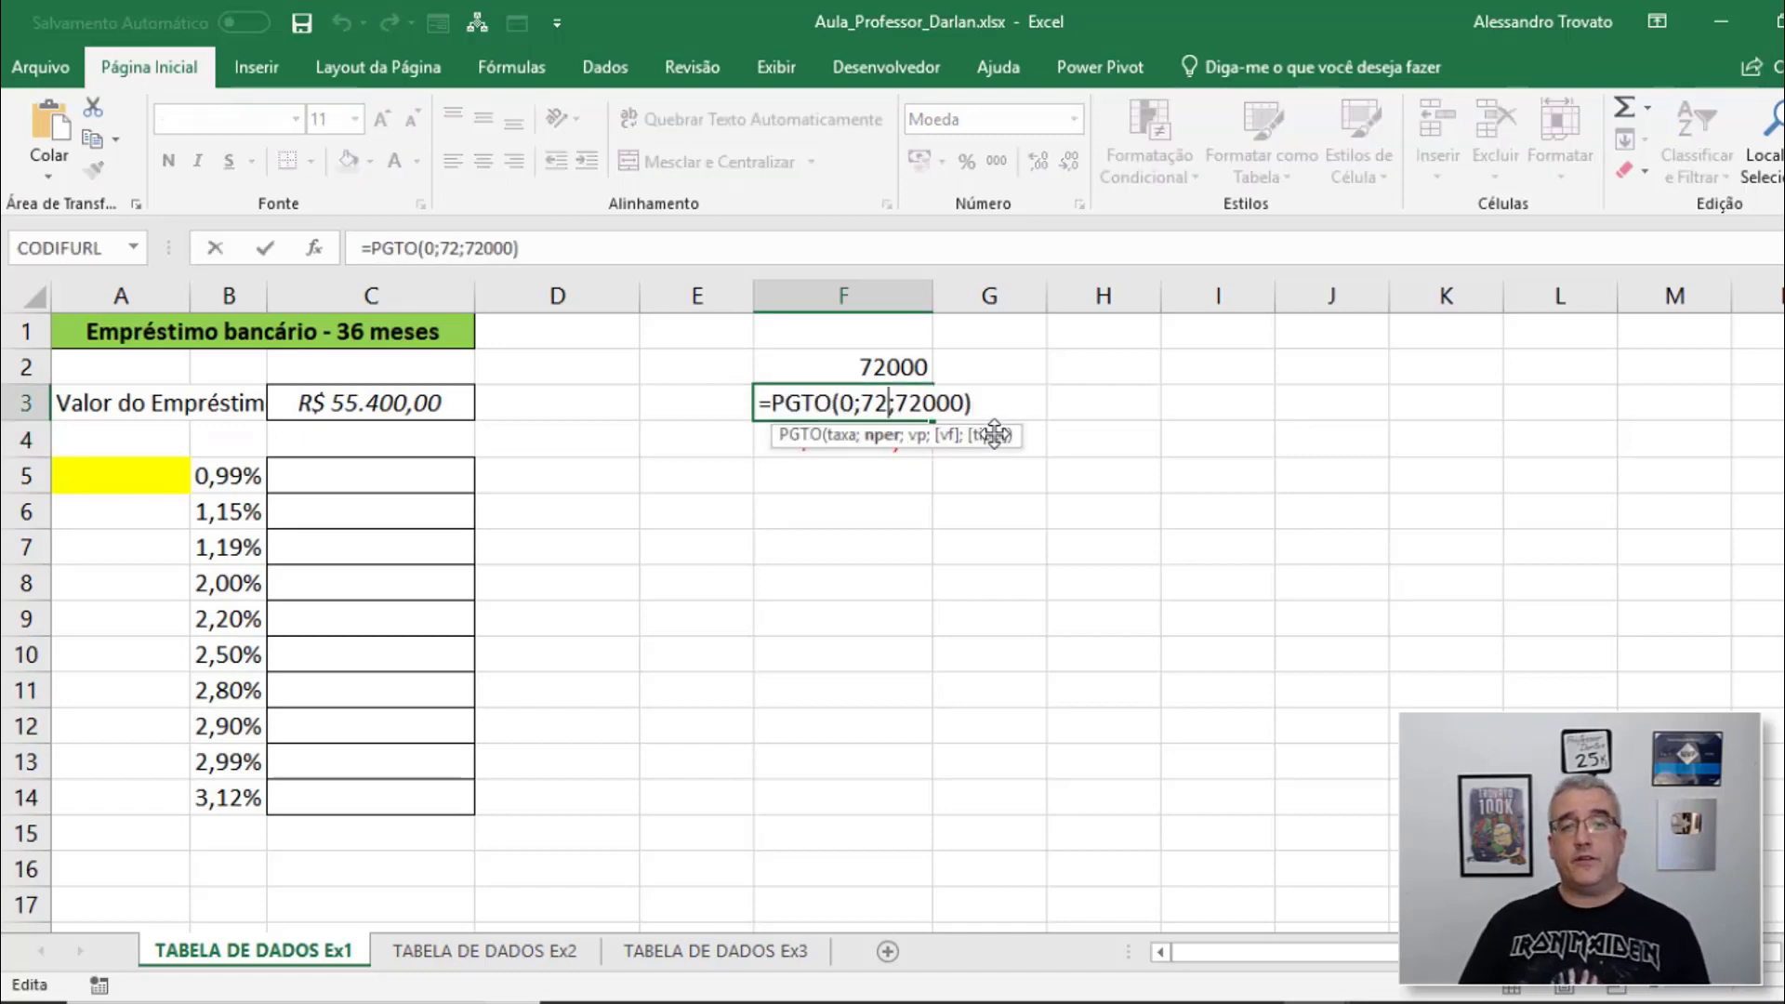
{"action": "key", "text": "Left"}
{"action": "key", "text": "Left"}
{"action": "key", "text": "Left"}
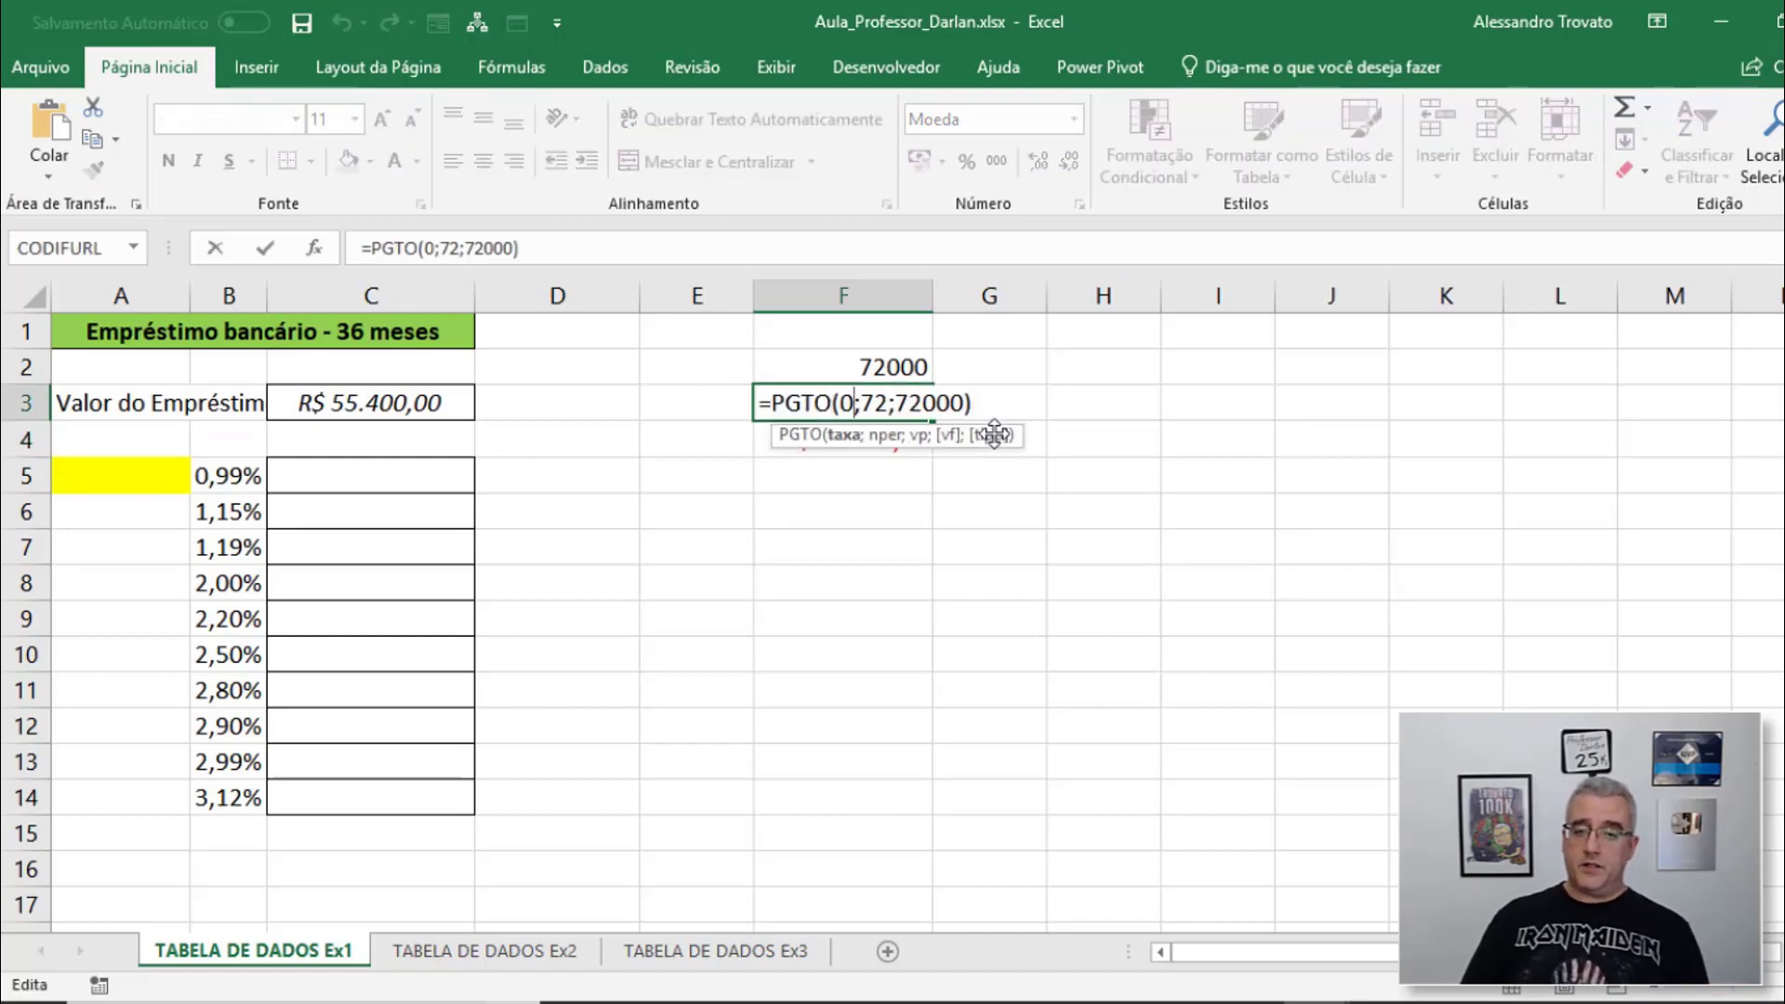
{"action": "type", "text": ",0299"}
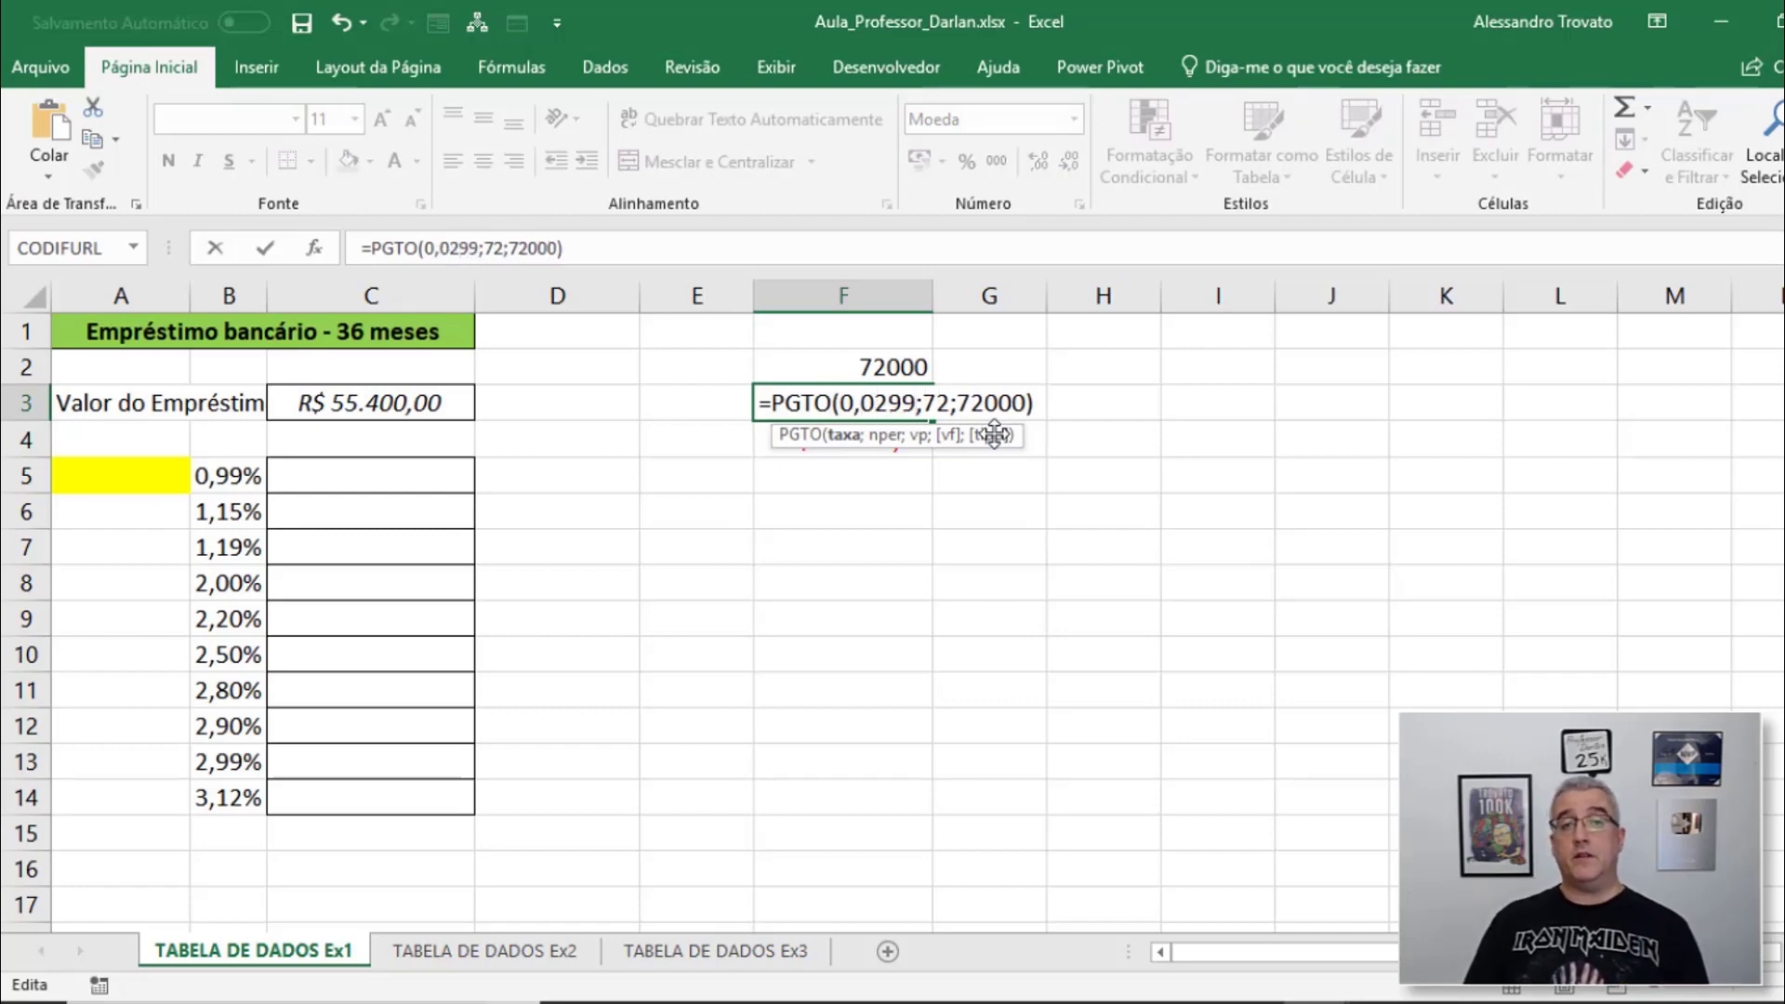
{"action": "key", "text": "Return"}
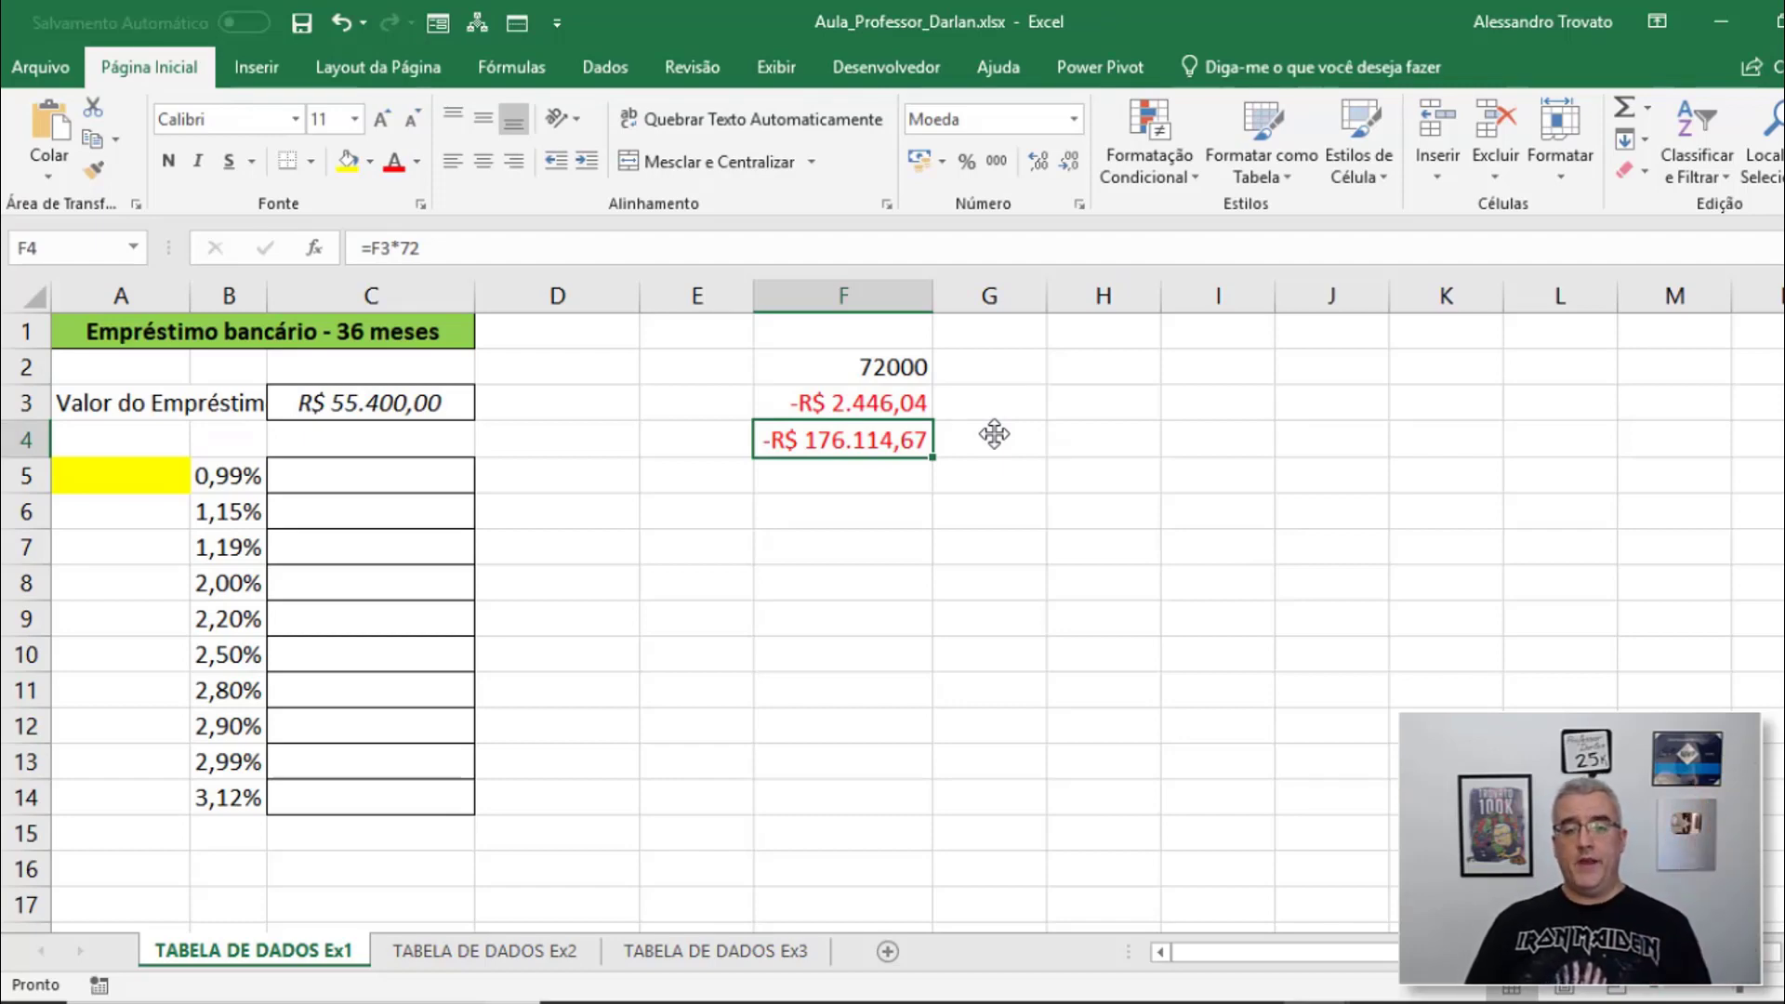
Put a minus sign before PGTO in the F3 formula so the installment is returned as a positive value
{"action": "key", "text": "Up"}
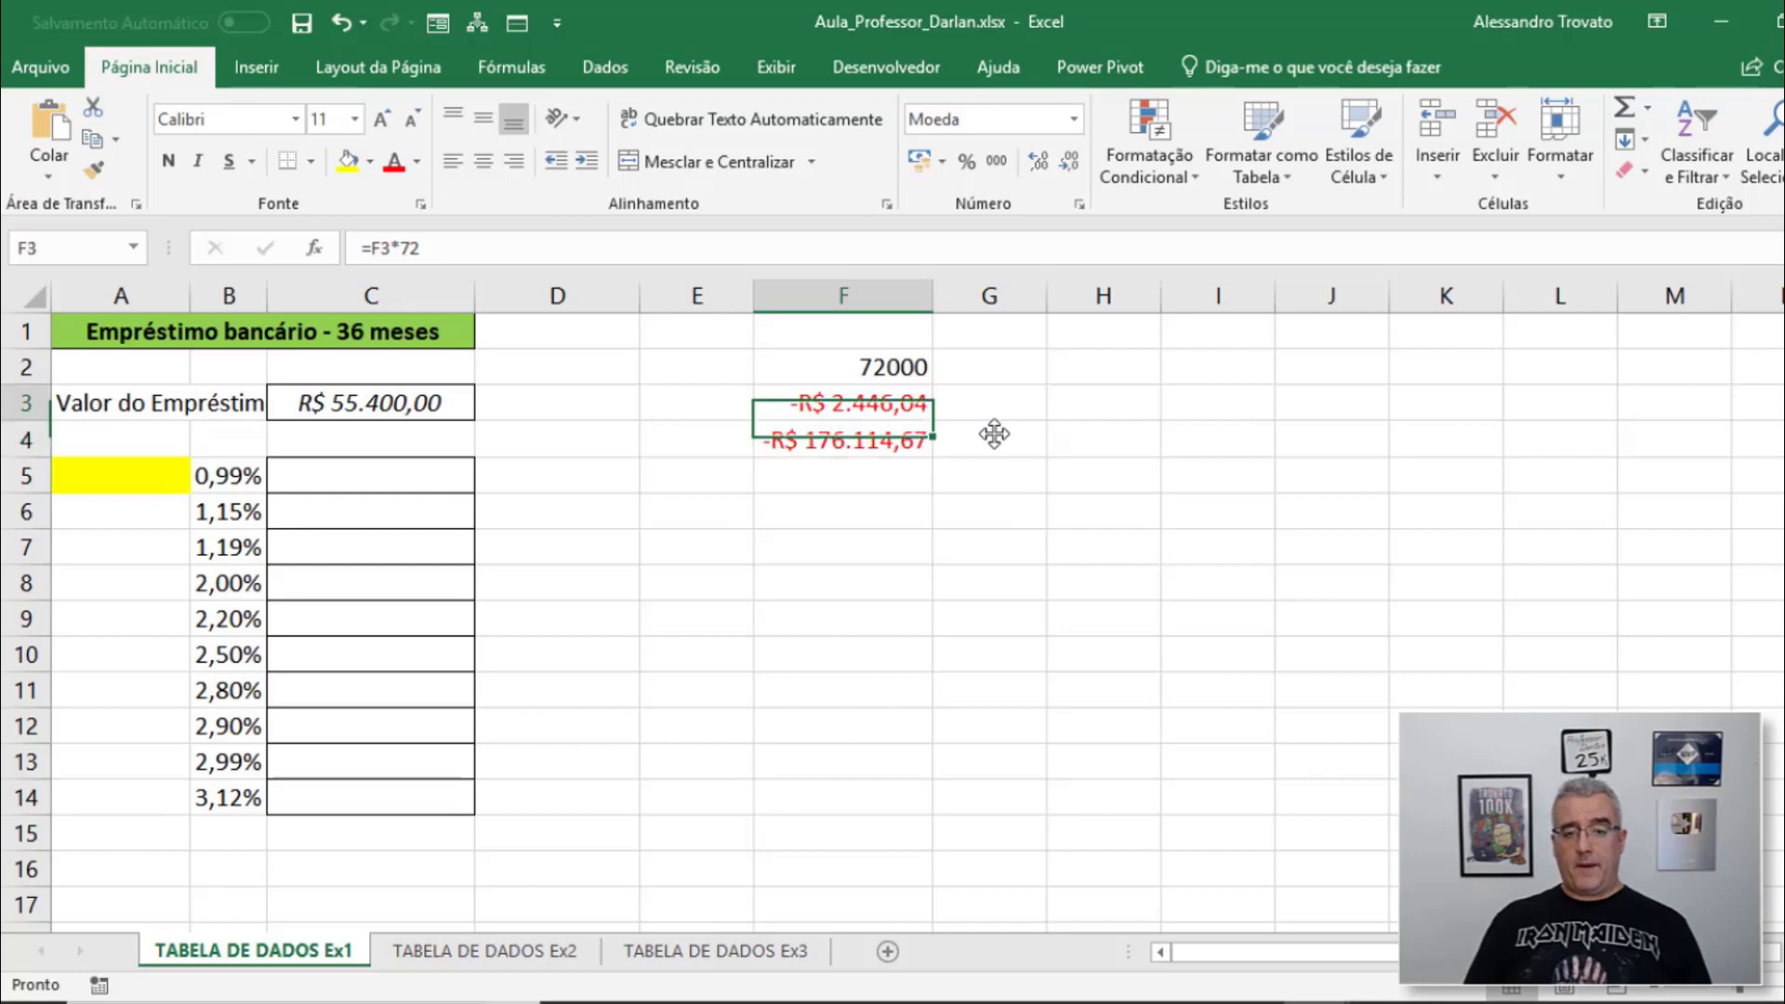
{"action": "key", "text": "Down"}
{"action": "key", "text": "Up"}
{"action": "key", "text": "F2"}
{"action": "key", "text": "Home"}
{"action": "key", "text": "Right"}
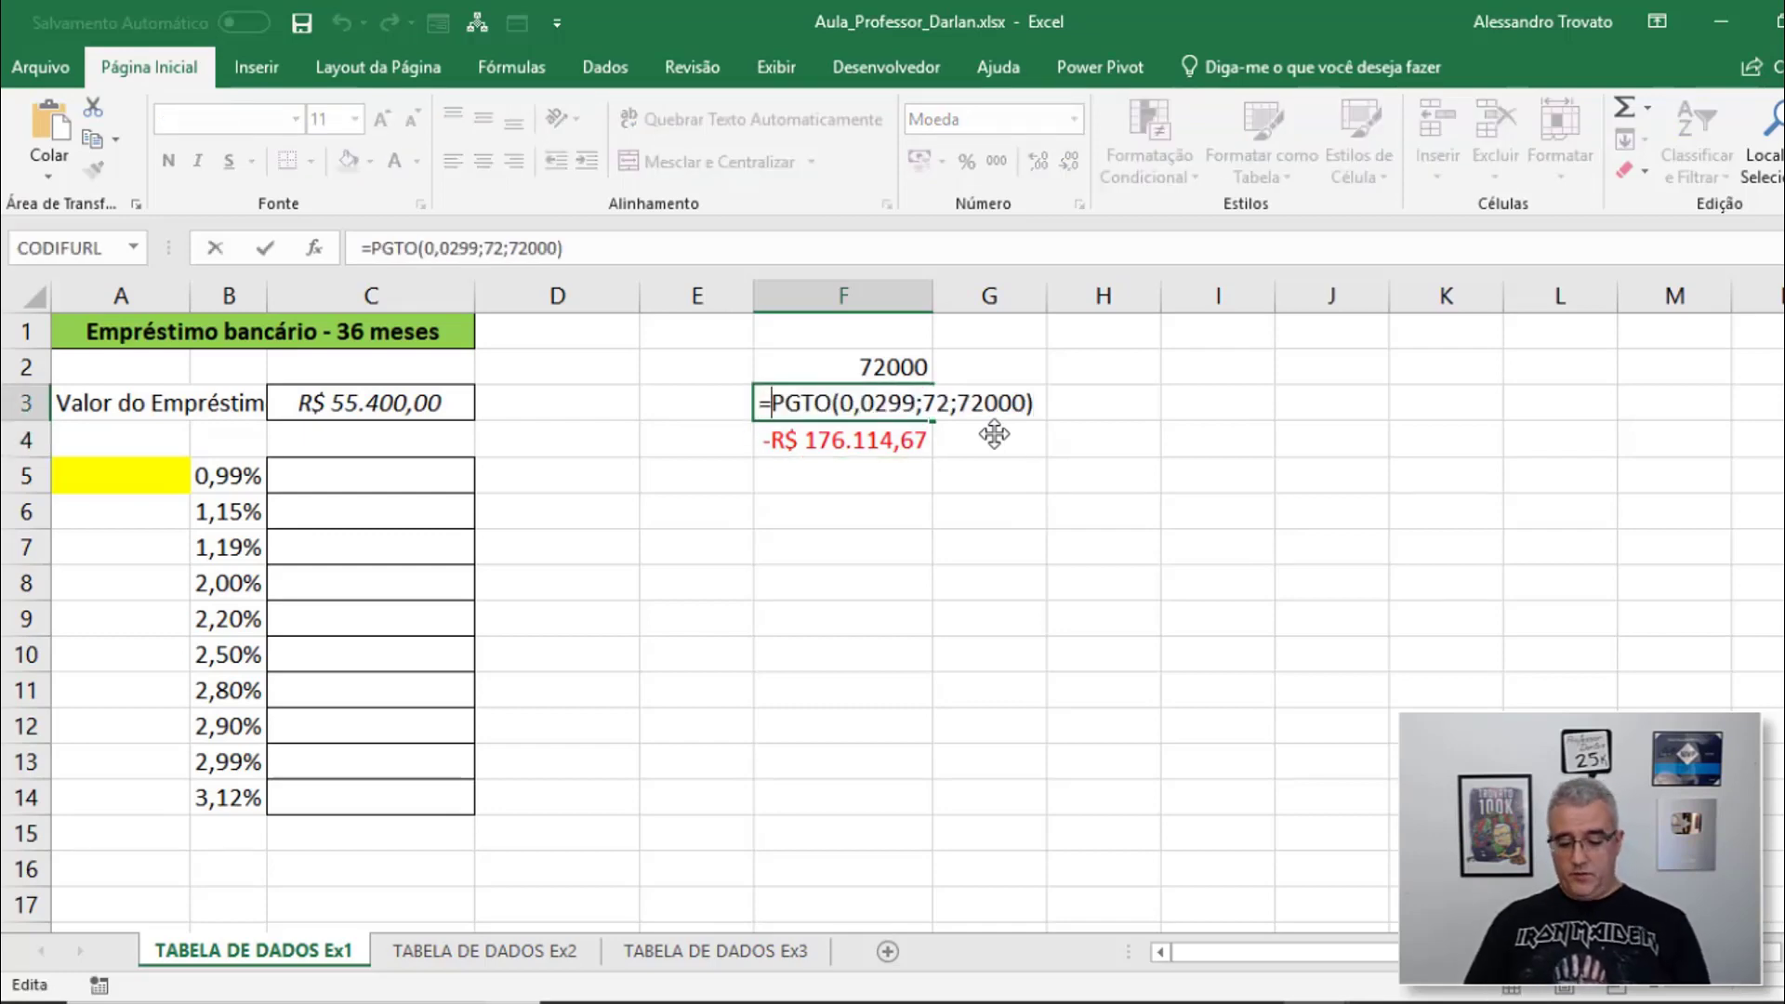
{"action": "type", "text": "-"}
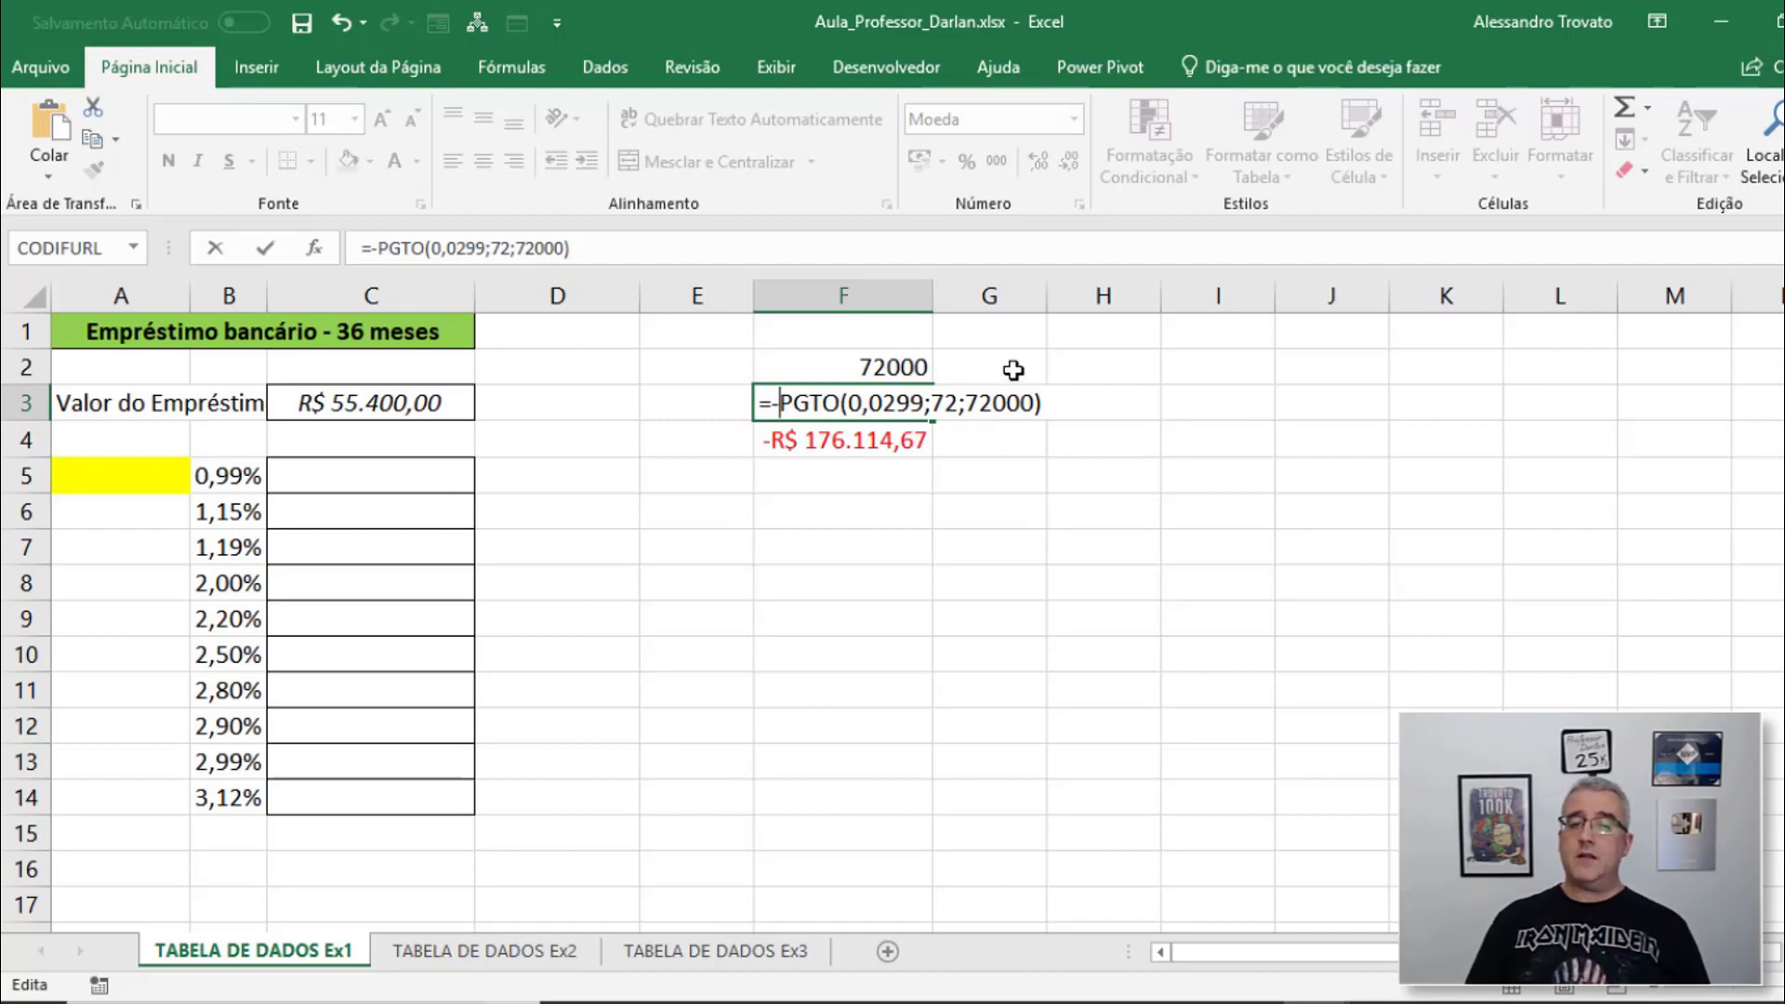
{"action": "key", "text": "Return"}
{"action": "key", "text": "Up"}
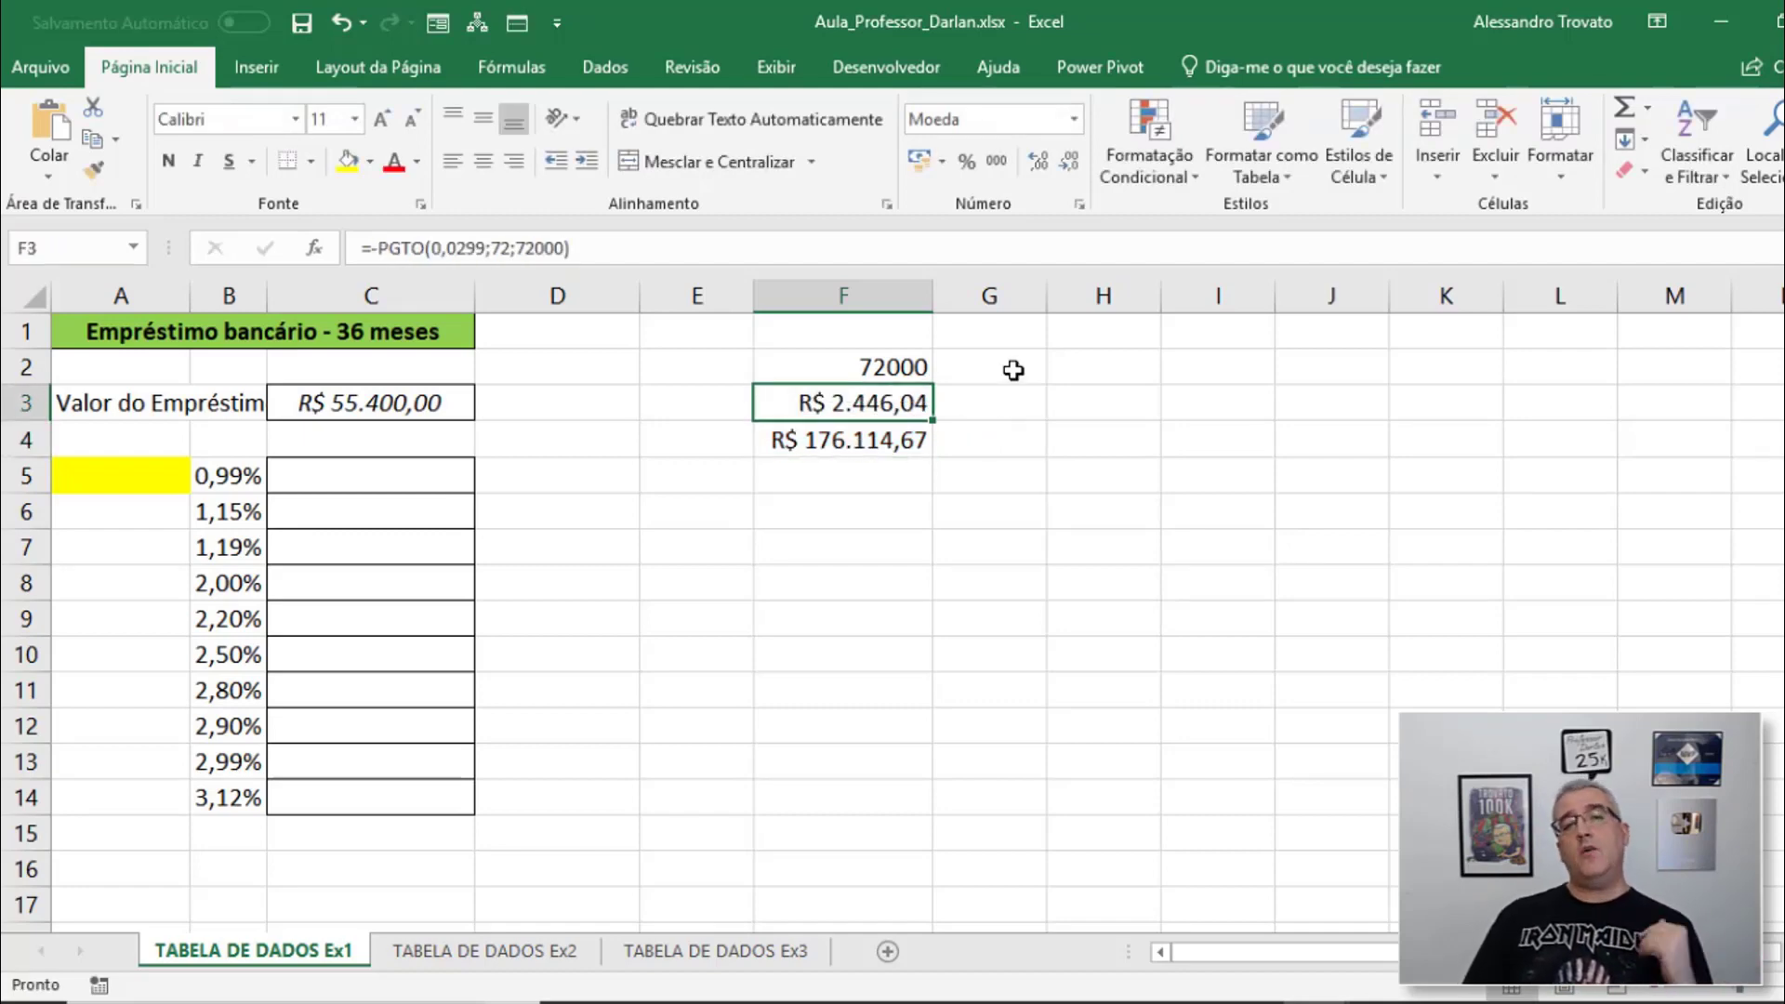
Clear the demonstration loan amount, installment and total from cells F2:F4
{"action": "key", "text": "Up"}
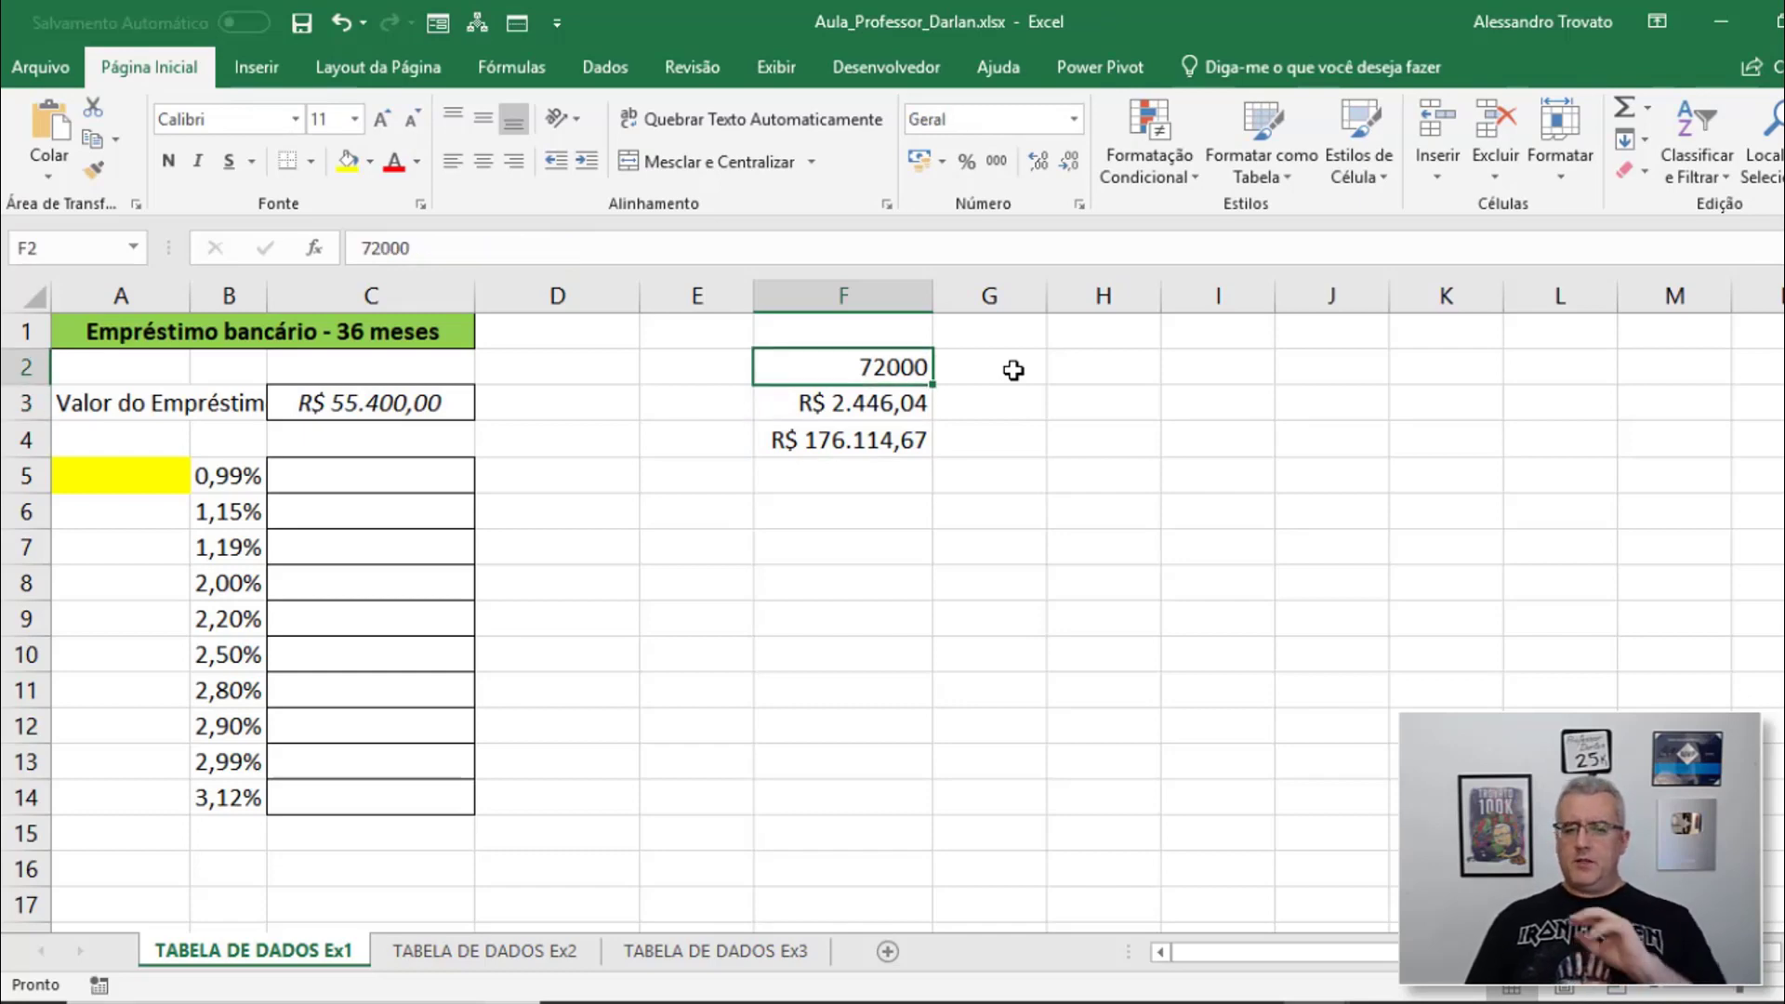
{"action": "key", "text": "shift+Down"}
{"action": "key", "text": "shift+Down"}
{"action": "key", "text": "Delete"}
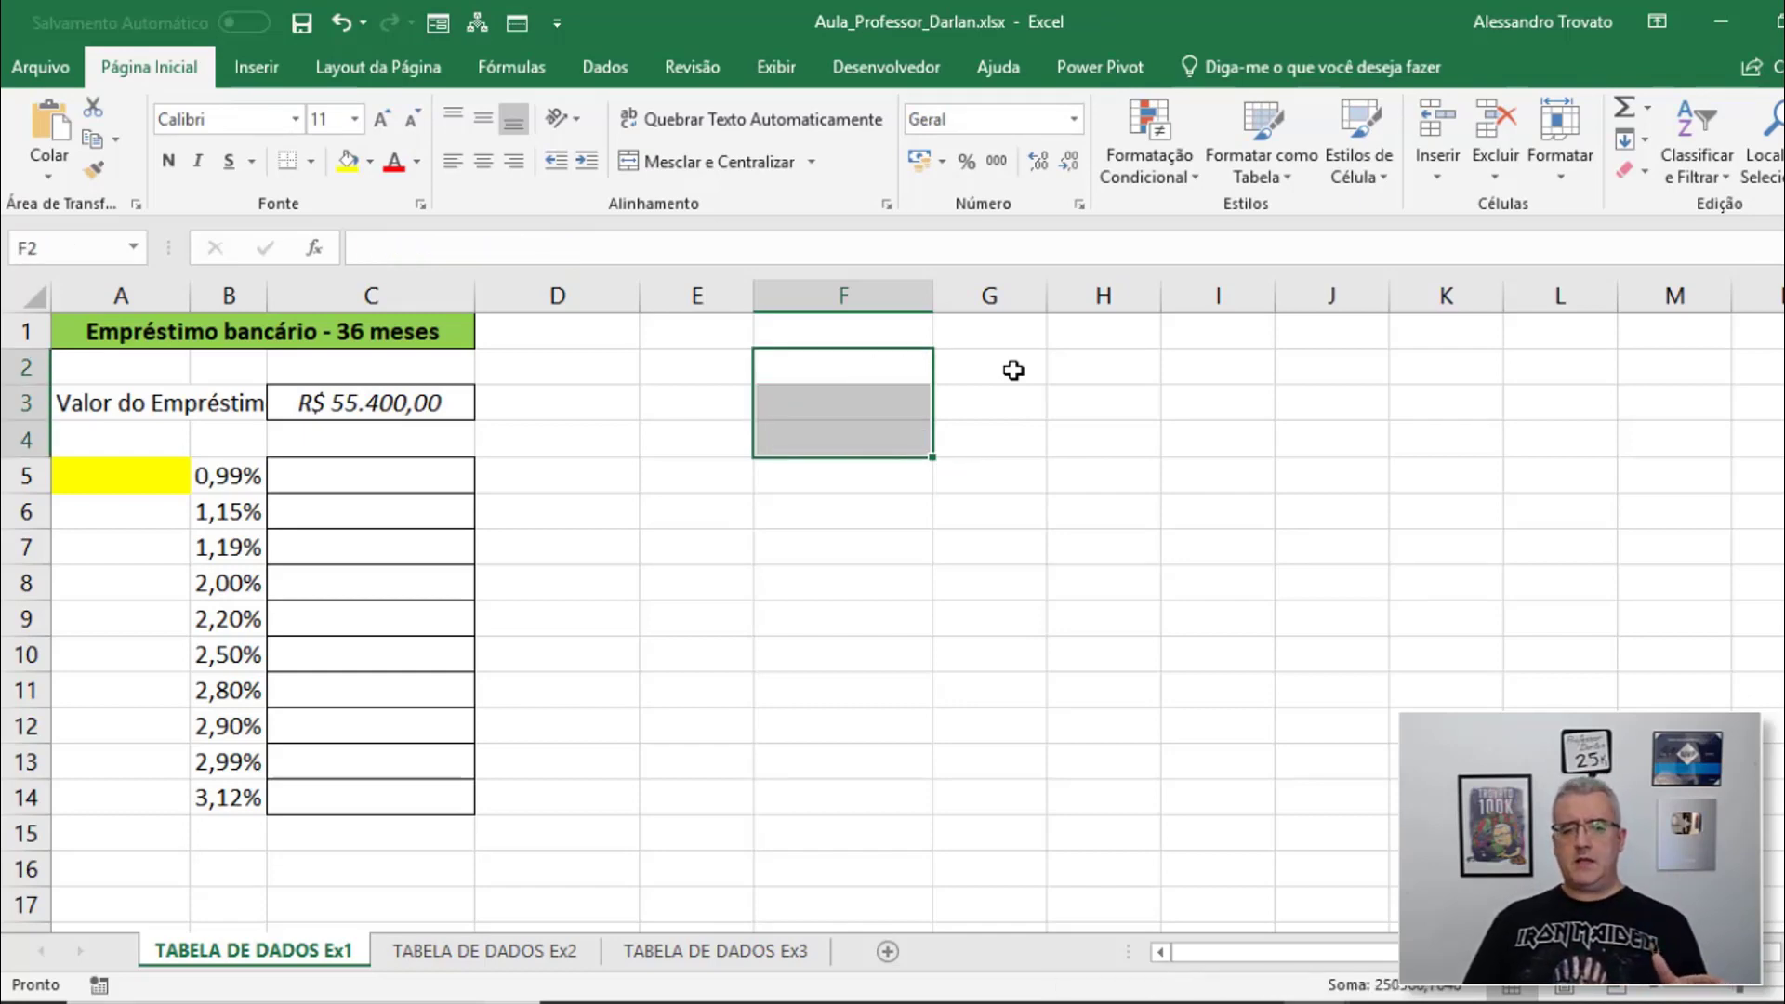
{"action": "key", "text": "Left"}
{"action": "key", "text": "Left"}
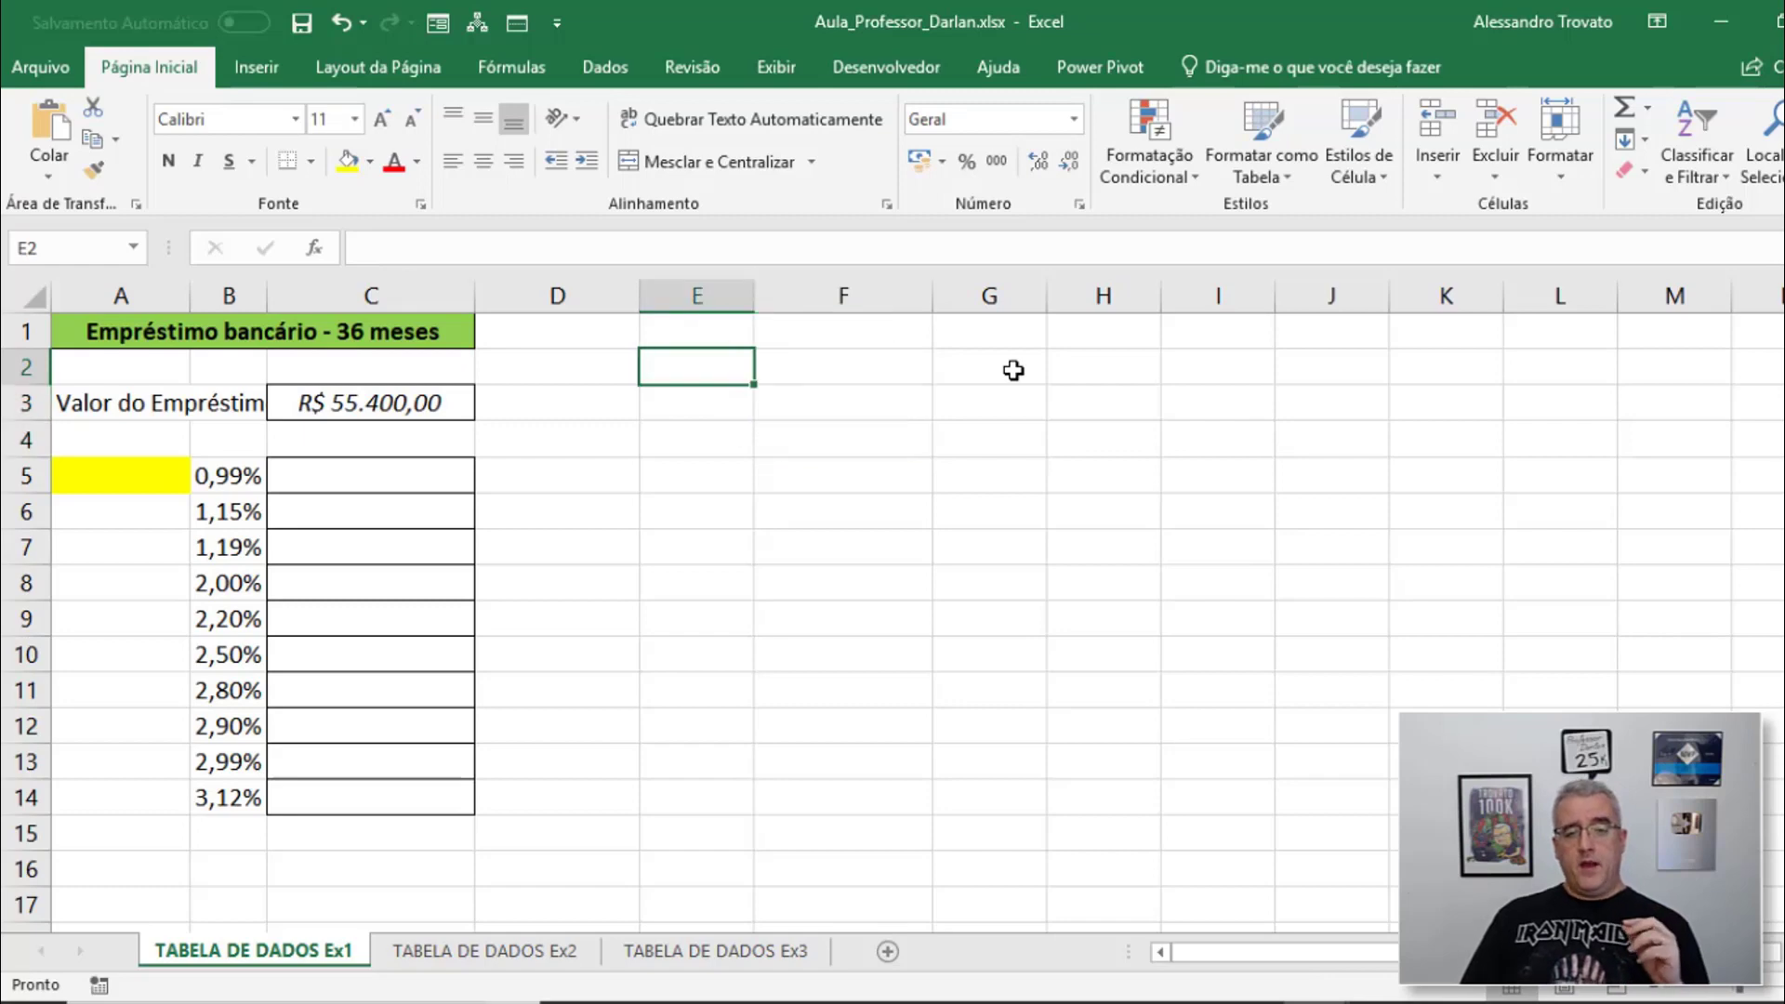
{"action": "key", "text": "Down"}
{"action": "key", "text": "Down"}
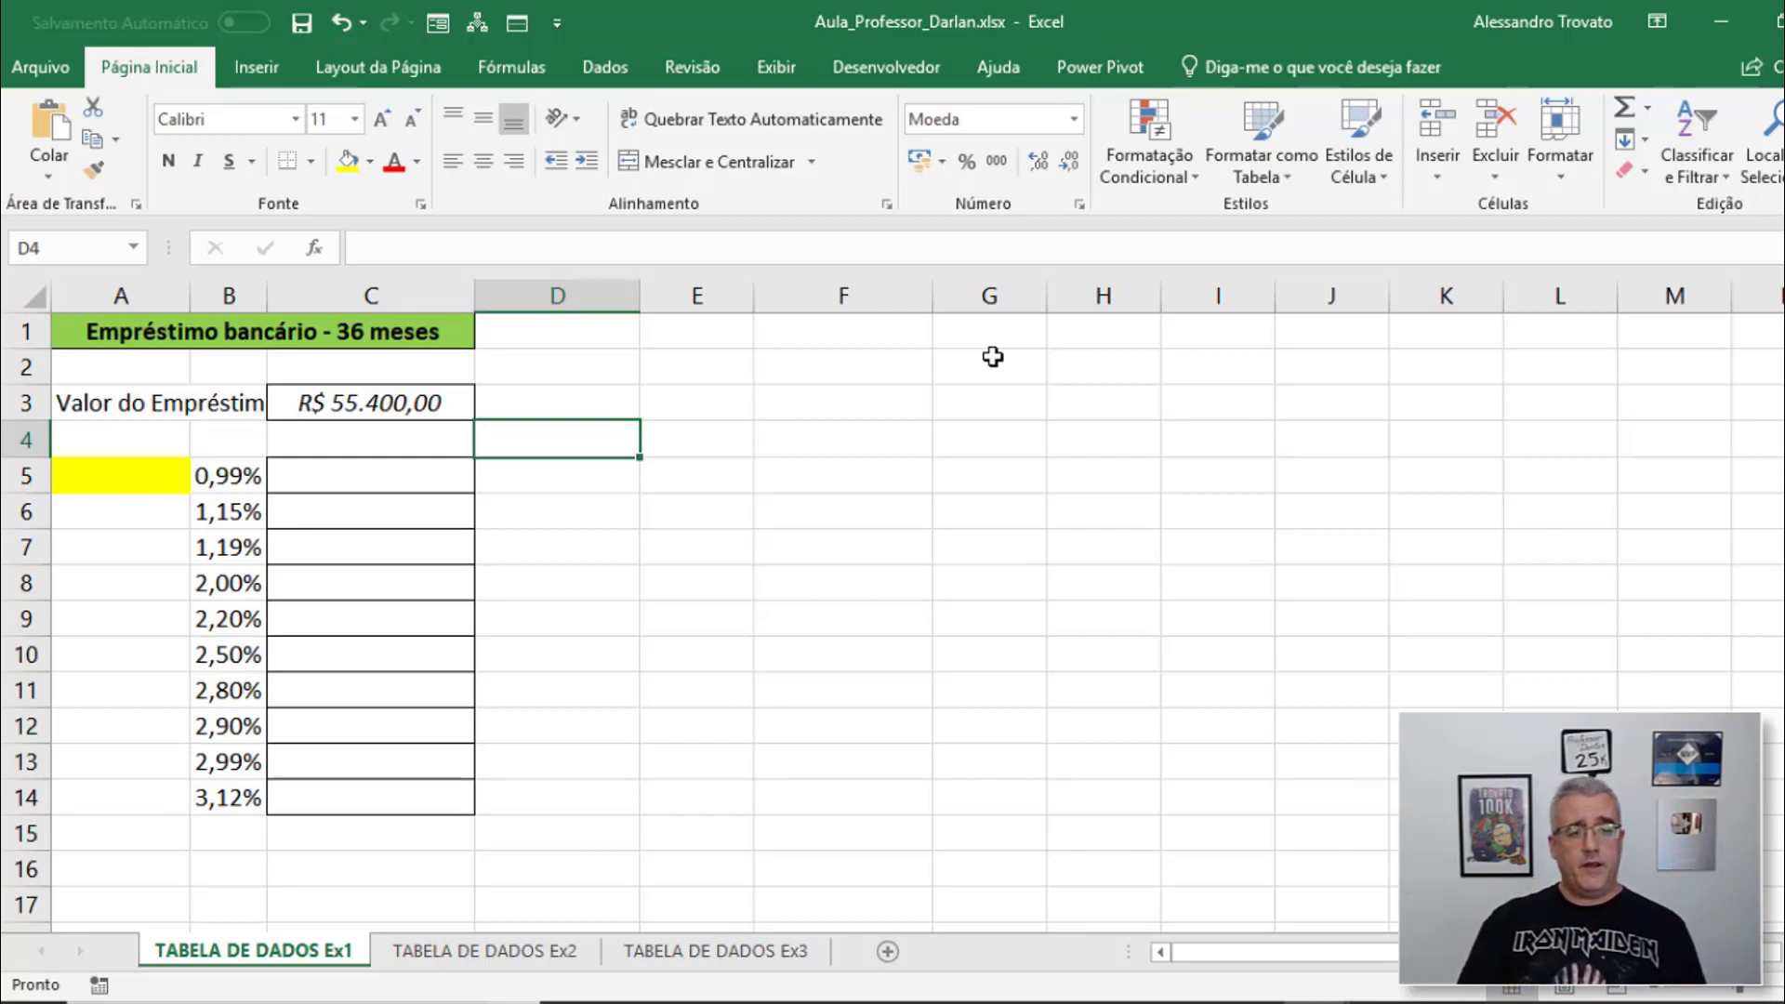
Widen column B so the loan value label in row 3 fits before column C
{"action": "left_click", "coordinate": [336, 437]}
{"action": "left_click", "coordinate": [335, 400]}
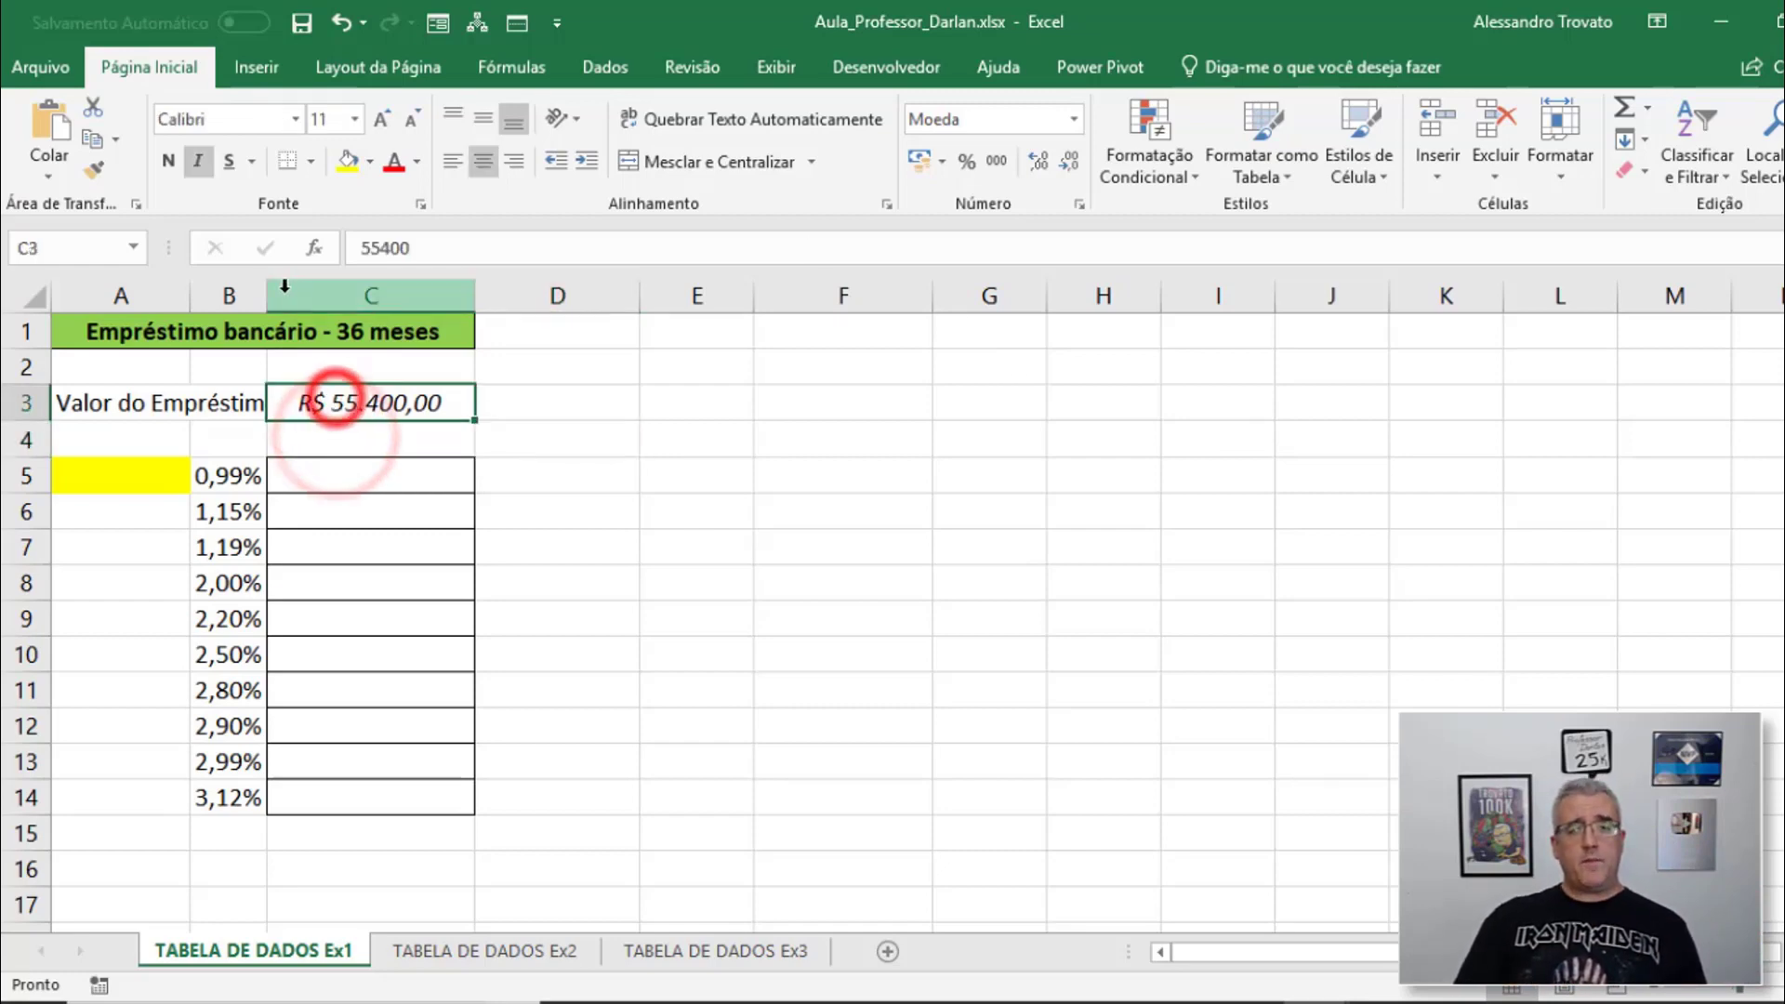
{"action": "left_click_drag", "start_coordinate": [262, 289], "coordinate": [295, 291]}
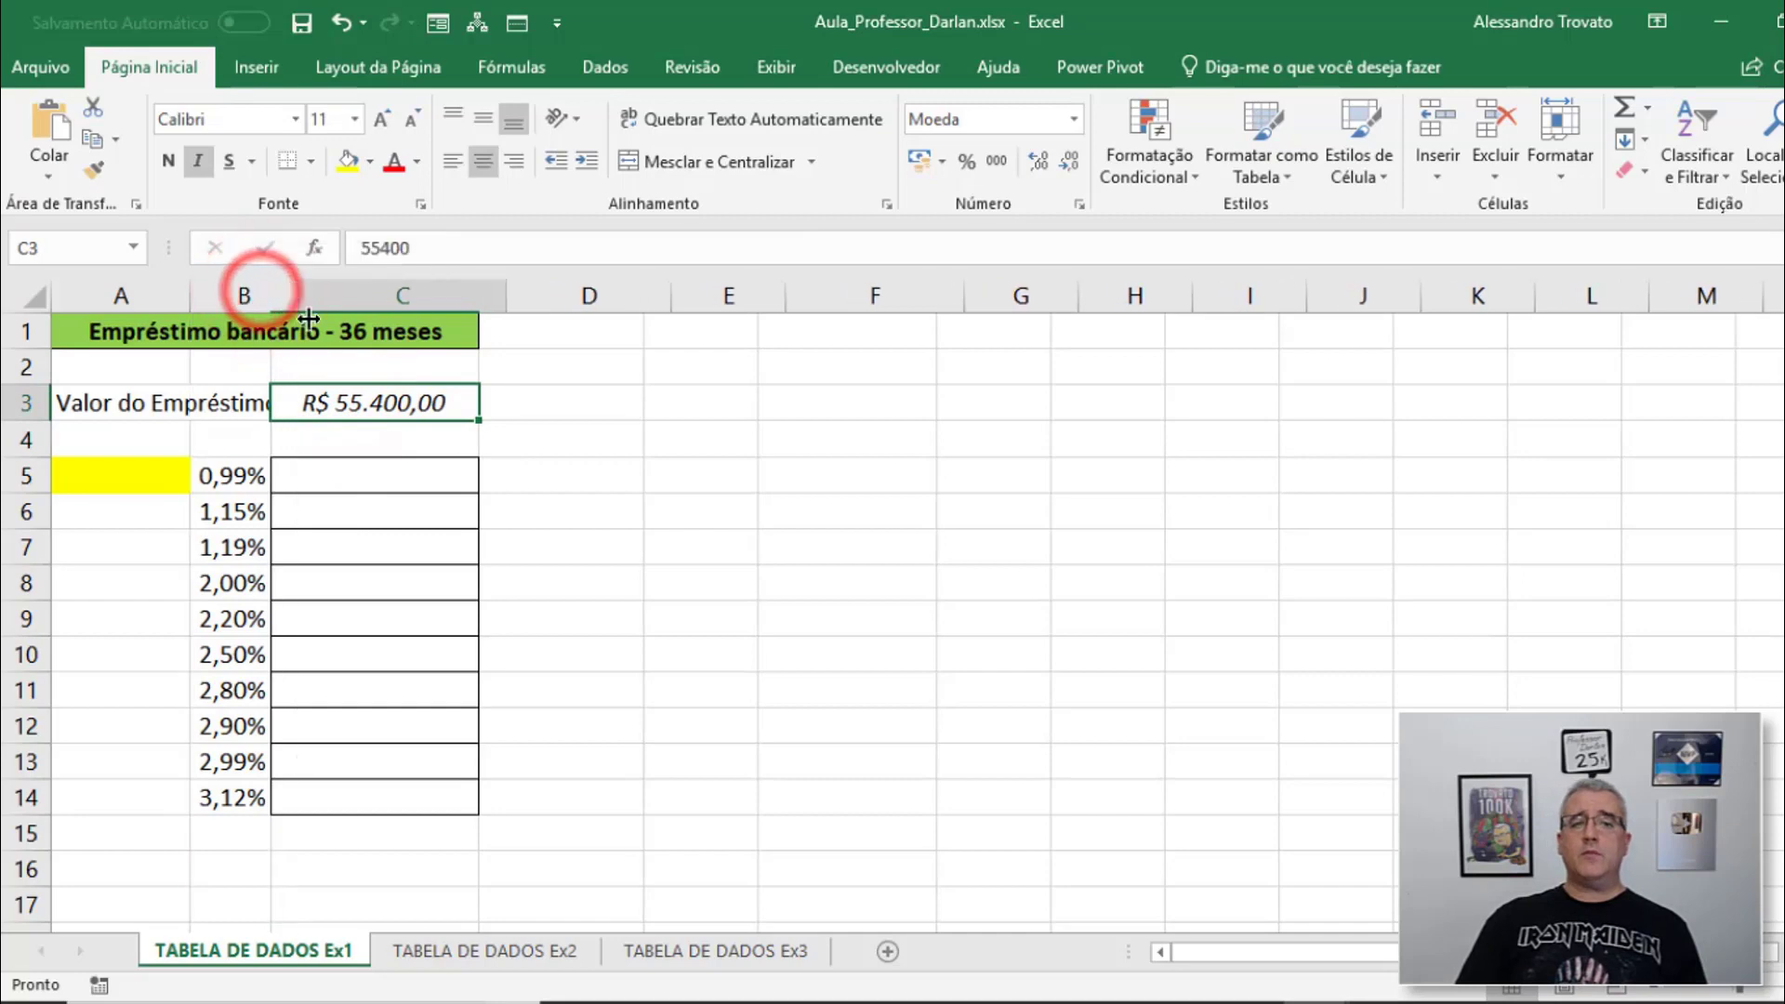
{"action": "left_click", "coordinate": [398, 432]}
{"action": "left_click", "coordinate": [419, 296]}
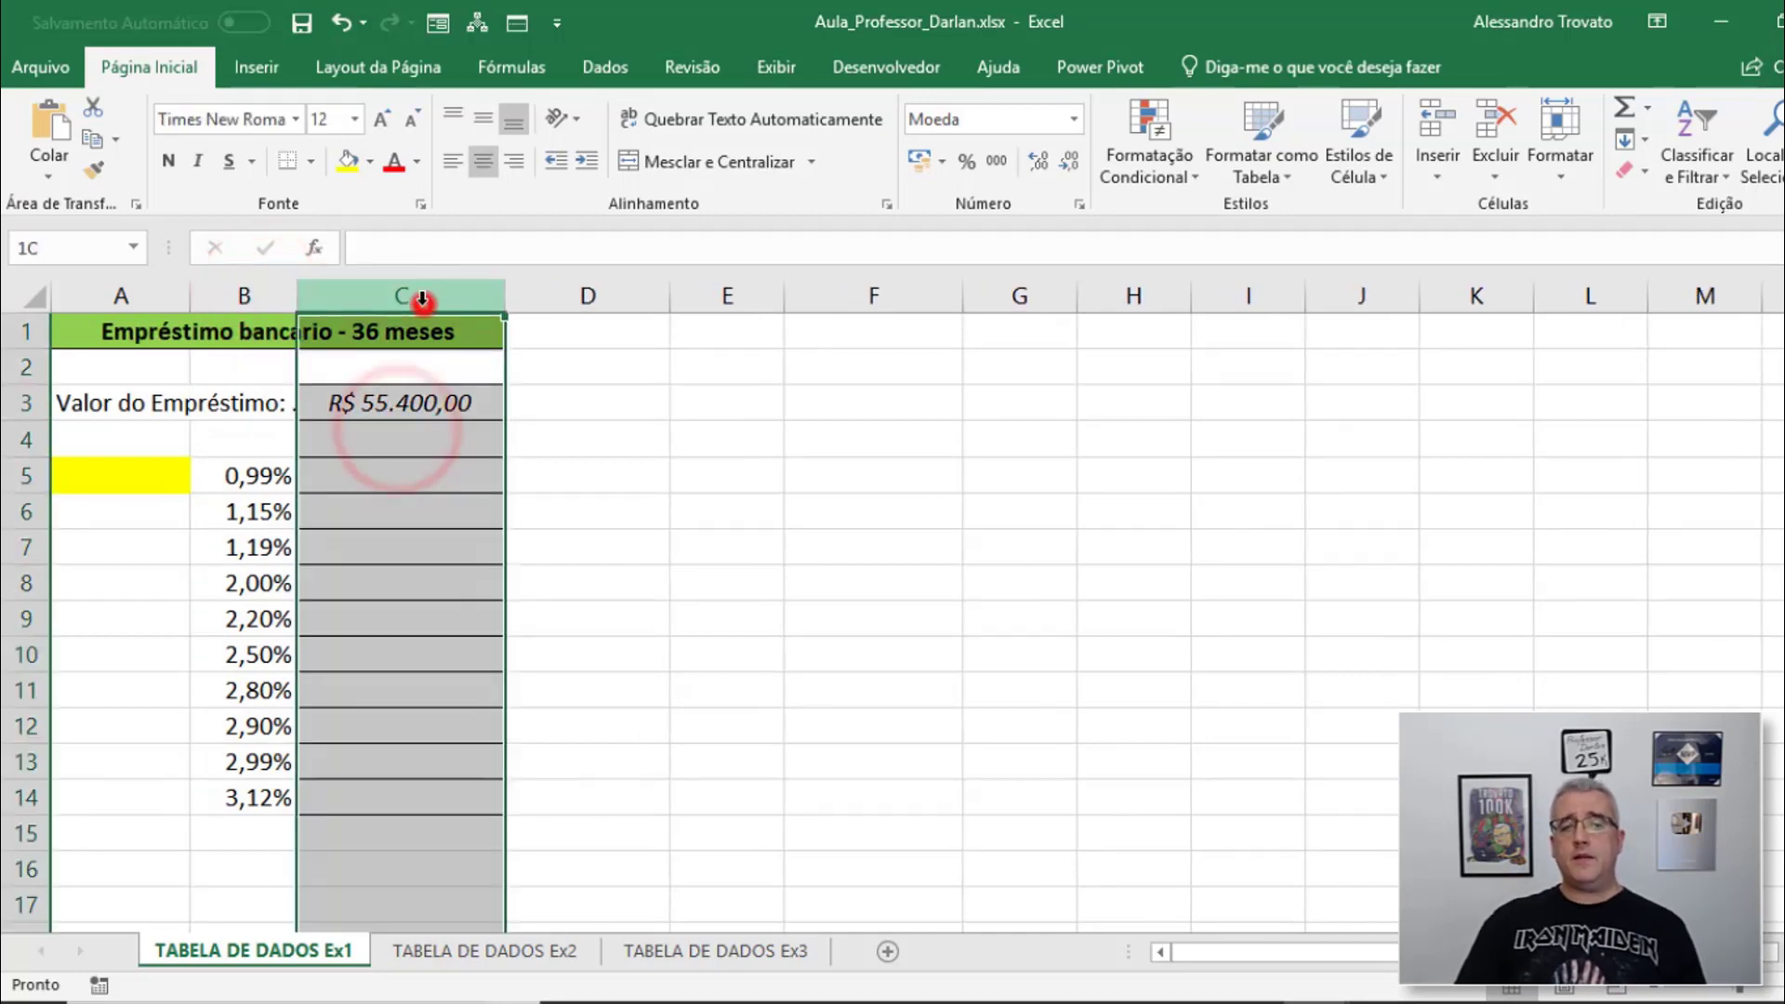
{"action": "left_click", "coordinate": [419, 327]}
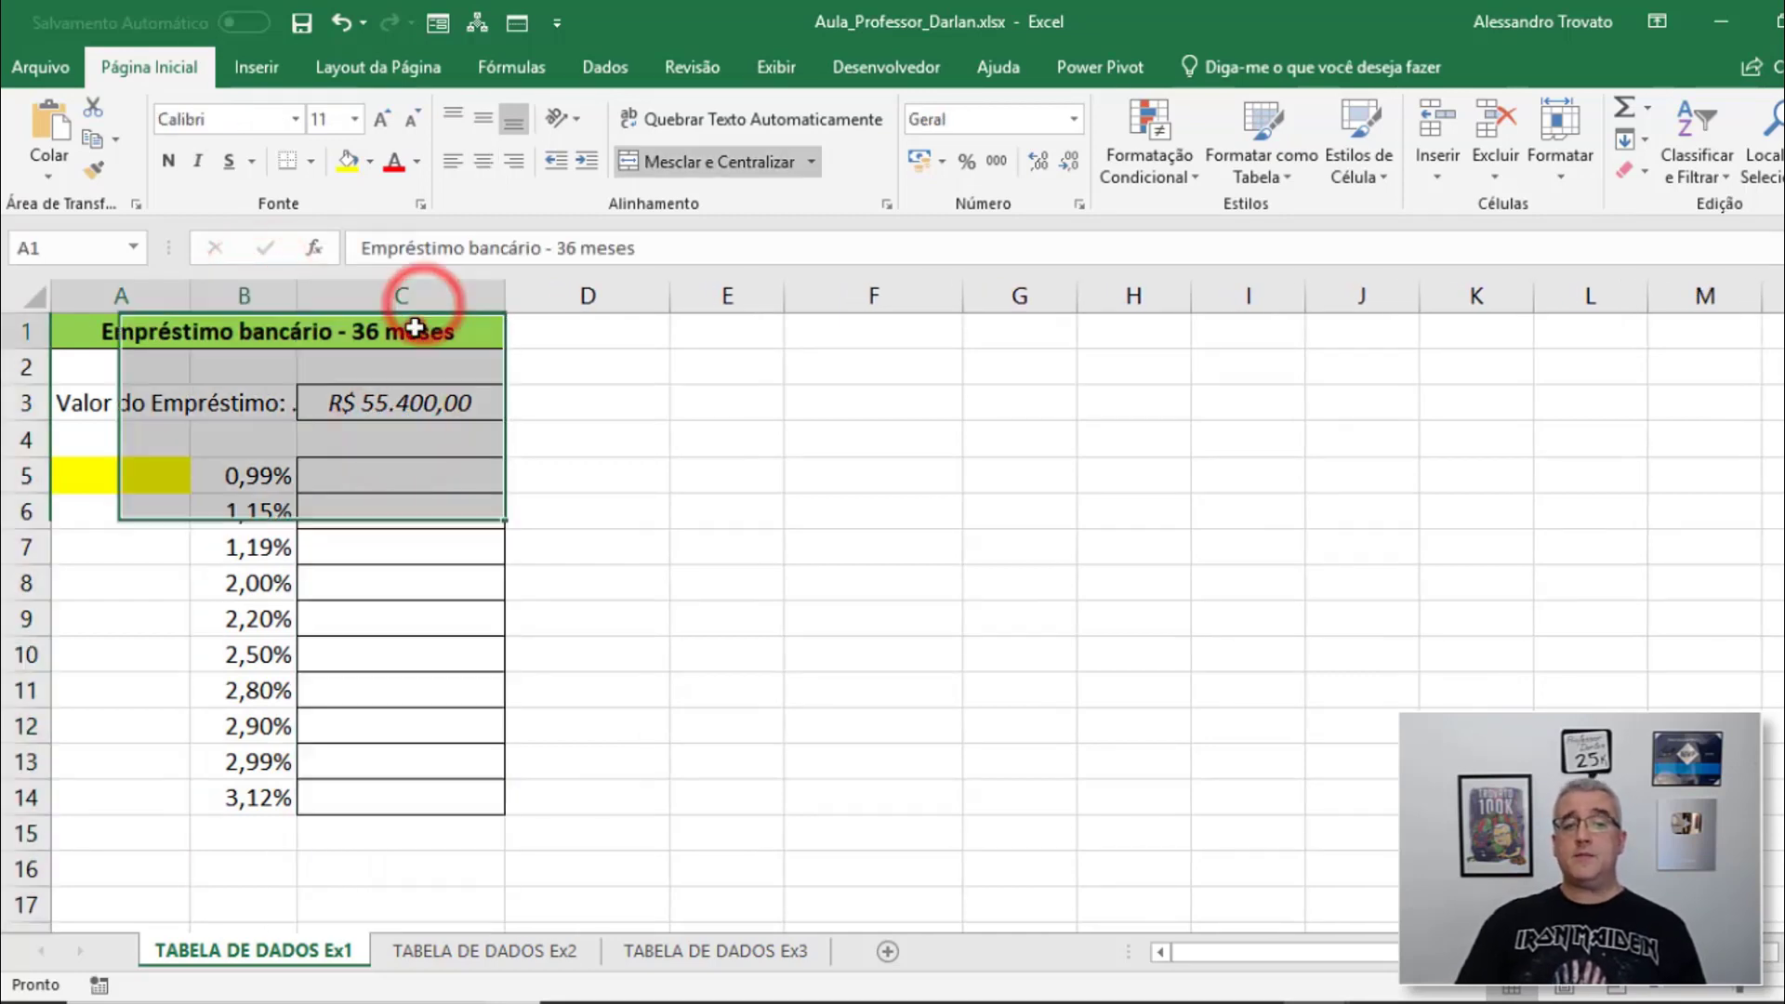
Calculate the installment in C4 with the formula =PGTO(A5;36;C3), using the yellow cell as the rate
{"action": "left_click", "coordinate": [462, 437]}
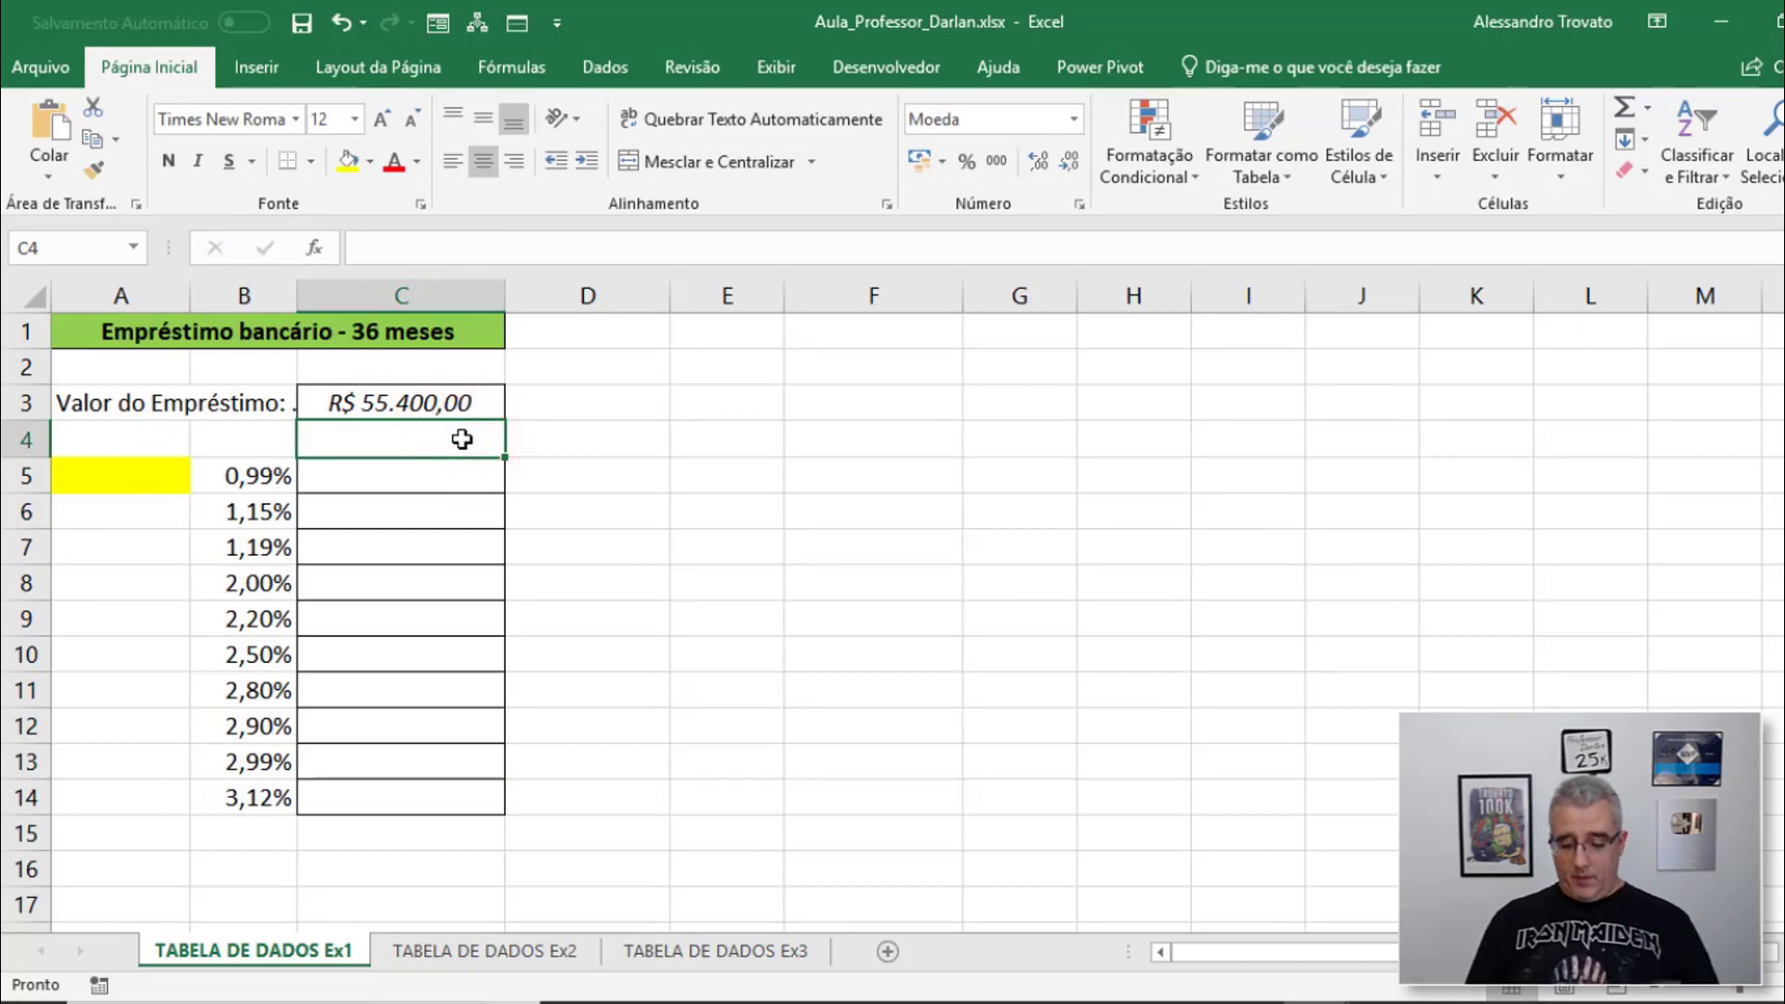
{"action": "type", "text": "=pg"}
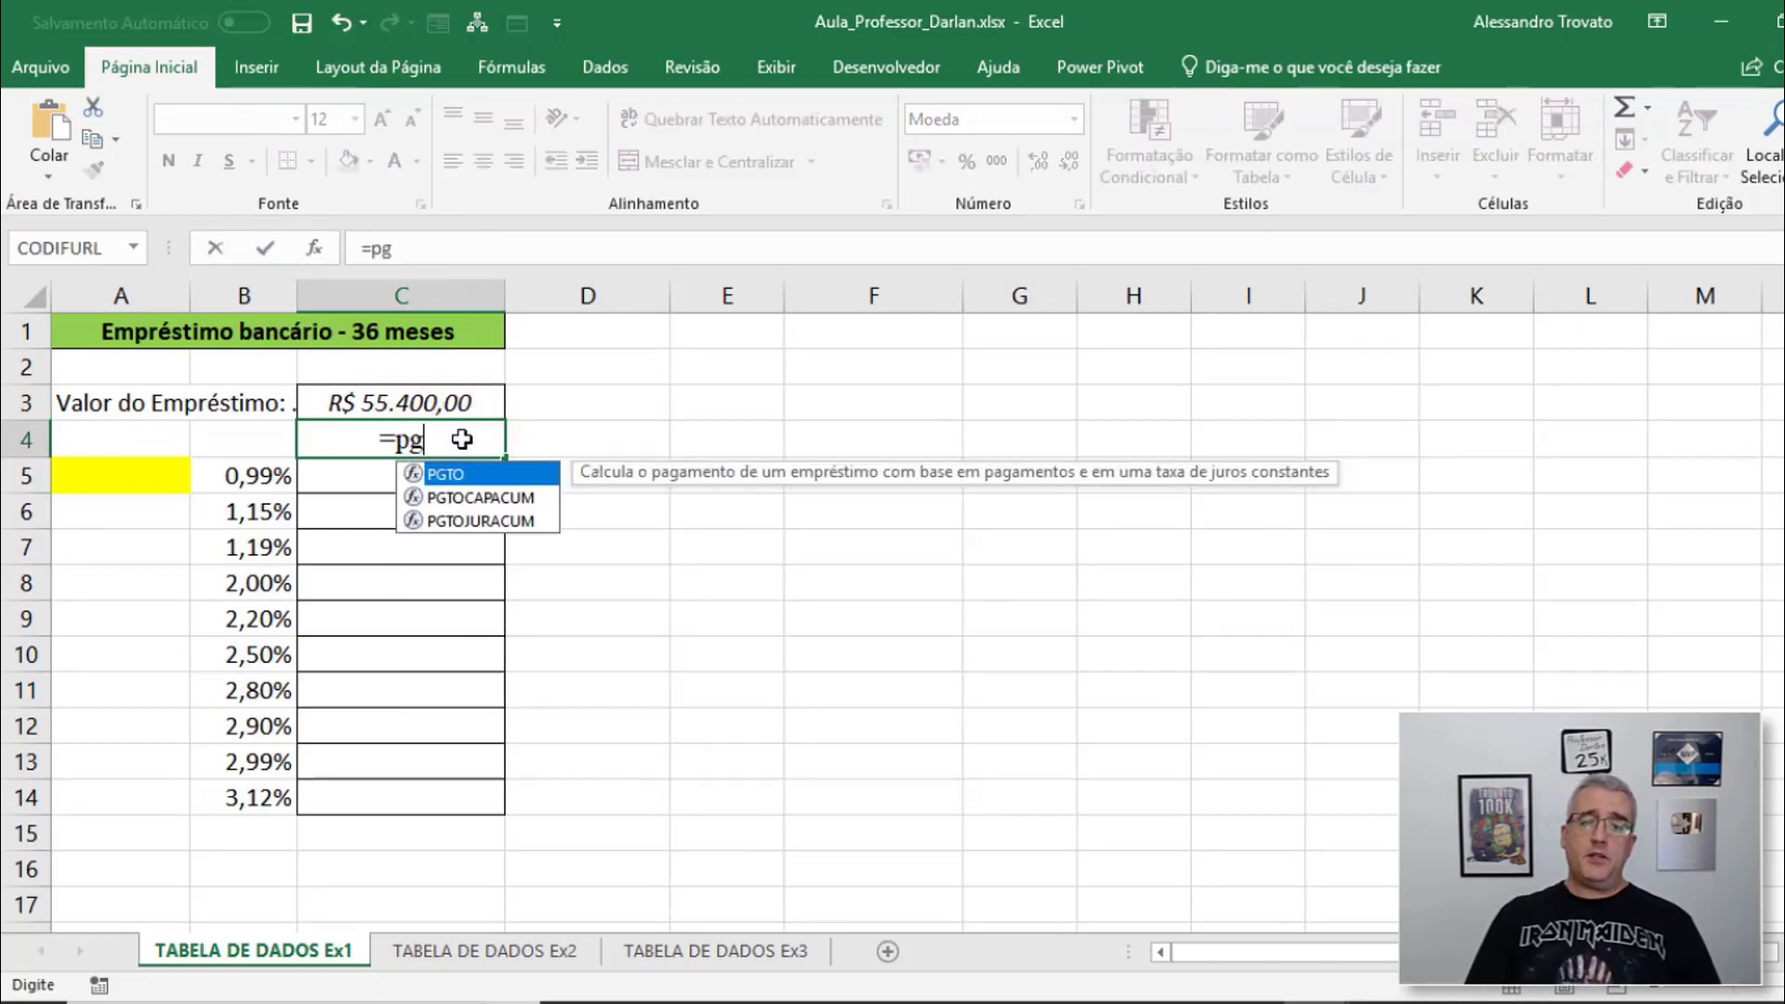
{"action": "type", "text": "to("}
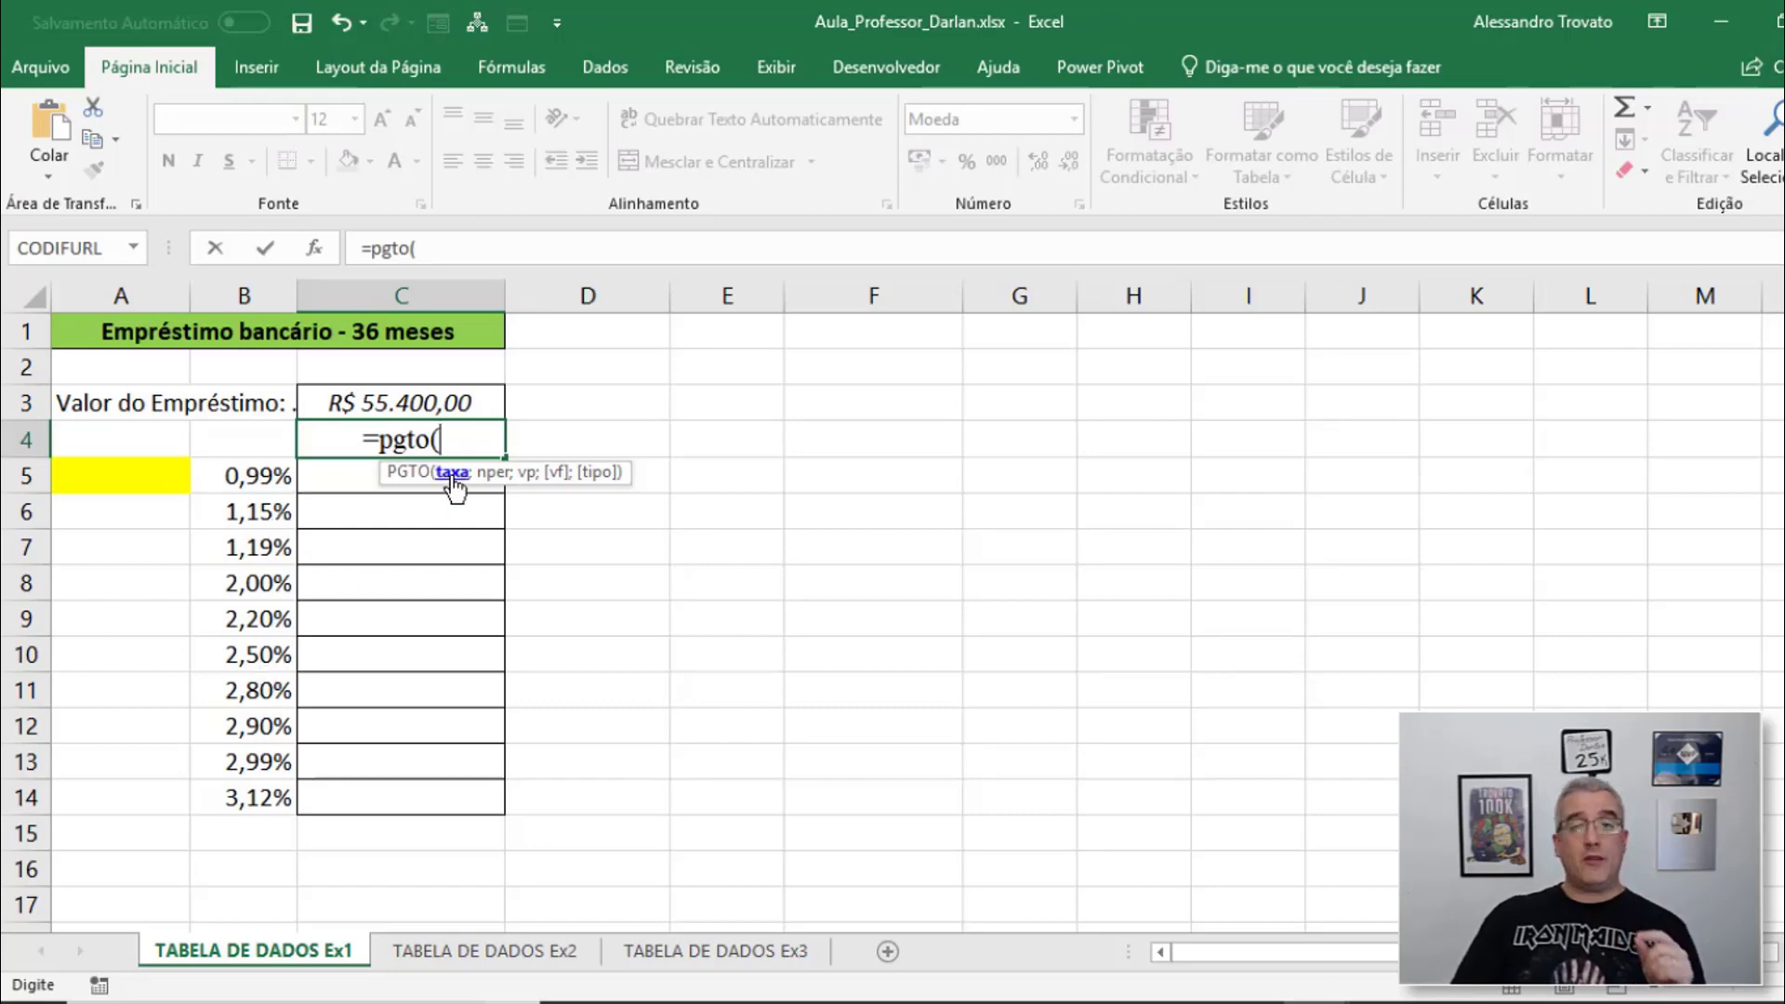
{"action": "left_click", "coordinate": [159, 483]}
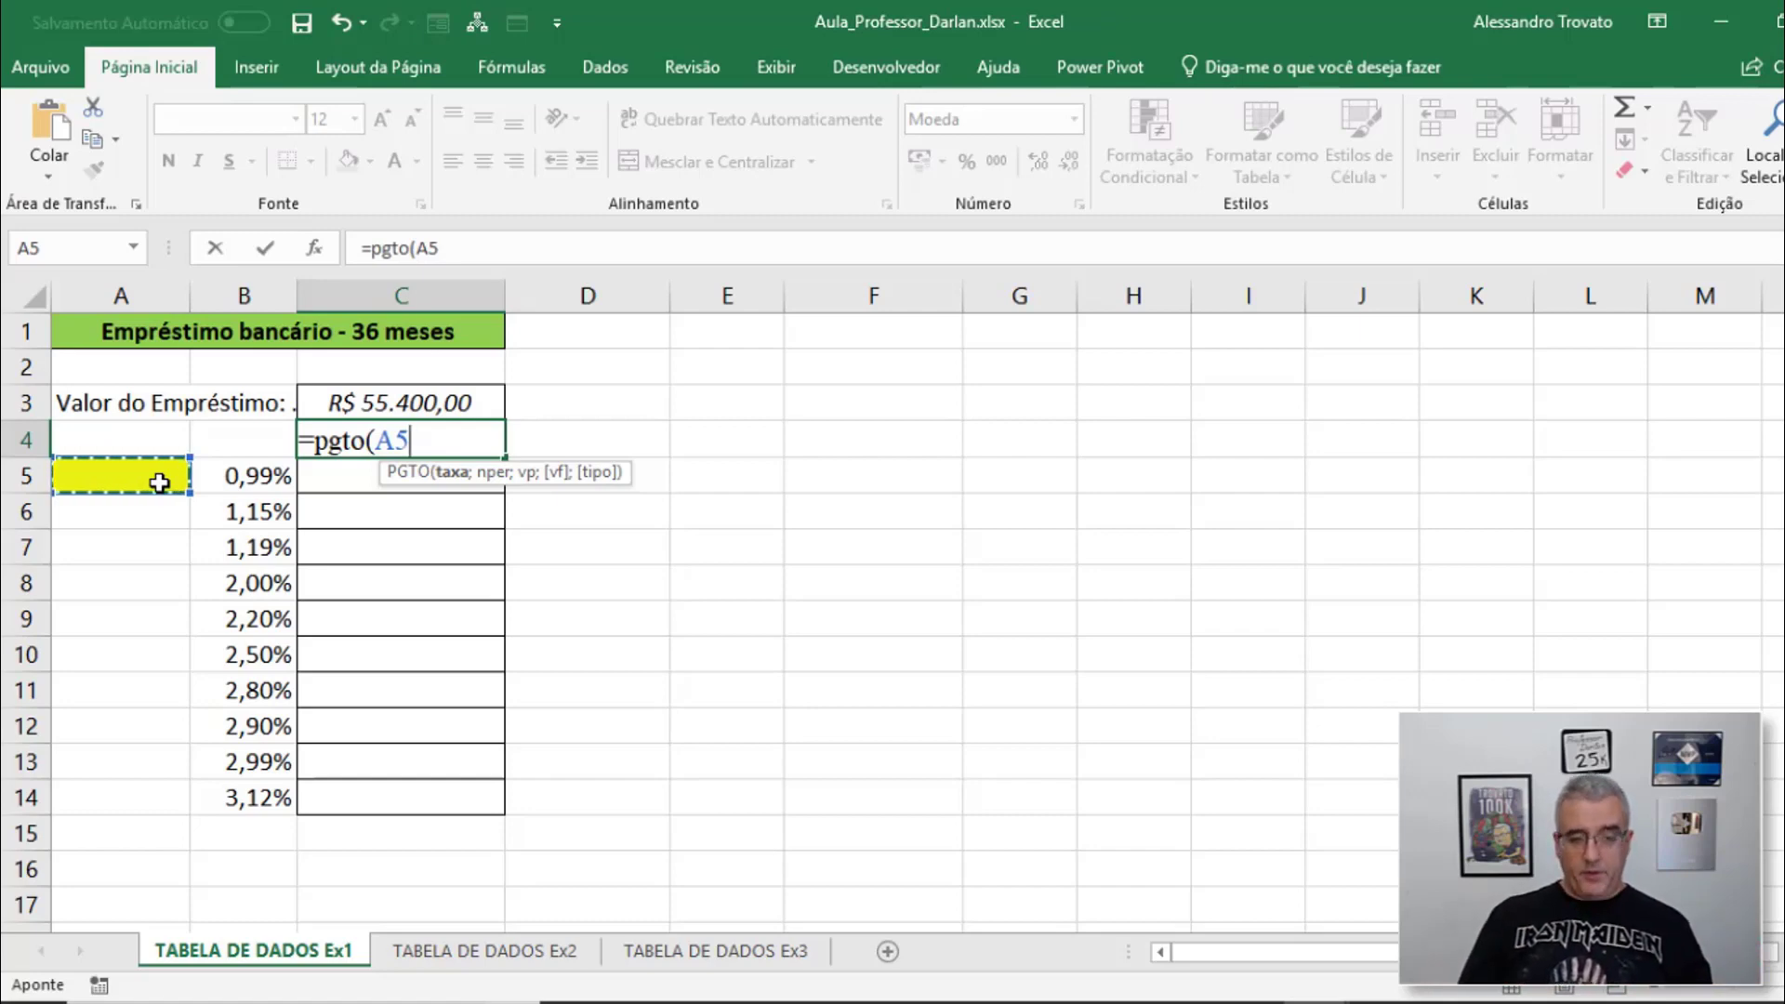
{"action": "type", "text": ";36"}
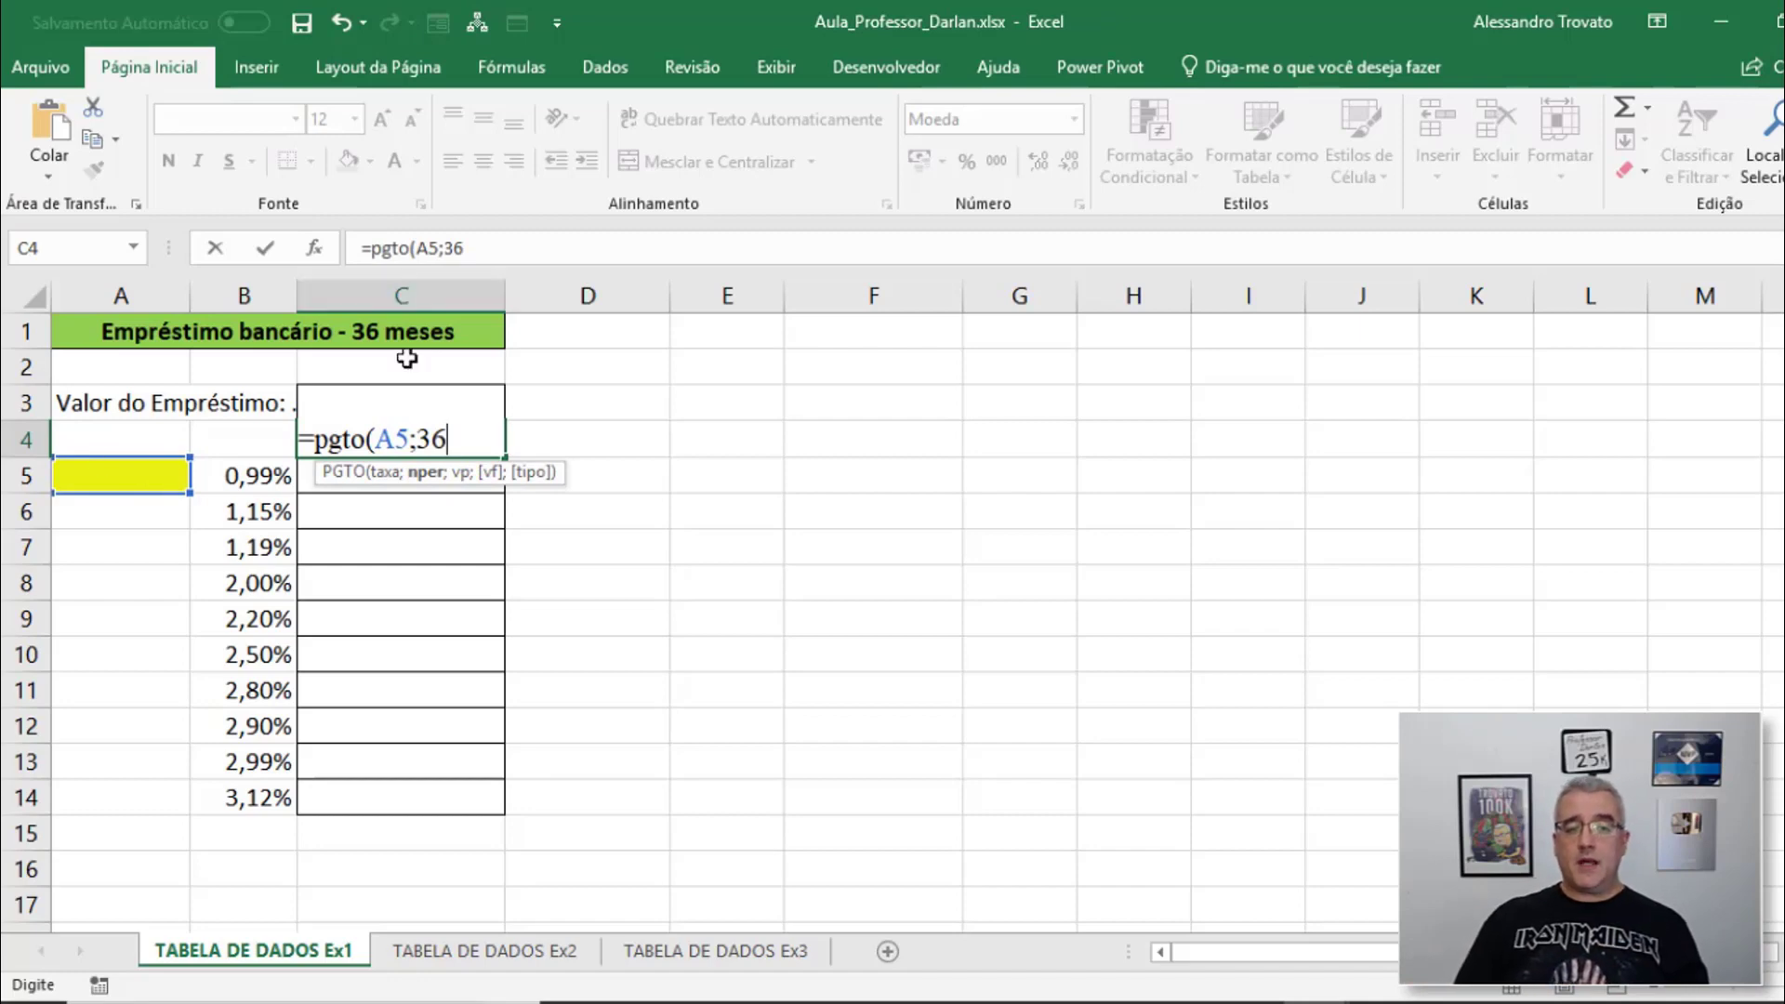
{"action": "type", "text": ";"}
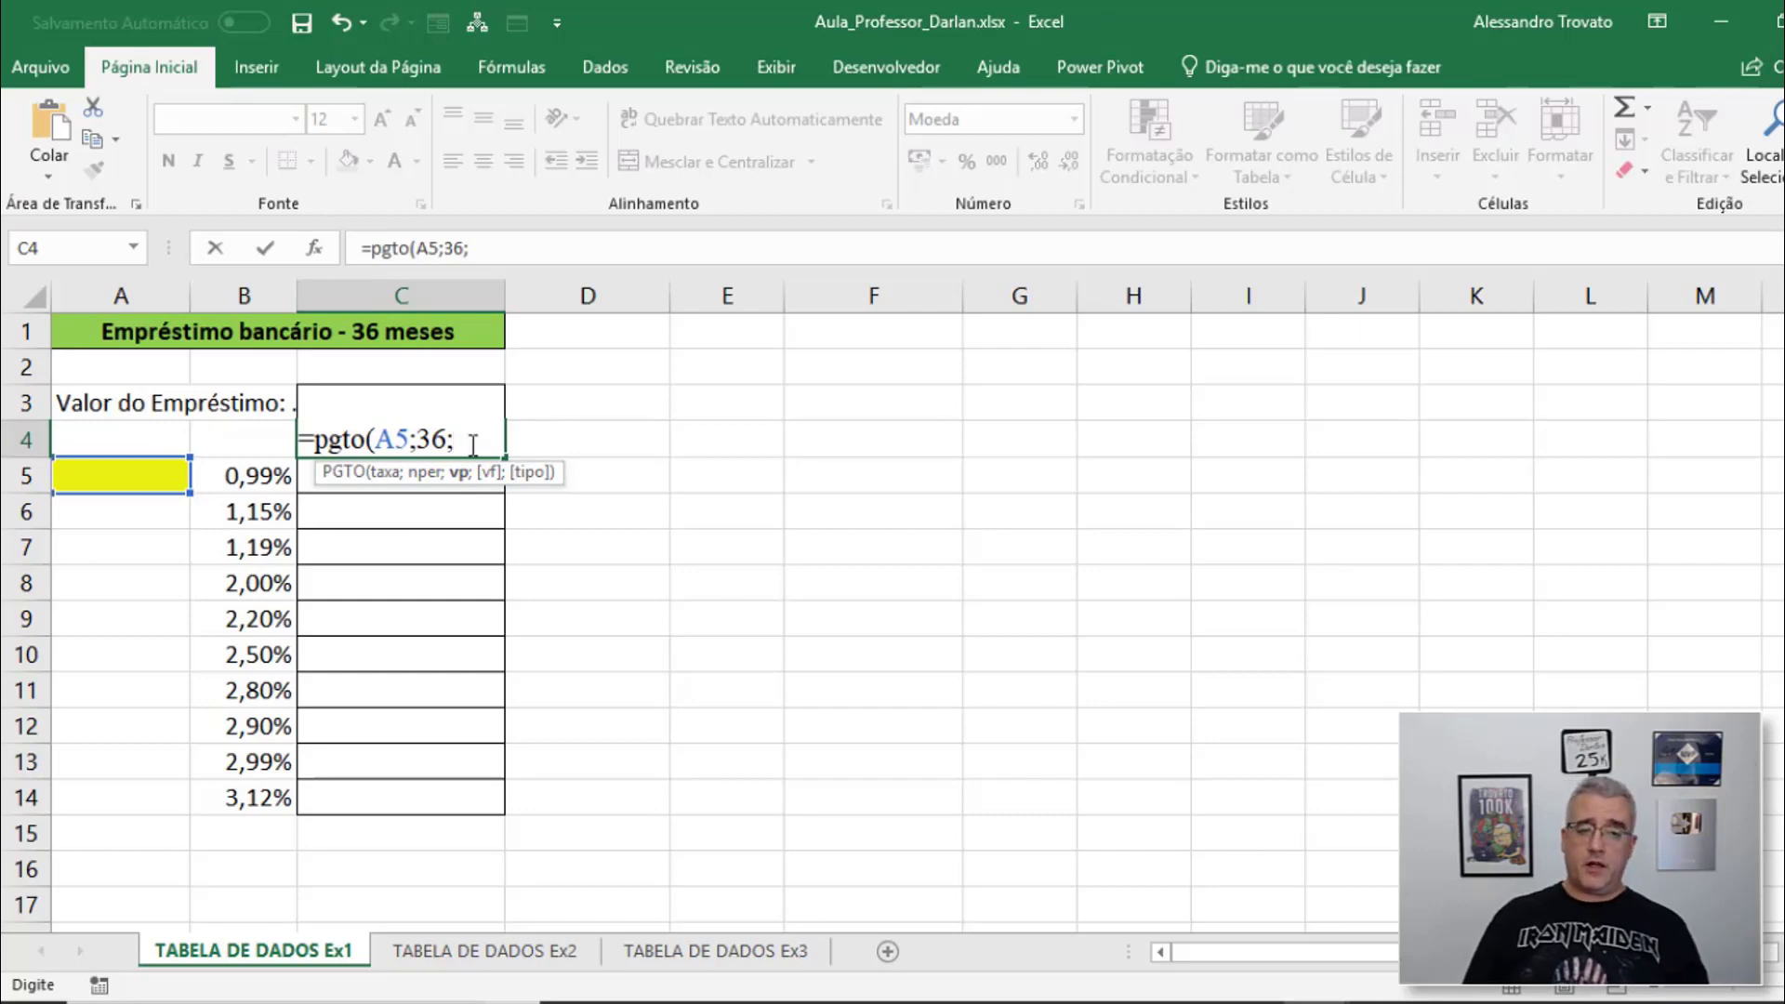
{"action": "type", "text": "c3)"}
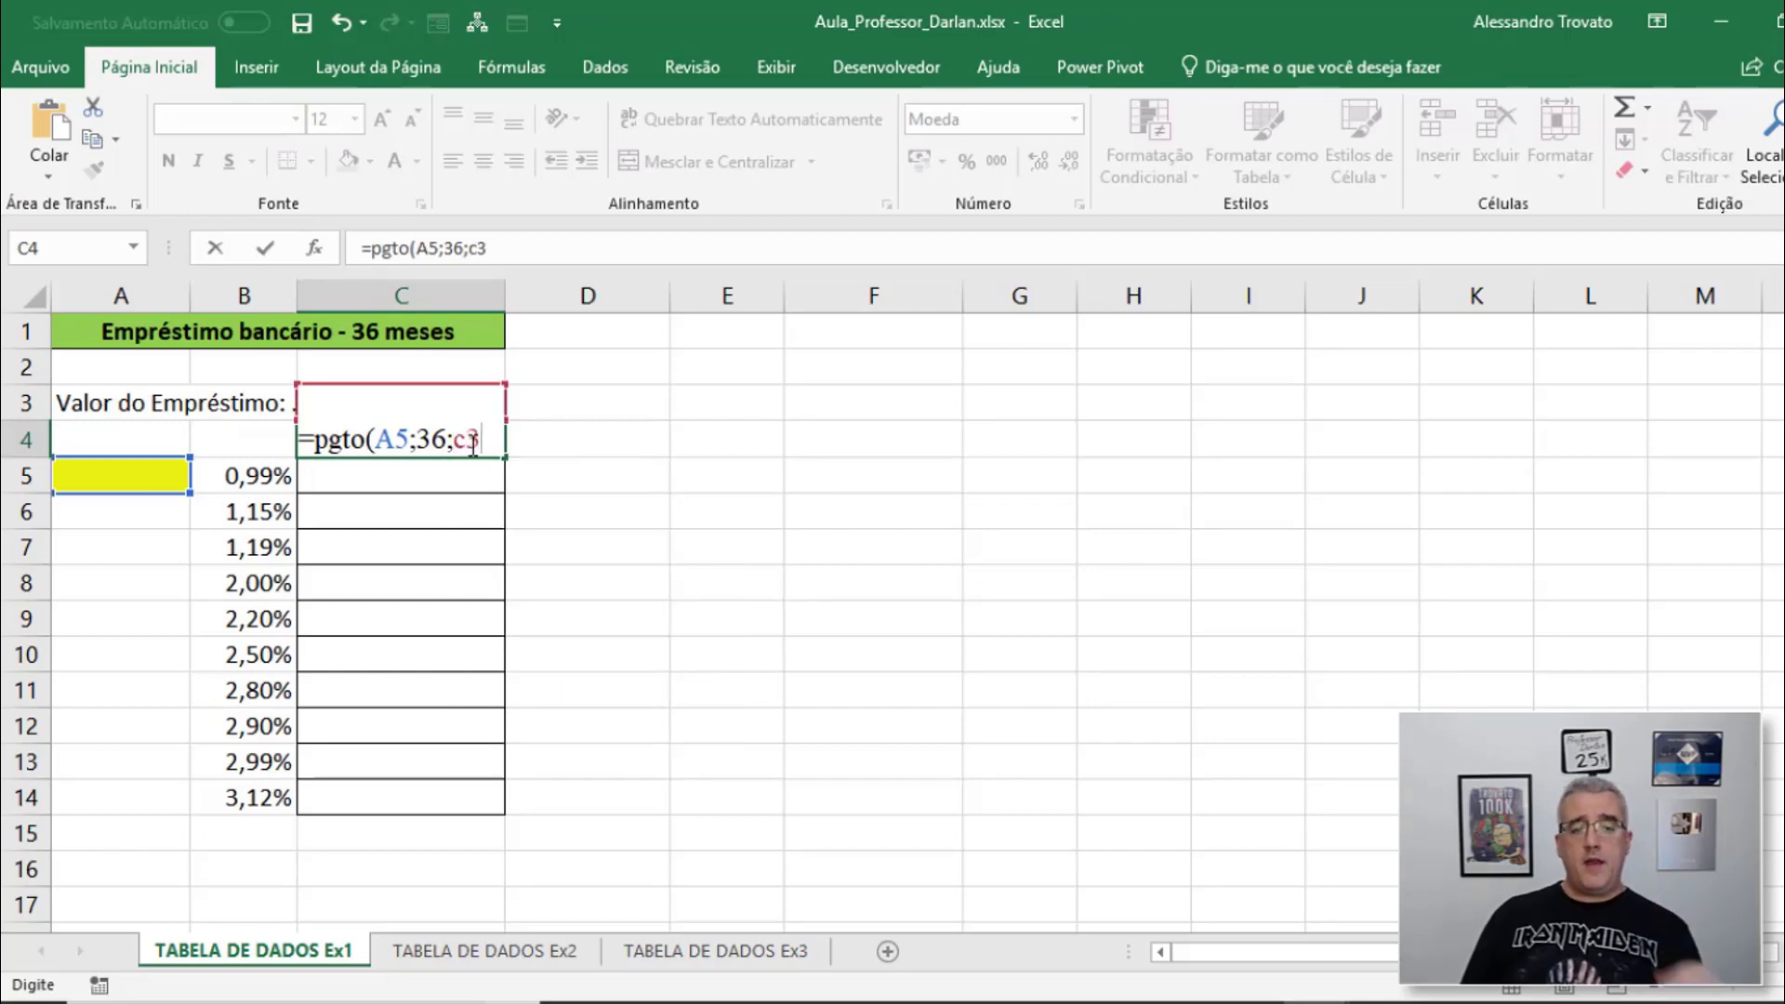
{"action": "key", "text": "Return"}
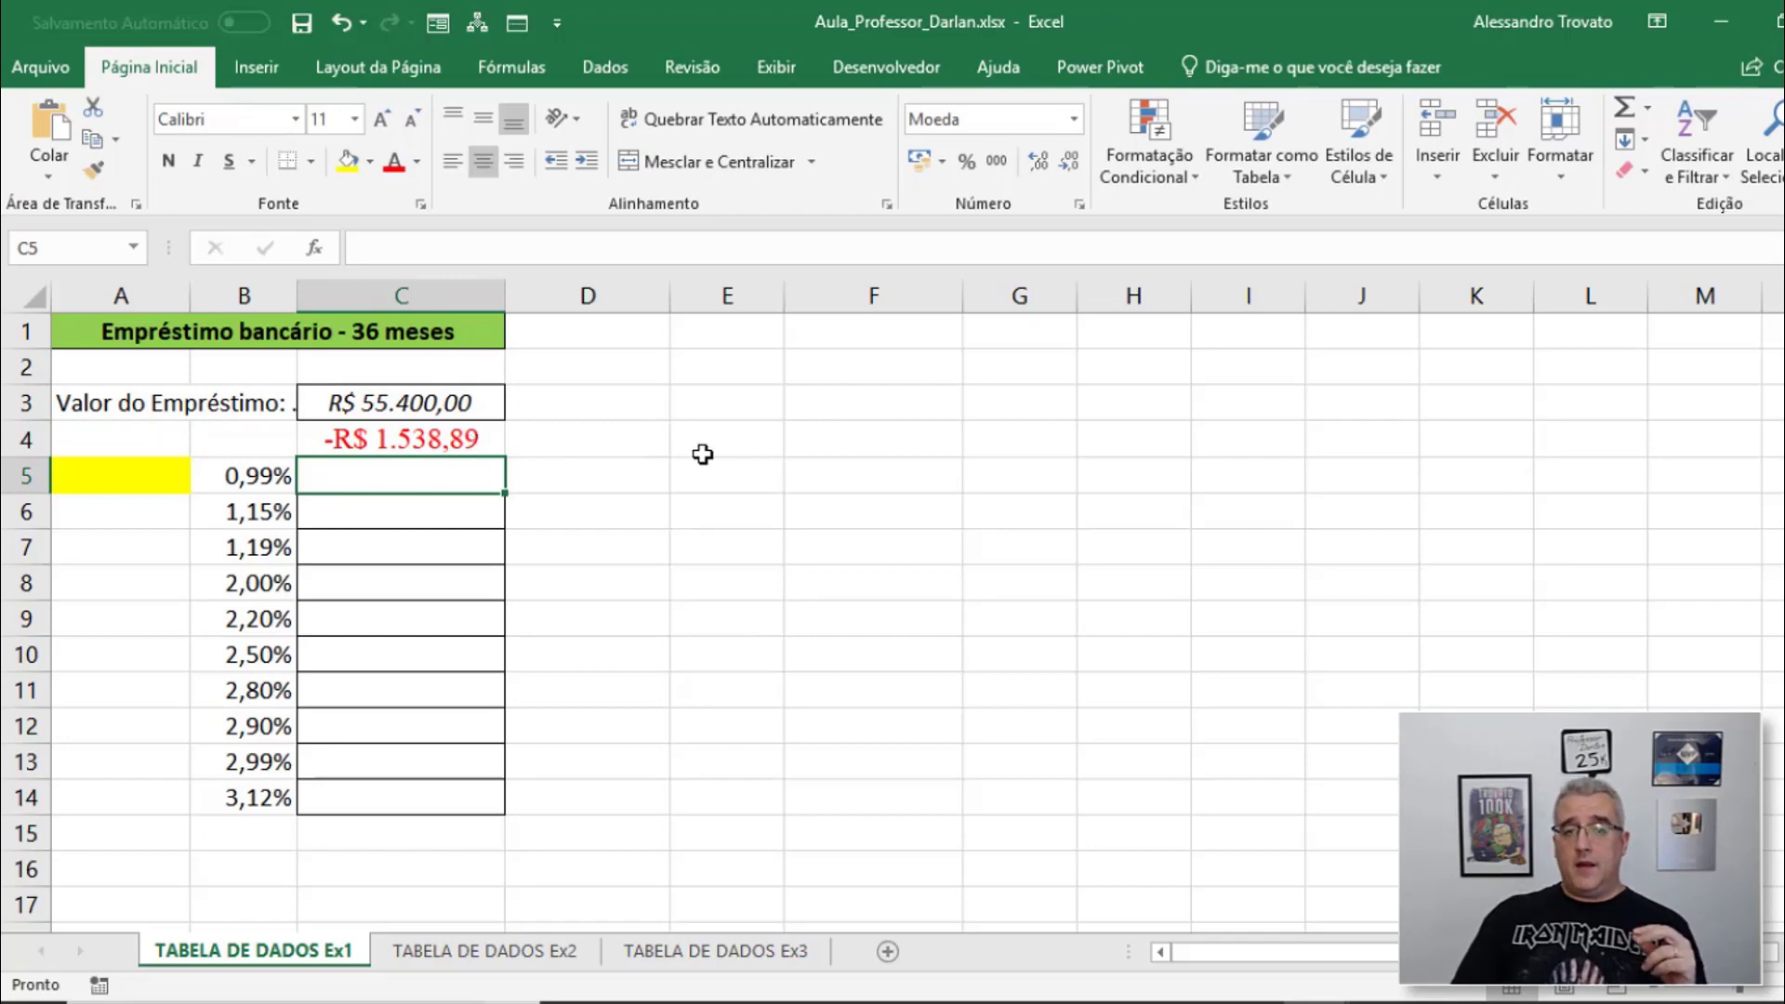
{"action": "left_click", "coordinate": [492, 437]}
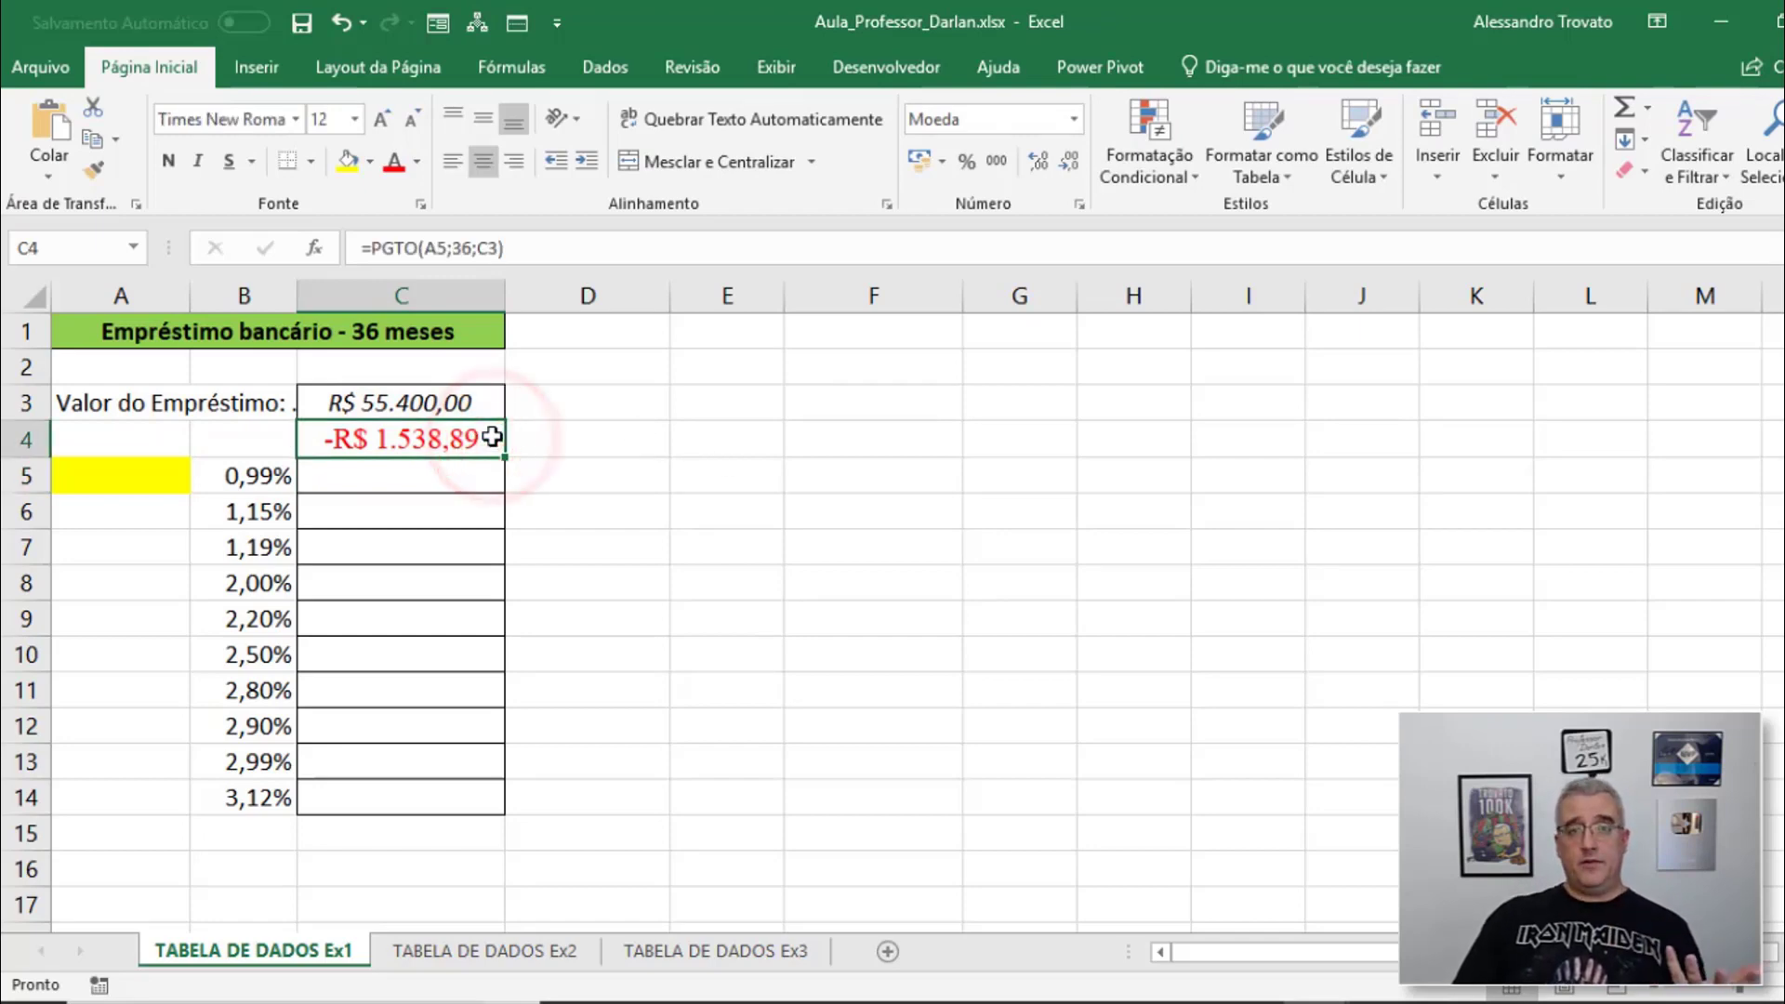
Calculate the total paid in D4 with the formula =C4*36
{"action": "left_click", "coordinate": [589, 438]}
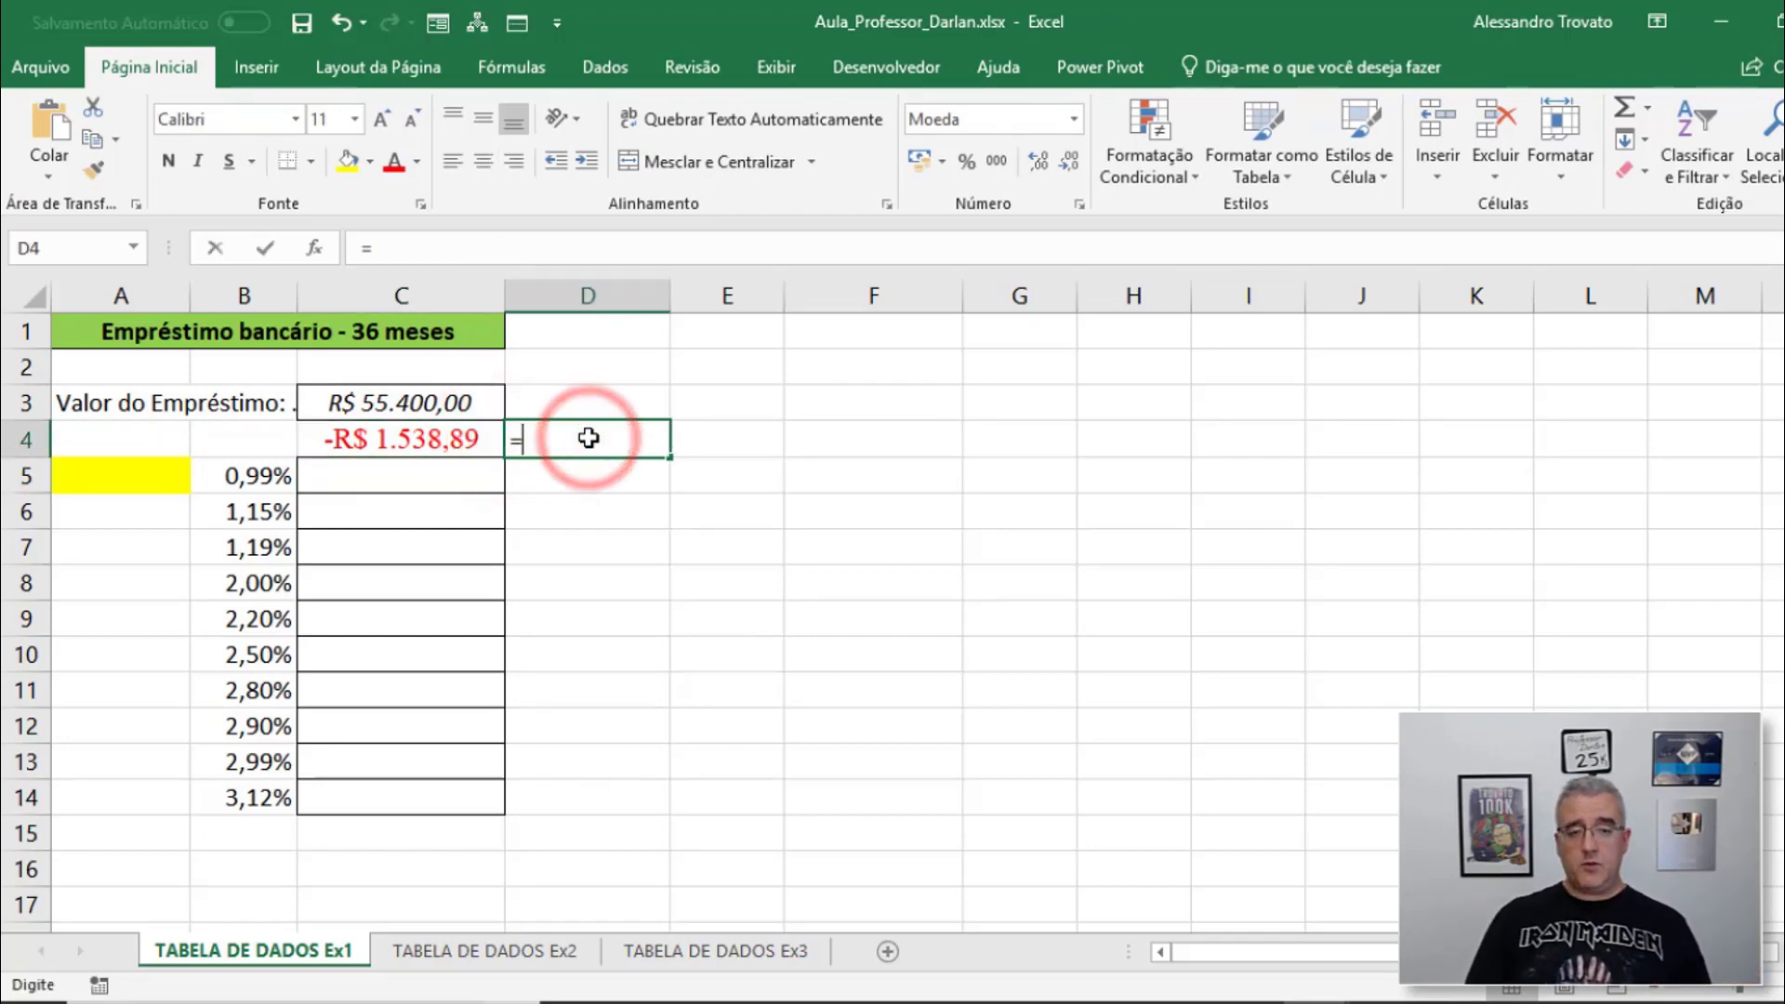
{"action": "type", "text": "="}
{"action": "key", "text": "Left"}
{"action": "type", "text": "*636"}
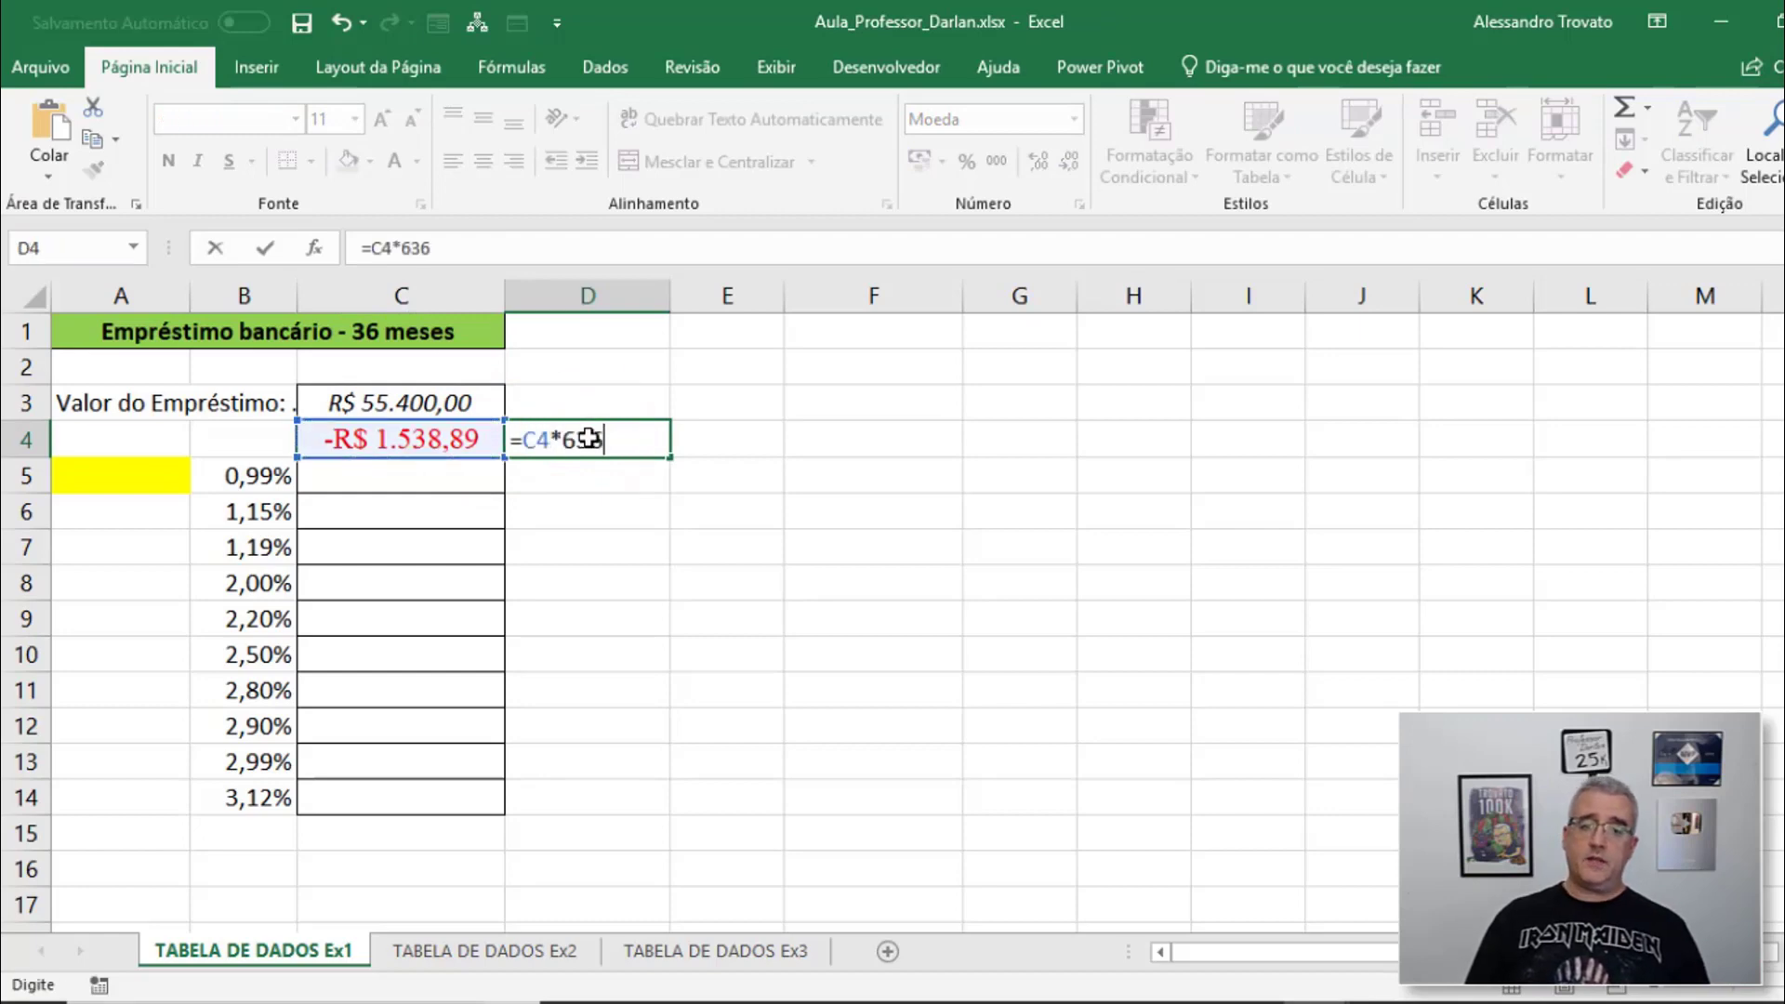
{"action": "key", "text": "BackSpace"}
{"action": "key", "text": "BackSpace"}
{"action": "key", "text": "BackSpace"}
{"action": "key", "text": "BackSpace"}
{"action": "type", "text": "*36"}
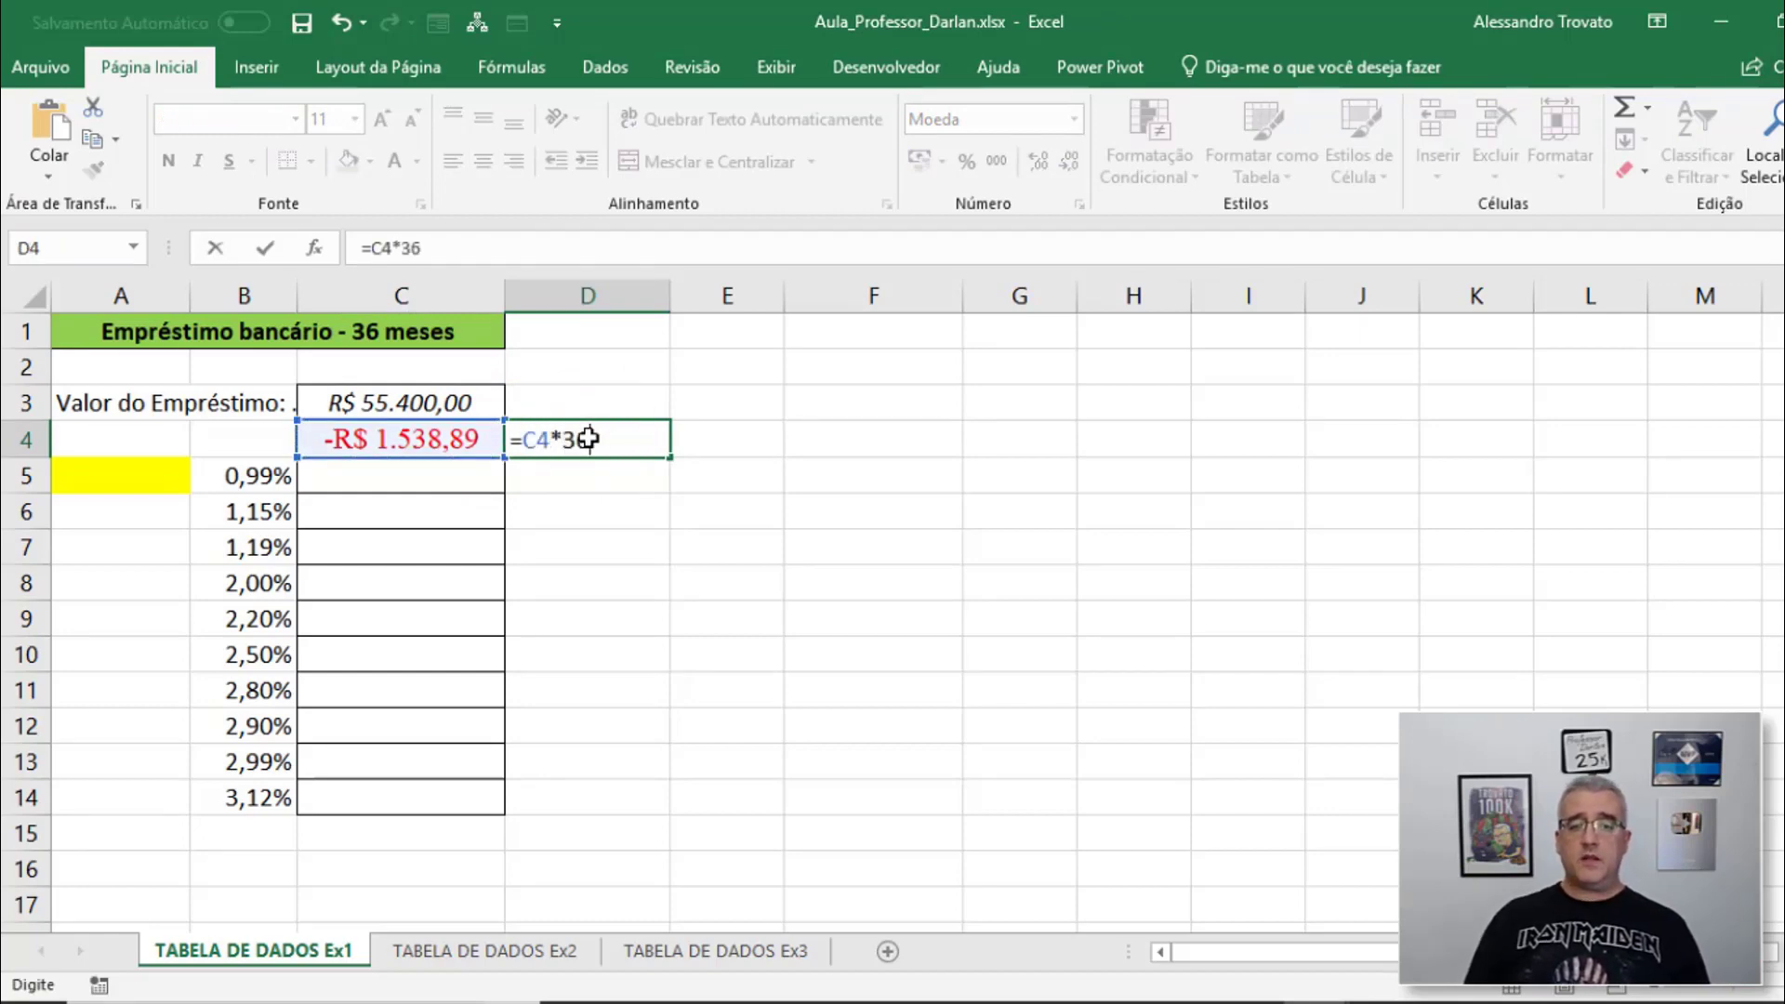
{"action": "key", "text": "Return"}
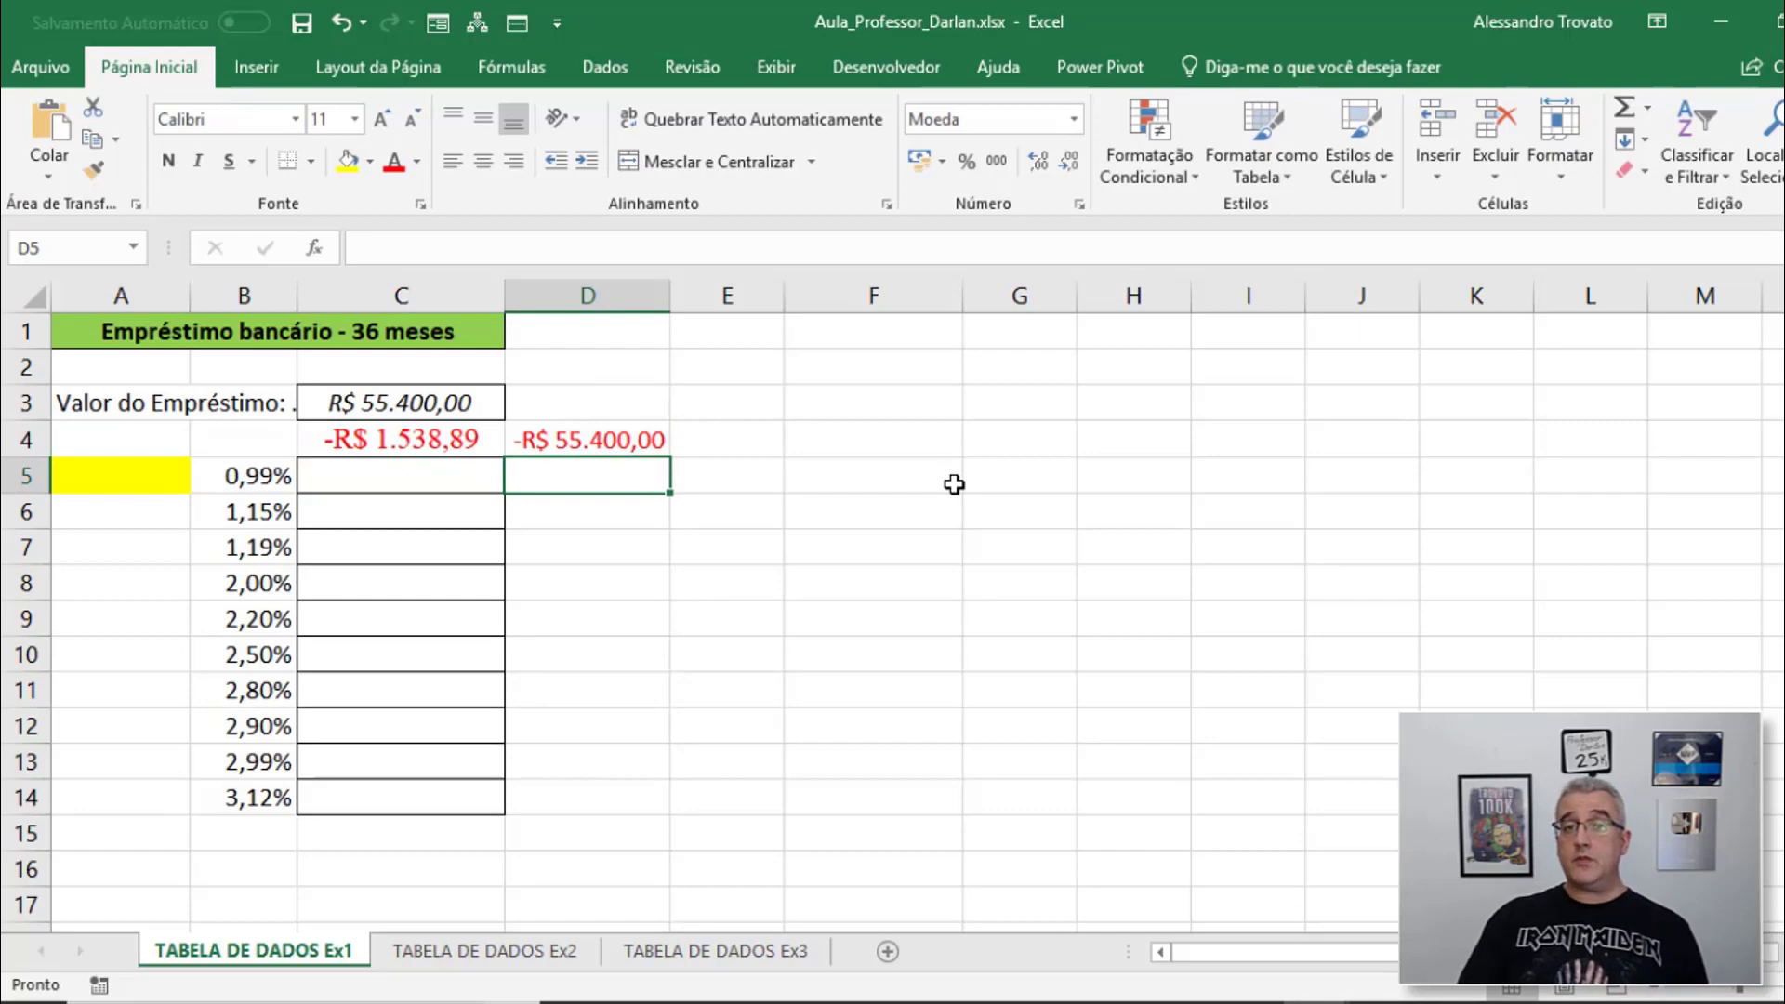
Select the range B4:C14, covering the installment formula, the interest rates and the empty result cells
{"action": "left_click", "coordinate": [461, 440]}
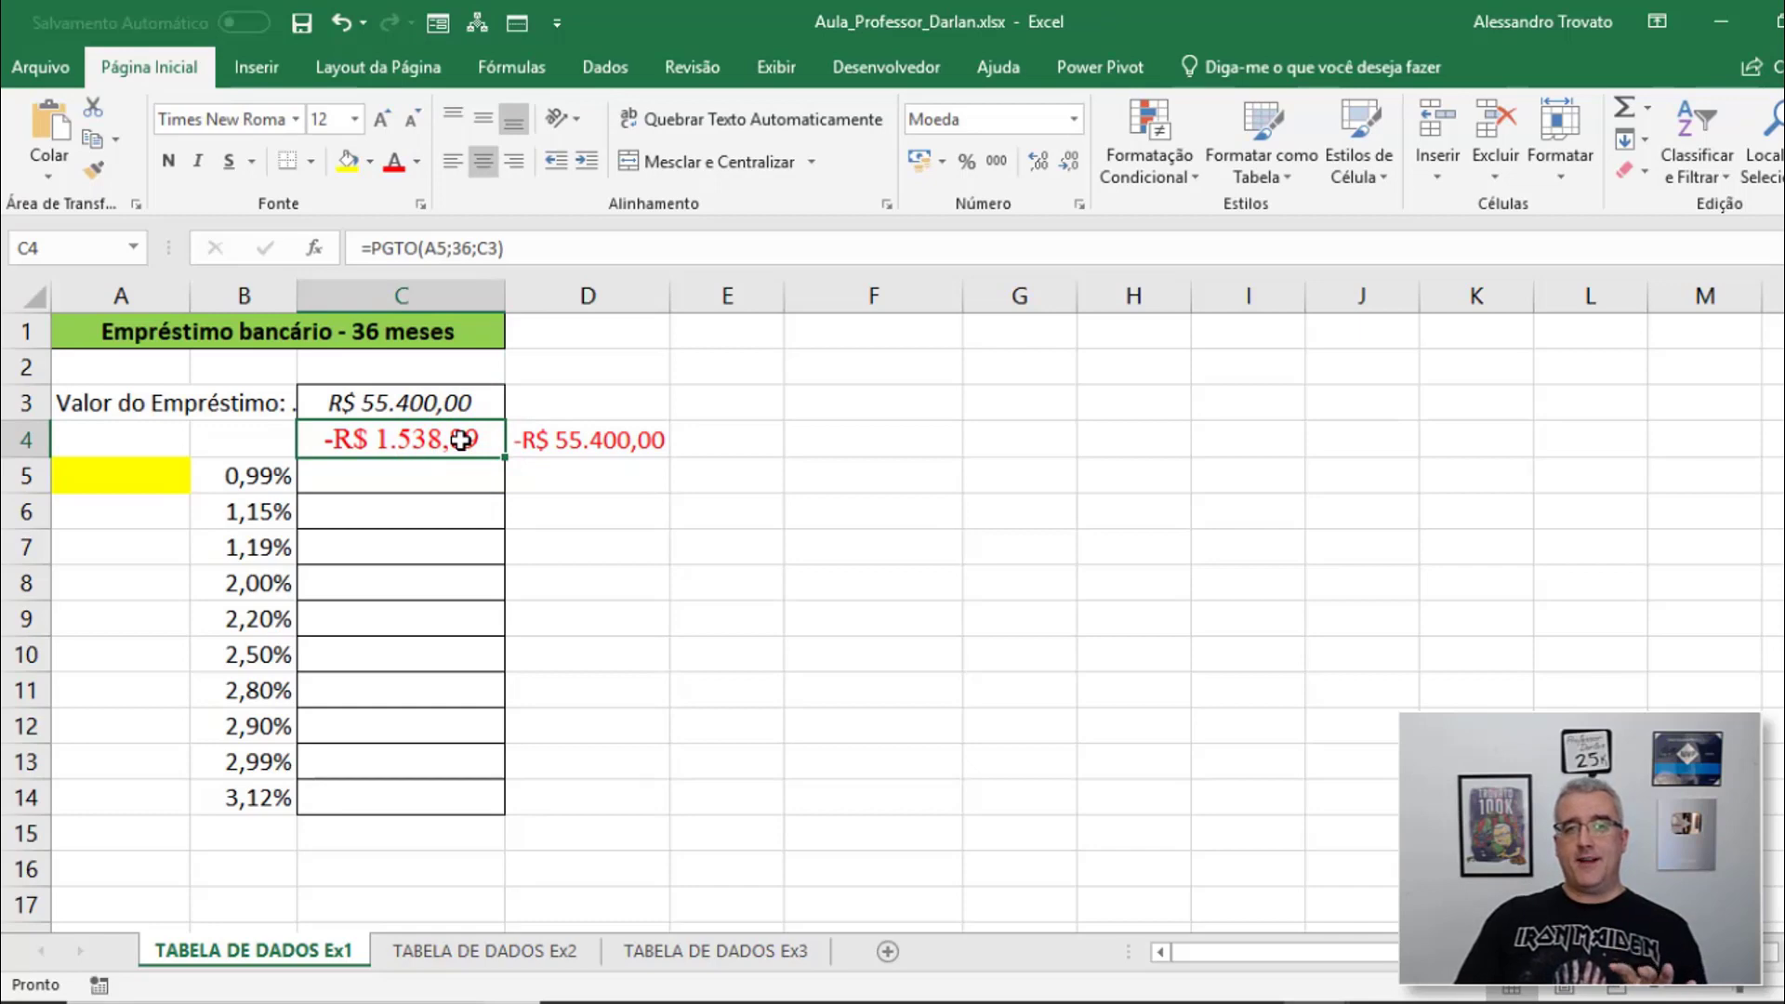
{"action": "left_click", "coordinate": [260, 438]}
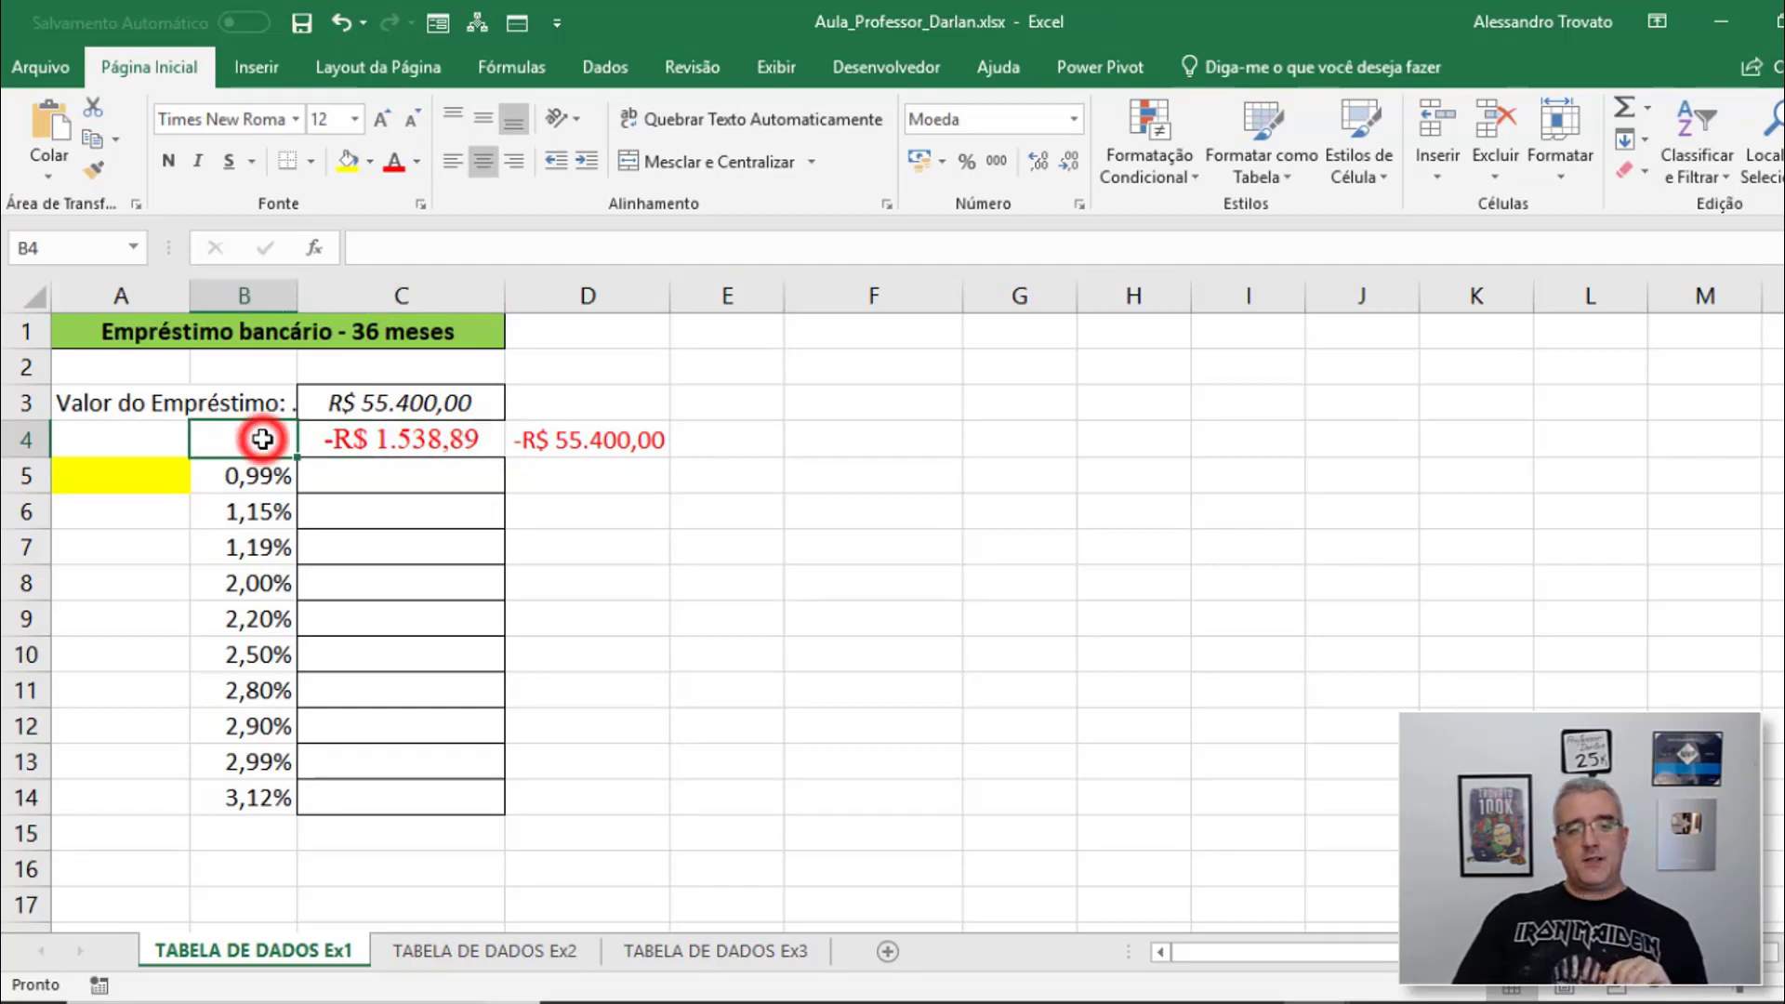
{"action": "left_click", "coordinate": [368, 448]}
{"action": "left_click_drag", "start_coordinate": [260, 476], "coordinate": [256, 730]}
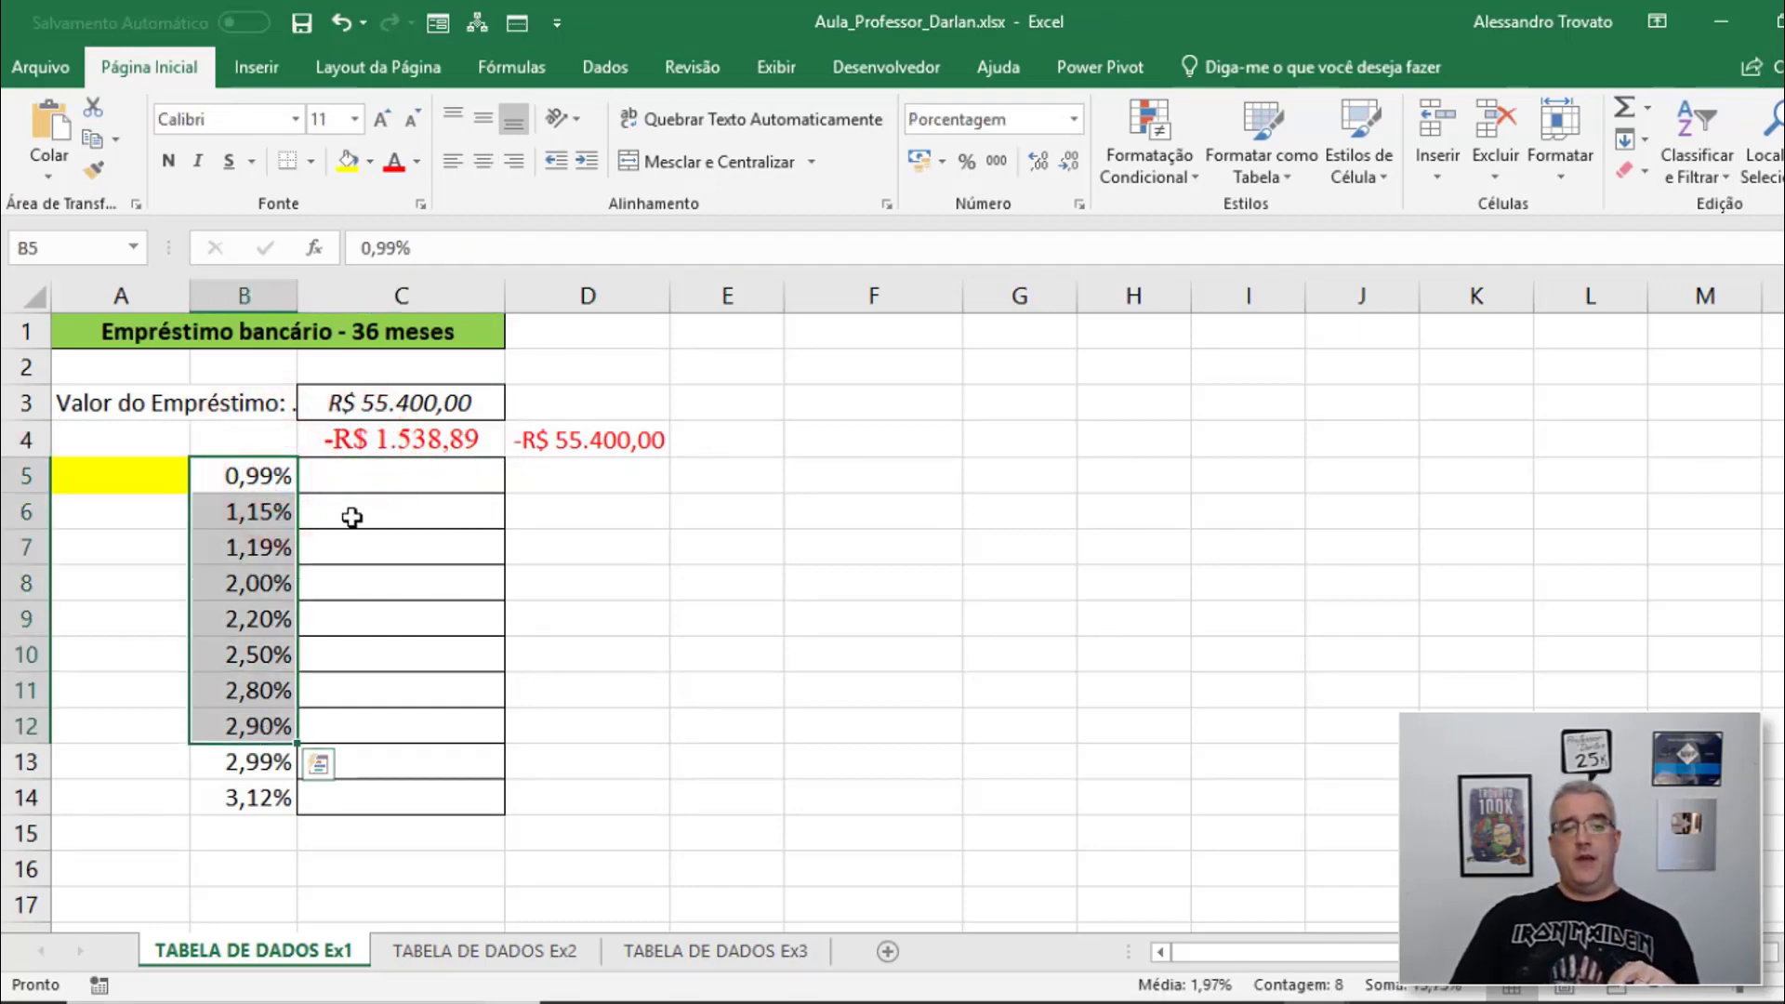
{"action": "left_click", "coordinate": [366, 439]}
{"action": "left_click", "coordinate": [255, 437]}
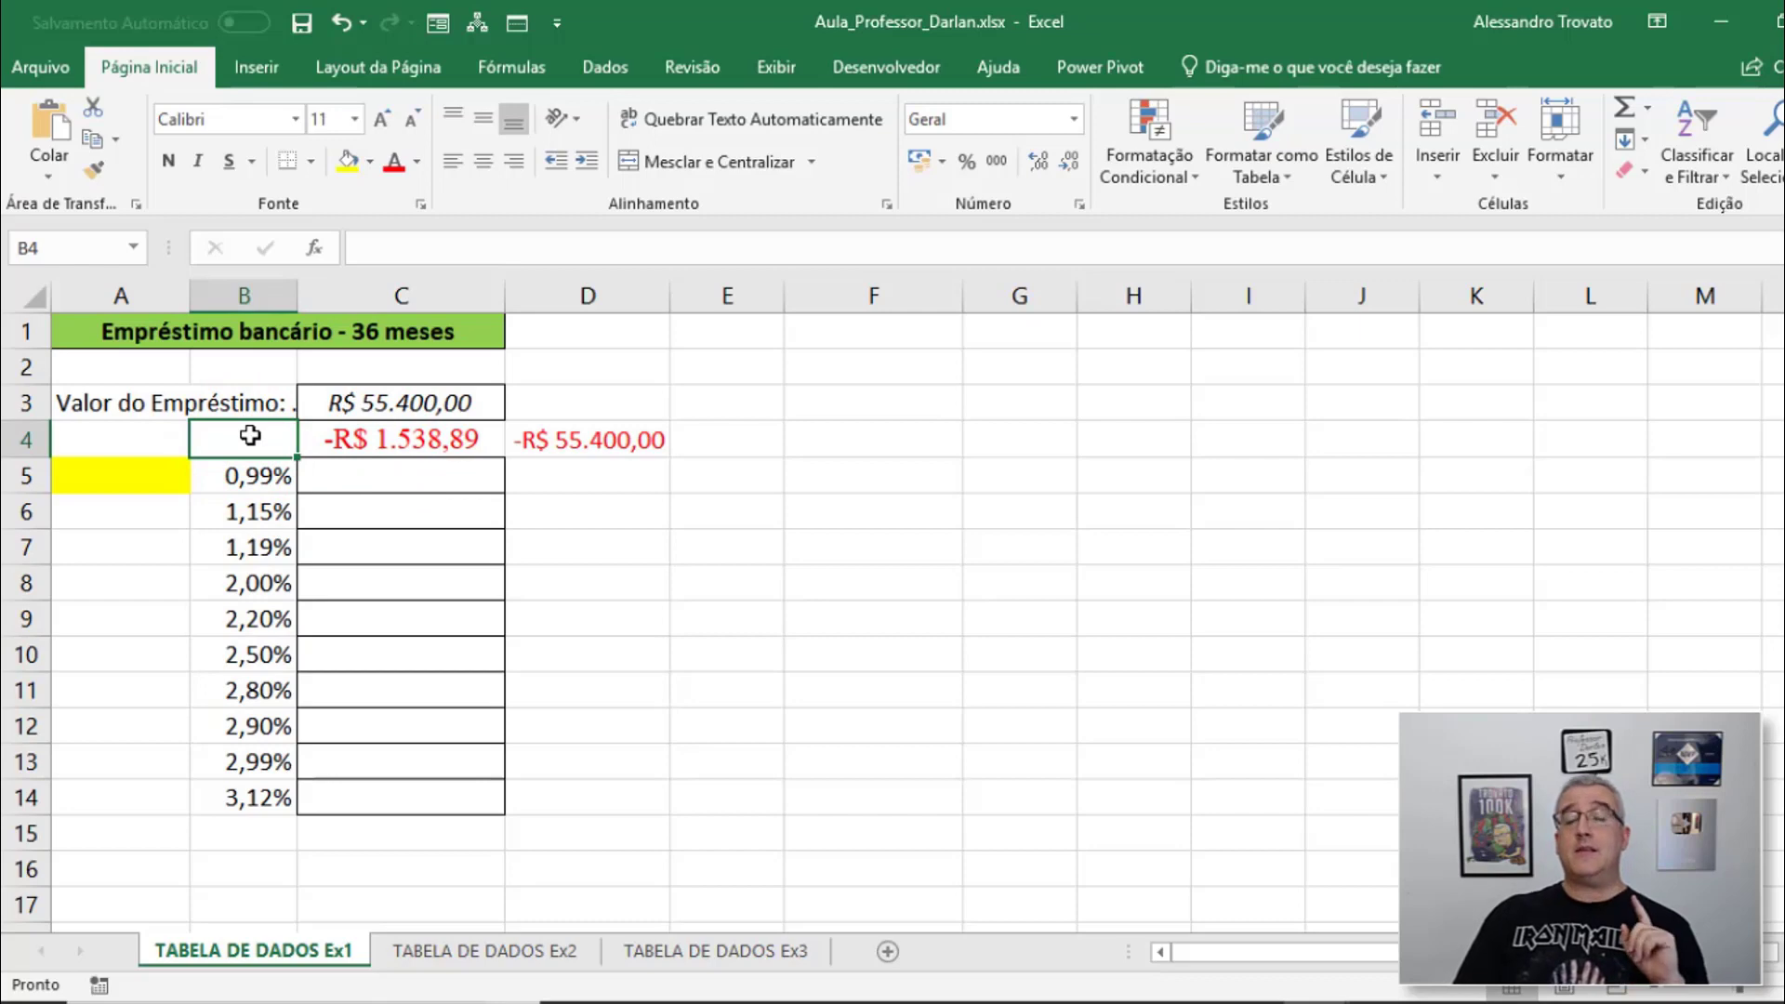
{"action": "left_click_drag", "start_coordinate": [250, 436], "coordinate": [403, 794]}
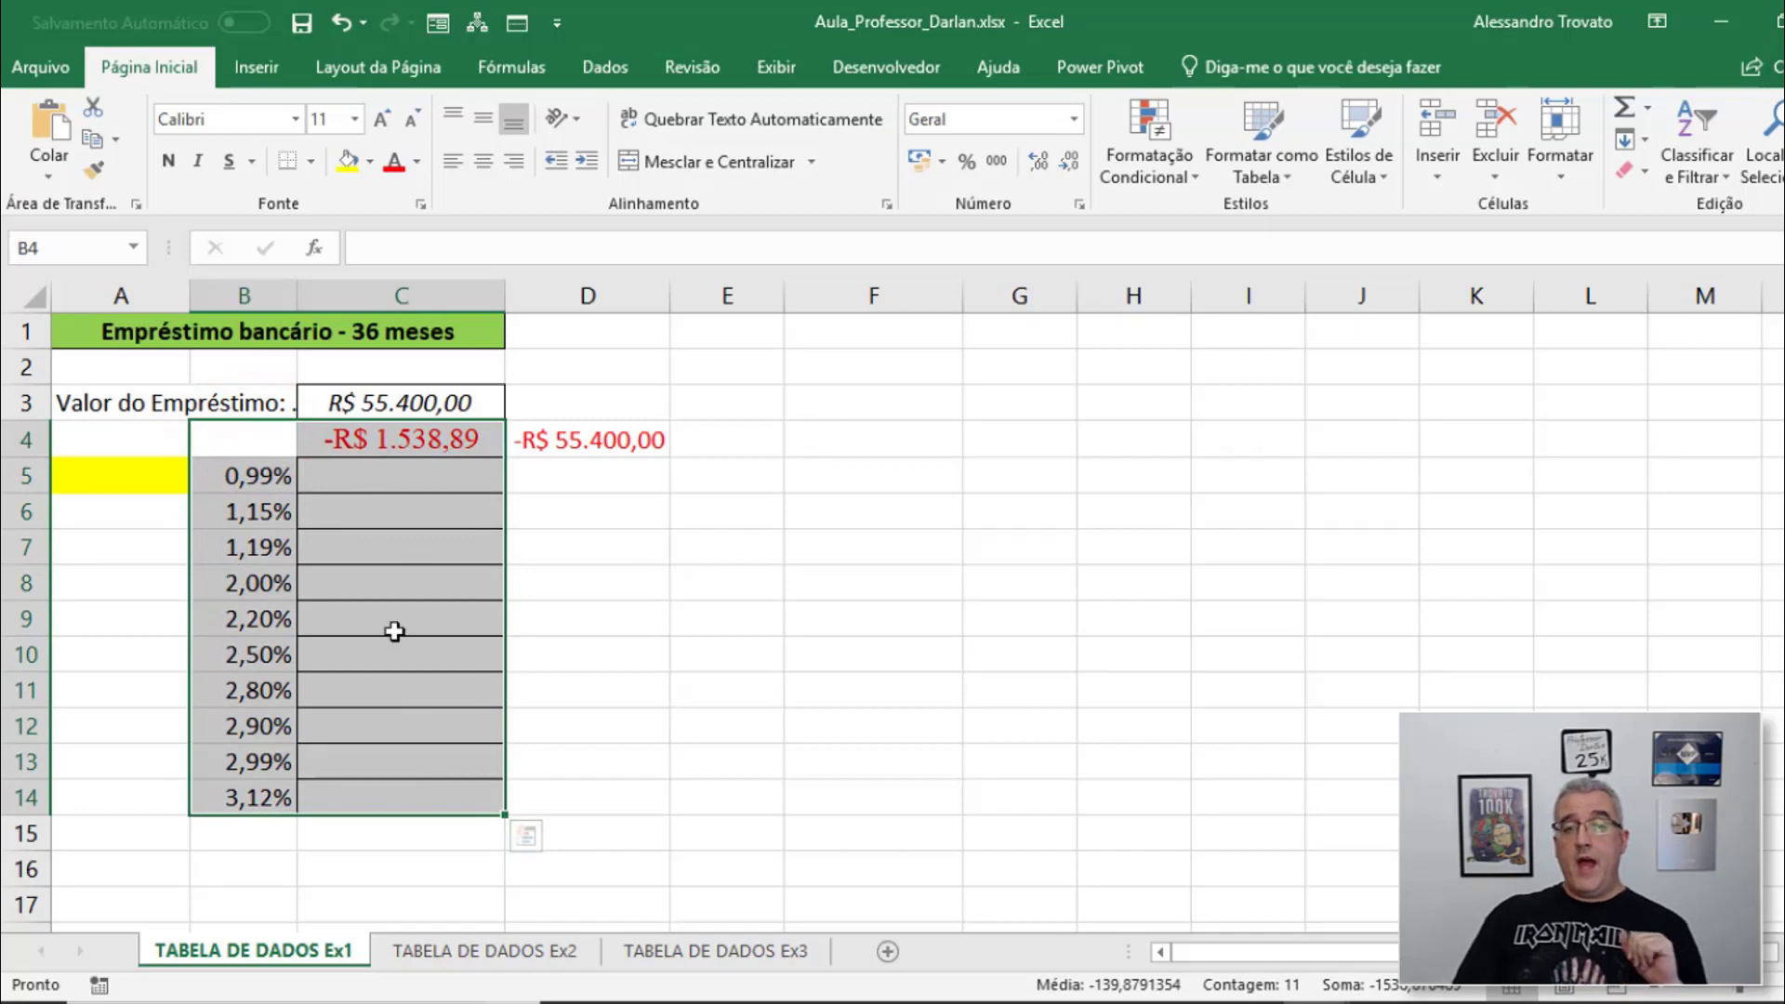
{"action": "left_click", "coordinate": [617, 78]}
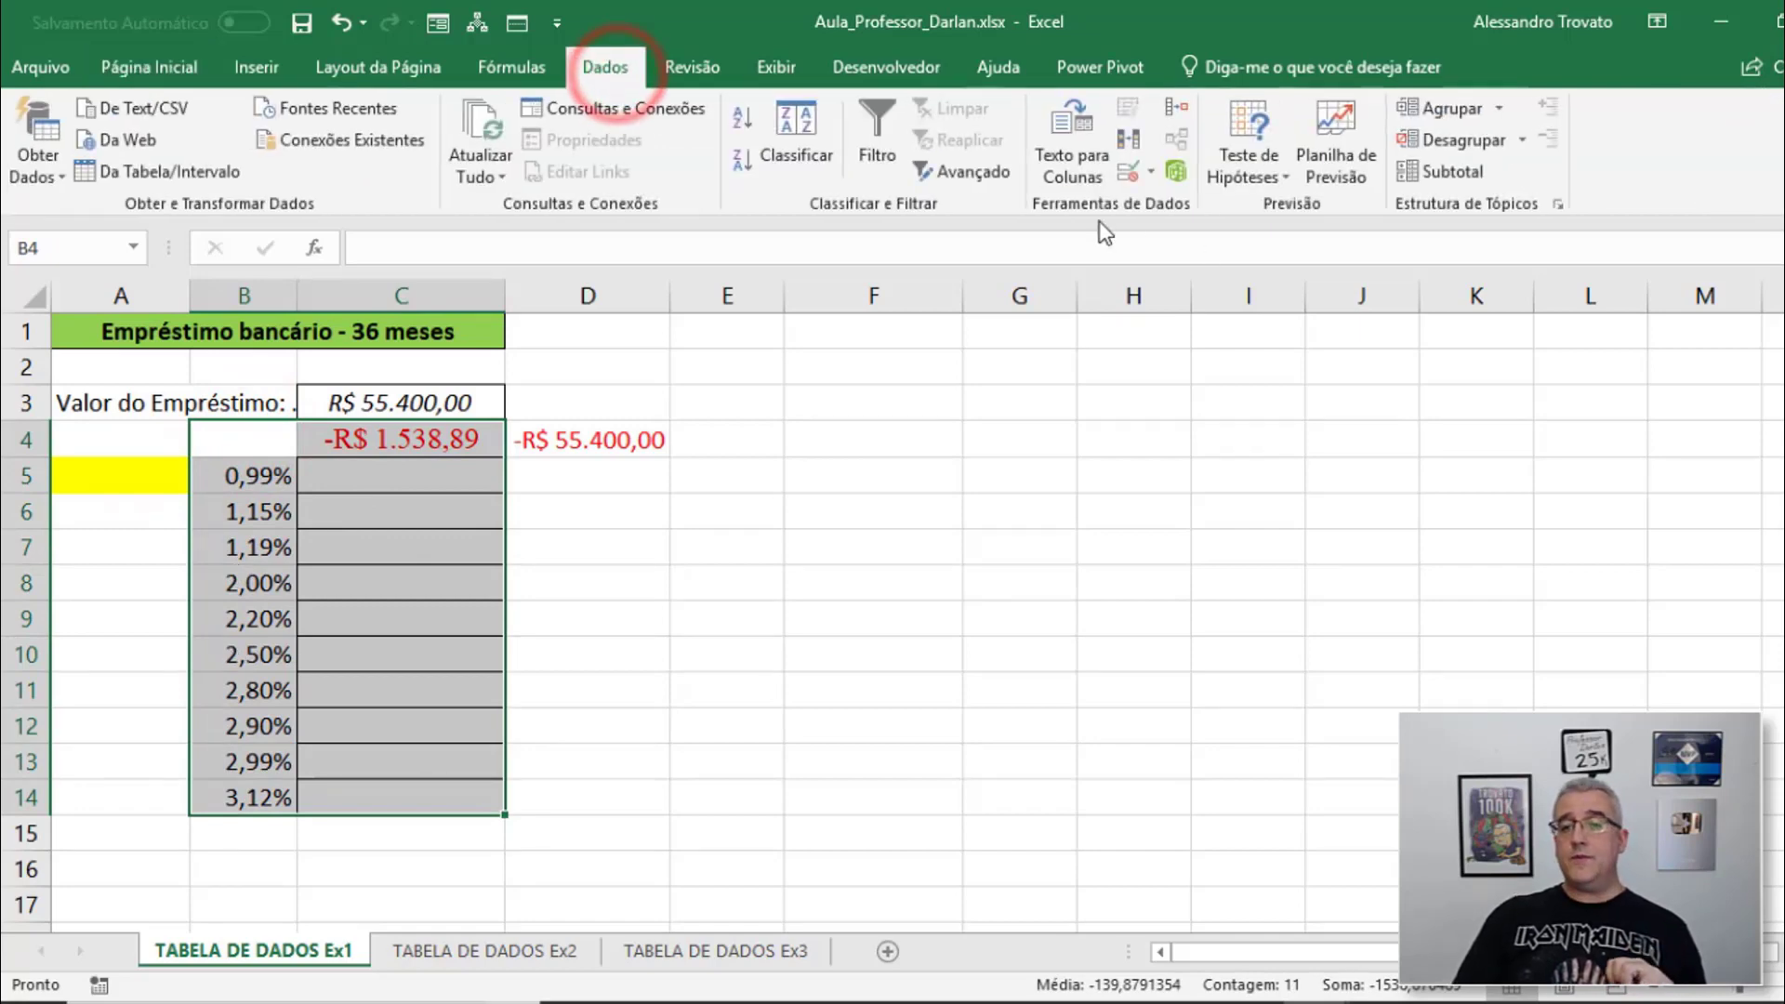
{"action": "left_click", "coordinate": [1230, 151]}
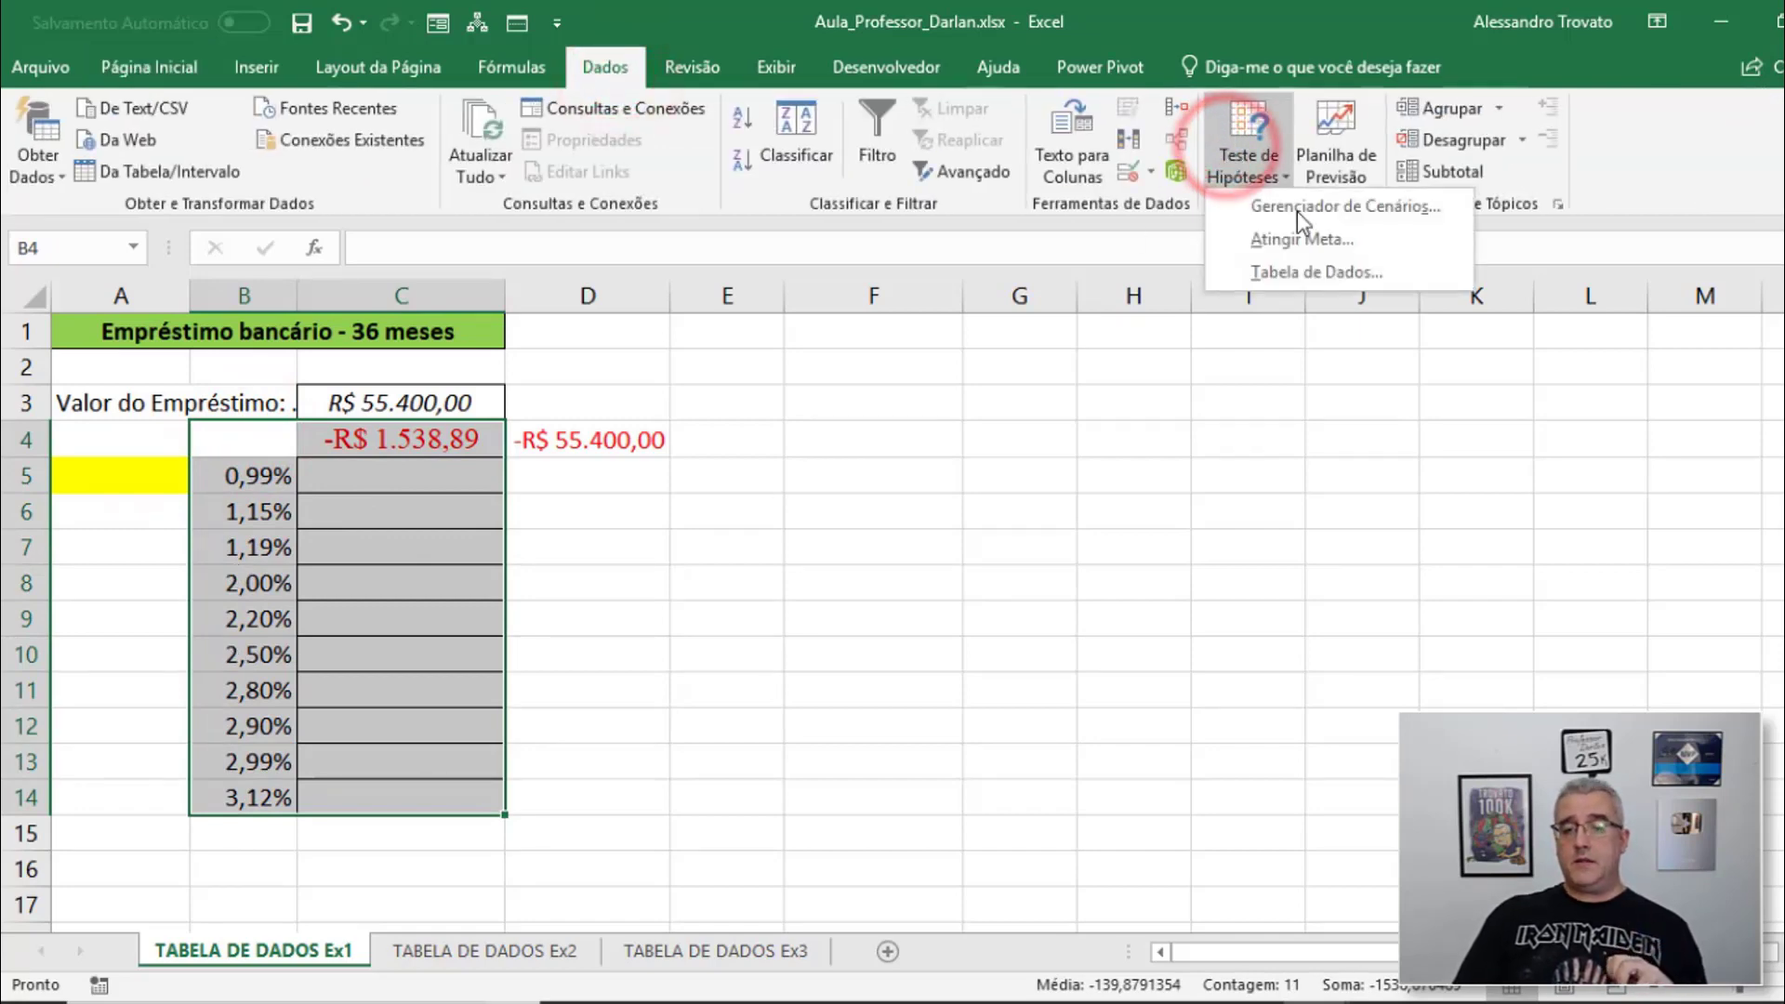
{"action": "left_click", "coordinate": [1302, 270]}
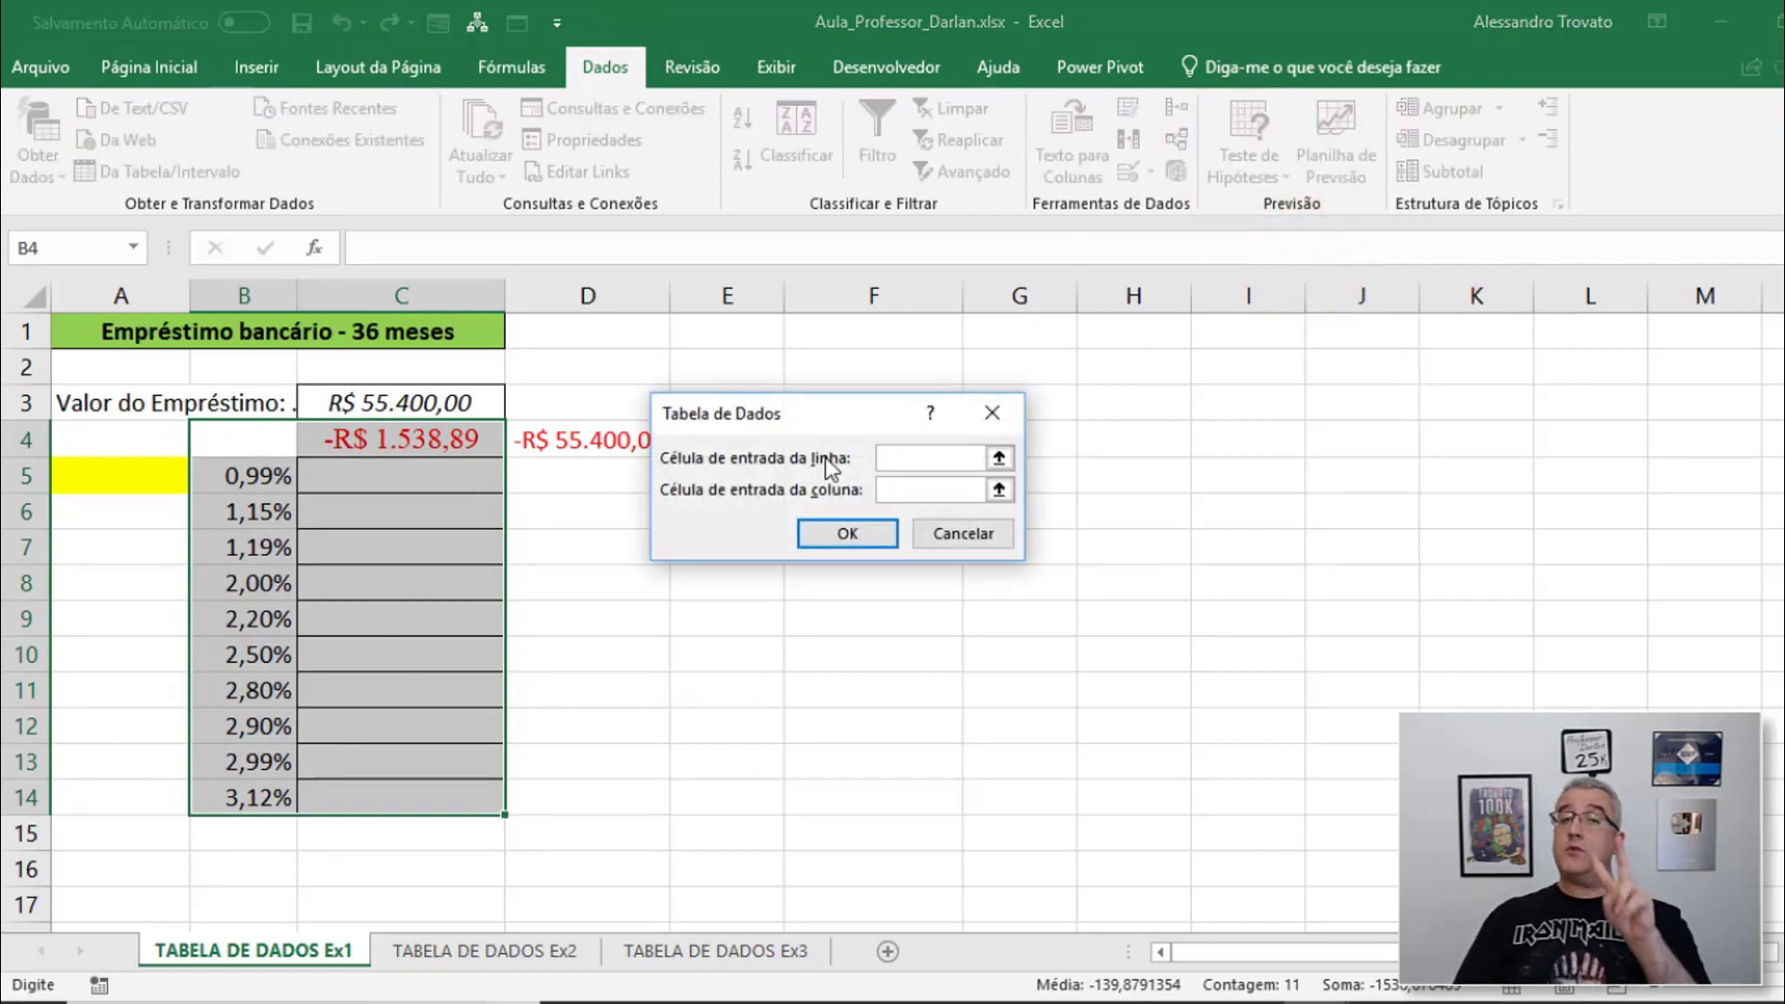
{"action": "left_click", "coordinate": [939, 532]}
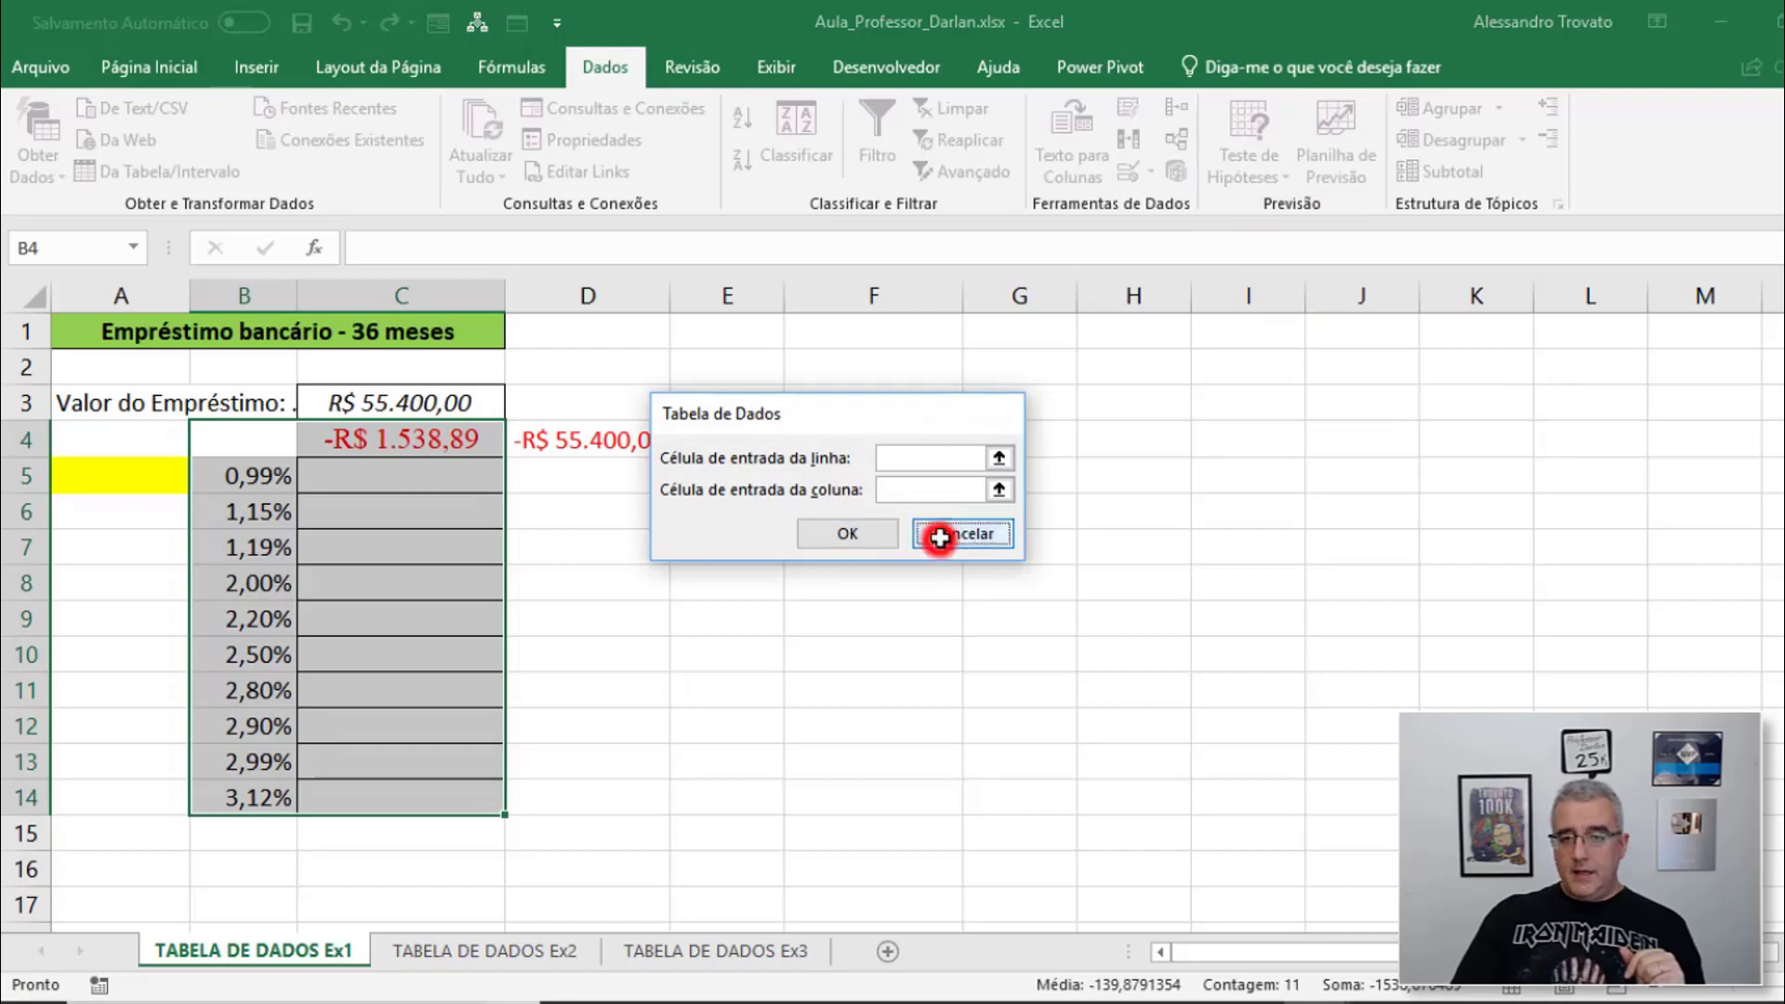
Create a one-variable data table on the selected range with the yellow cell A5 as column input cell and no row input cell
{"action": "left_click", "coordinate": [1249, 172]}
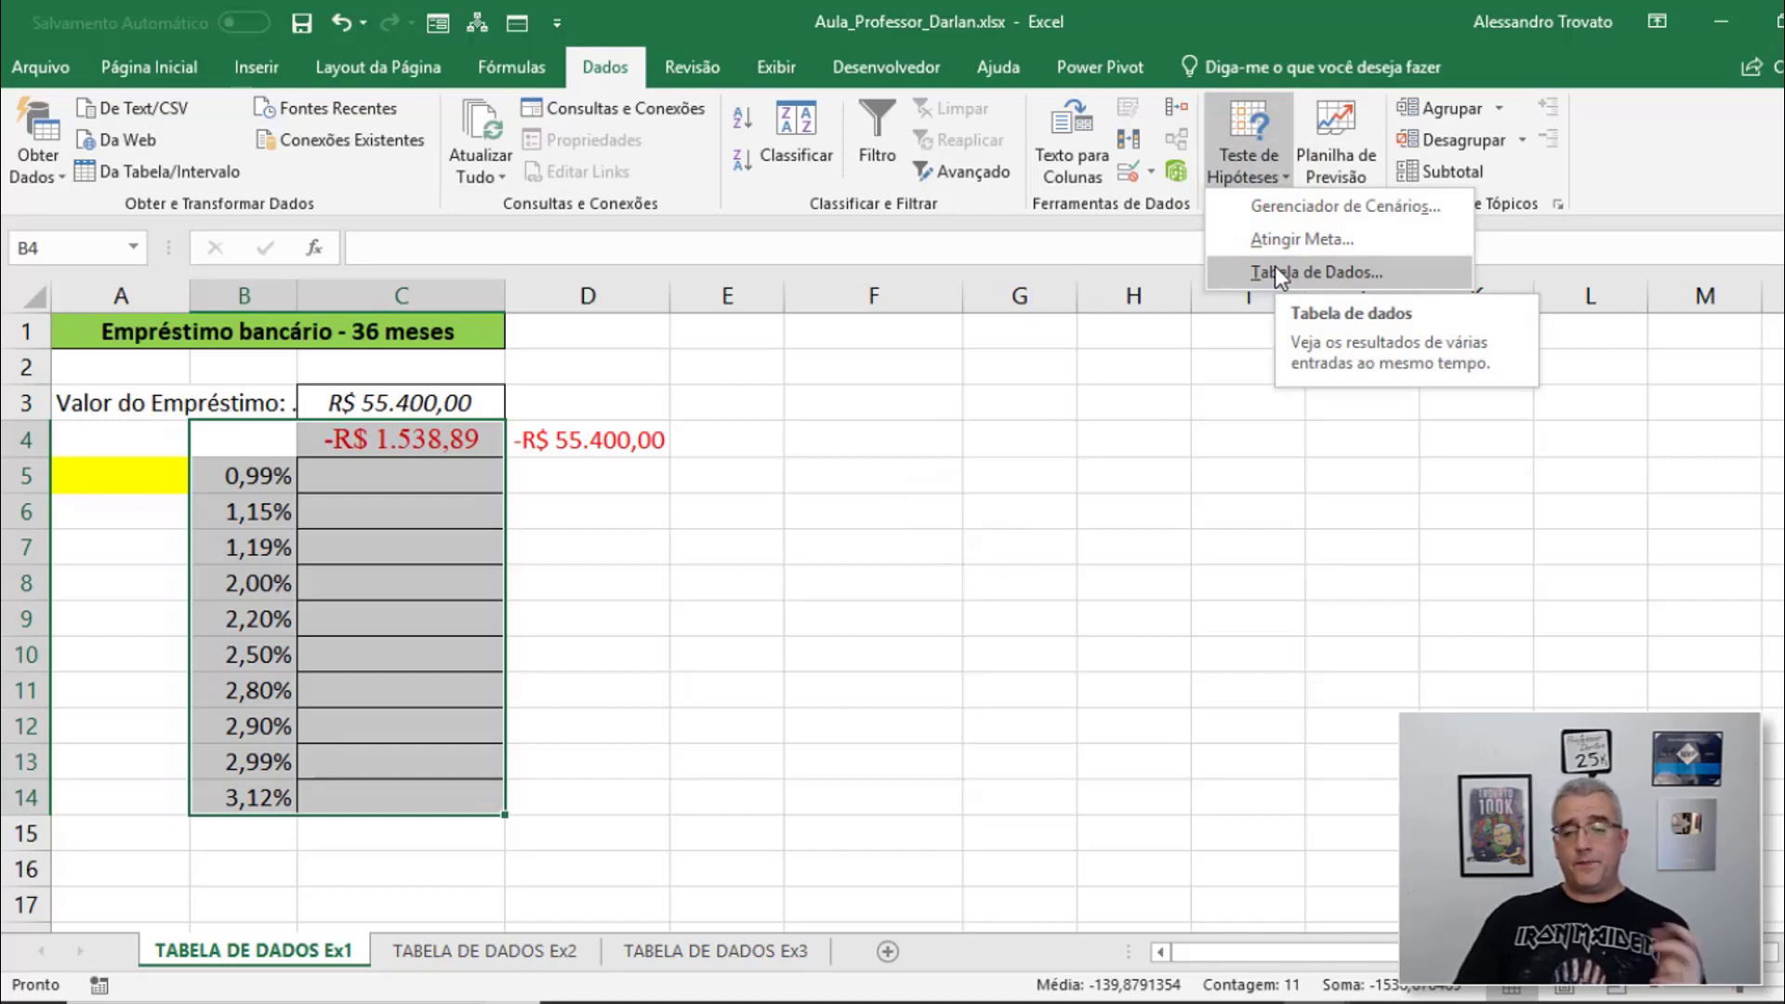
{"action": "left_click", "coordinate": [1277, 269]}
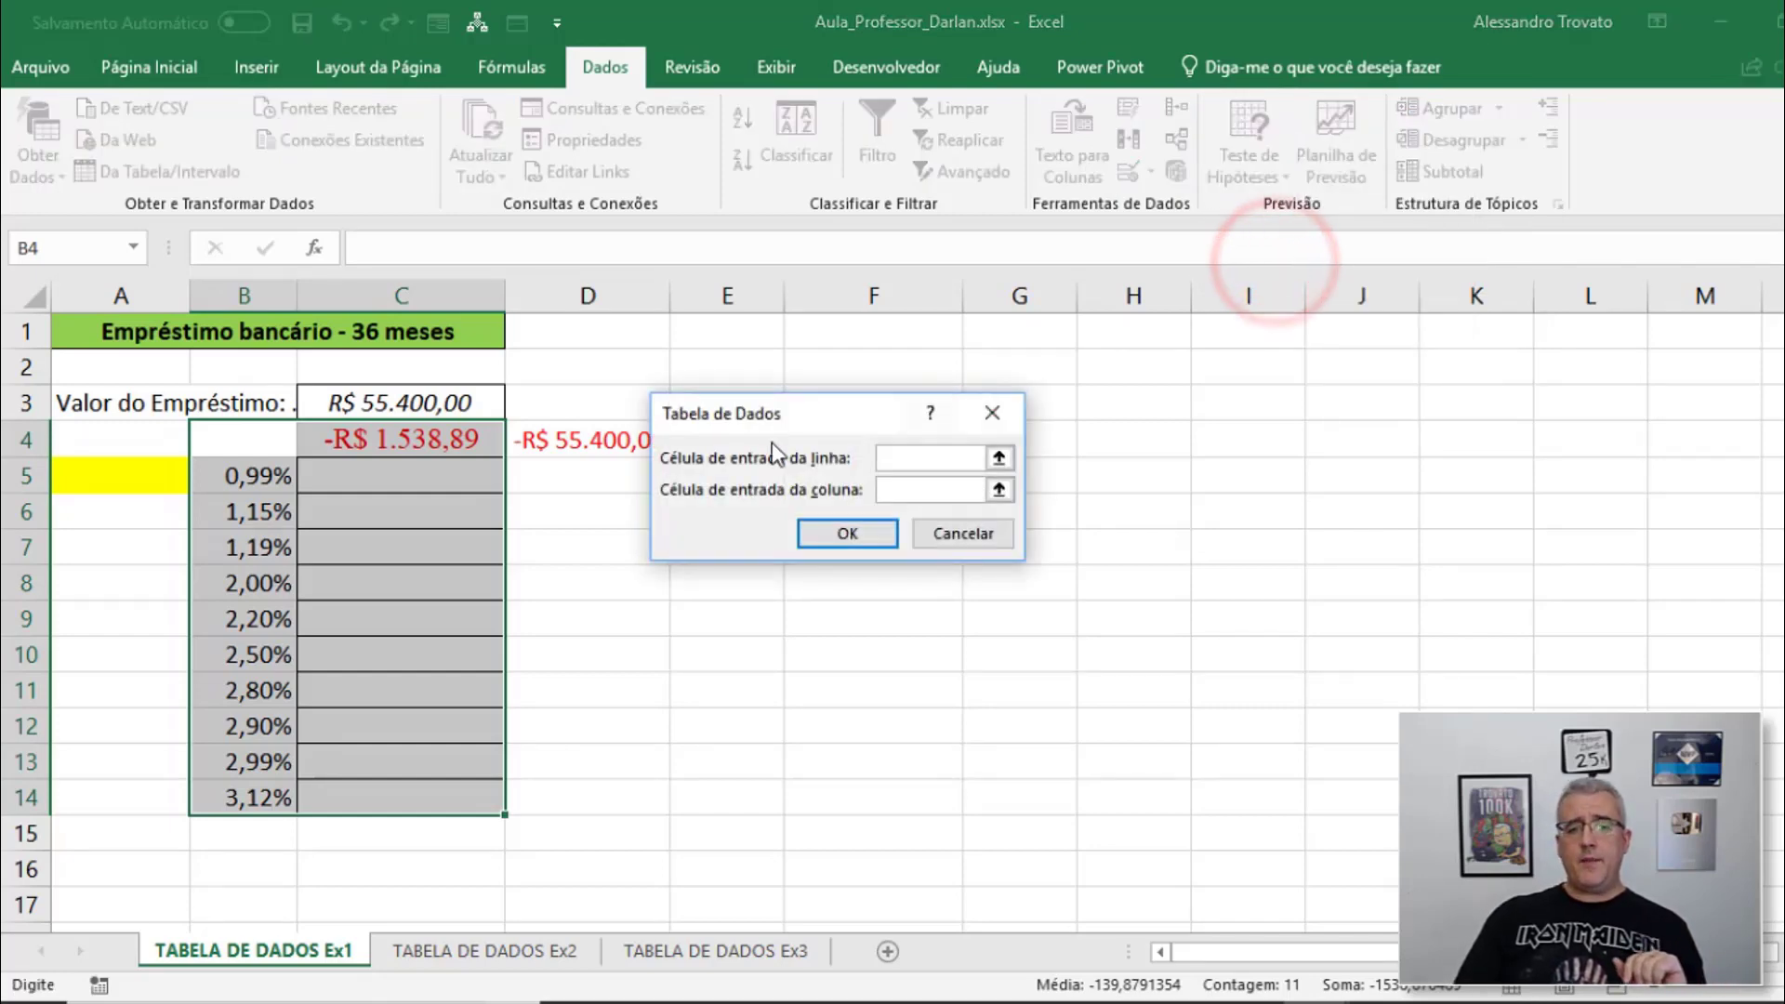
{"action": "left_click", "coordinate": [878, 458]}
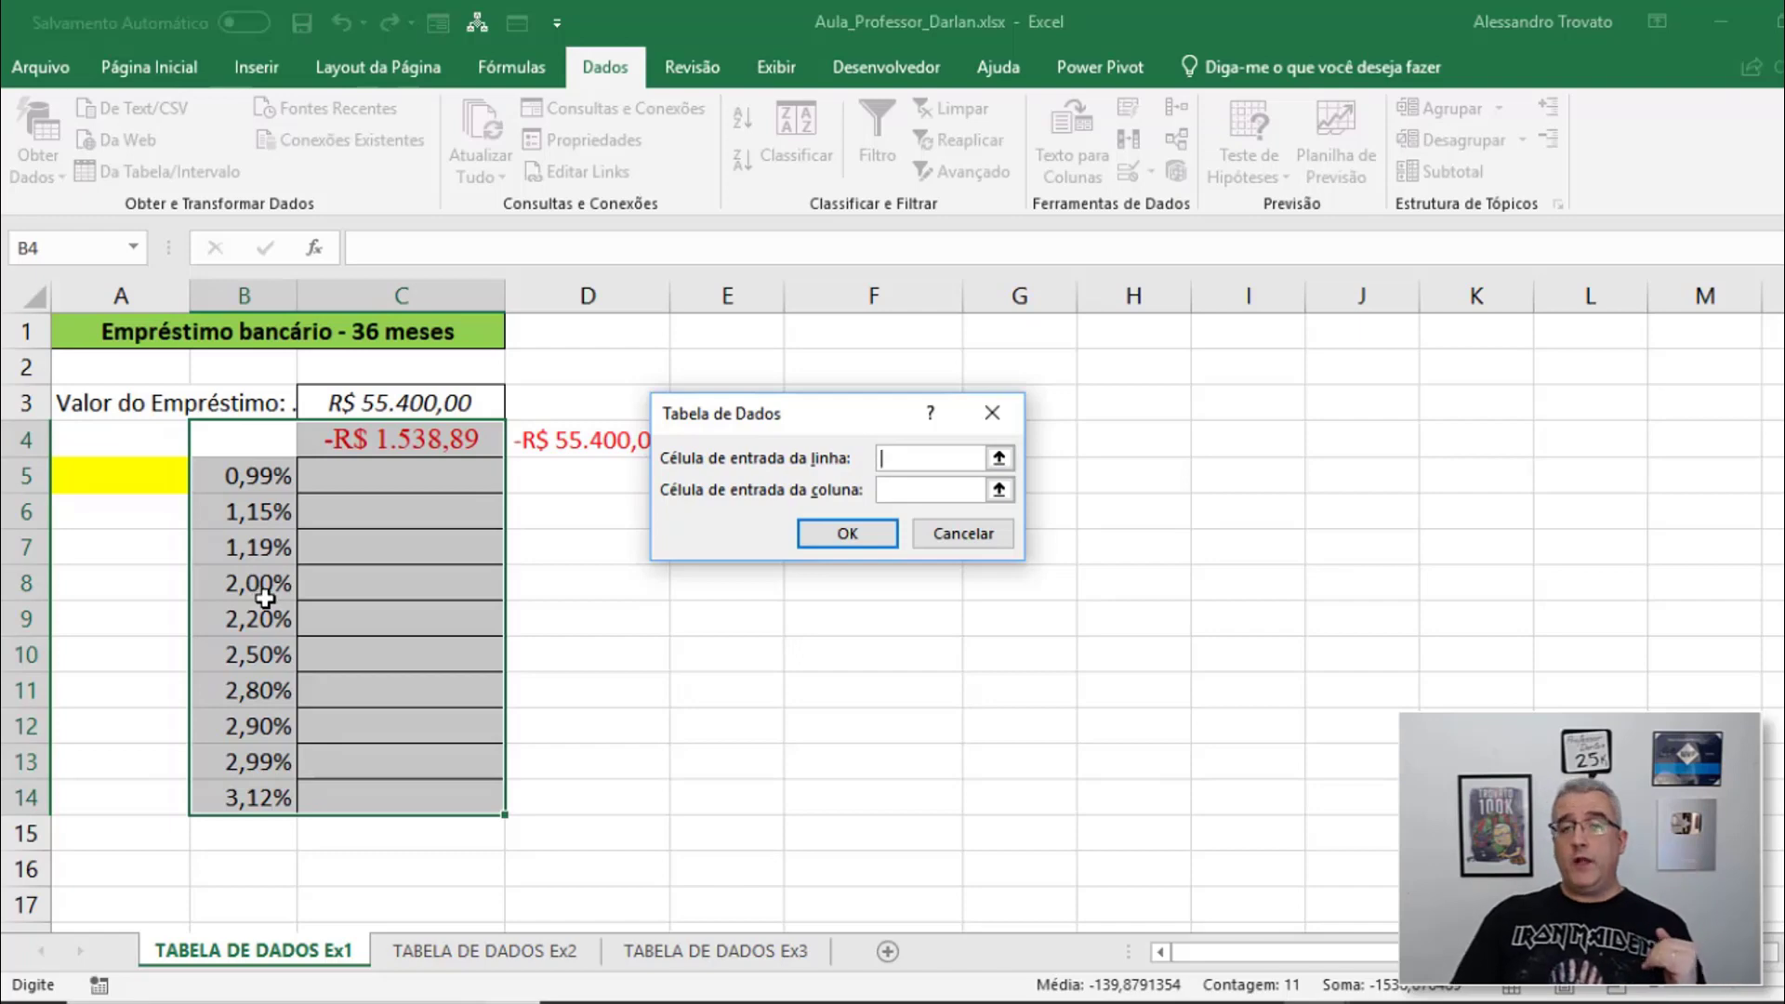
{"action": "left_click", "coordinate": [900, 489]}
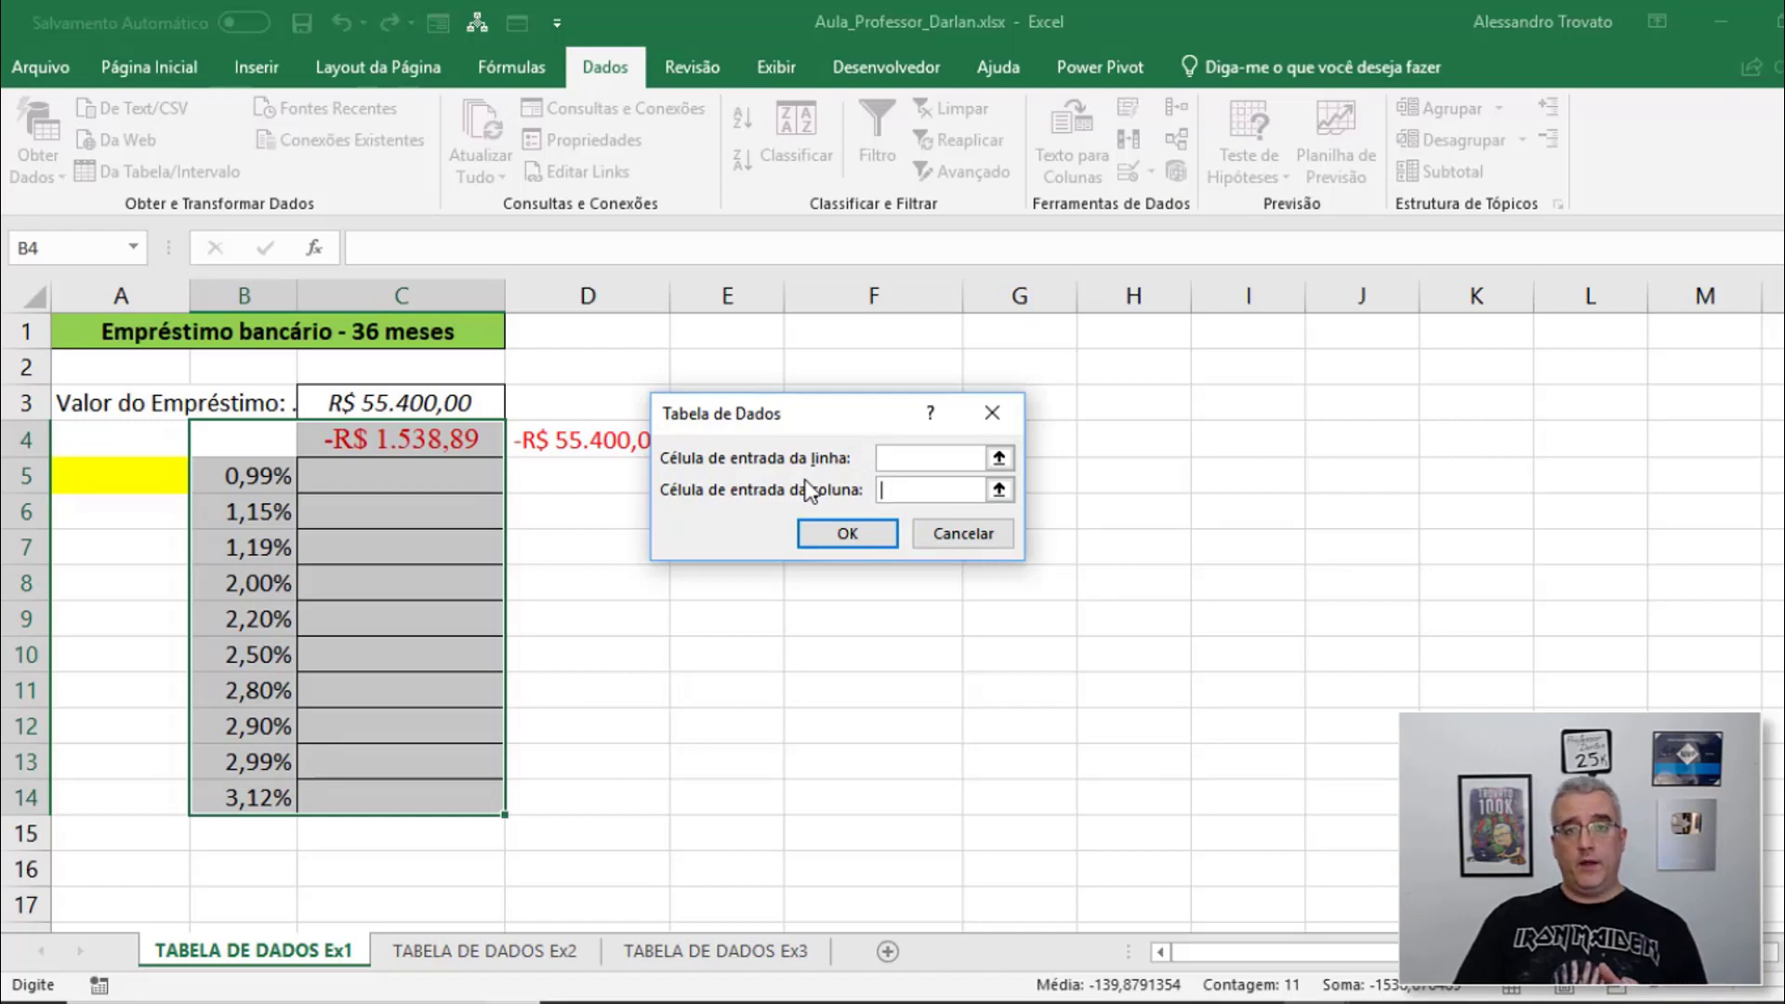
{"action": "left_click", "coordinate": [998, 491]}
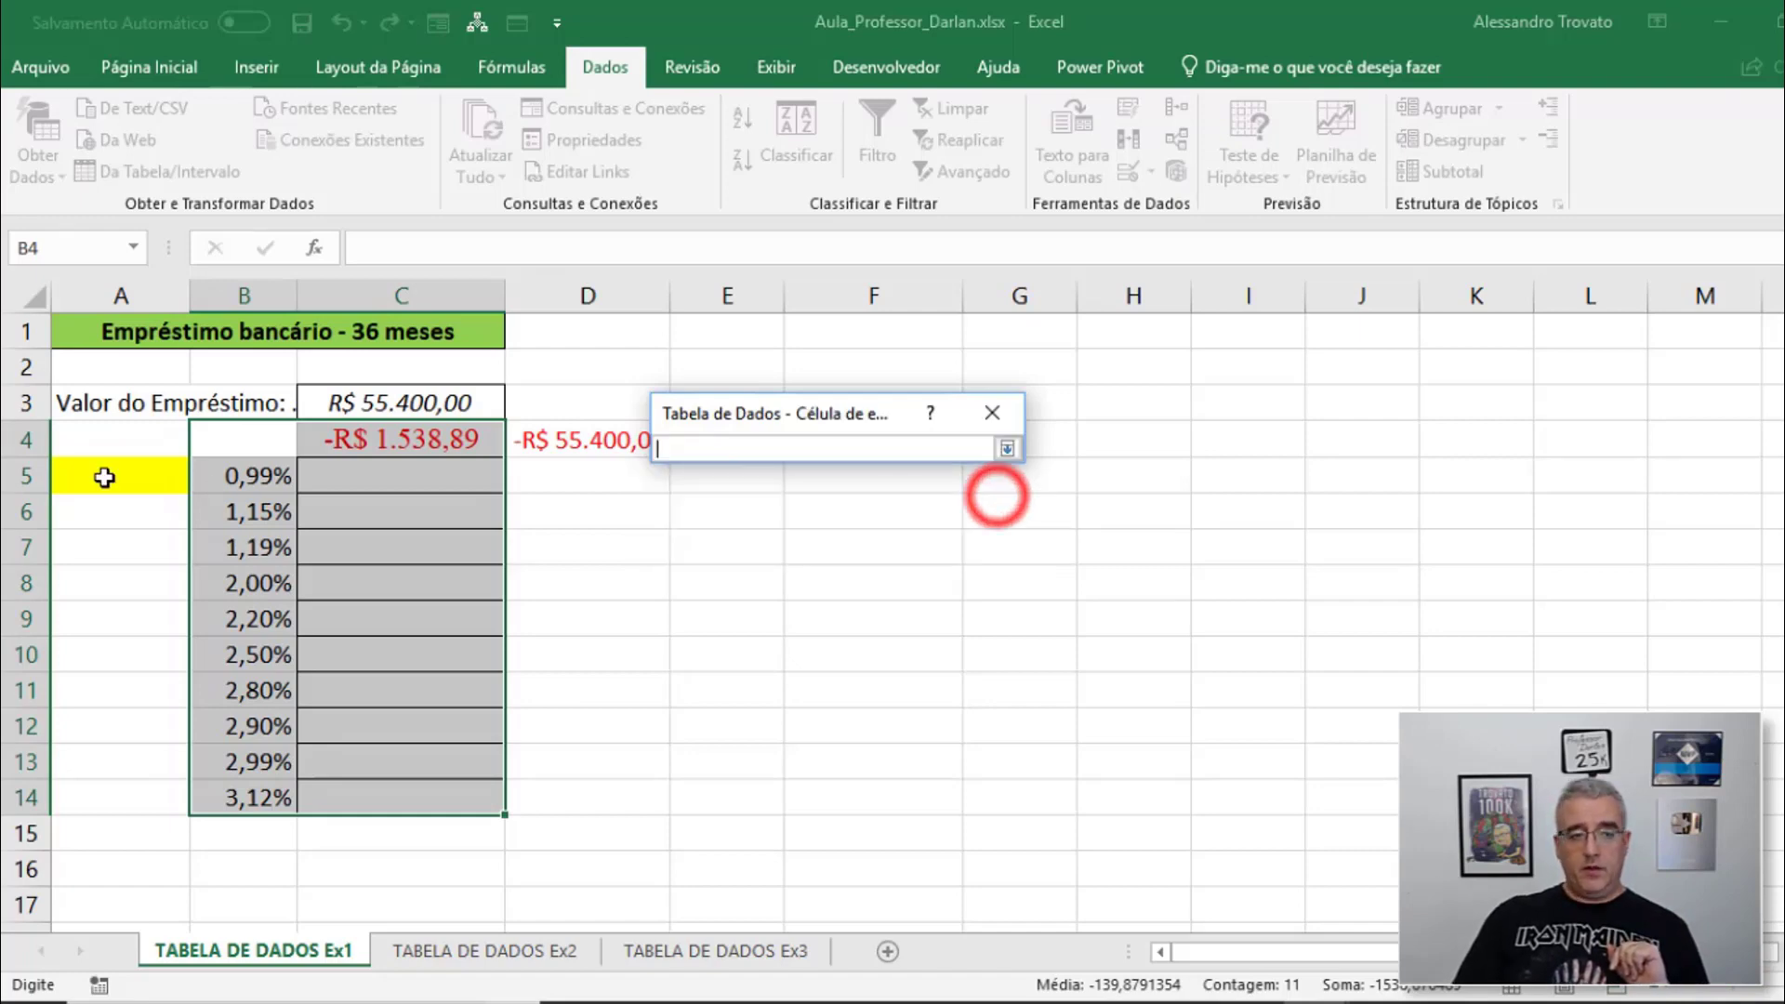
{"action": "left_click", "coordinate": [102, 472]}
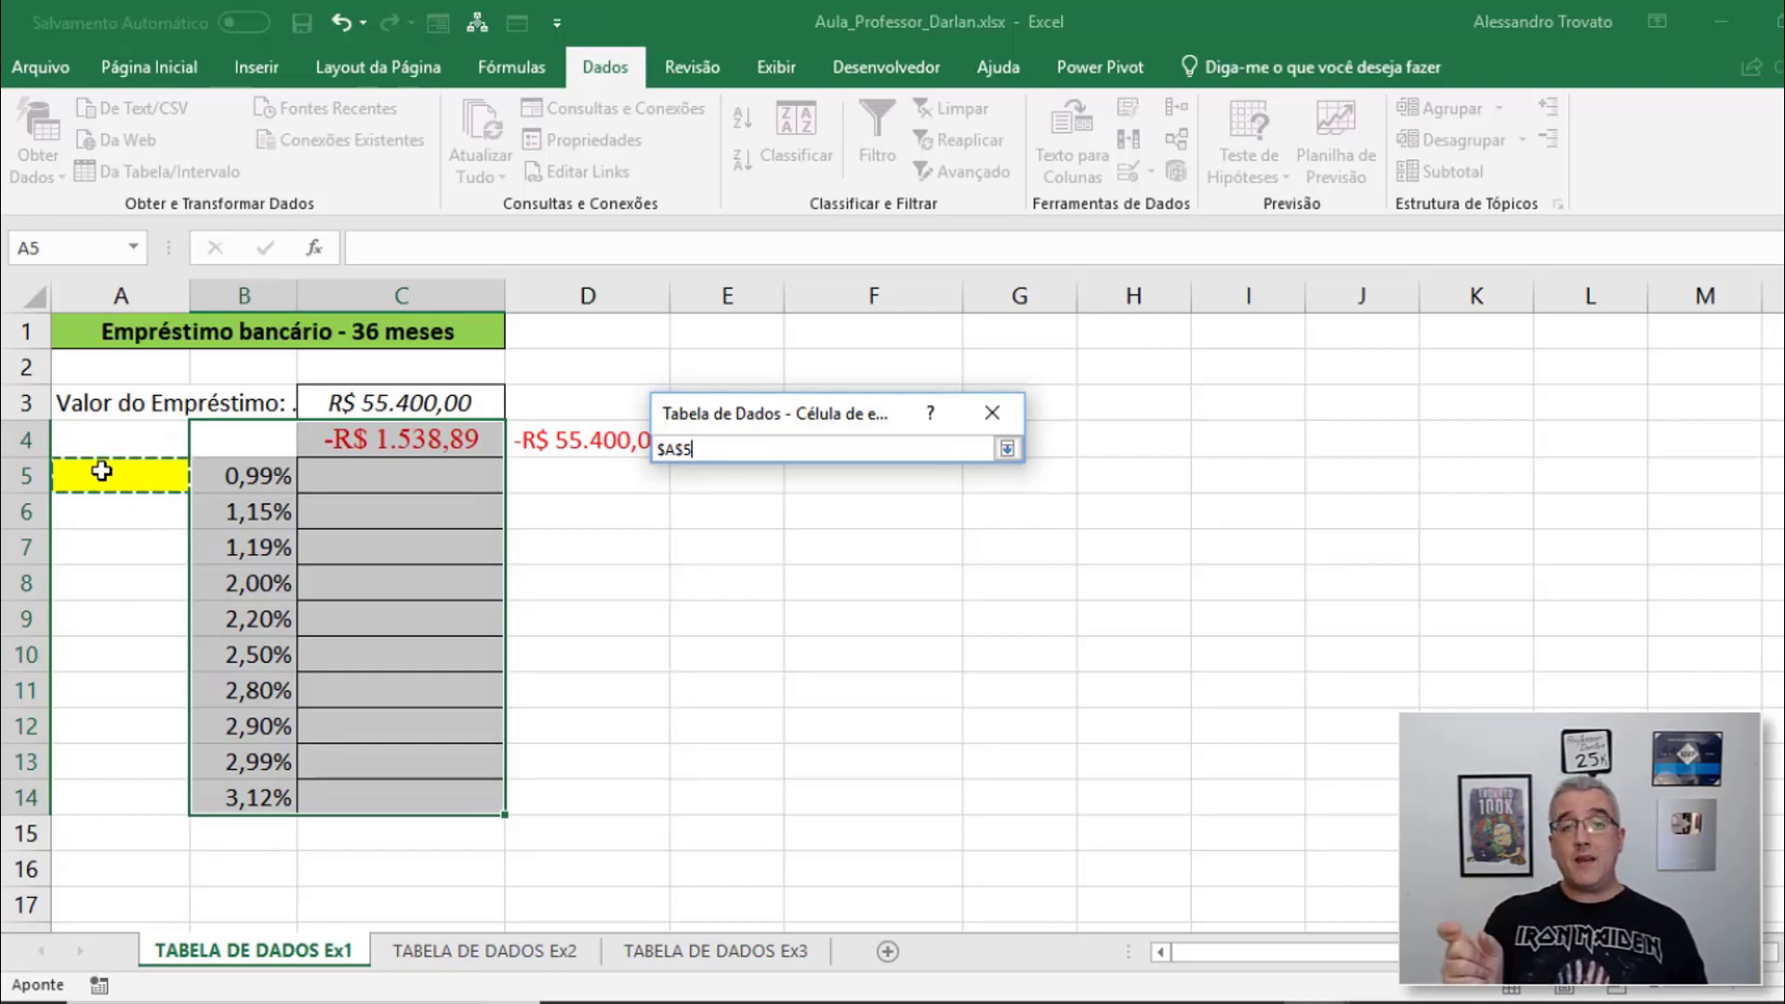
{"action": "left_click", "coordinate": [1007, 448]}
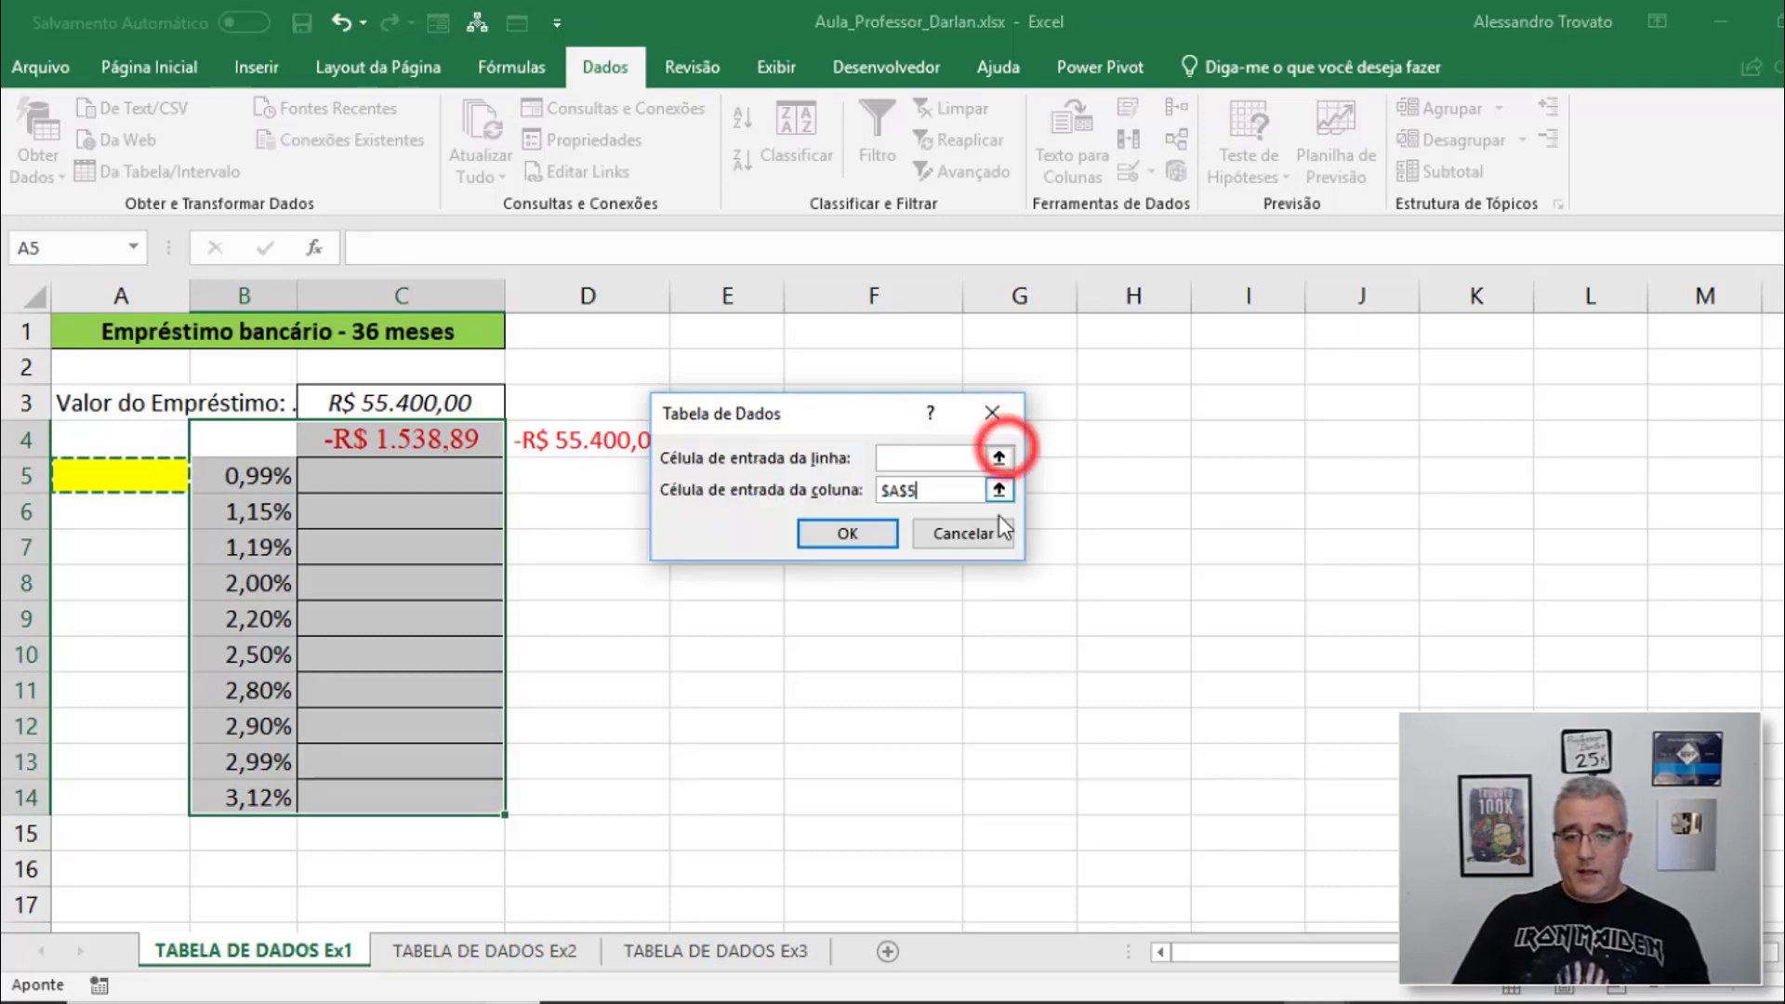
{"action": "left_click", "coordinate": [870, 545]}
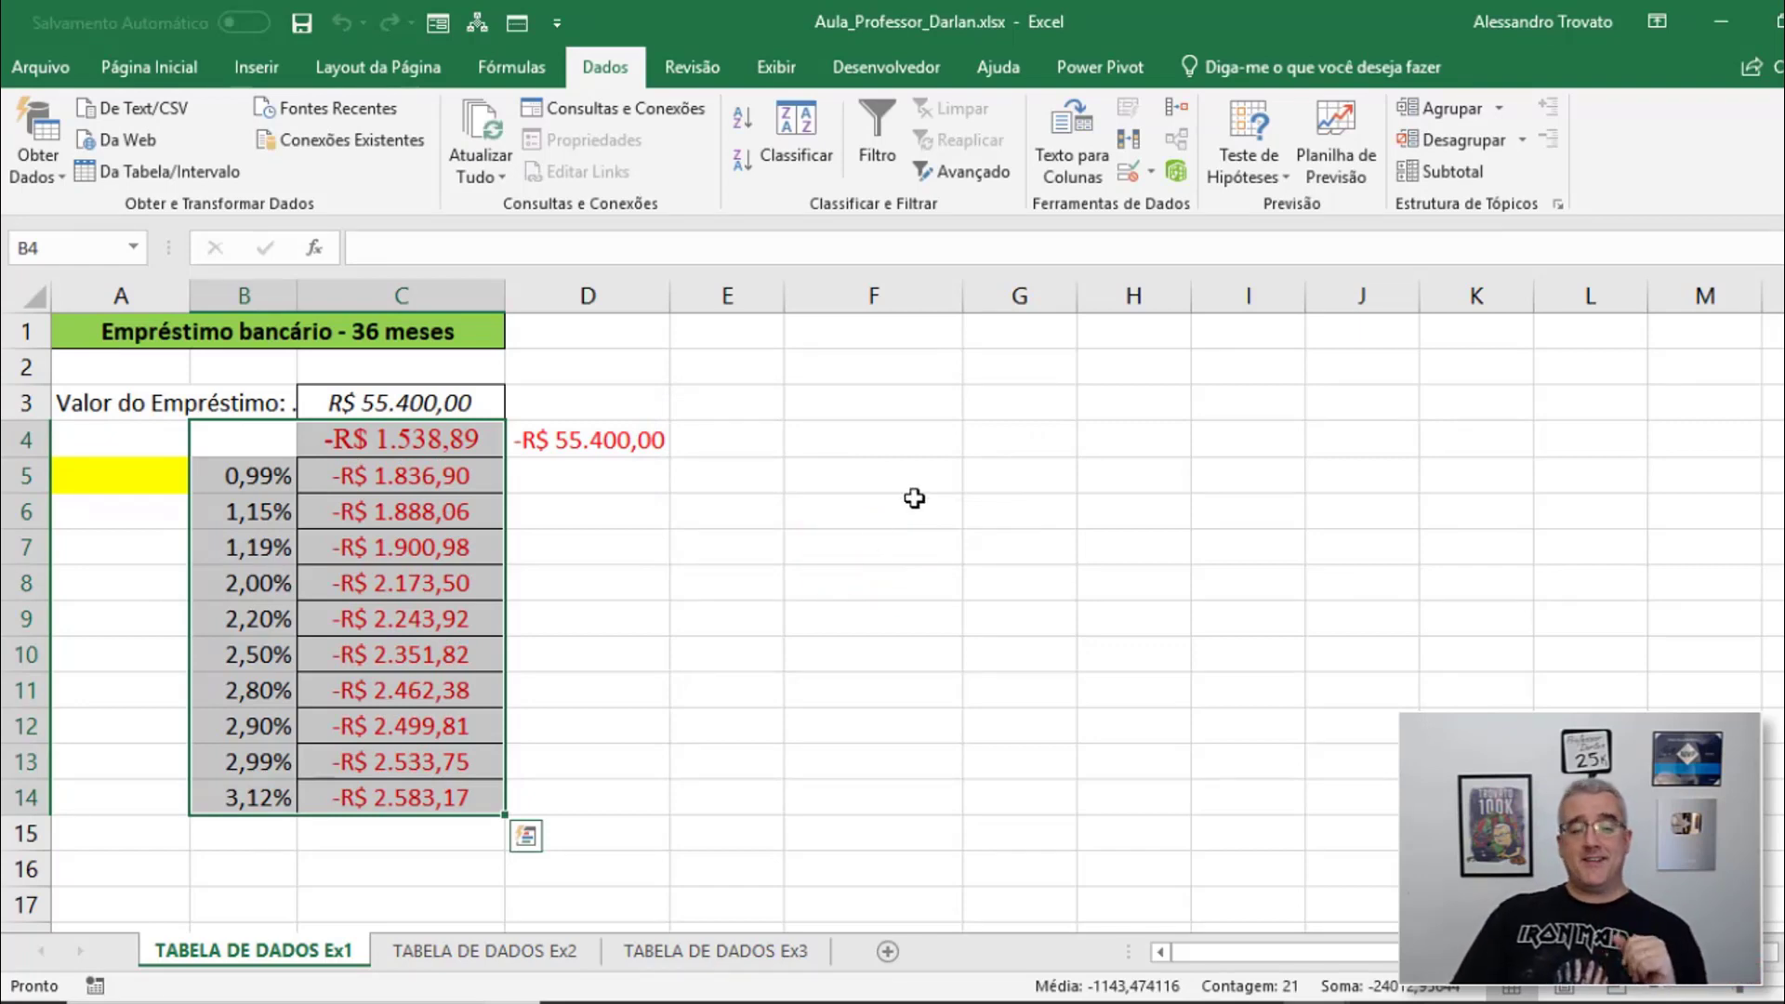
Copy the total paid formula from D4 down to D14 and check the first and last copies
{"action": "left_click", "coordinate": [400, 479]}
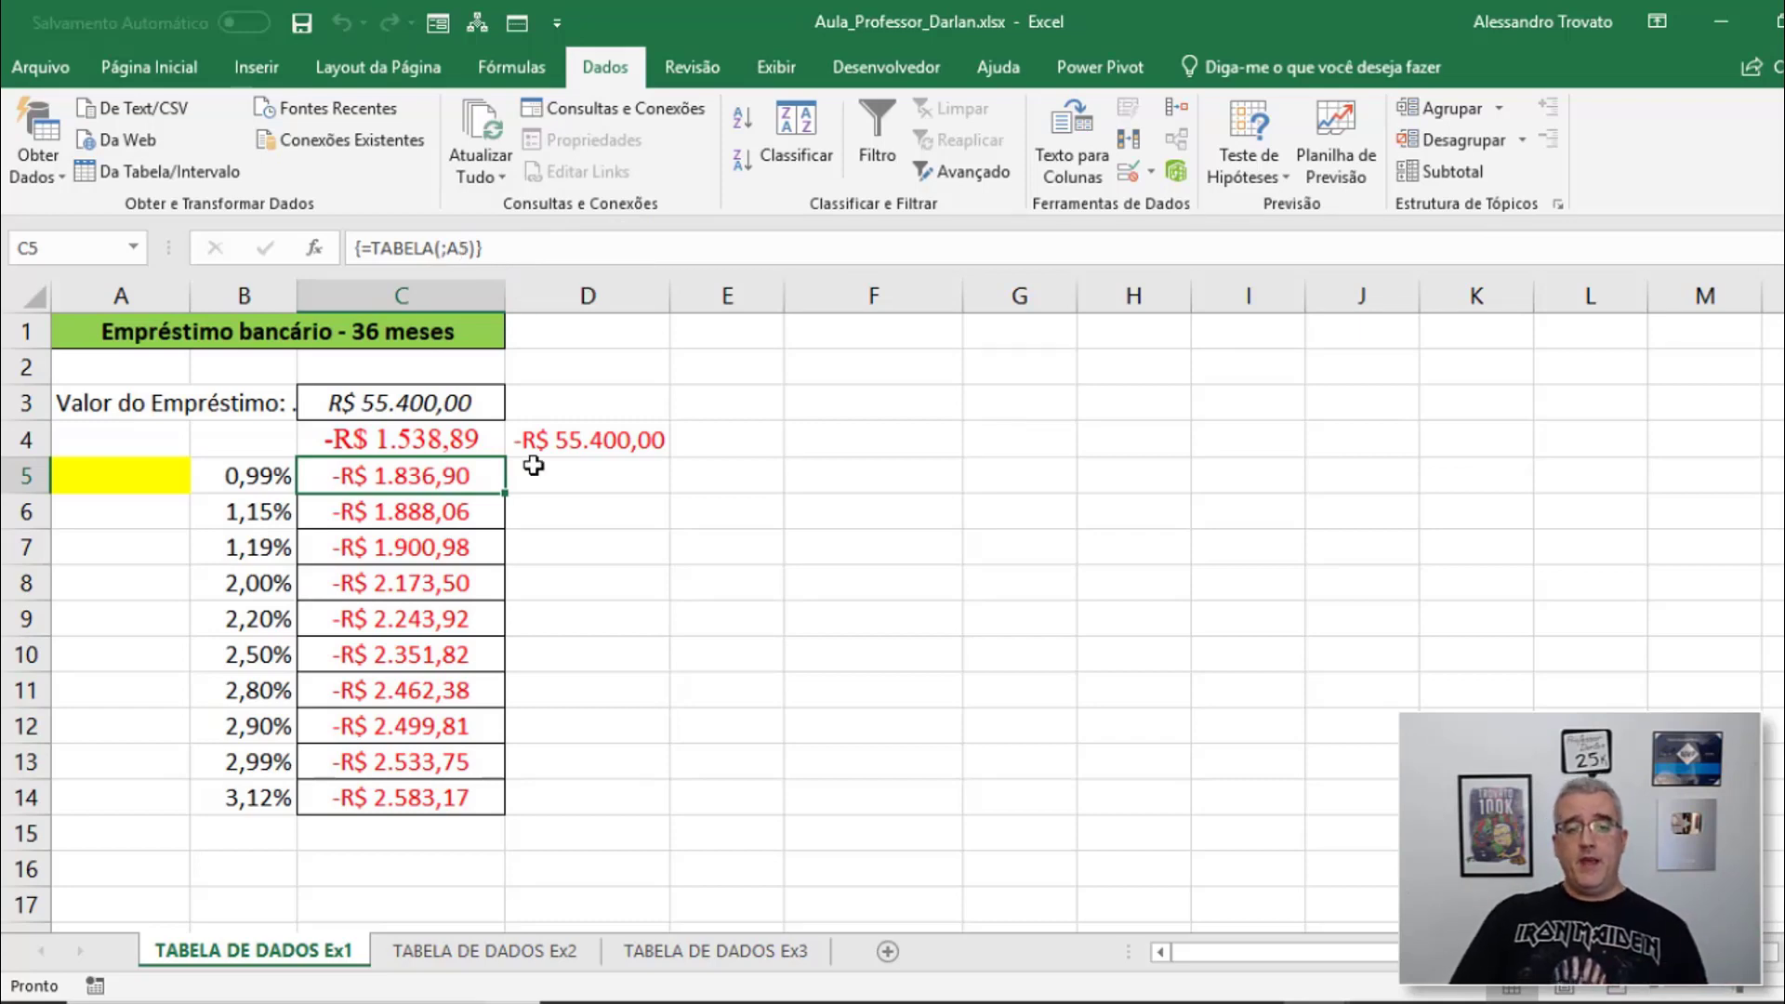
{"action": "left_click", "coordinate": [588, 439]}
{"action": "left_click_drag", "start_coordinate": [671, 456], "coordinate": [678, 802]}
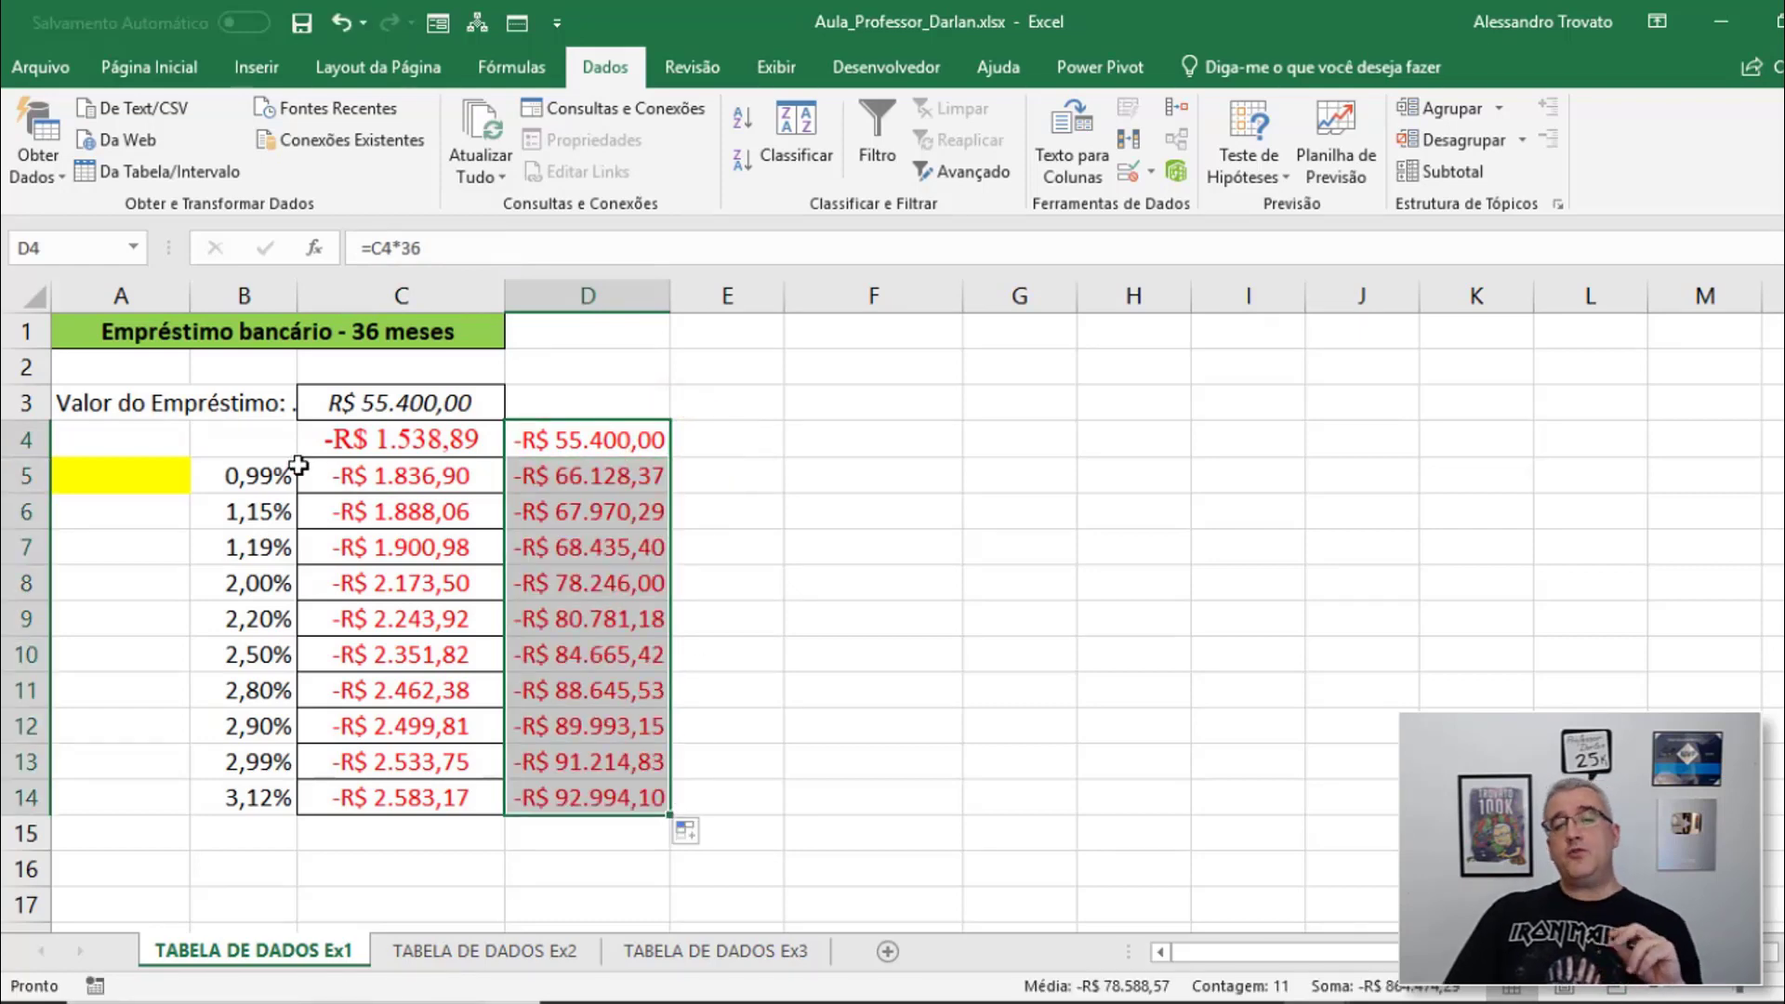
{"action": "left_click", "coordinate": [592, 465]}
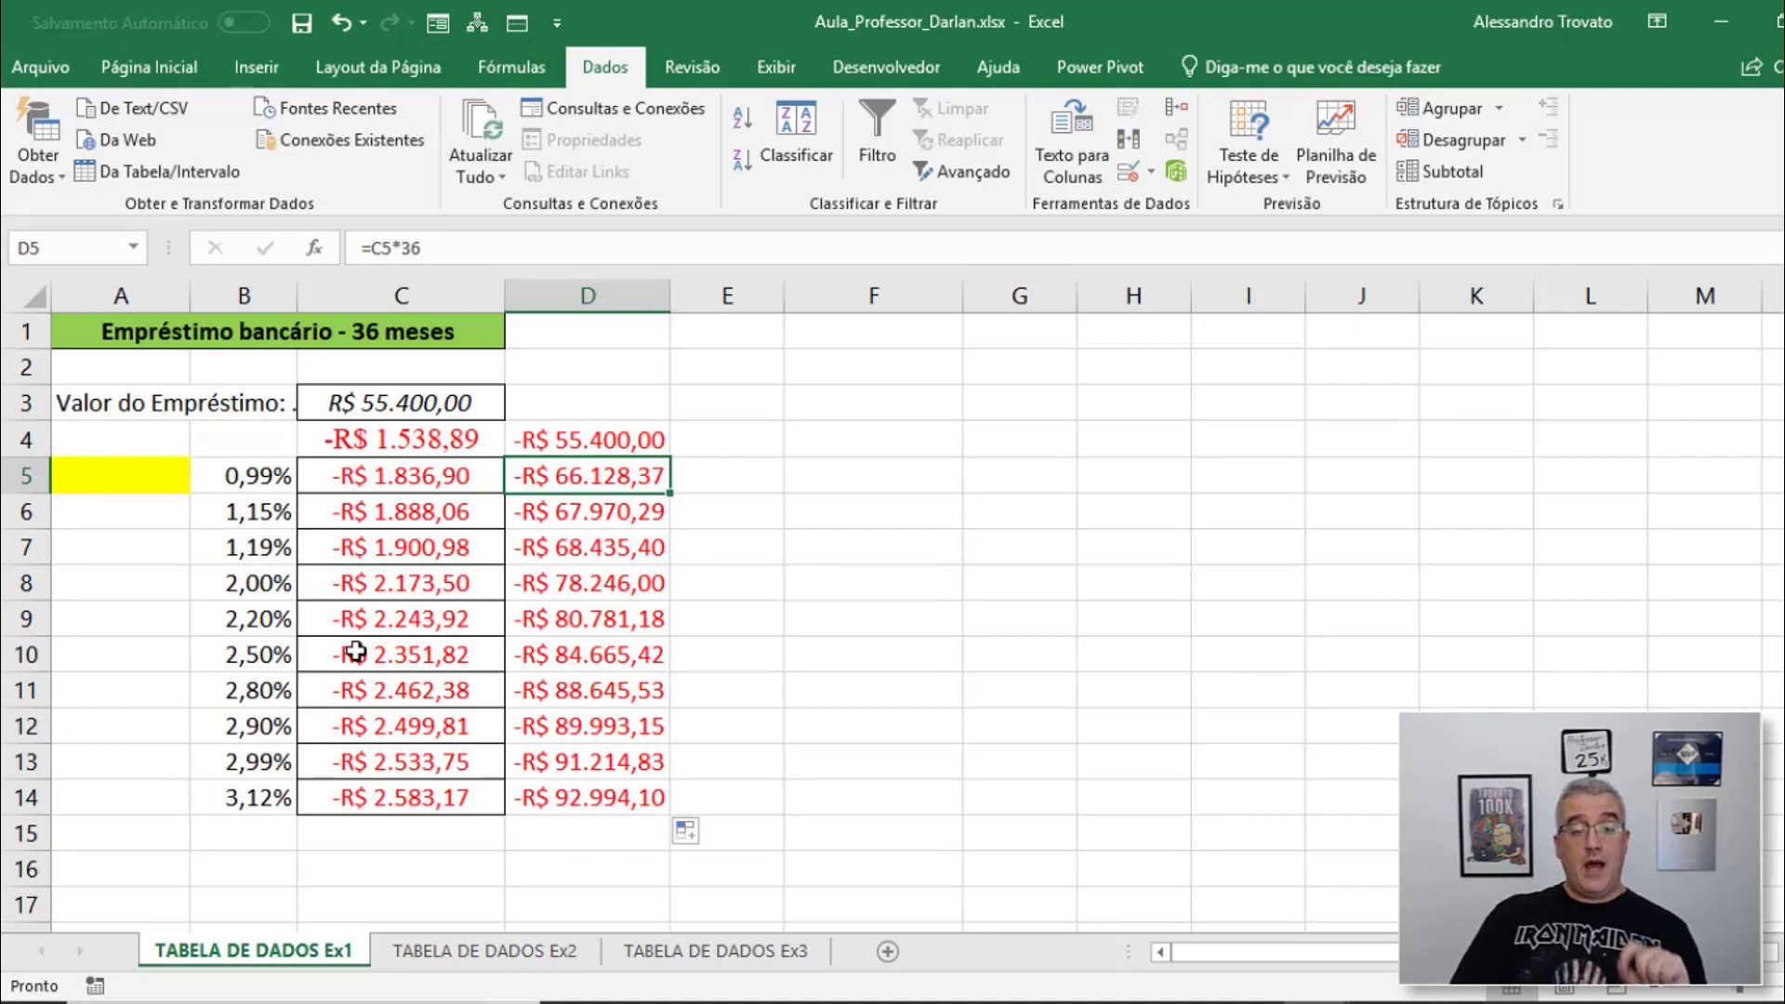
{"action": "left_click", "coordinate": [607, 807]}
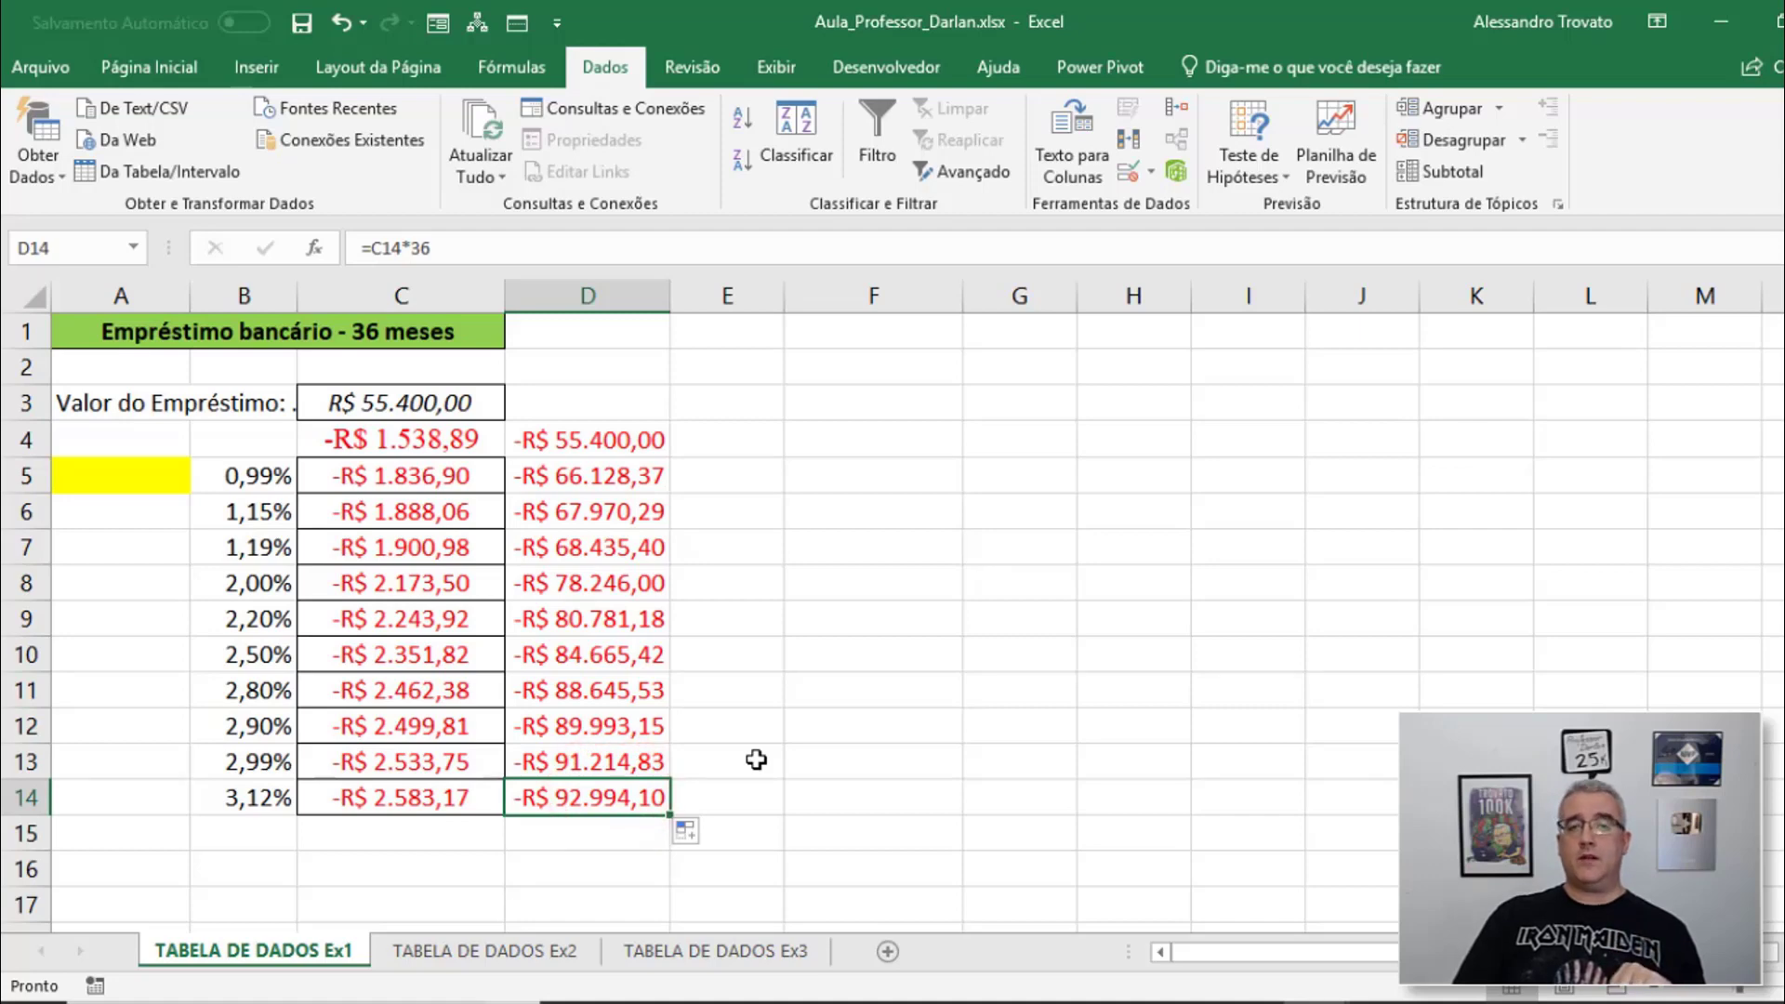
Calculate the difference between the loan value and the total paid in E4 with the formula =C3+D4
{"action": "left_click", "coordinate": [729, 435]}
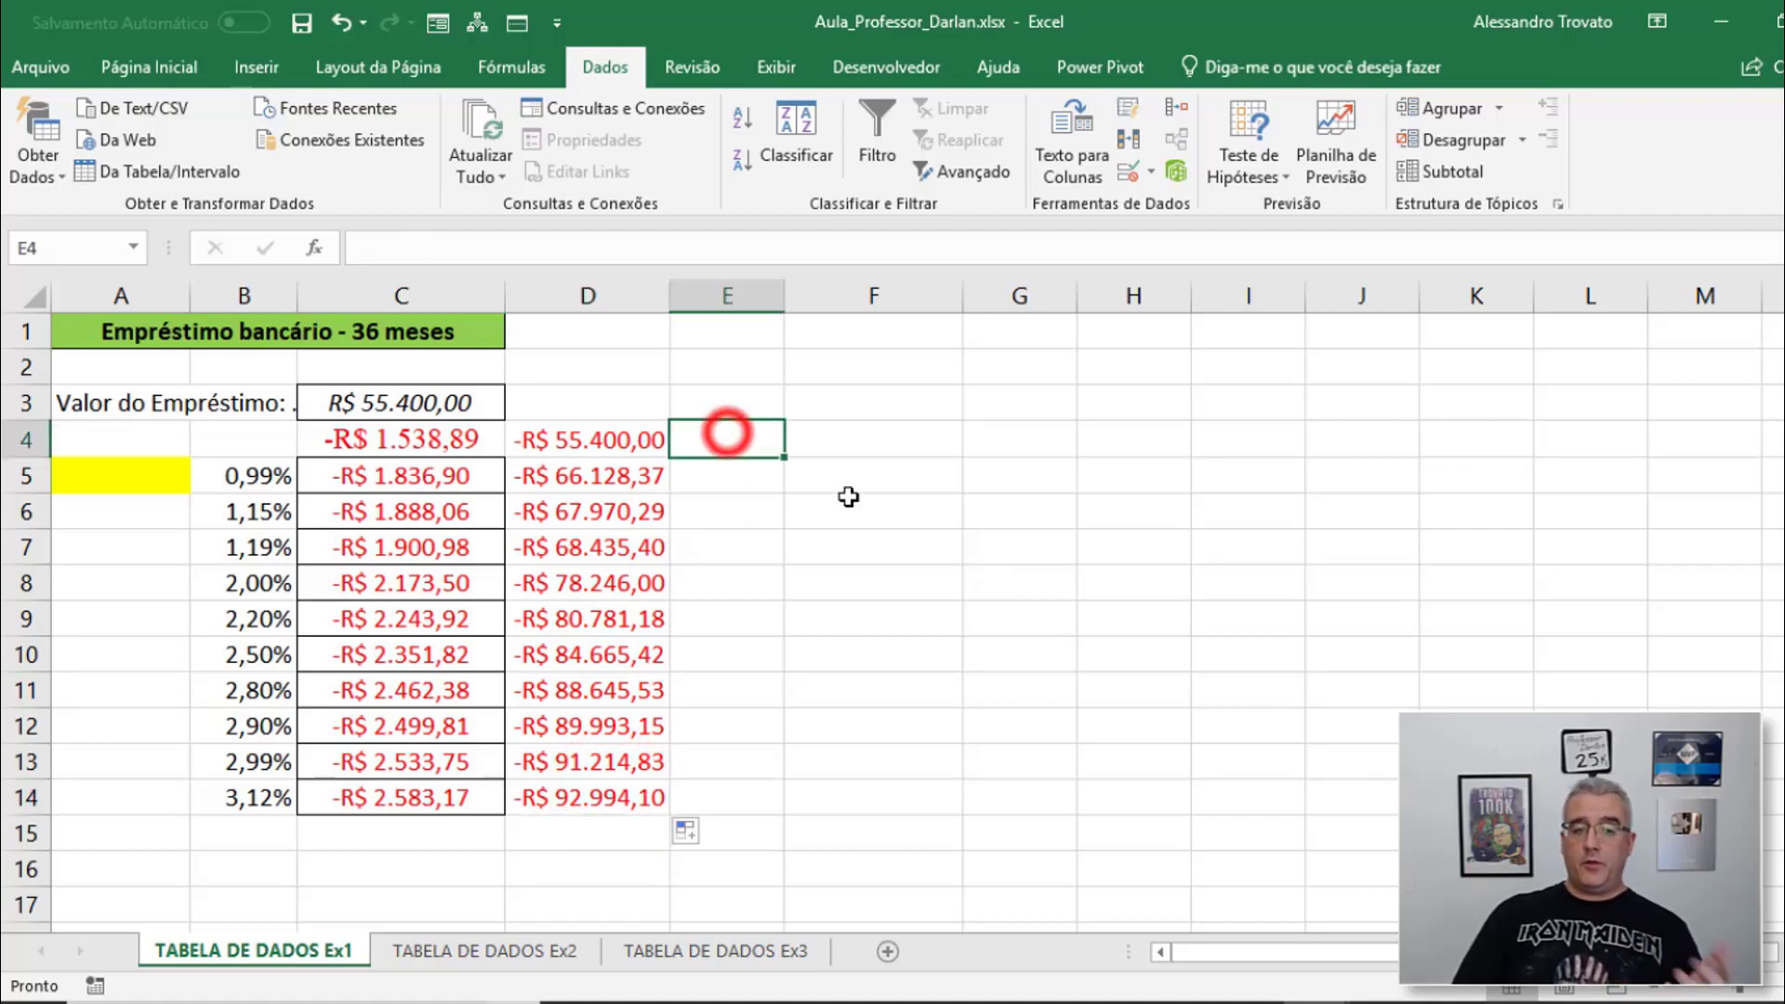
{"action": "type", "text": "="}
{"action": "key", "text": "Left"}
{"action": "key", "text": "Left"}
{"action": "key", "text": "Up"}
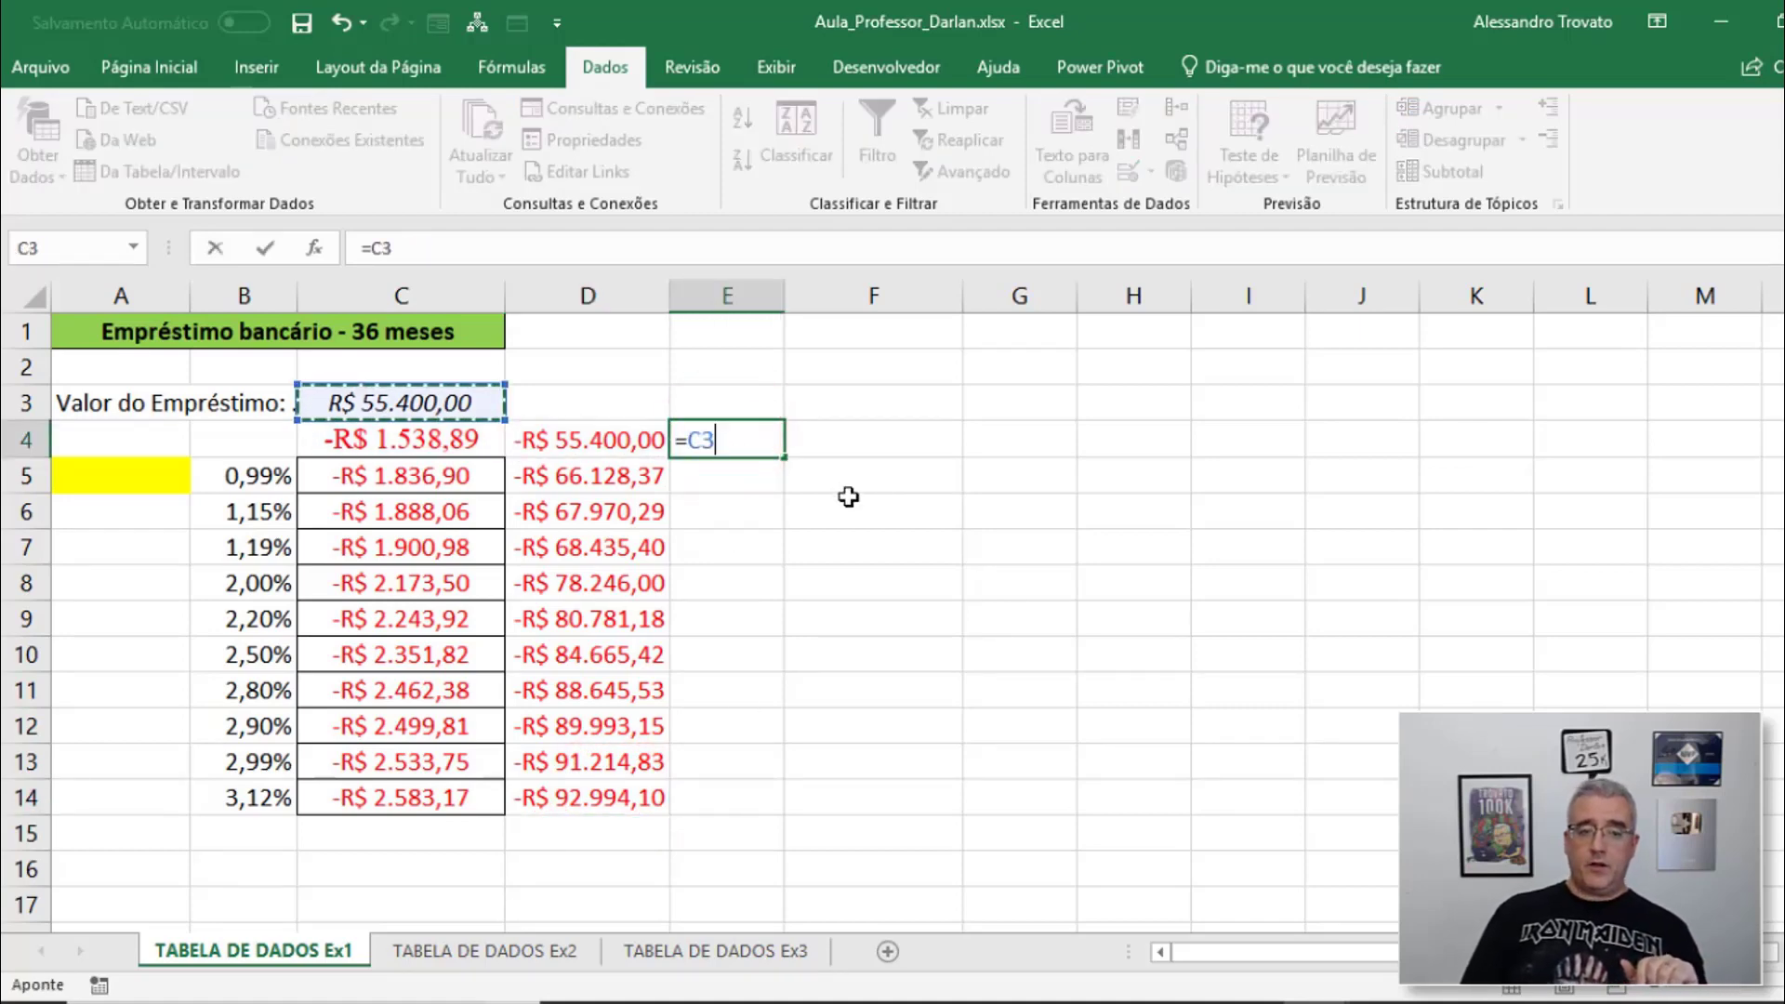
{"action": "type", "text": "+"}
{"action": "key", "text": "Left"}
{"action": "key", "text": "Return"}
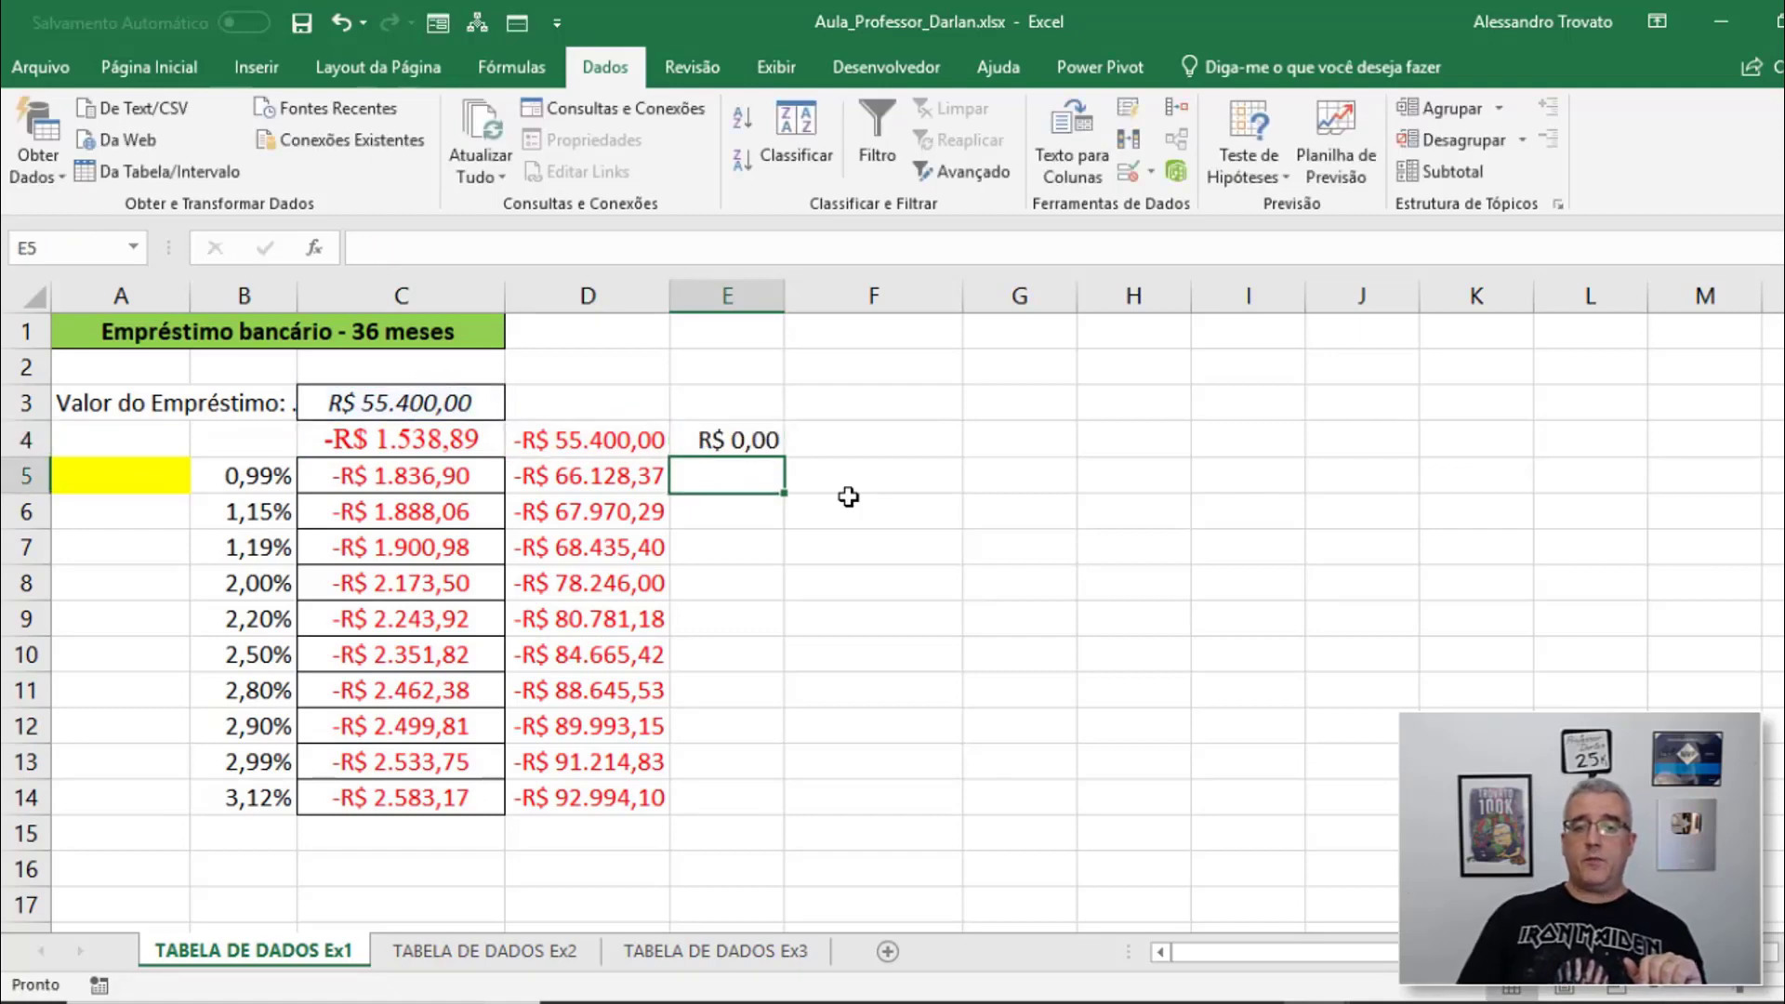
Make the loan value reference in E4 absolute so the formula reads =$C$3+D4
{"action": "left_click", "coordinate": [774, 436]}
{"action": "left_click_drag", "start_coordinate": [784, 453], "coordinate": [780, 819]}
{"action": "left_click_drag", "start_coordinate": [780, 662], "coordinate": [766, 440]}
{"action": "double_click", "coordinate": [765, 440]}
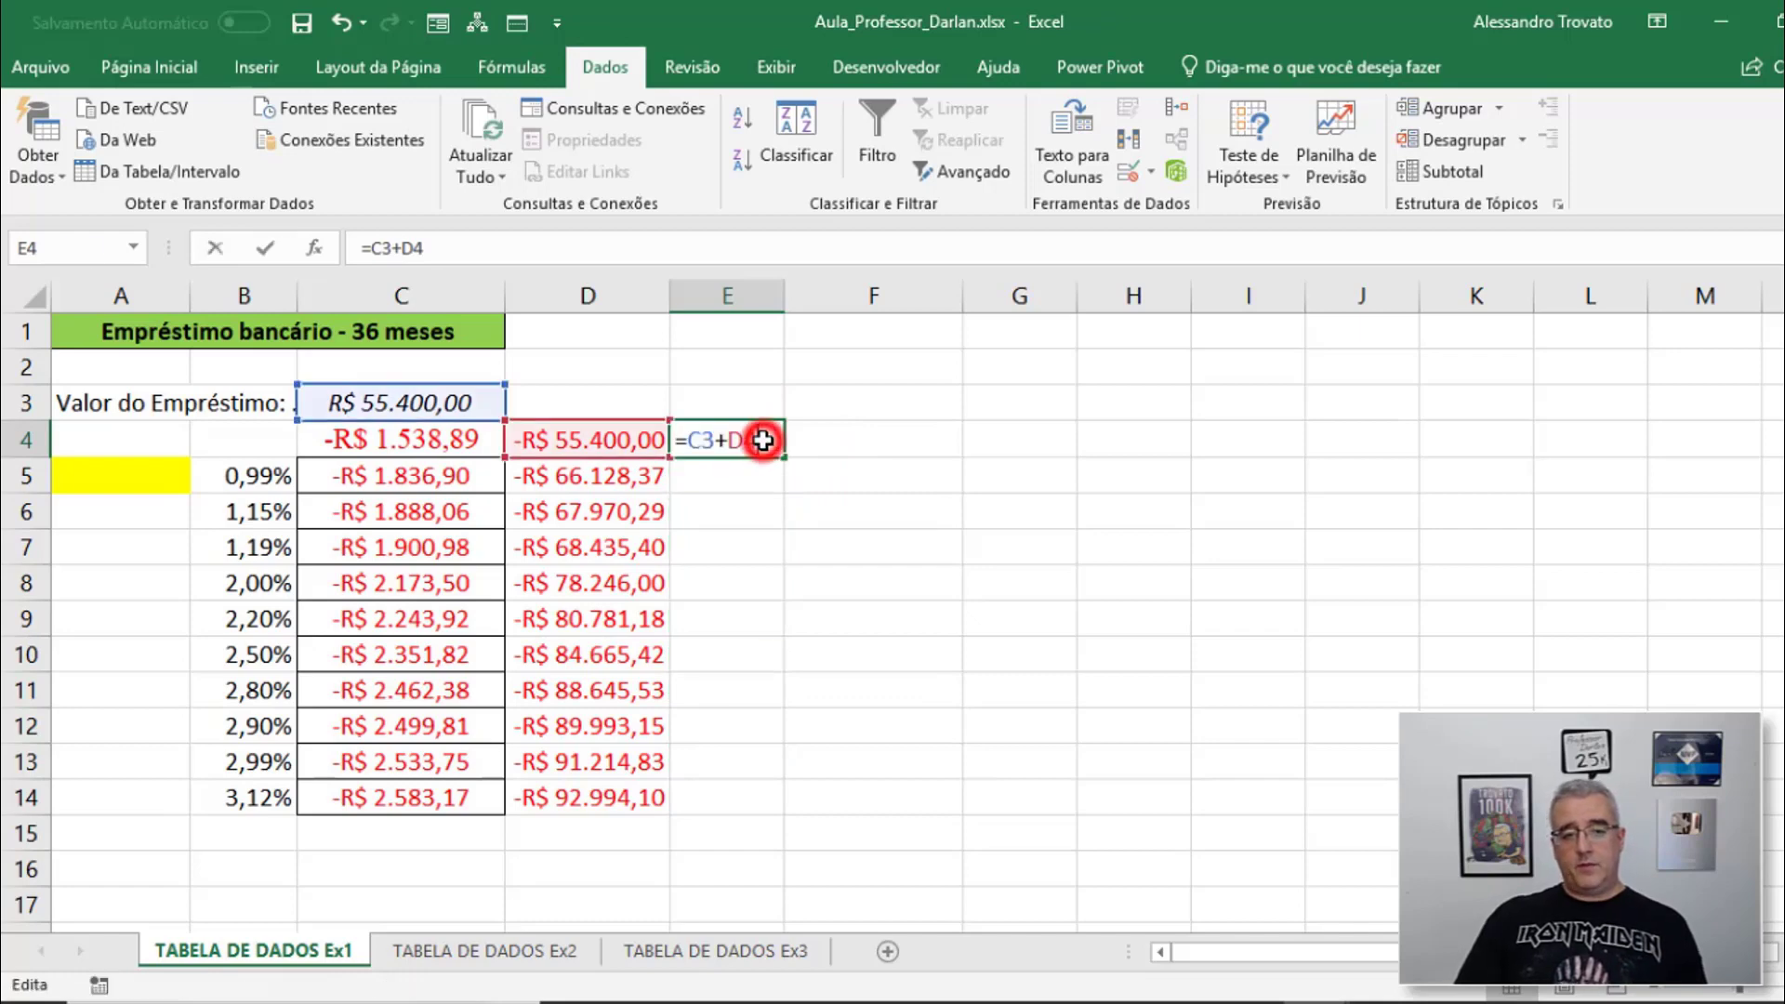
{"action": "left_click", "coordinate": [704, 439]}
{"action": "key", "text": "F4"}
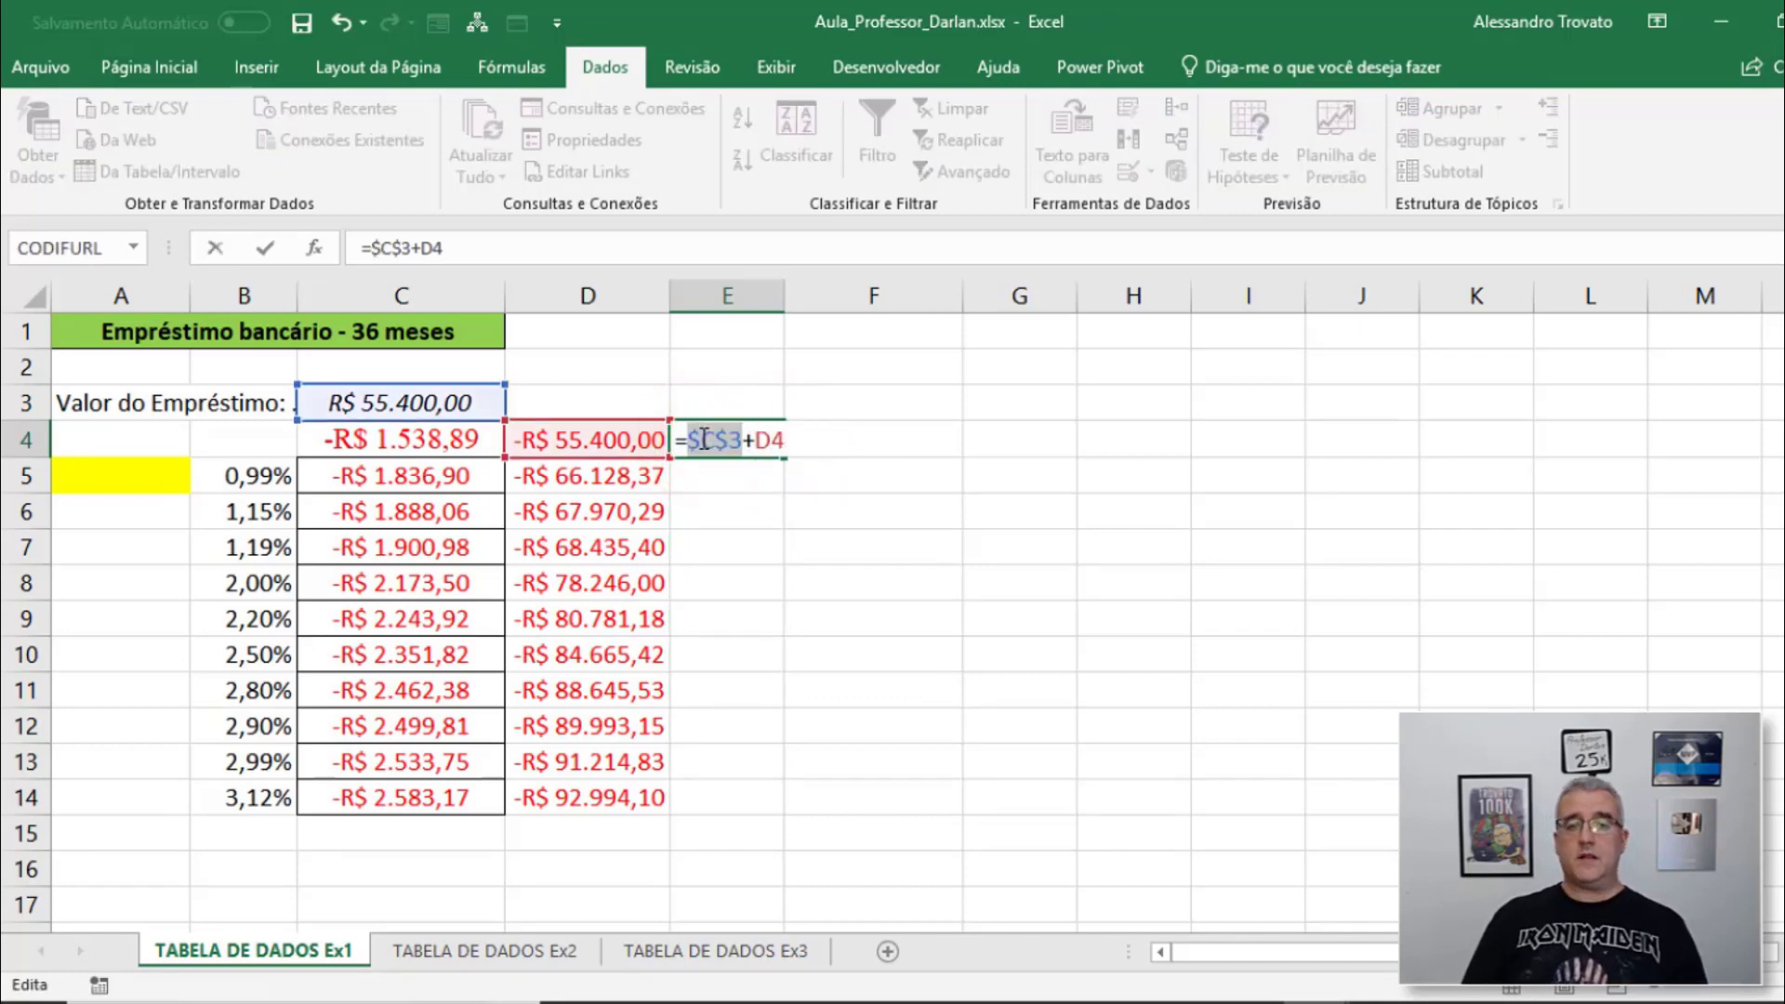
{"action": "key", "text": "Return"}
Copy the difference formula from E4 down to E14 and autofit column E to its contents
{"action": "left_click", "coordinate": [742, 439]}
{"action": "left_click_drag", "start_coordinate": [783, 458], "coordinate": [785, 810]}
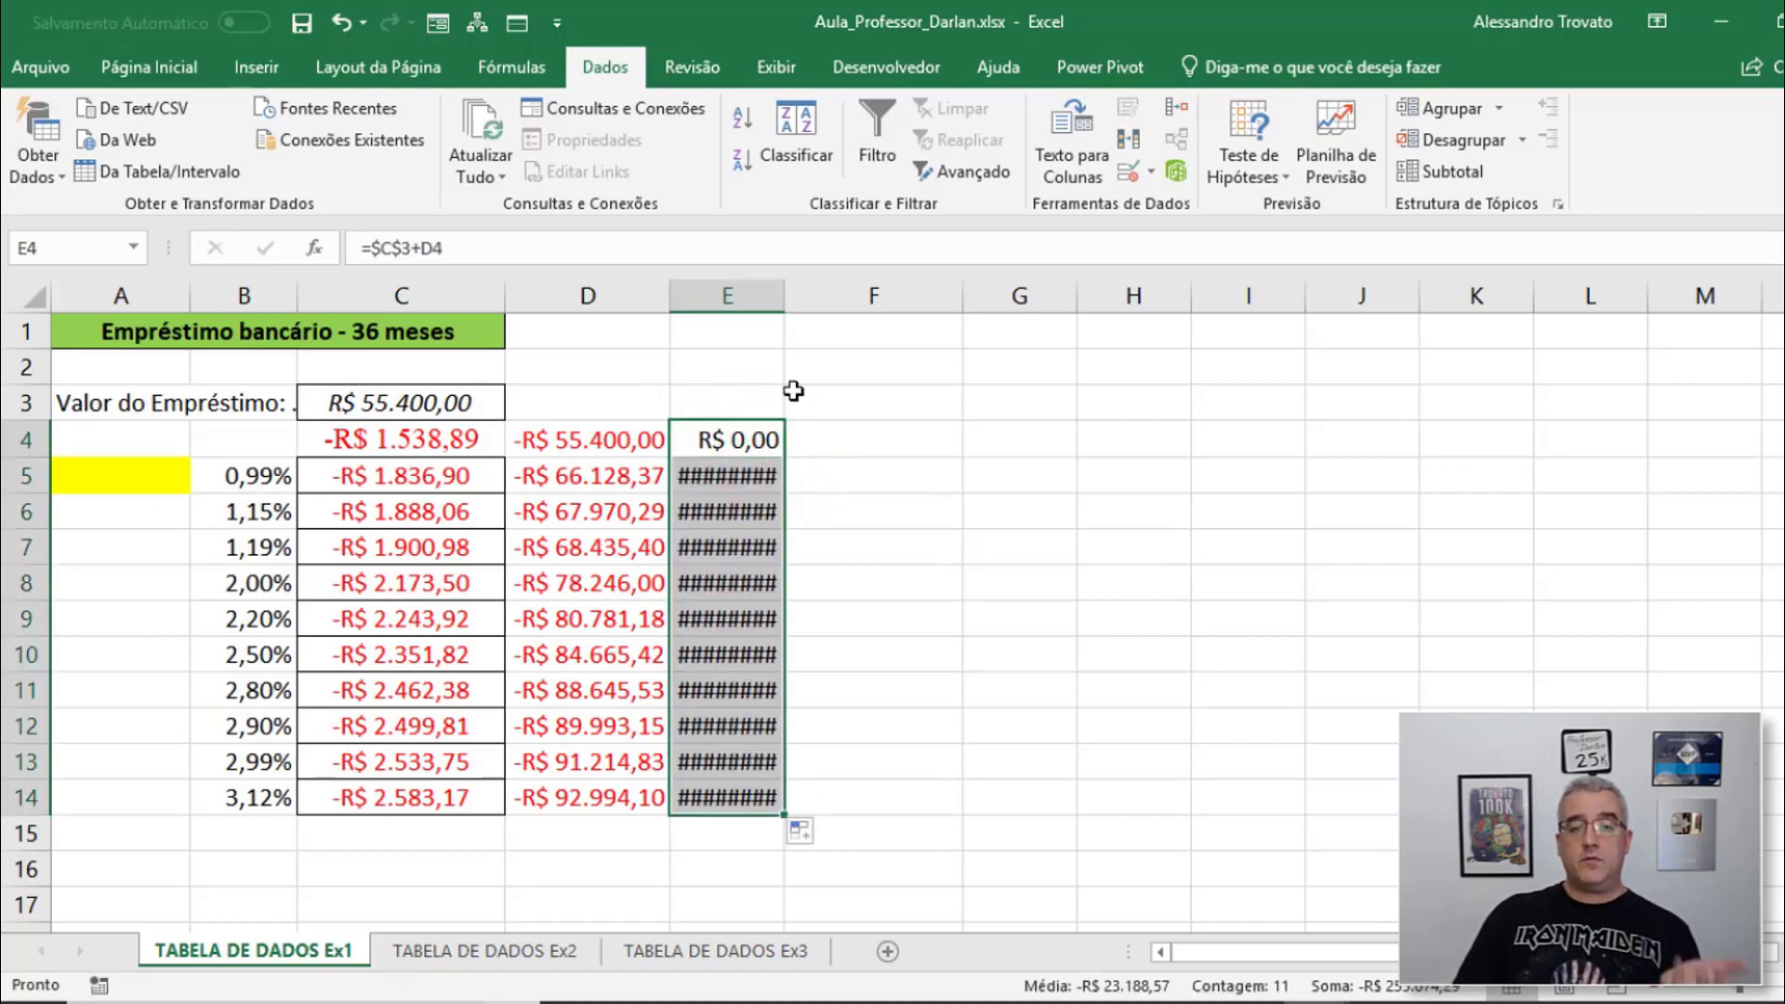
{"action": "double_click", "coordinate": [784, 295]}
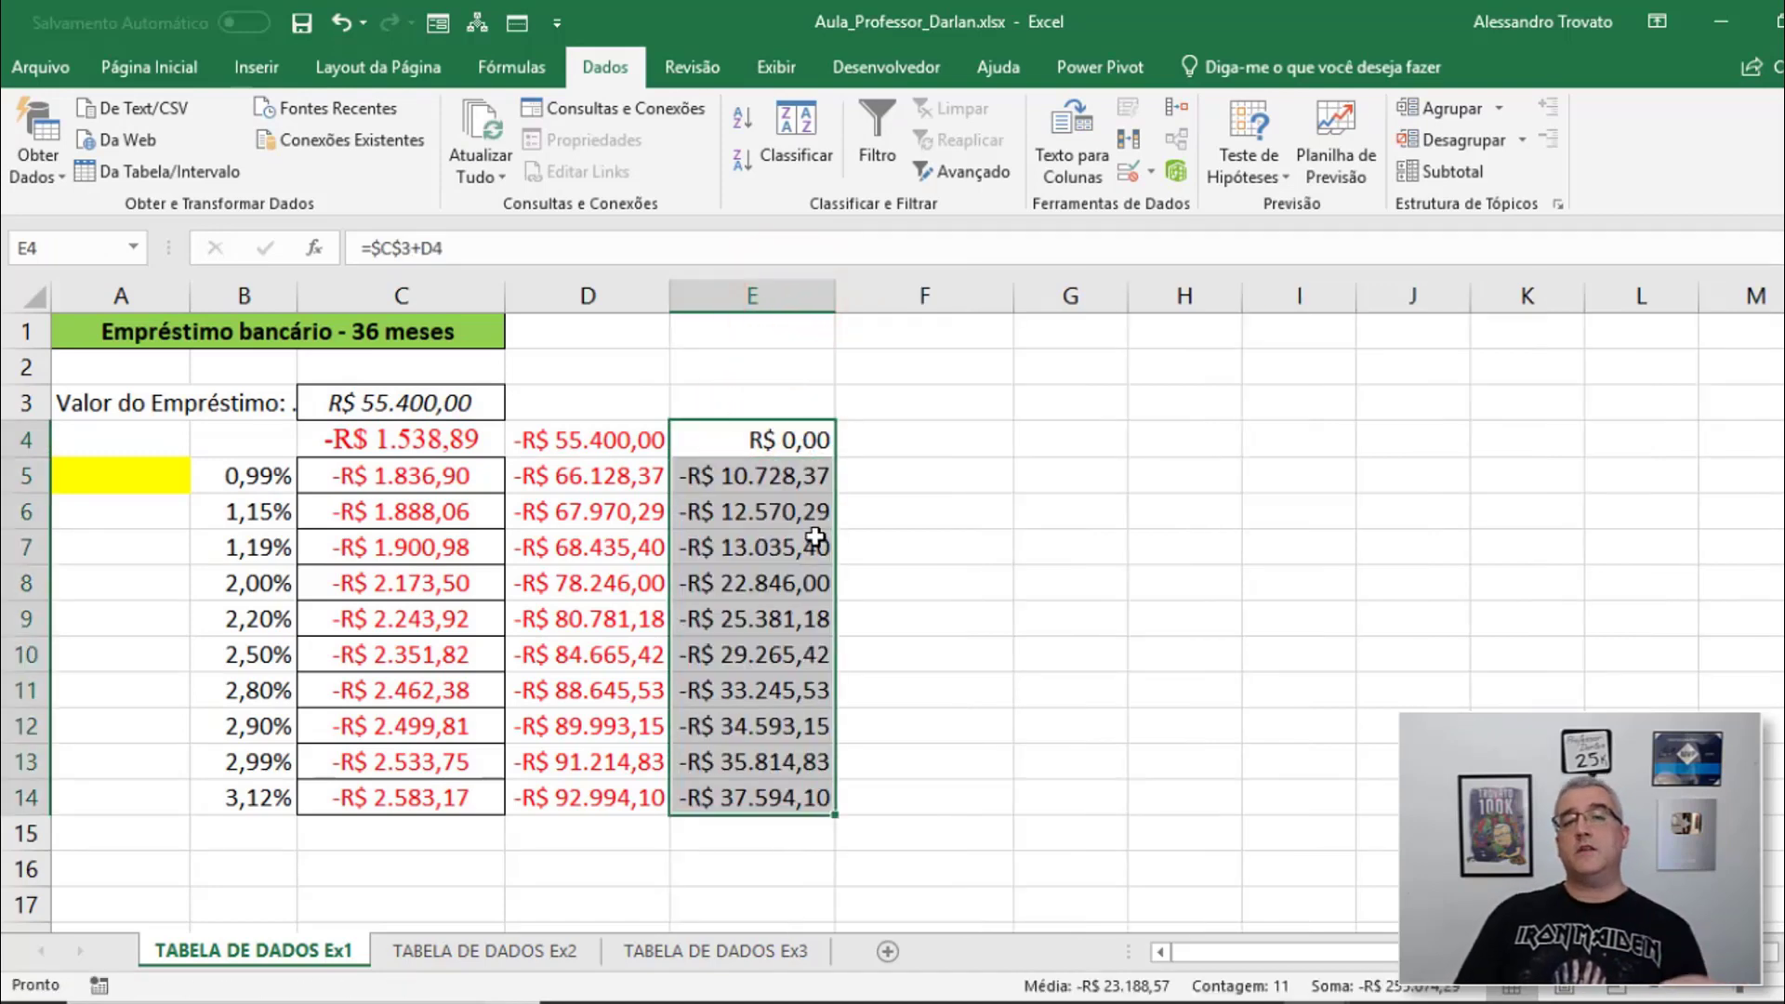
{"action": "left_click", "coordinate": [815, 538]}
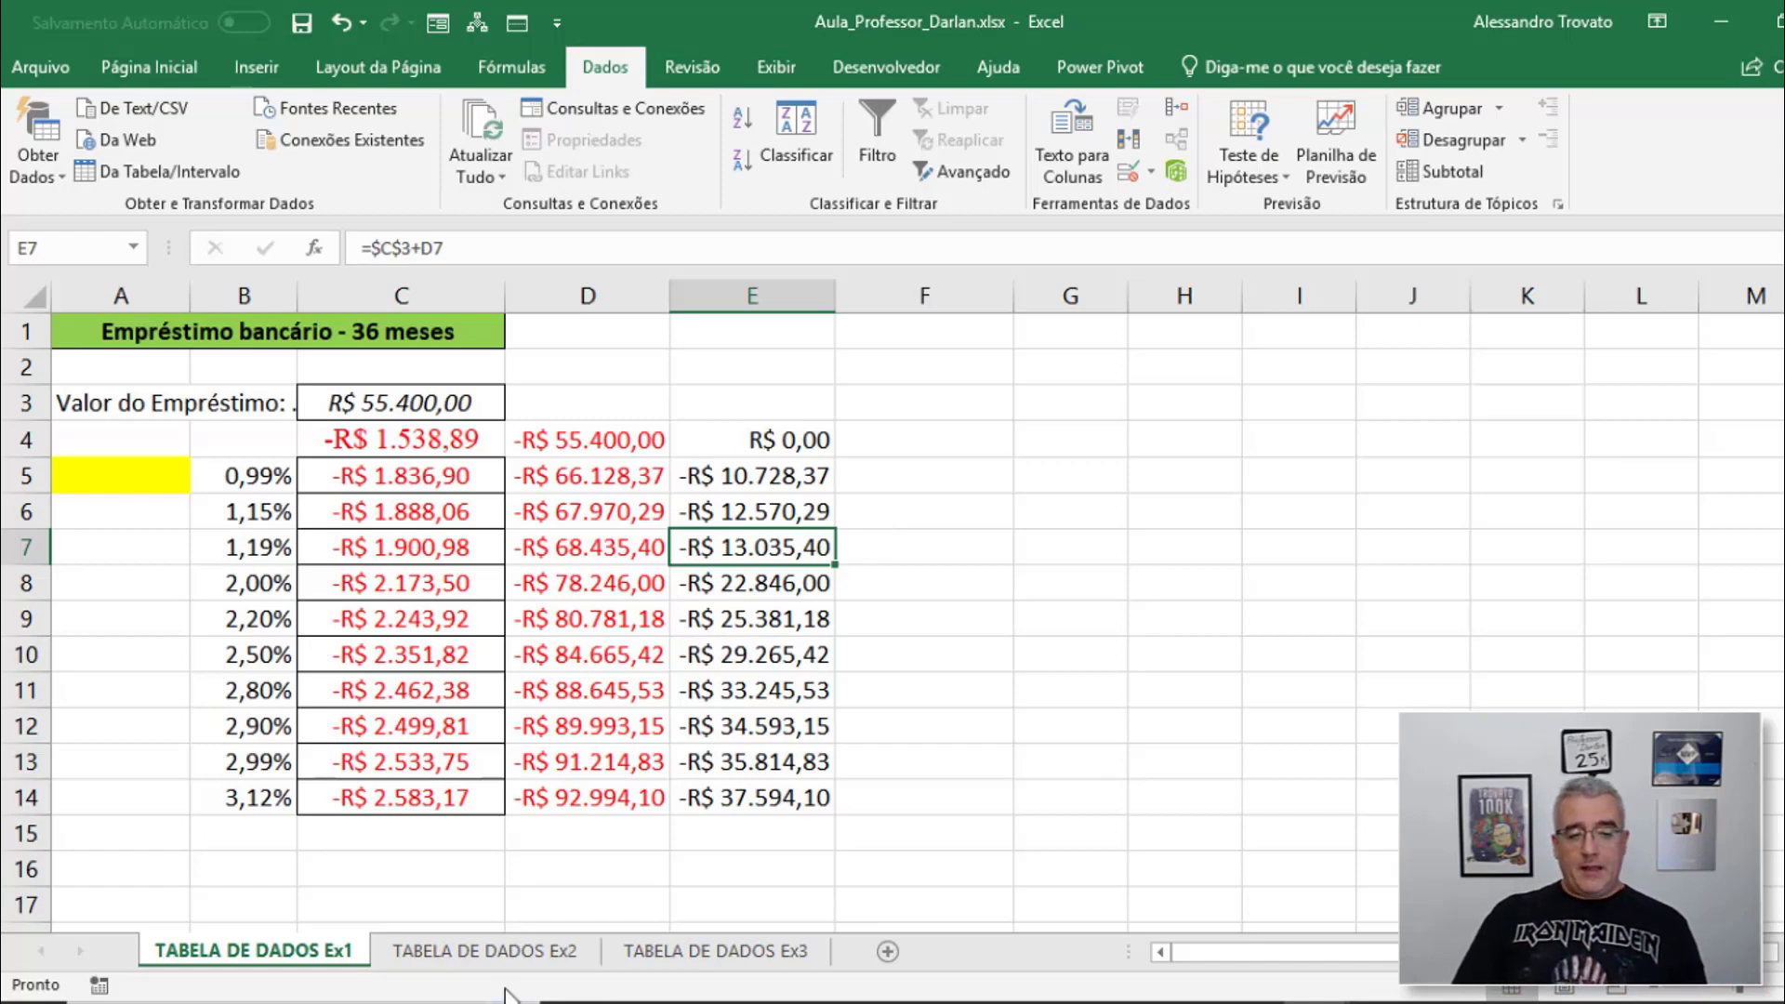
On the TABELA DE DADOS Ex2 sheet, set the third loan value in E3 to 5000
{"action": "left_click", "coordinate": [493, 952]}
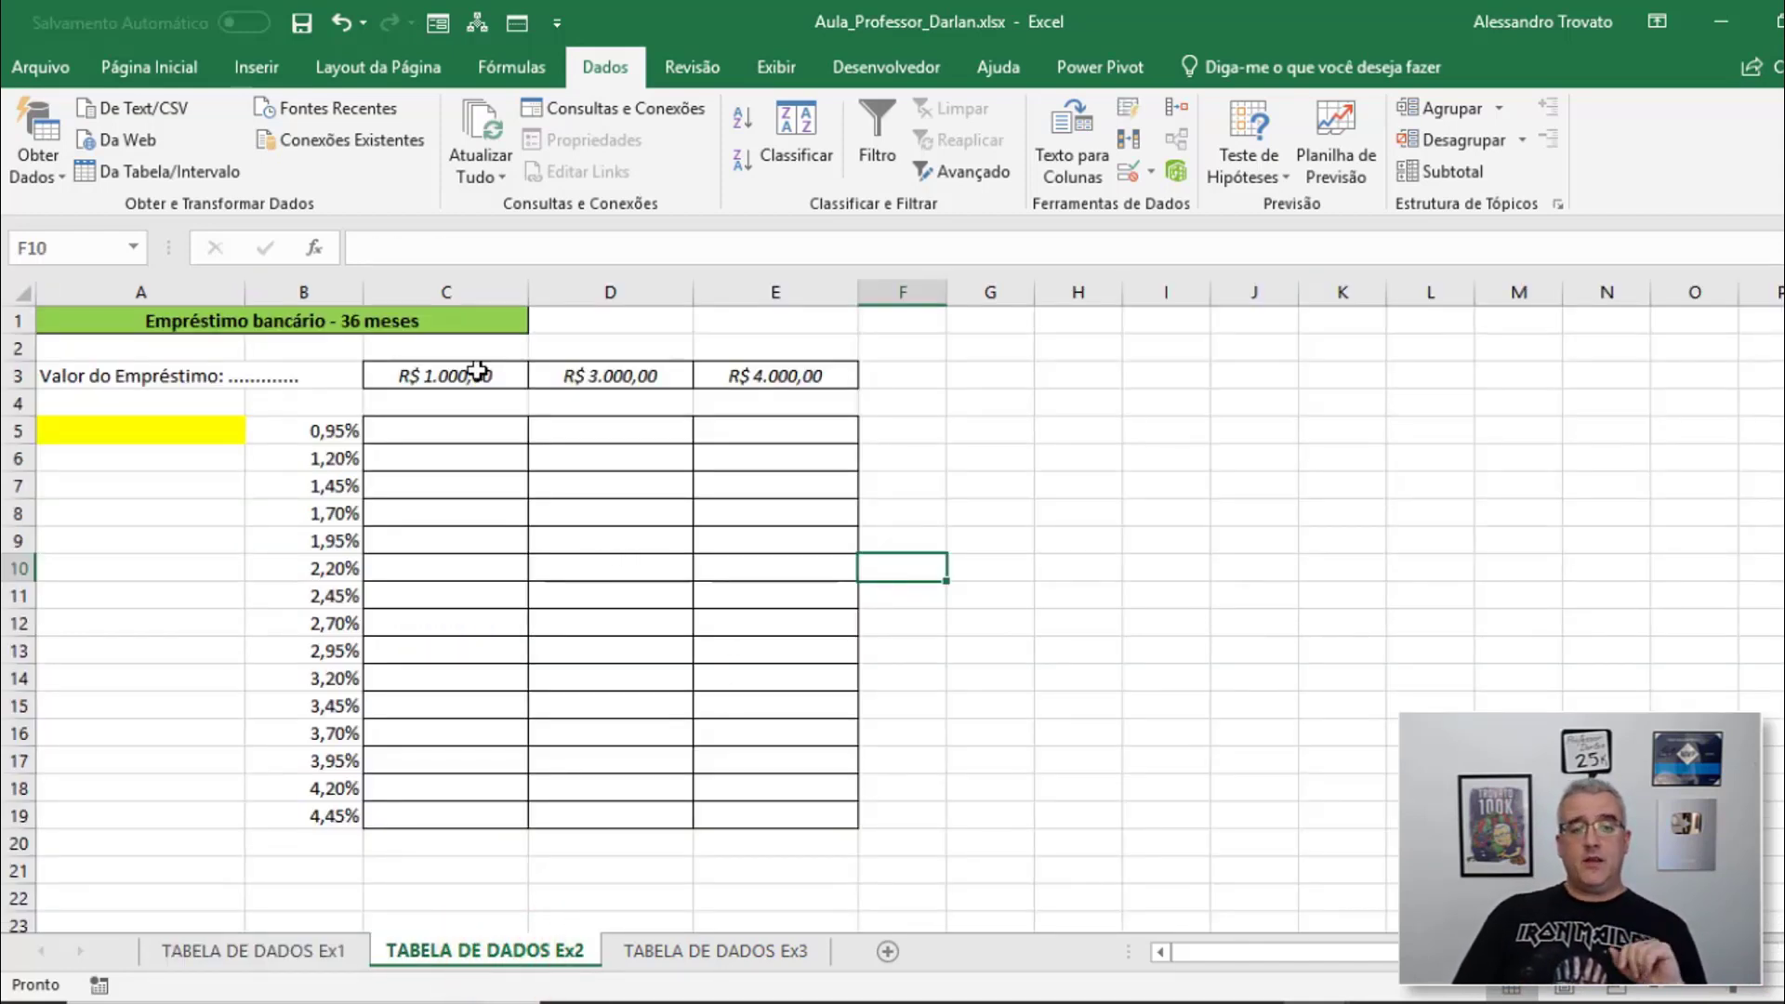
{"action": "scroll", "coordinate": [646, 441], "scroll_direction": "up", "scroll_amount": 1}
{"action": "scroll", "coordinate": [646, 441], "scroll_direction": "up", "scroll_amount": 1}
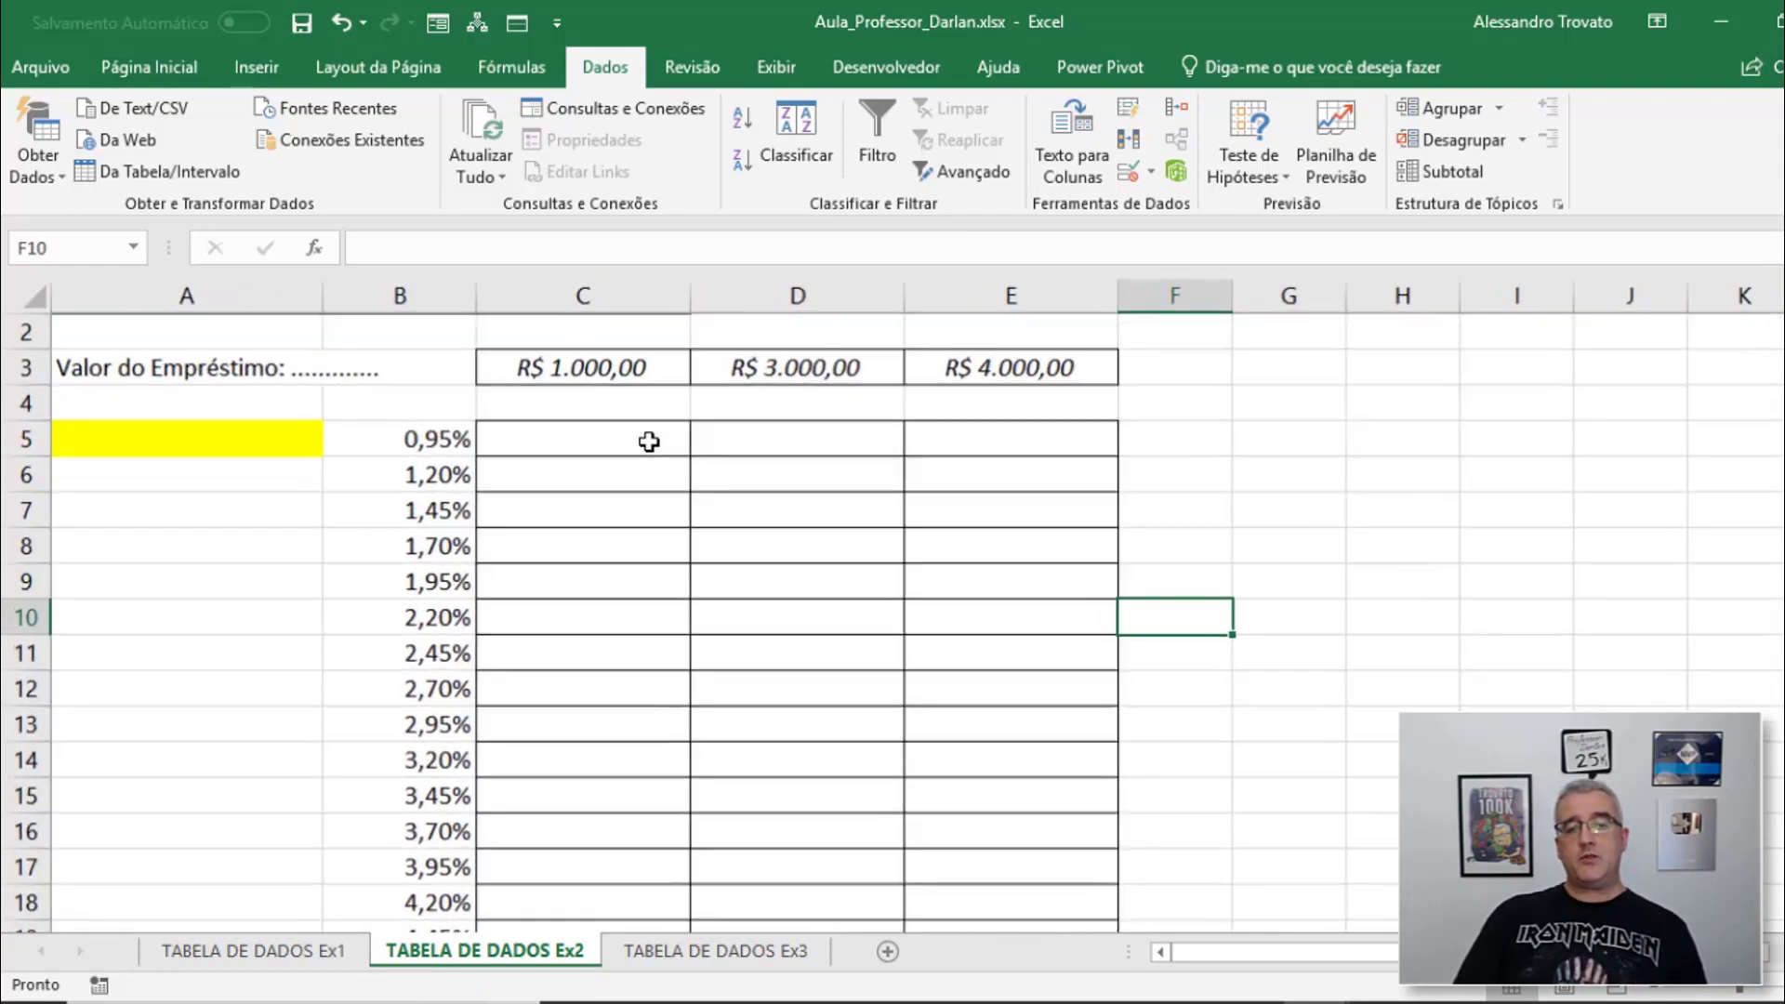
{"action": "scroll", "coordinate": [645, 443], "scroll_direction": "down", "scroll_amount": 1}
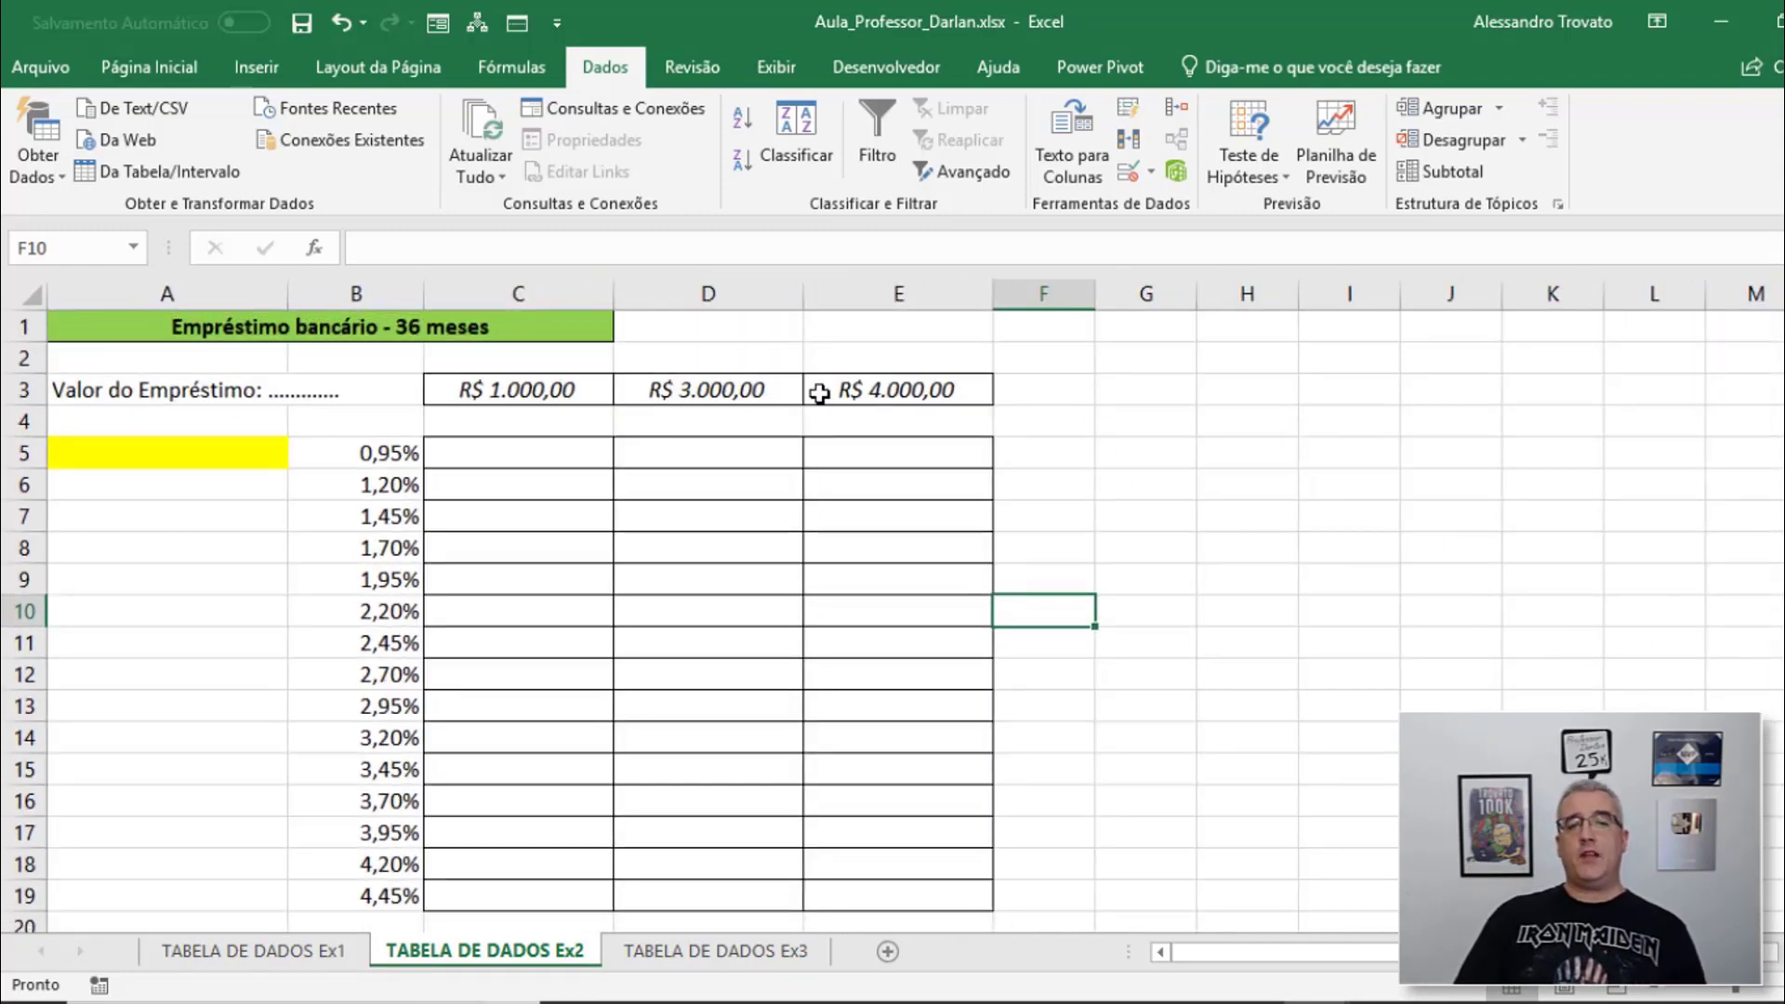
{"action": "left_click", "coordinate": [580, 388]}
{"action": "left_click", "coordinate": [696, 396]}
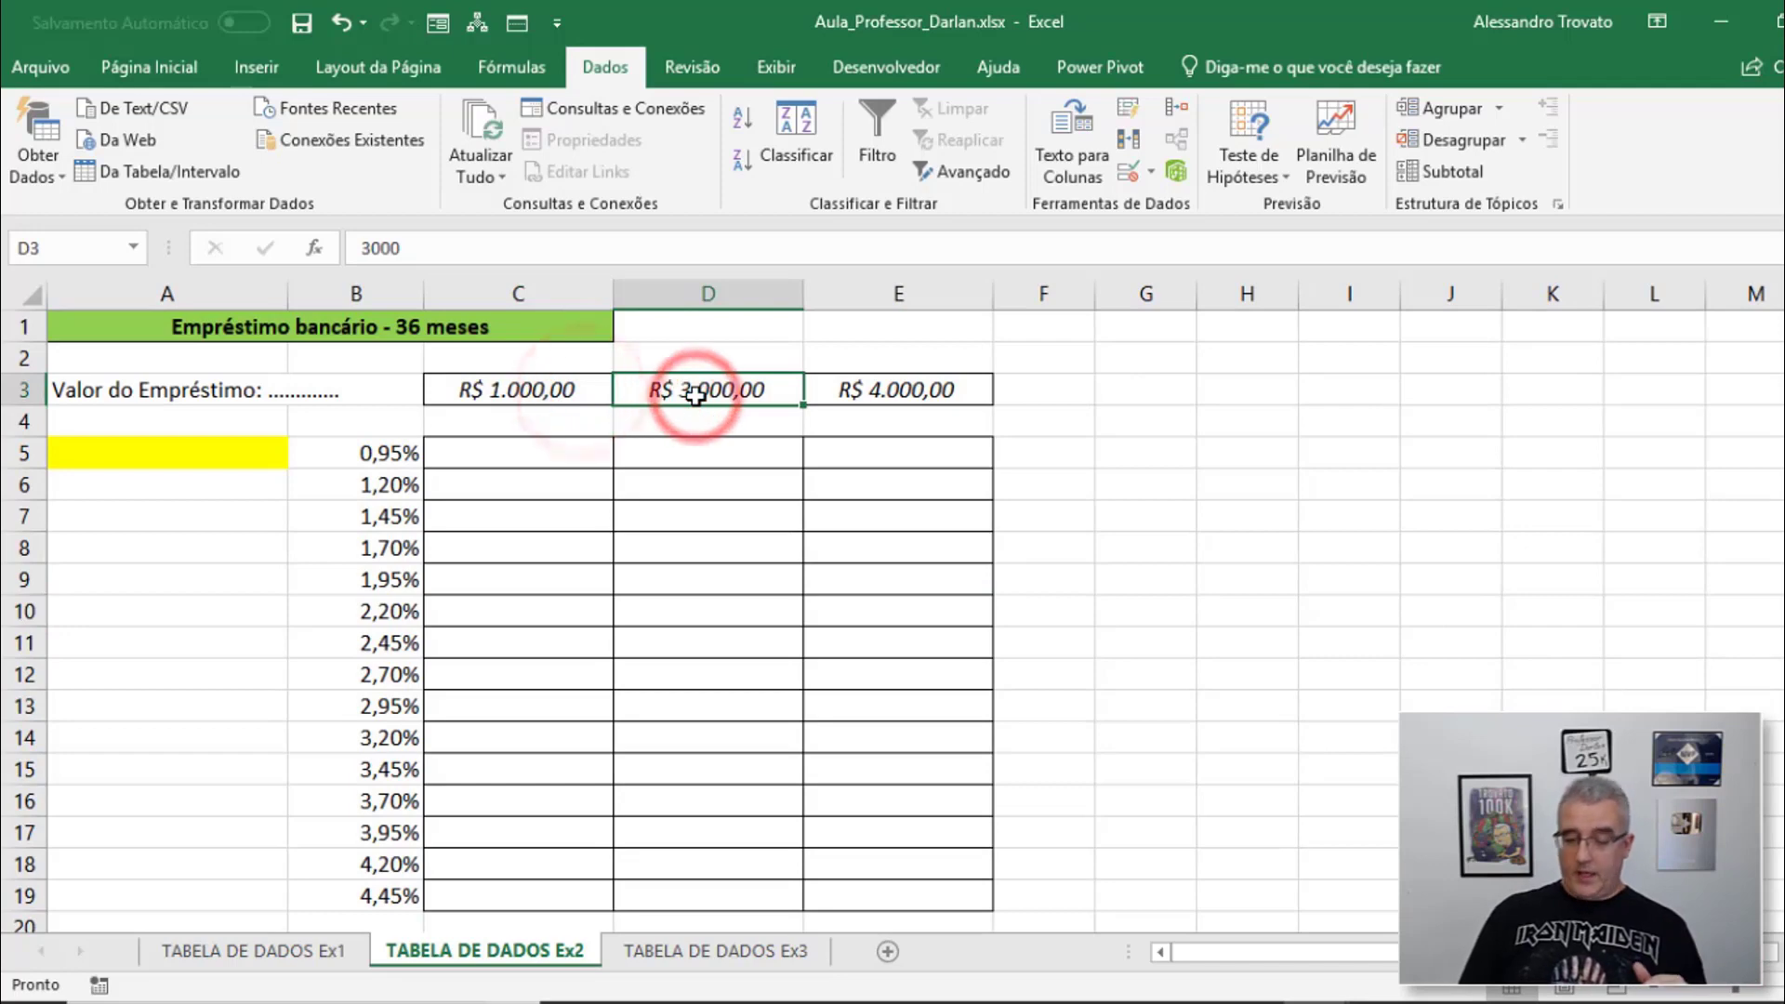
{"action": "key", "text": "Right"}
{"action": "type", "text": "5000"}
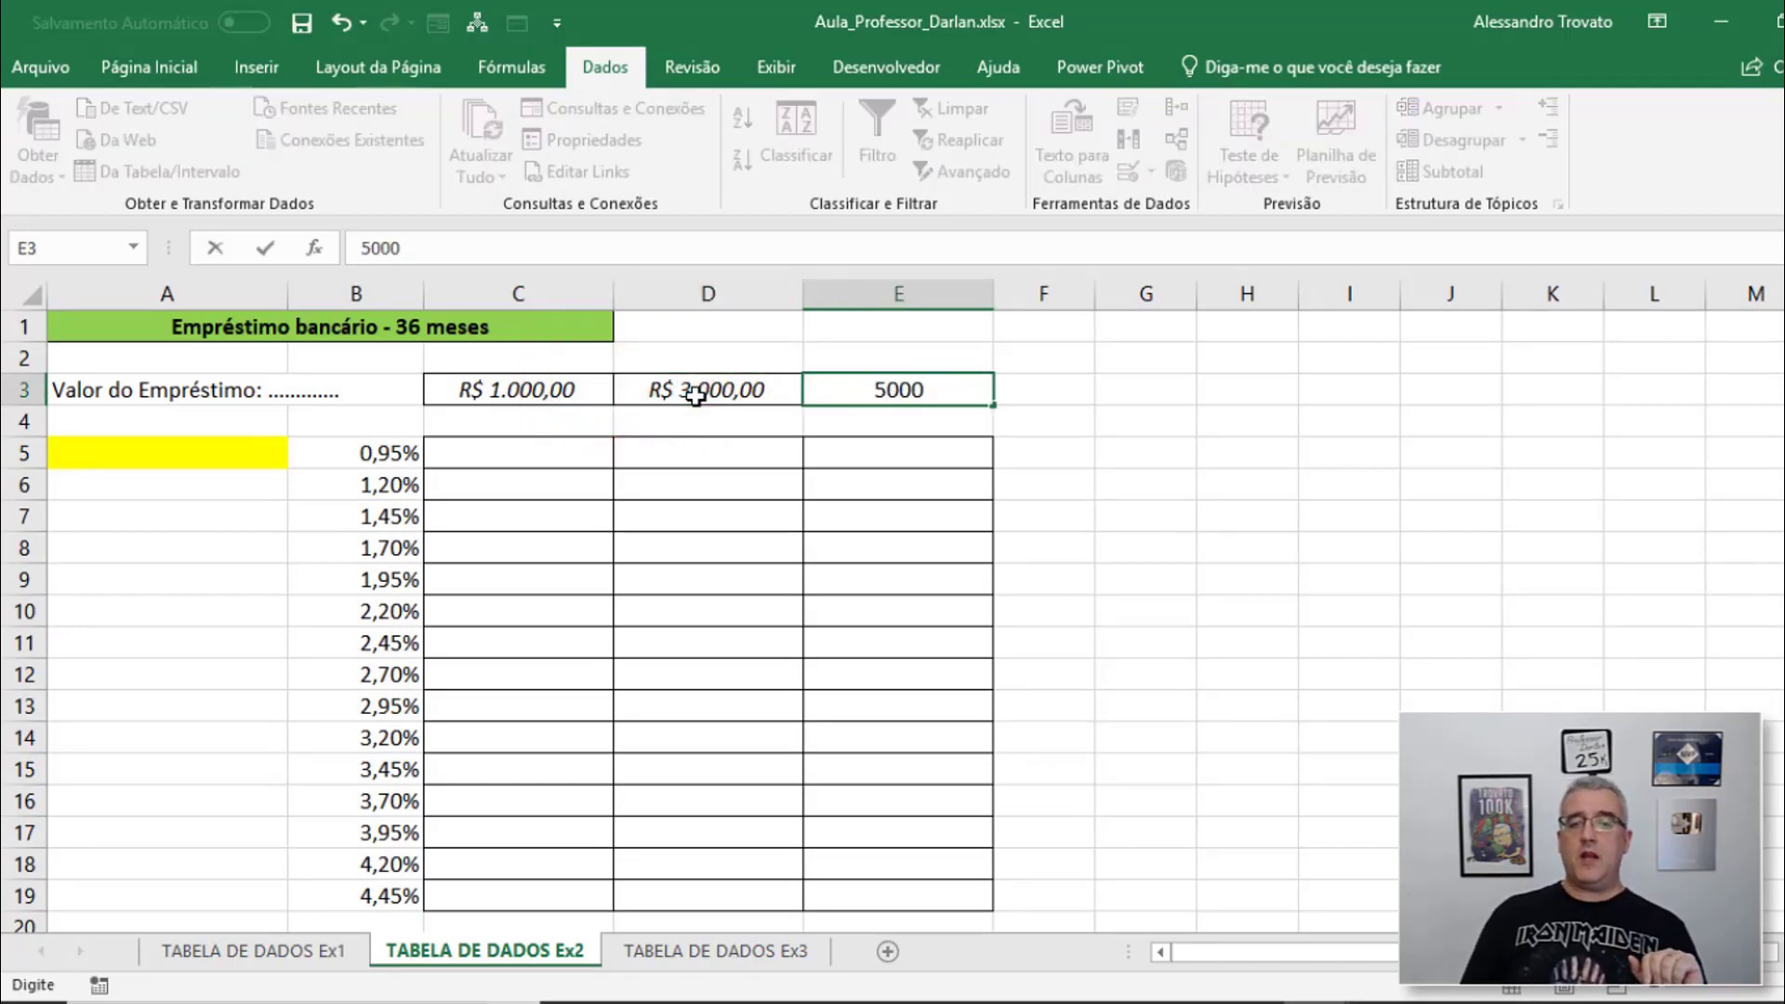
{"action": "key", "text": "Return"}
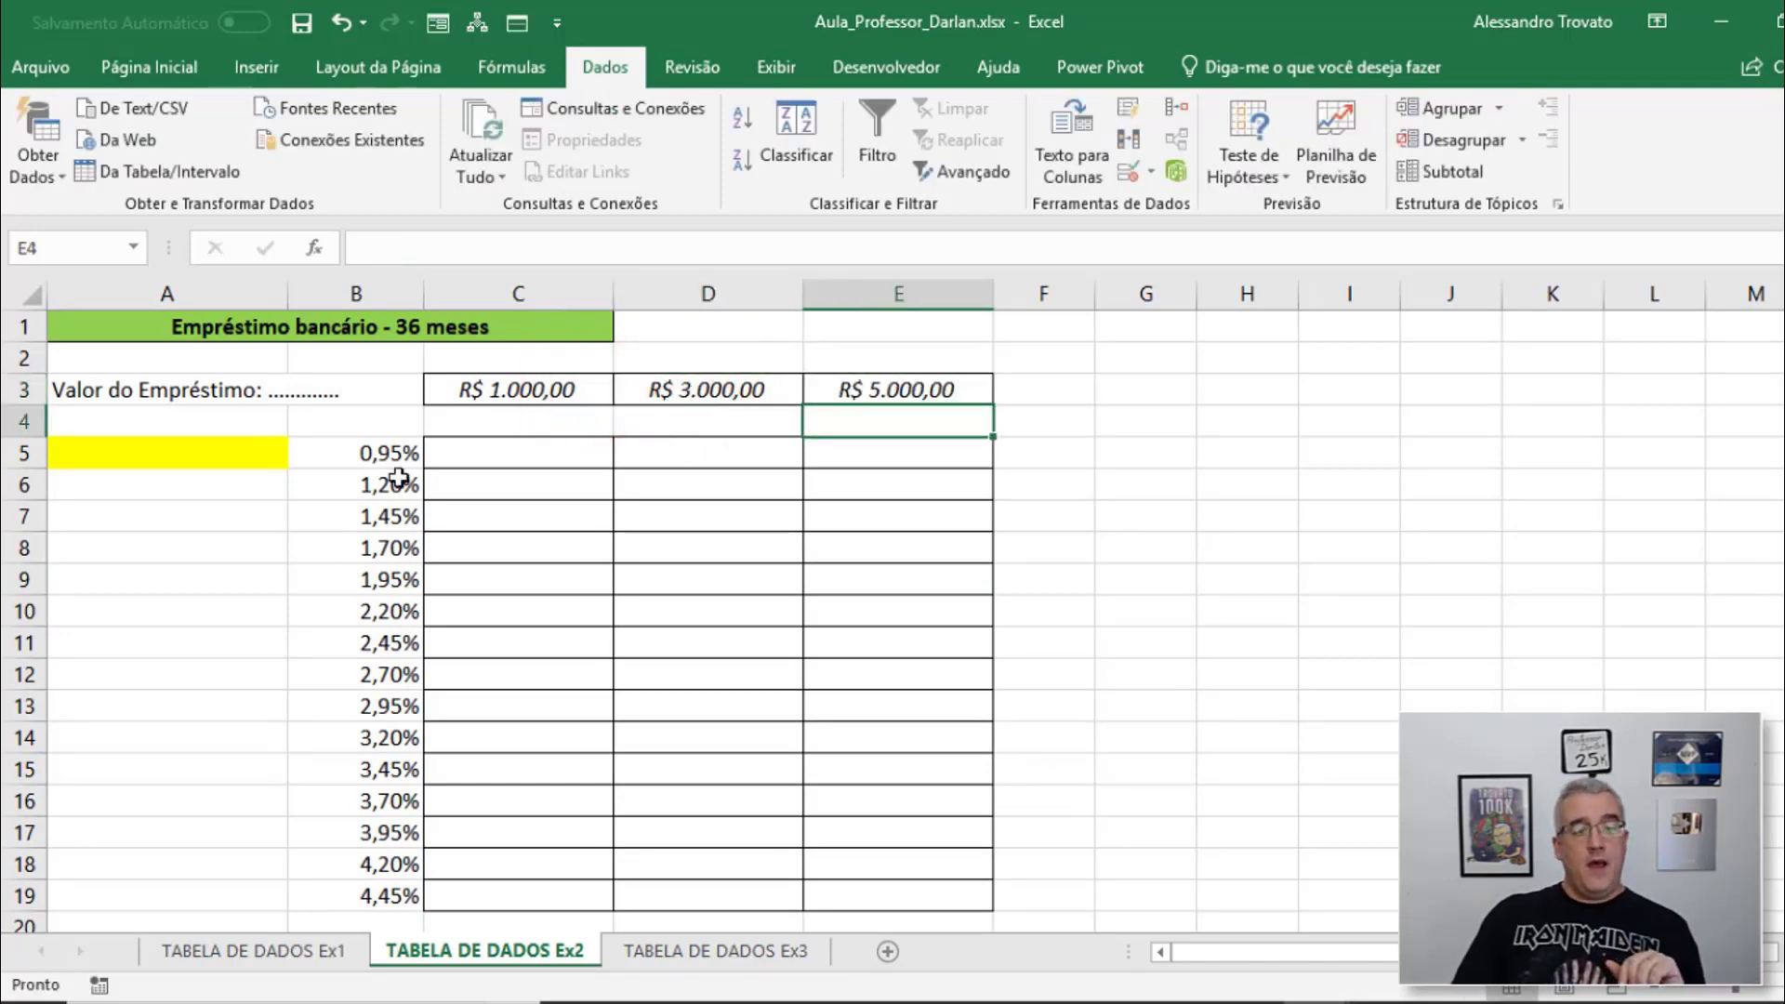
In C4, begin the installment formula =PGTO(A5;36;C3 using the yellow rate cell, 36 months and the first loan value
{"action": "left_click", "coordinate": [205, 458]}
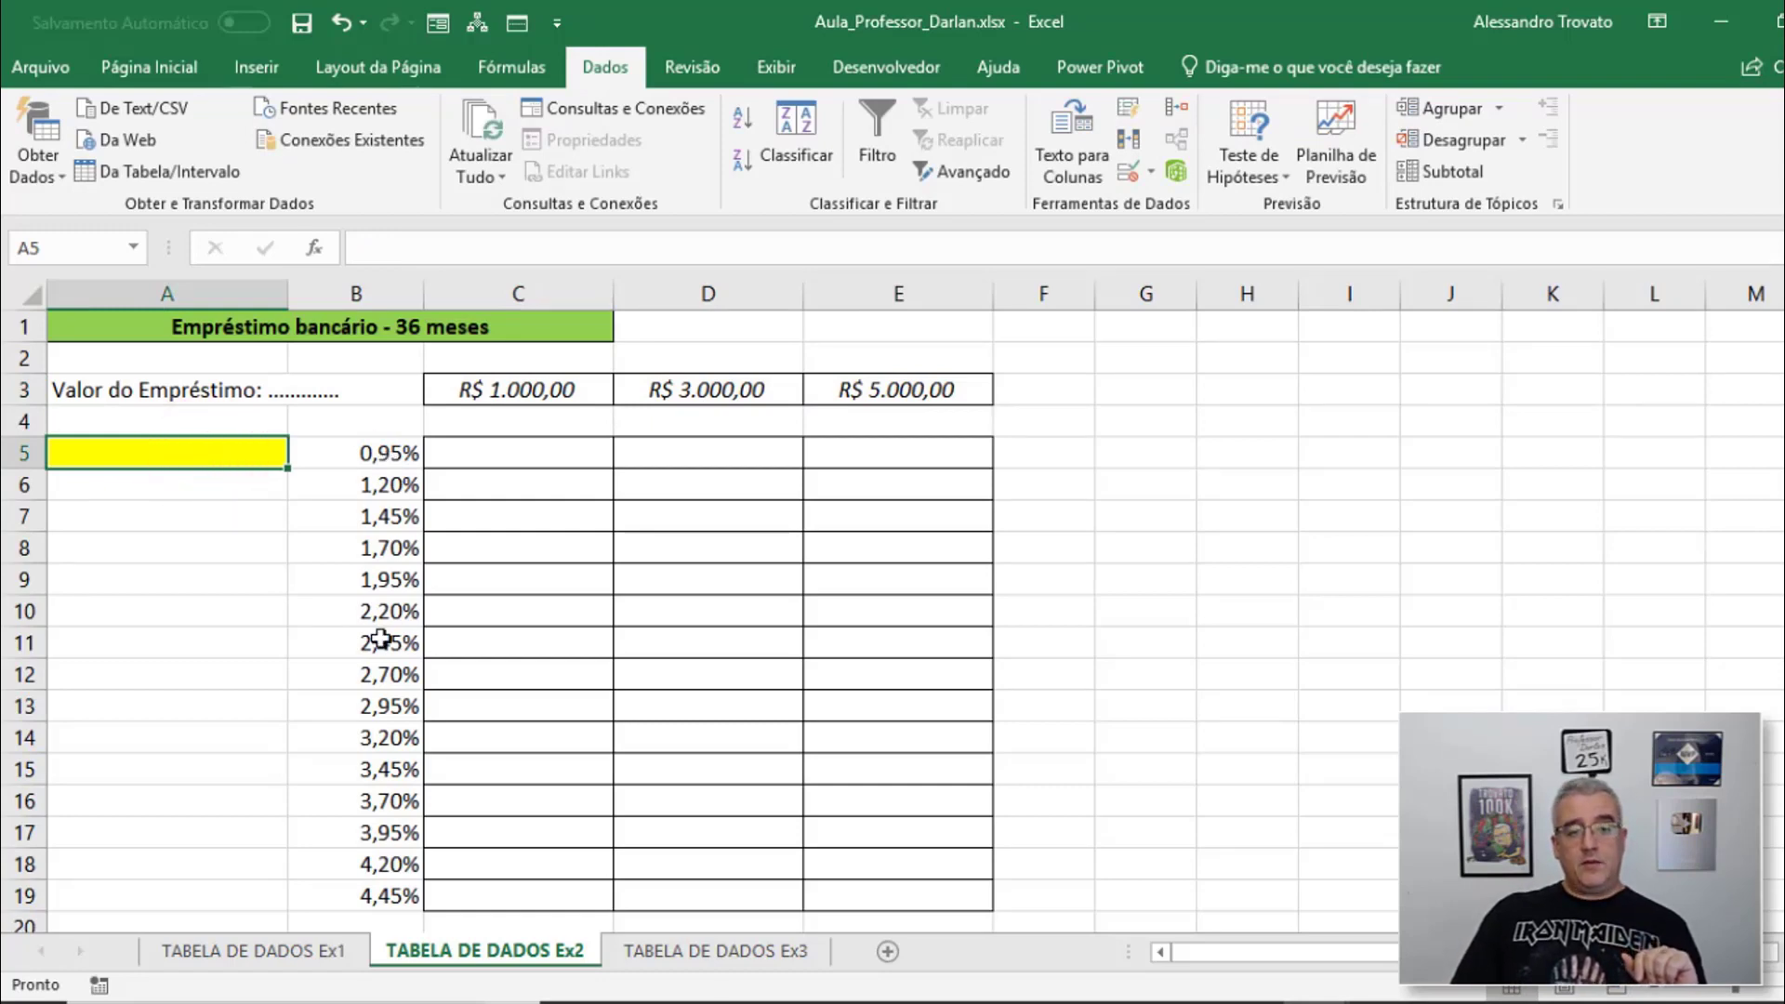
{"action": "left_click", "coordinate": [541, 428]}
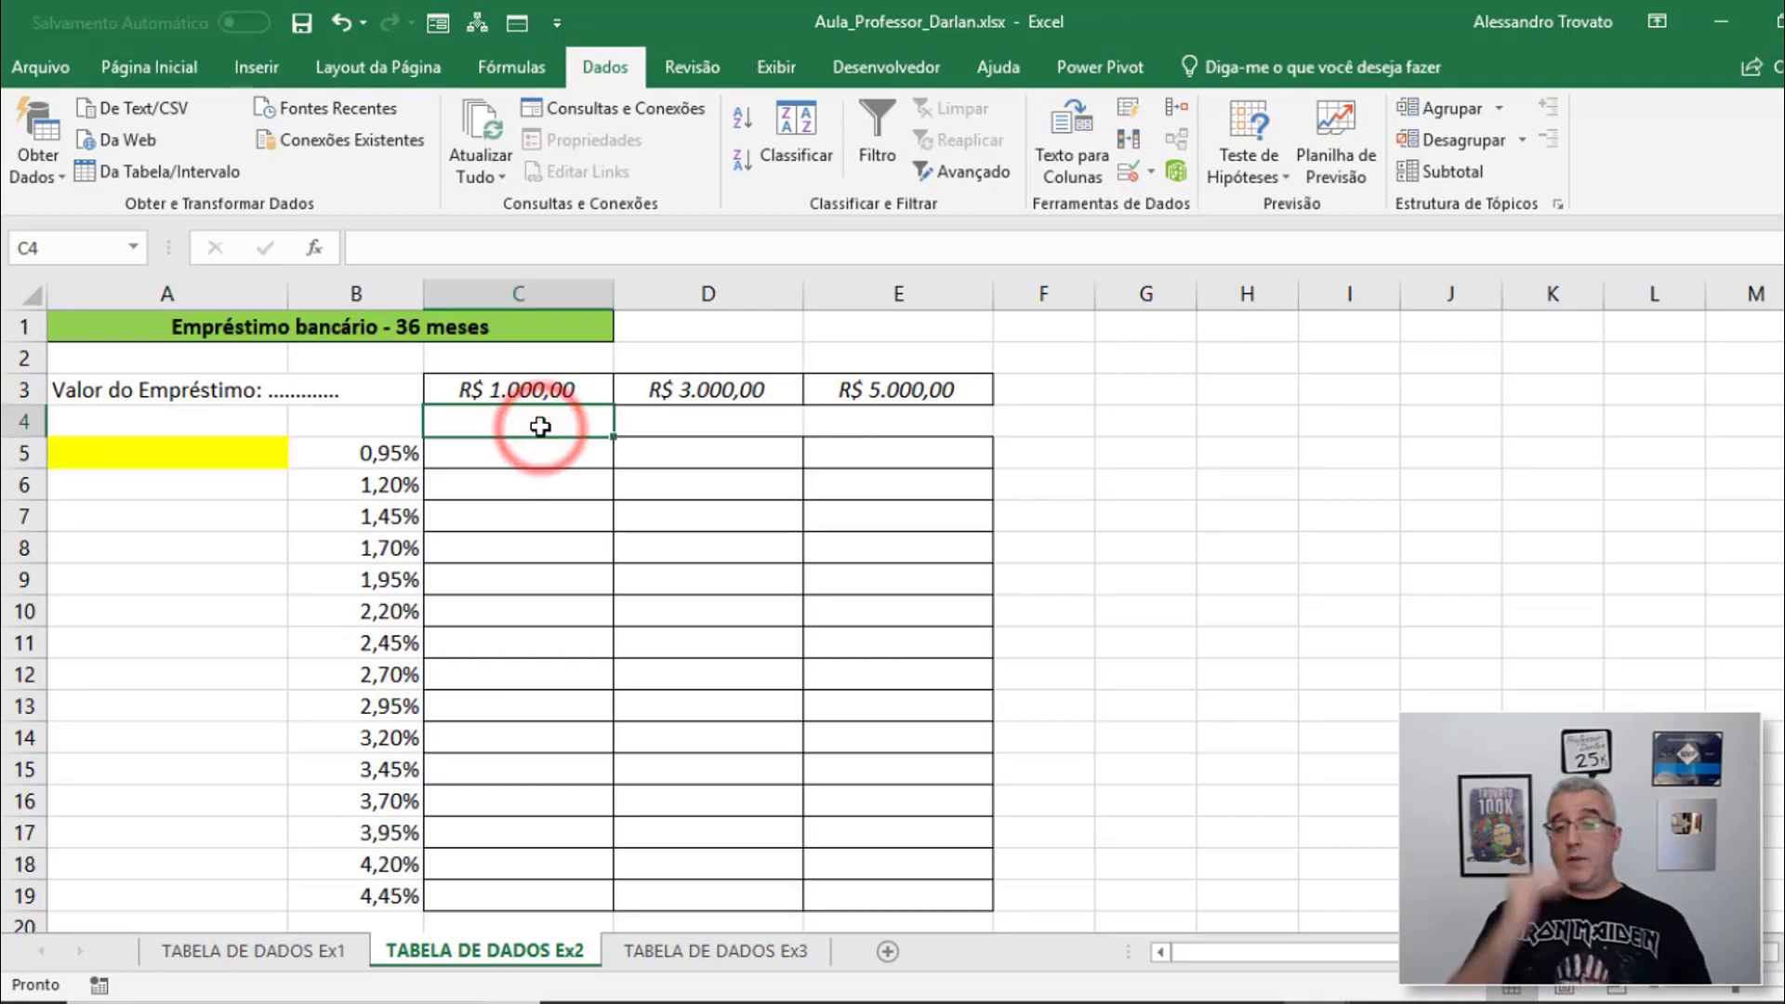
{"action": "type", "text": "=pgto("}
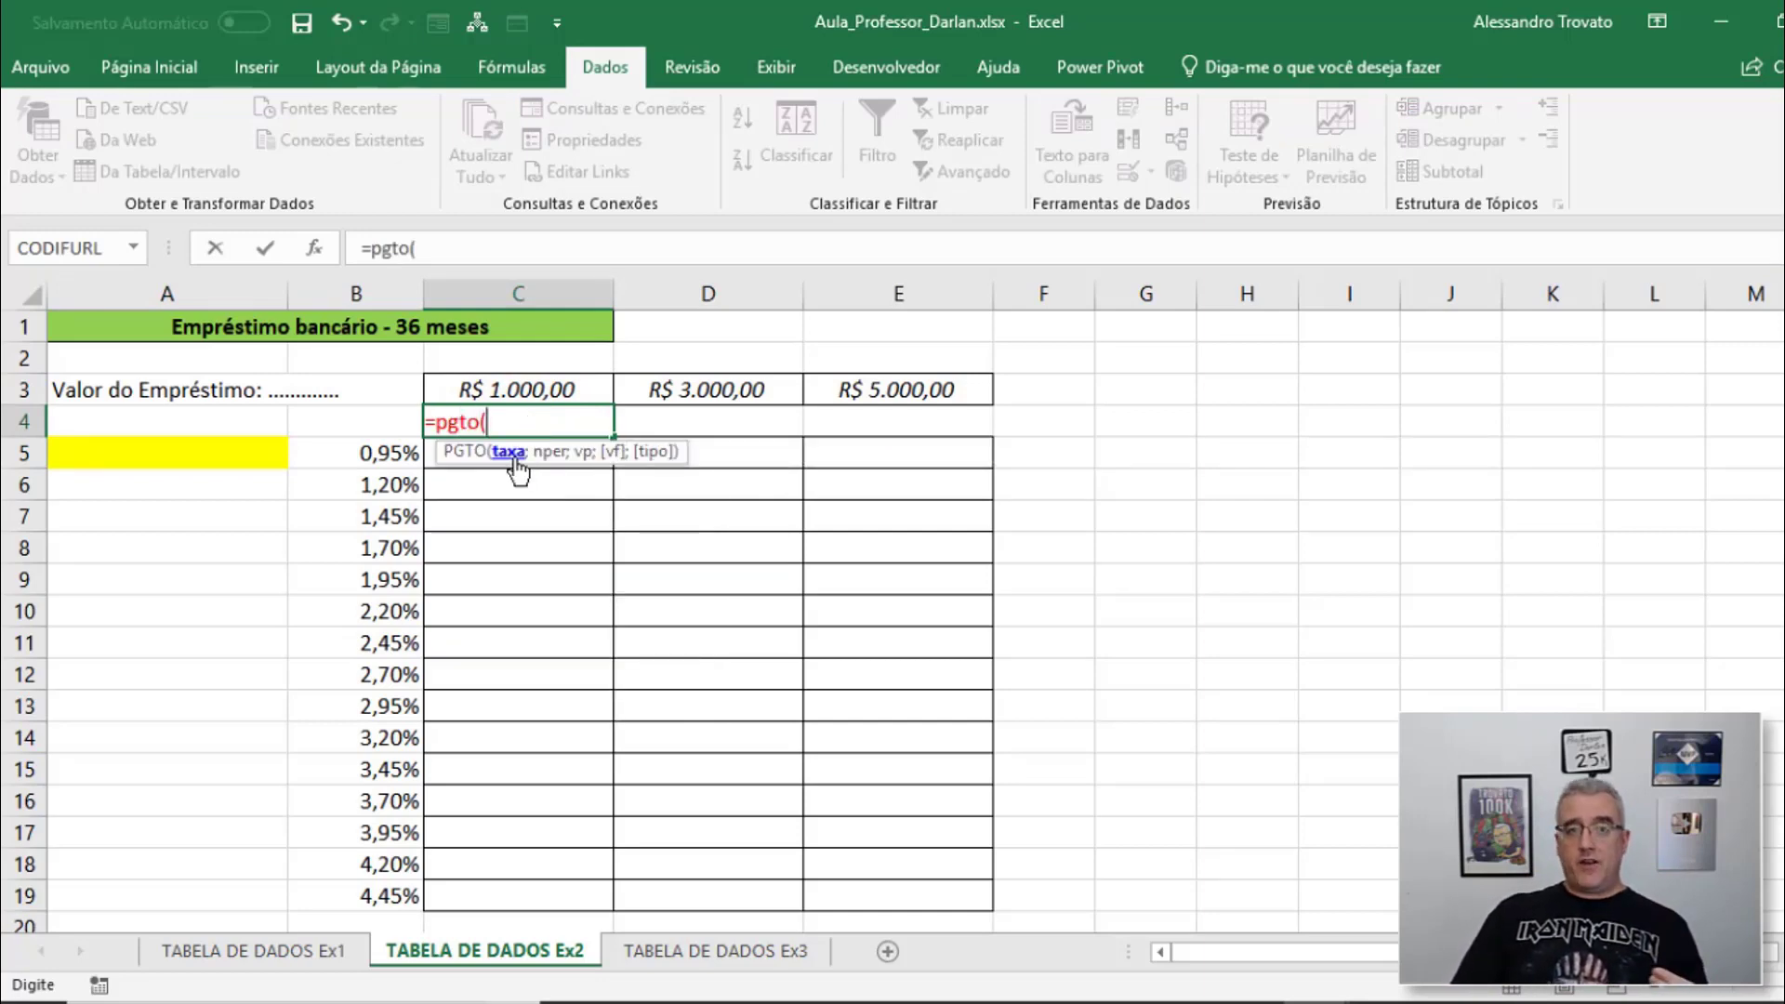
{"action": "left_click", "coordinate": [270, 452]}
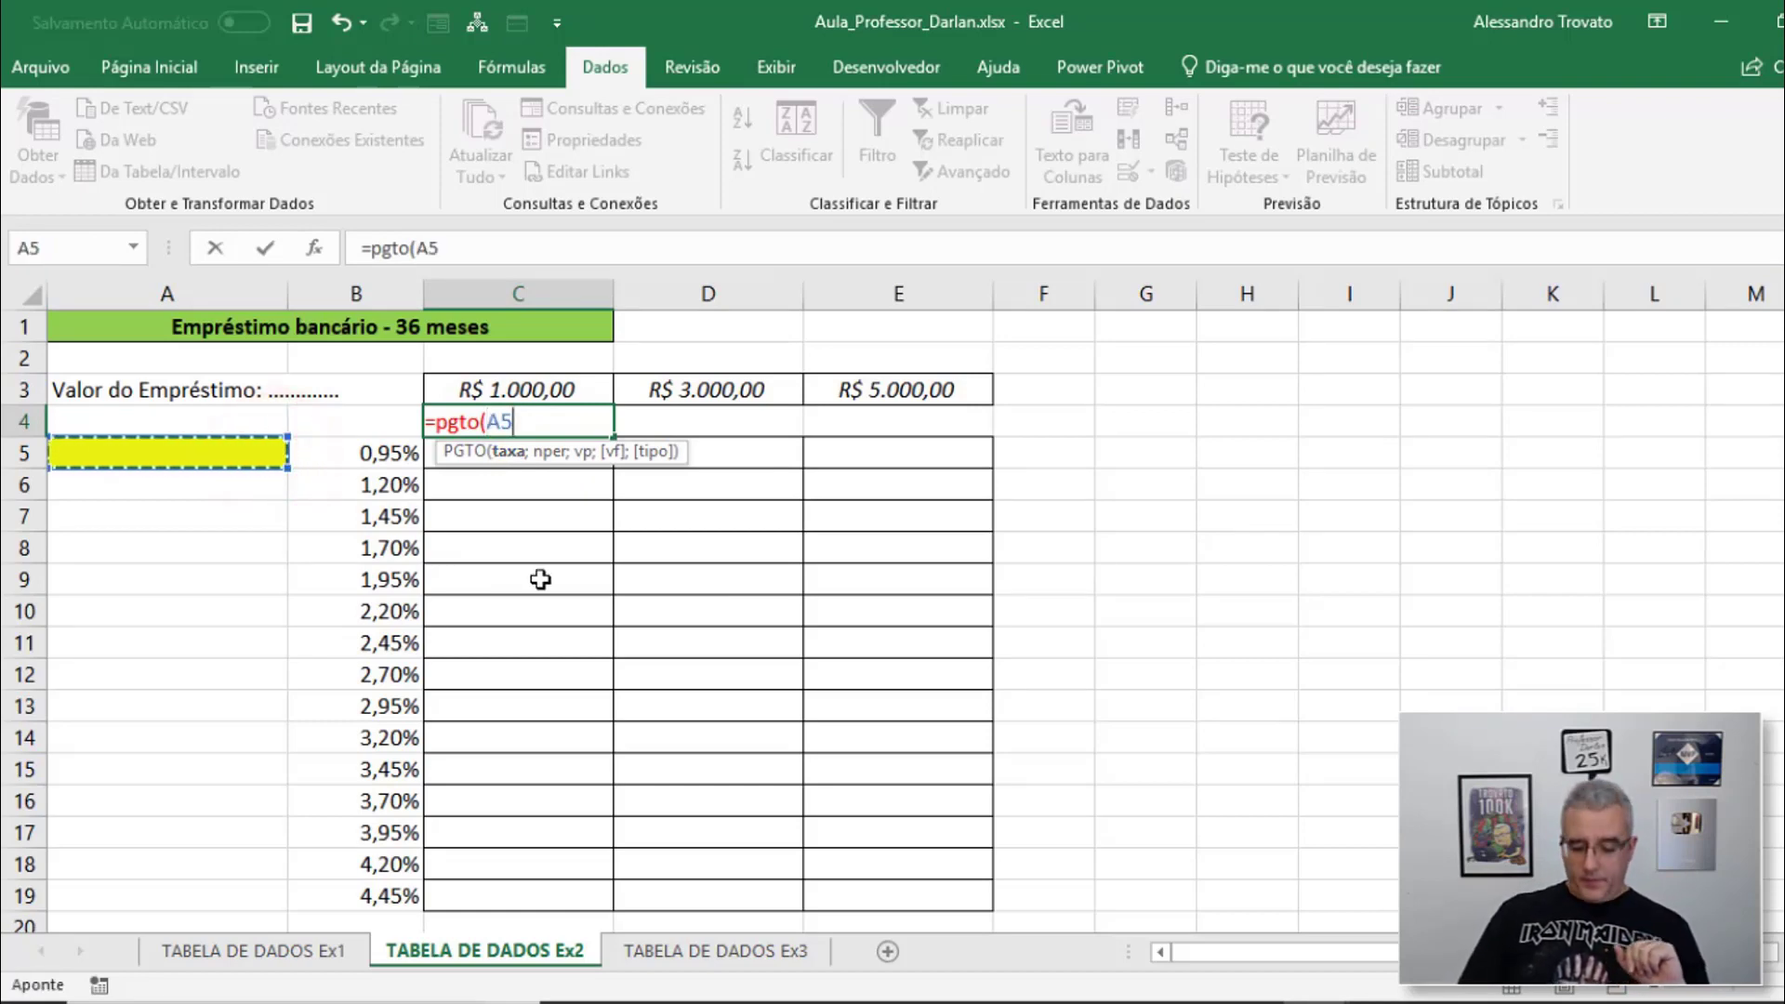
{"action": "type", "text": ";"}
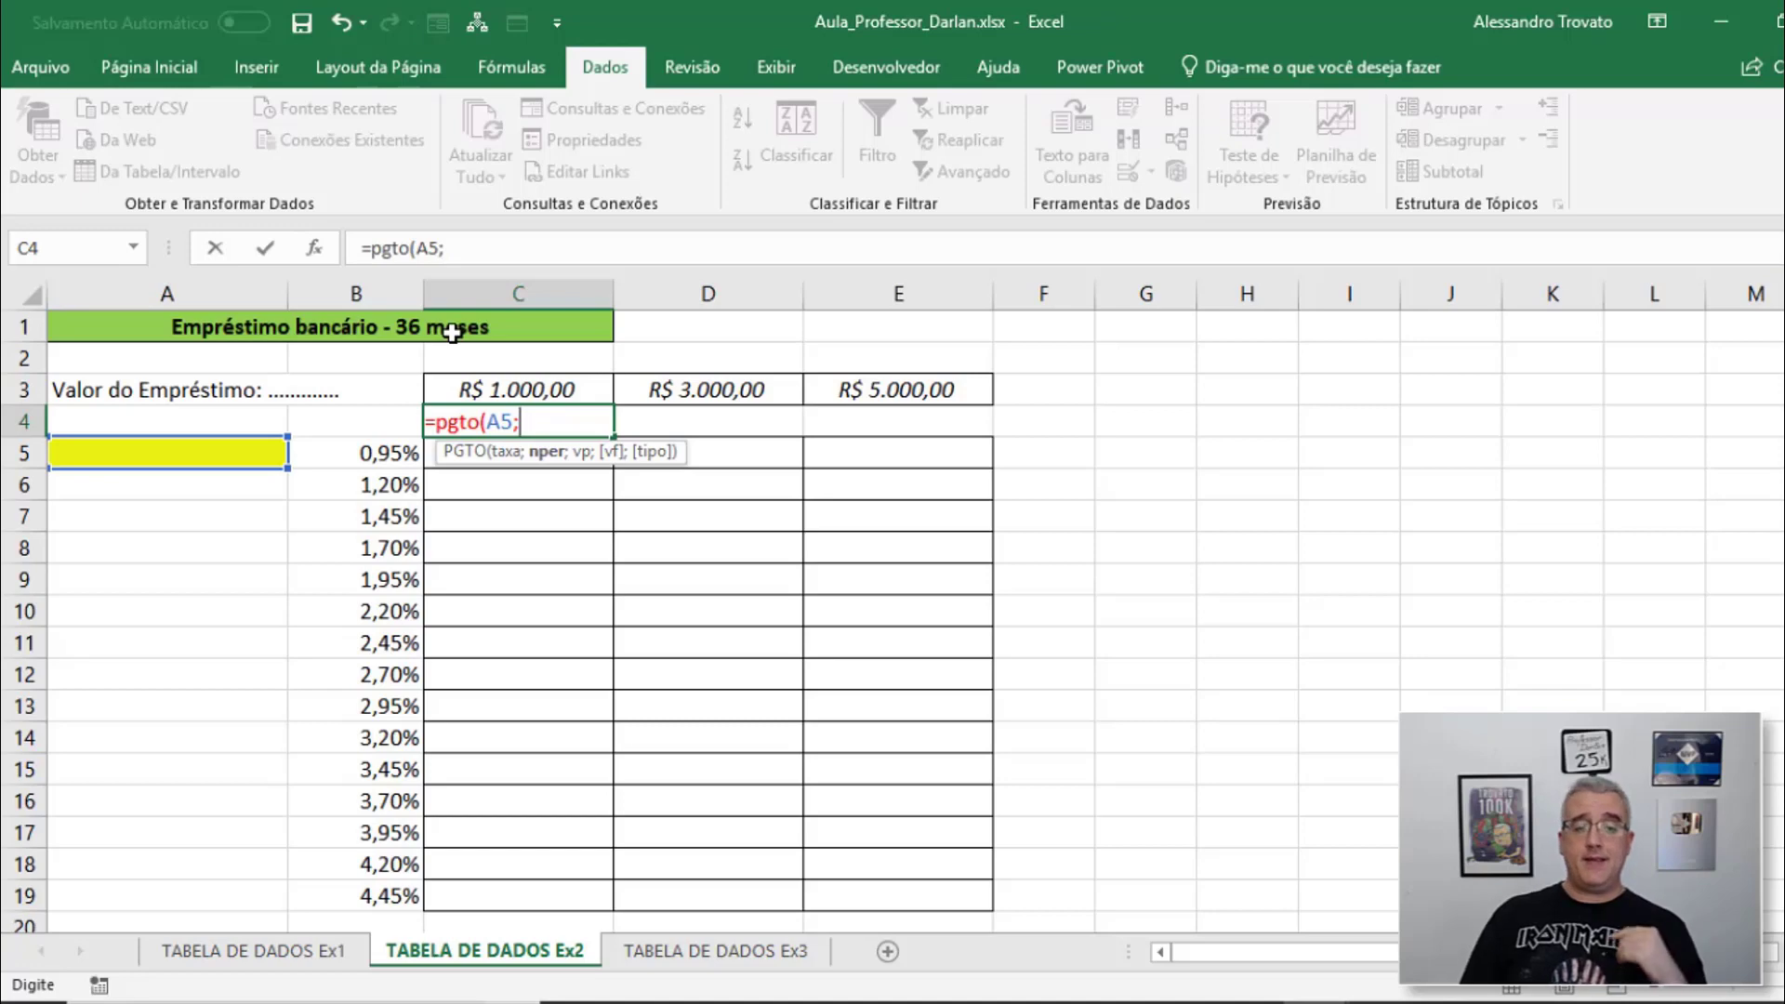
{"action": "type", "text": "36"}
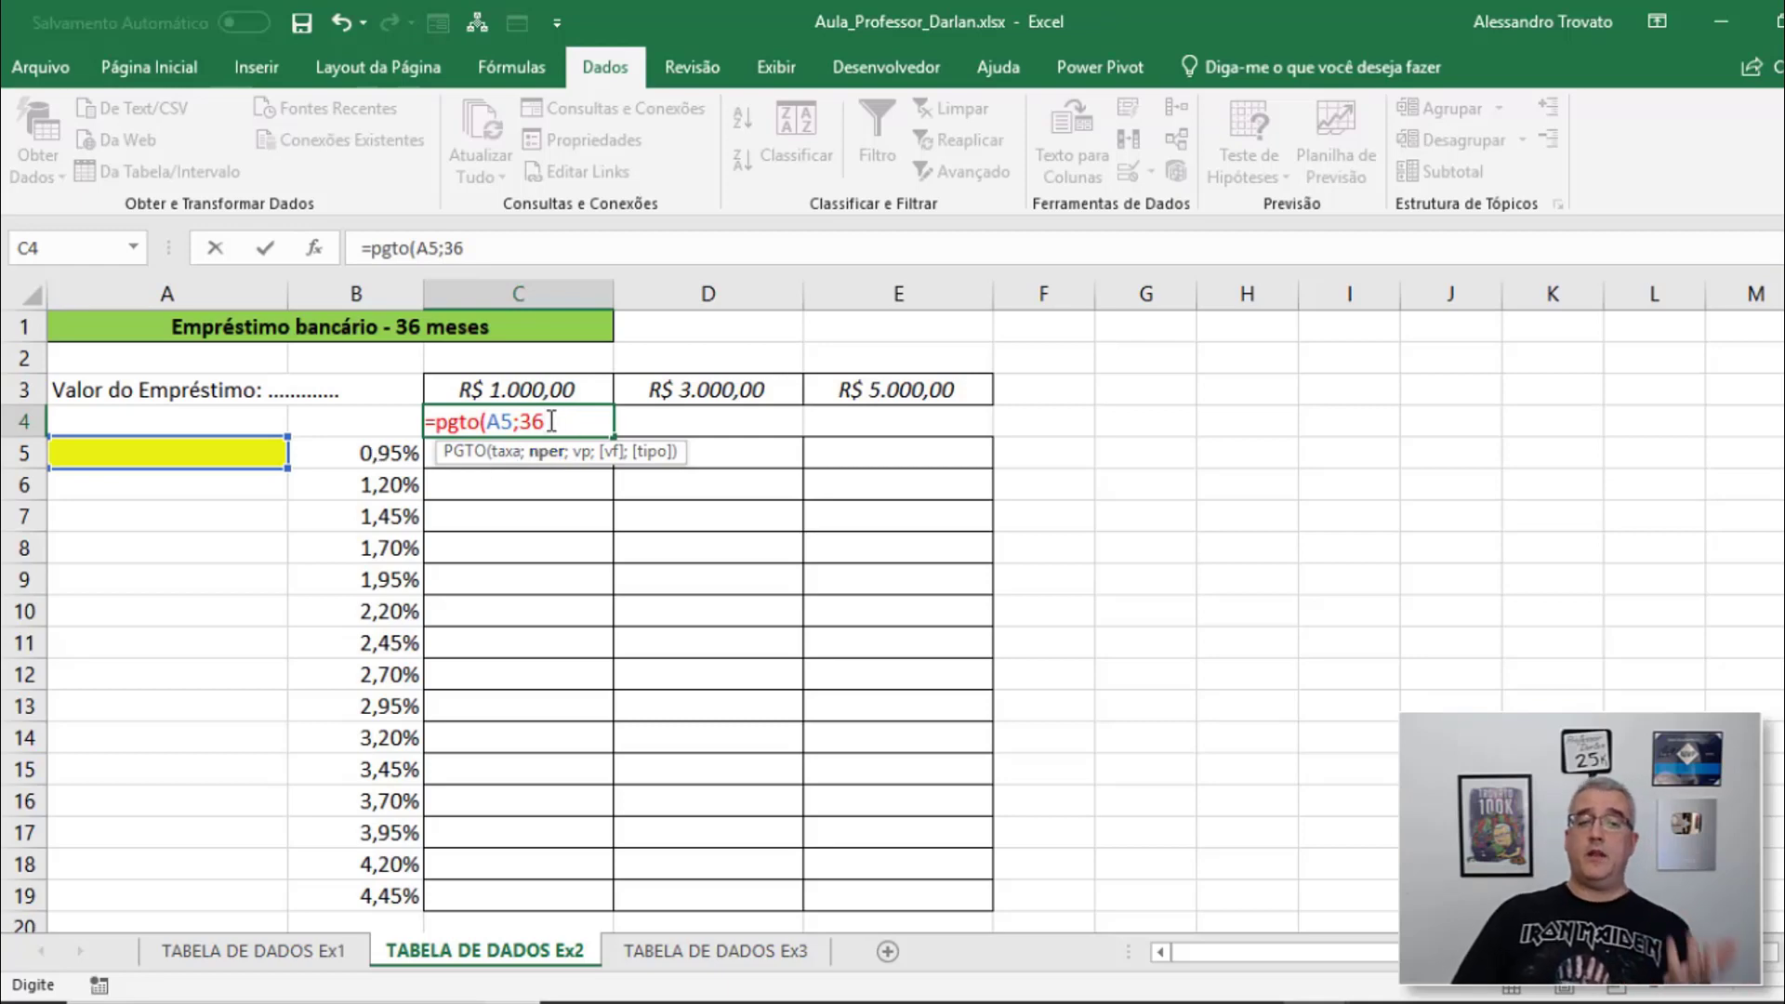
{"action": "left_click_drag", "start_coordinate": [529, 418], "coordinate": [545, 456]}
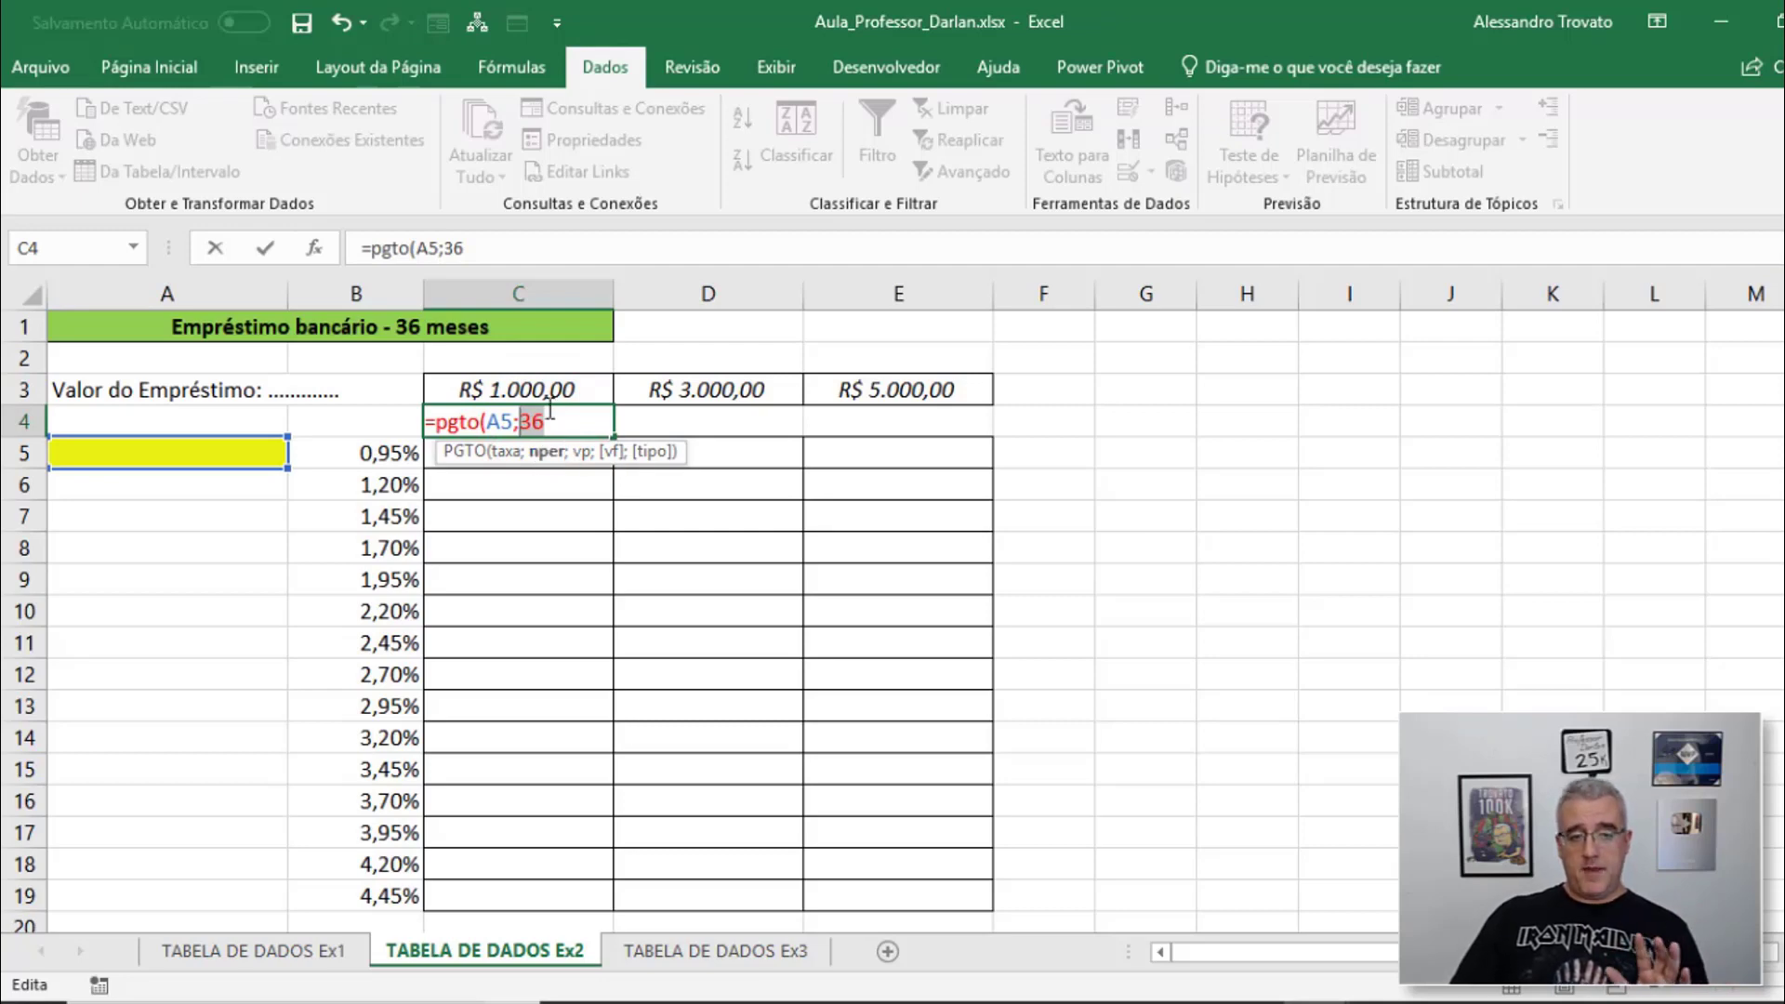
{"action": "type", "text": ";"}
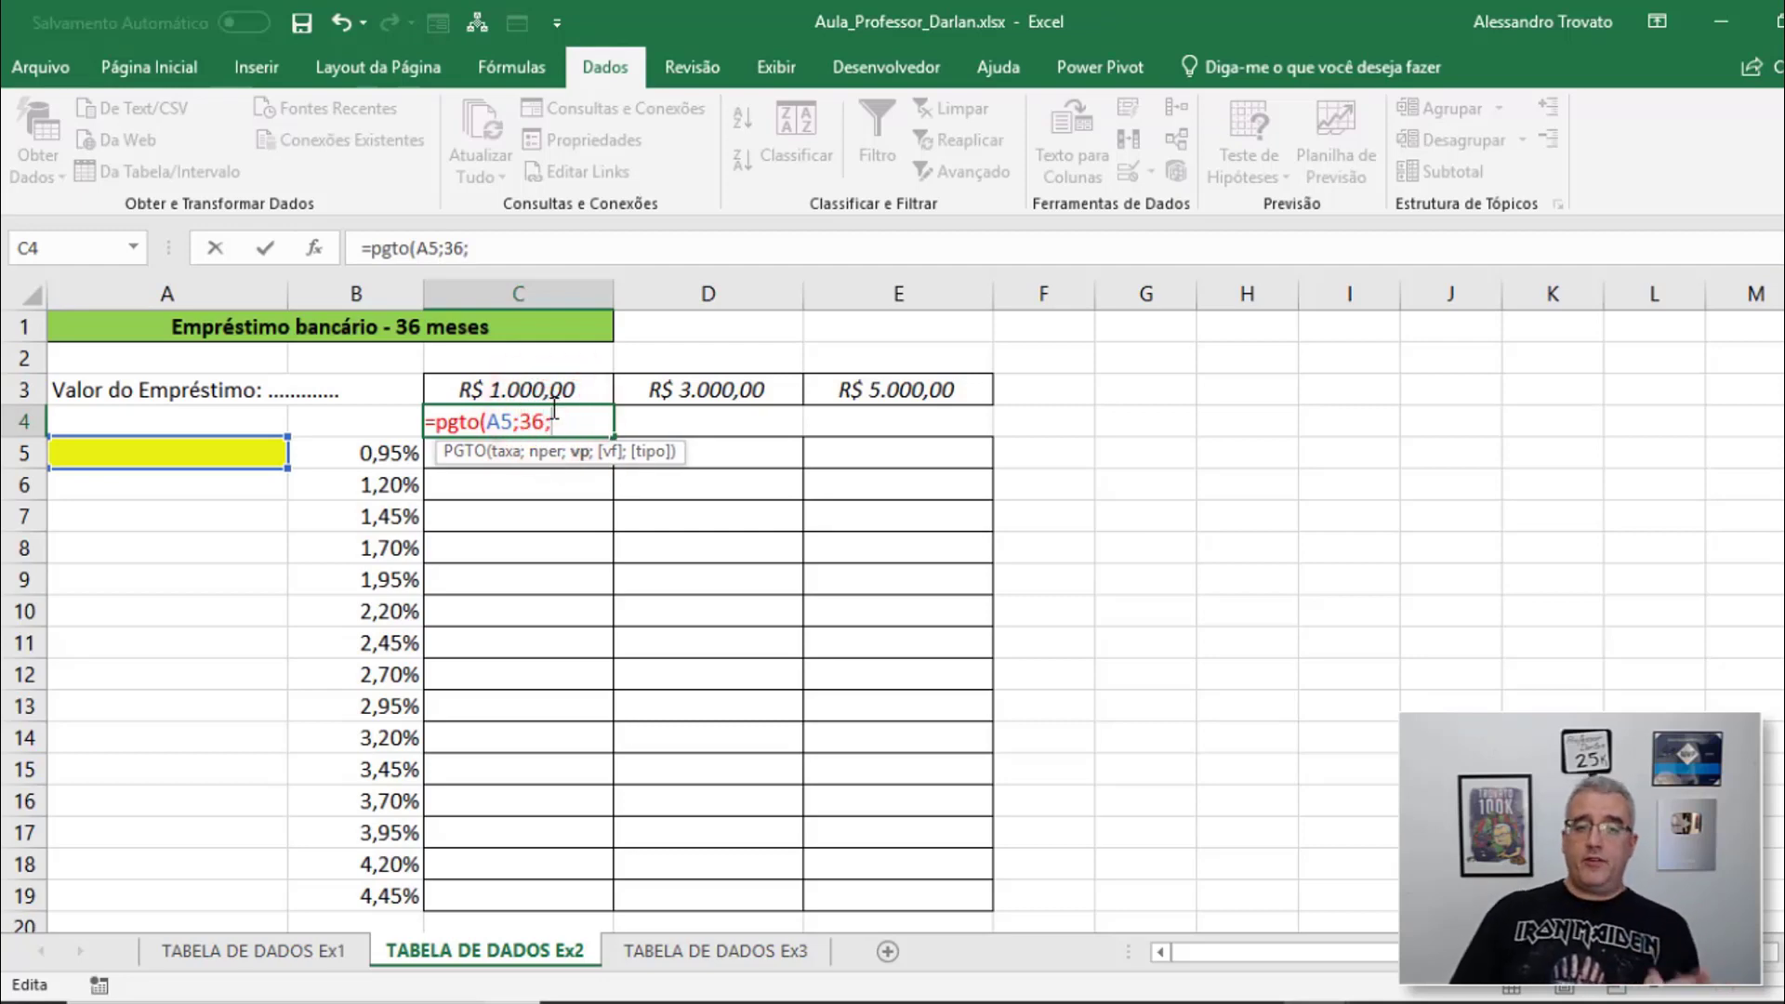
{"action": "left_click", "coordinate": [584, 390]}
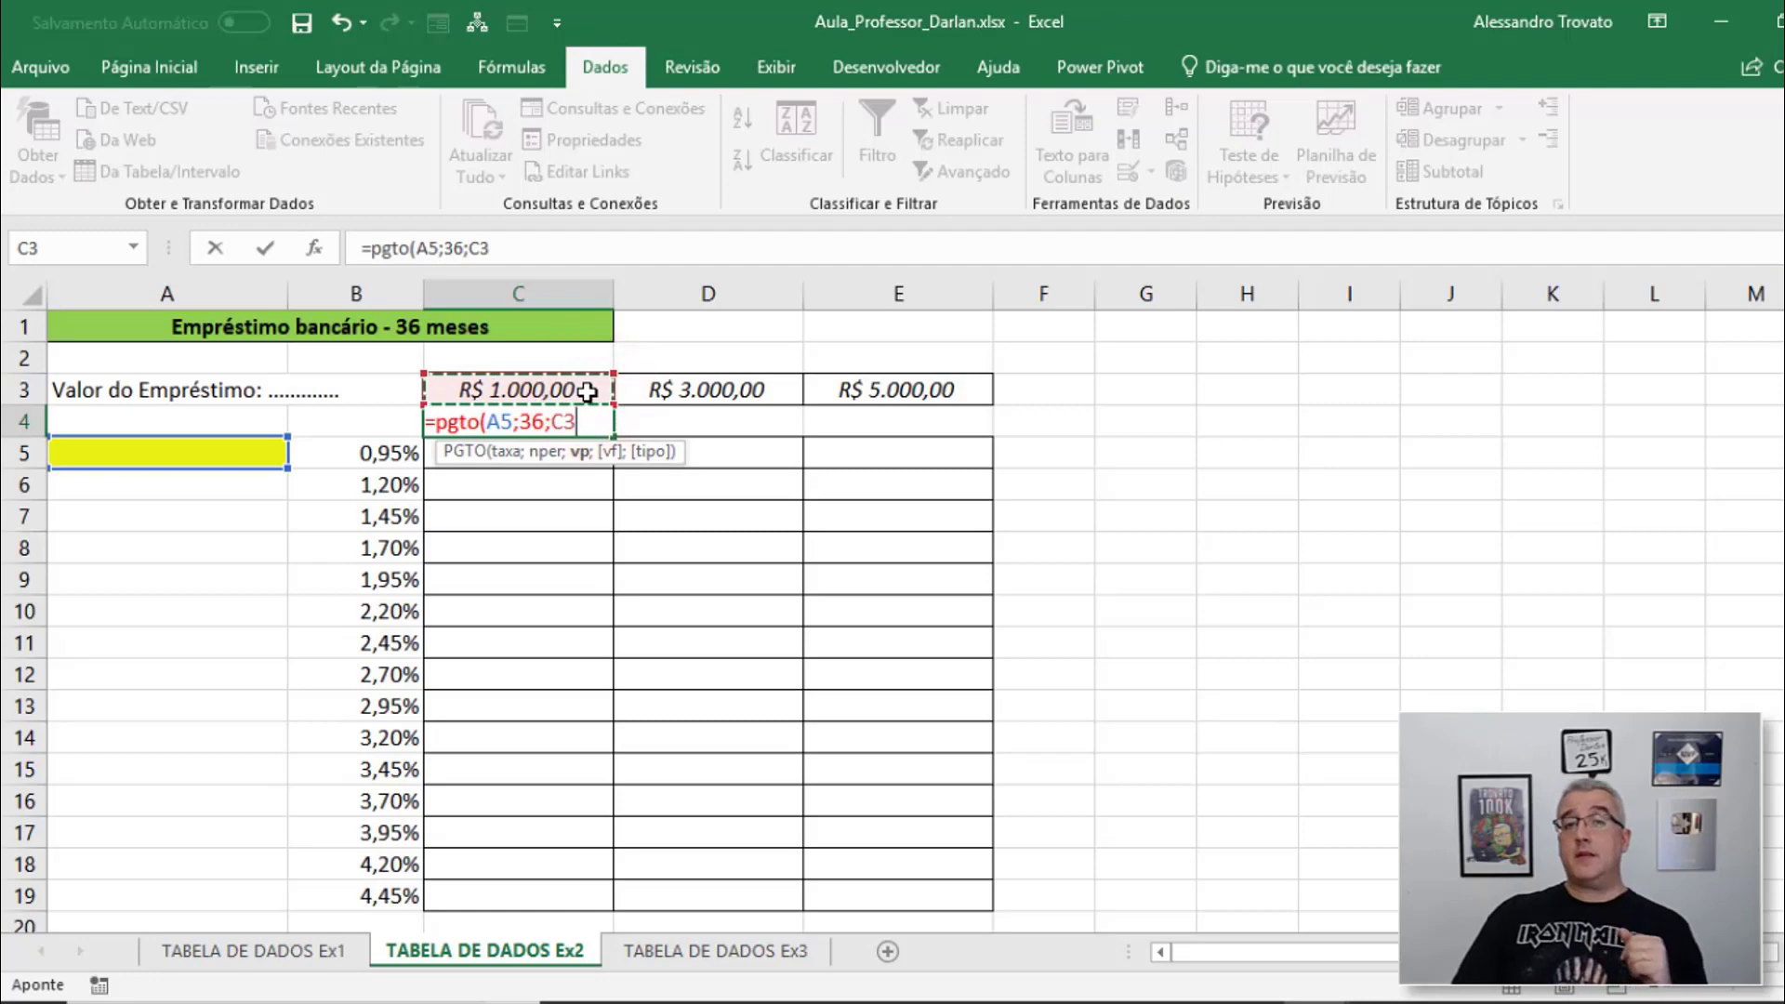
Lock the loan reference by row and the rate reference fully so C4 holds =PGTO($A$5;36;C$3)
{"action": "key", "text": "F4"}
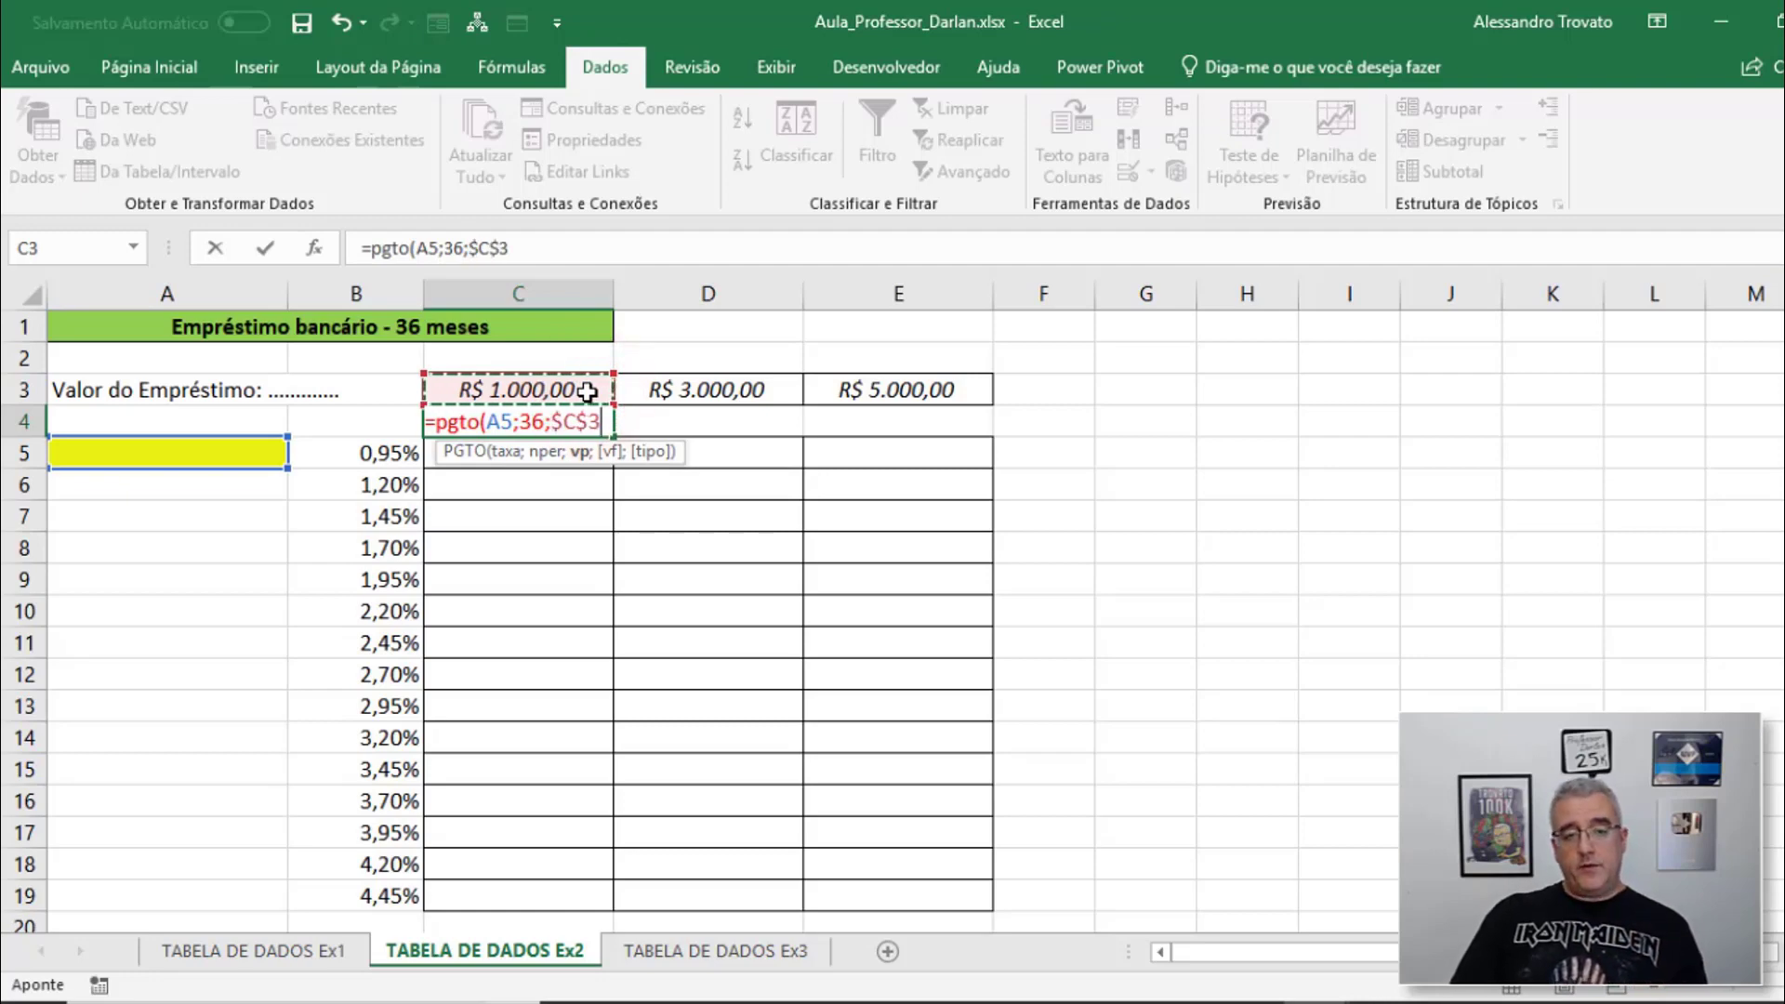
{"action": "key", "text": "F4"}
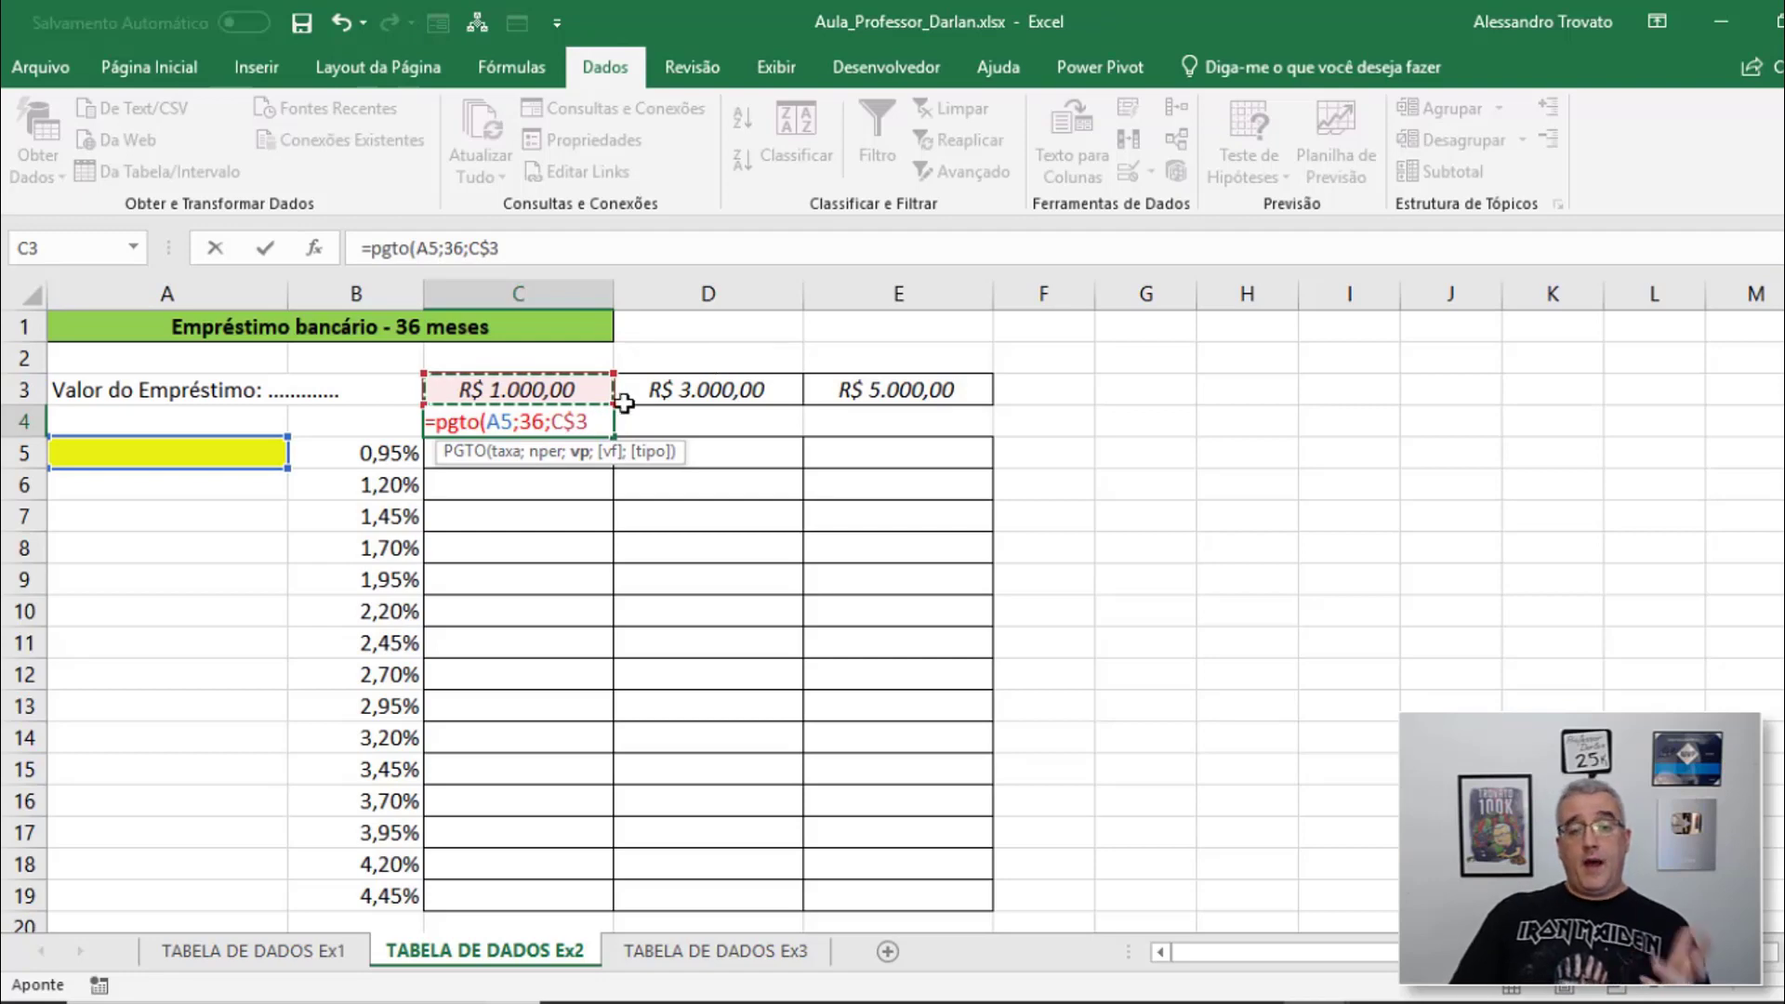
{"action": "left_click", "coordinate": [507, 423]}
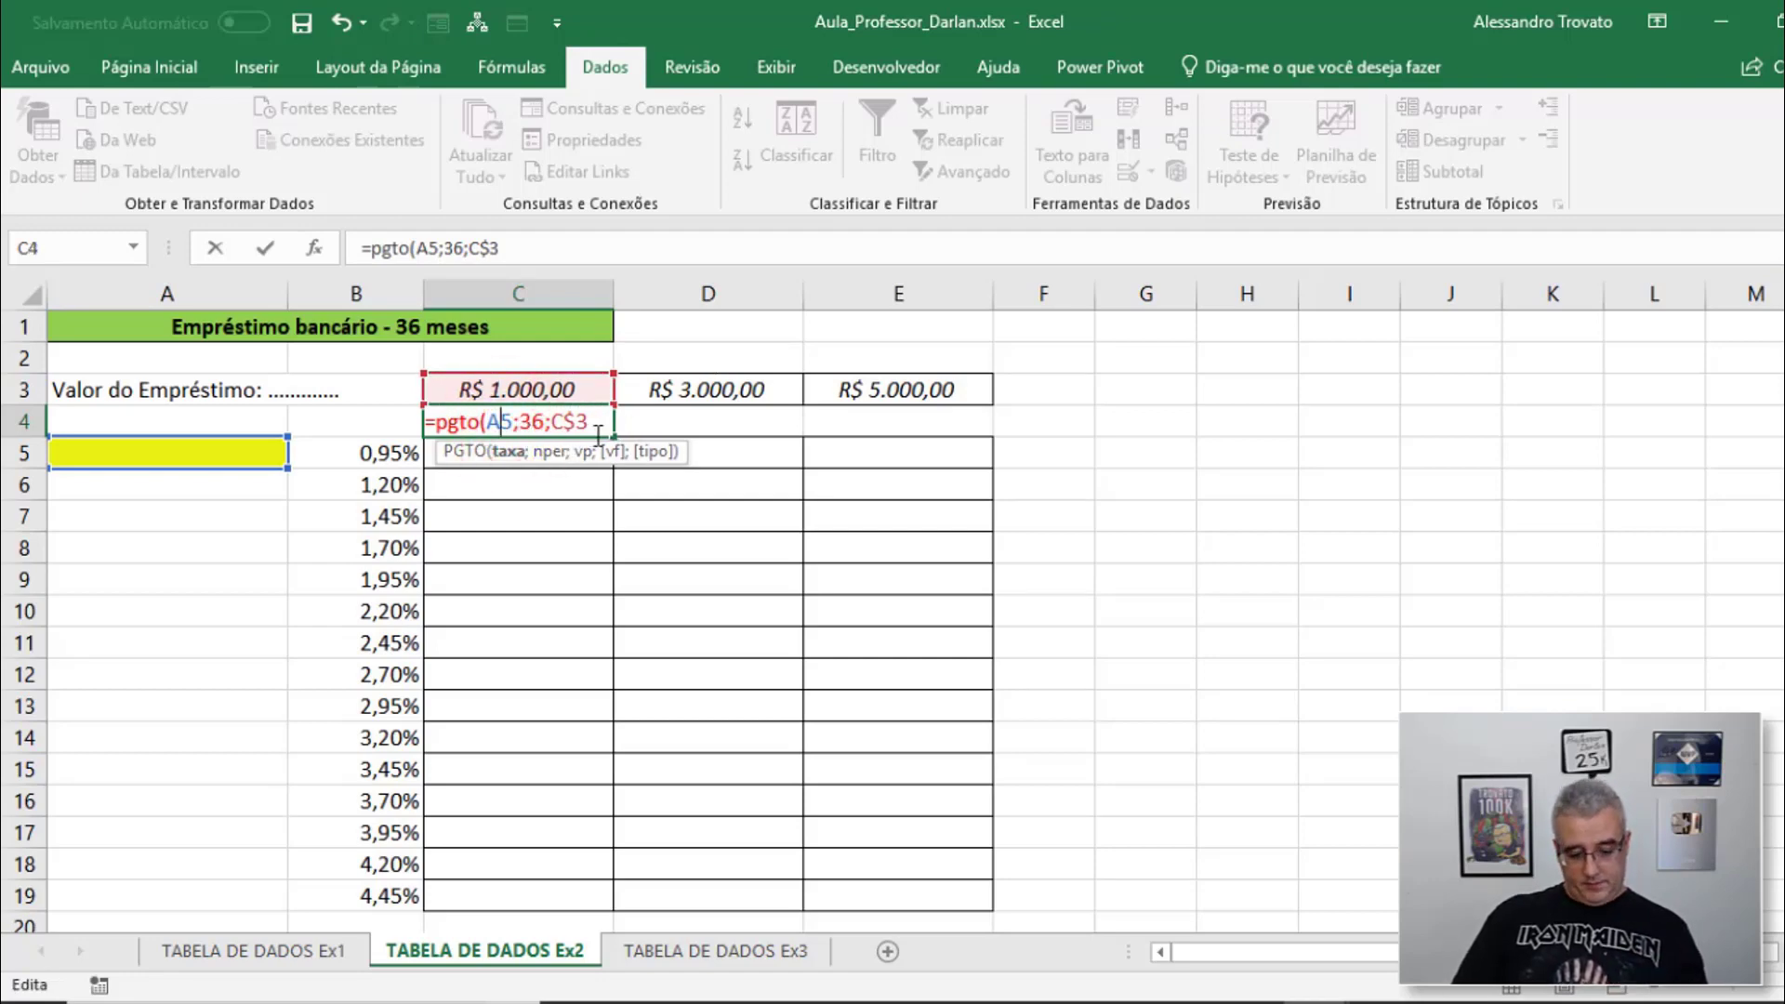
{"action": "key", "text": "F4"}
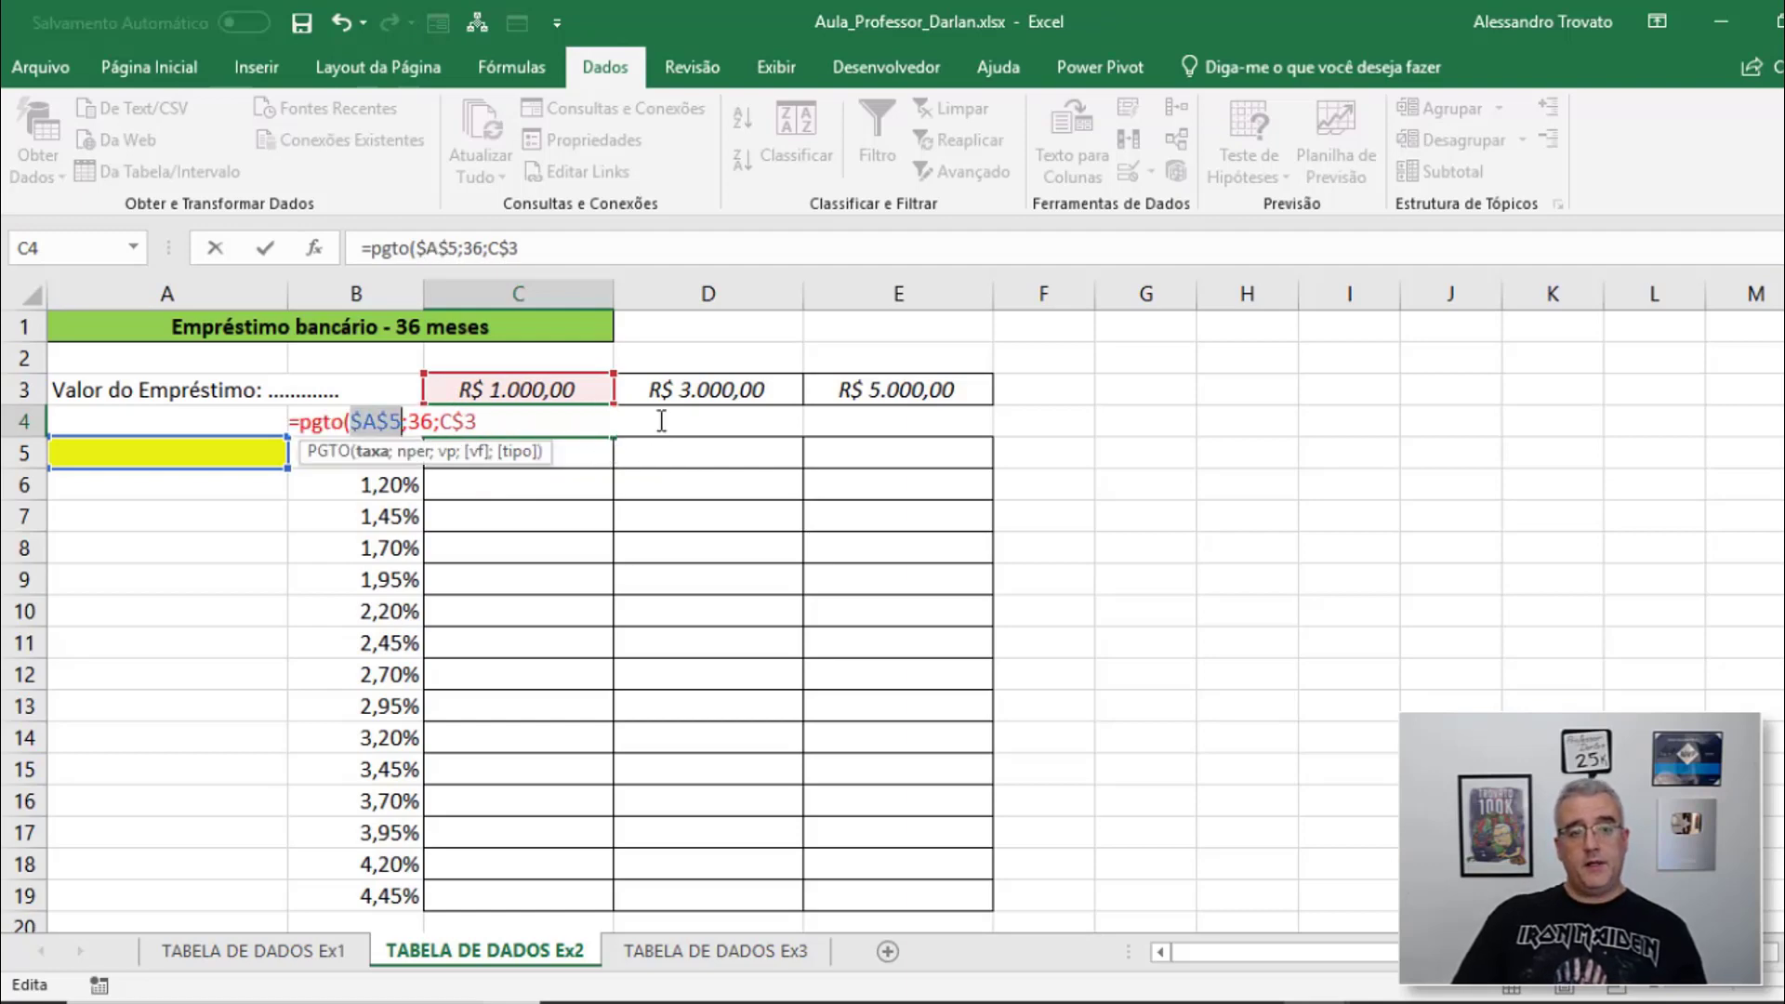
{"action": "key", "text": "Return"}
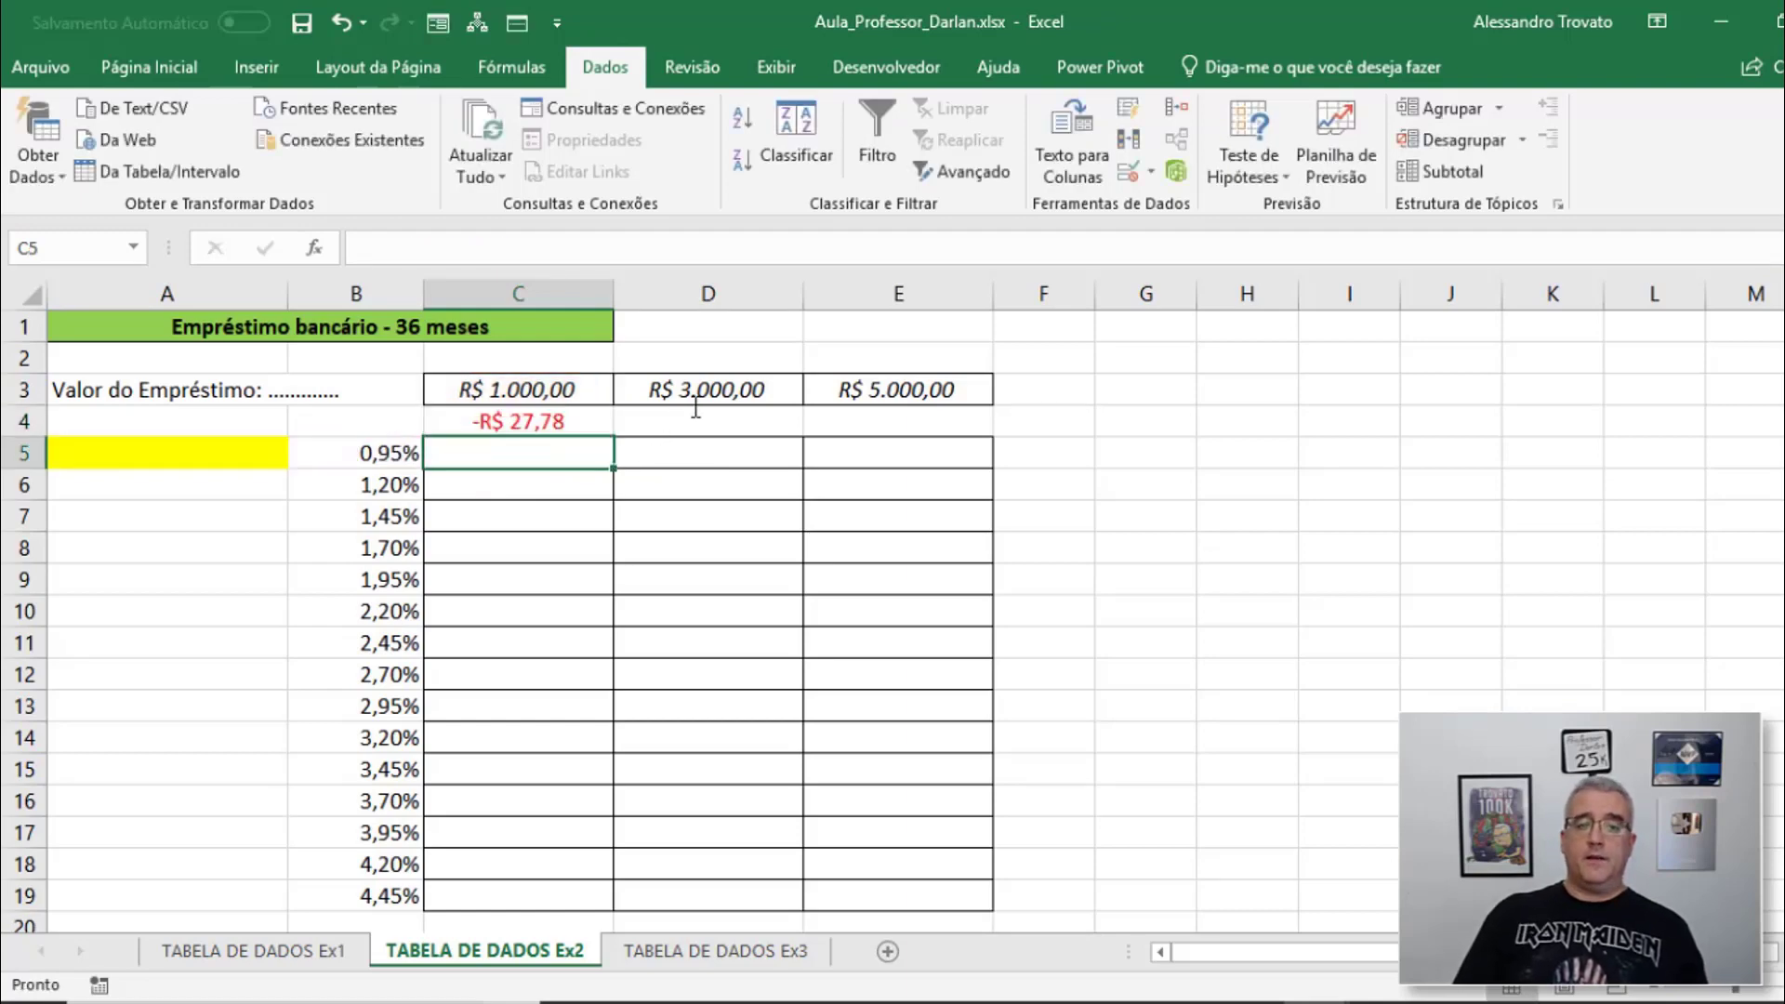
Copy the installment formula from C4 across to D4 and E4 and check the copied references
{"action": "left_click", "coordinate": [584, 425]}
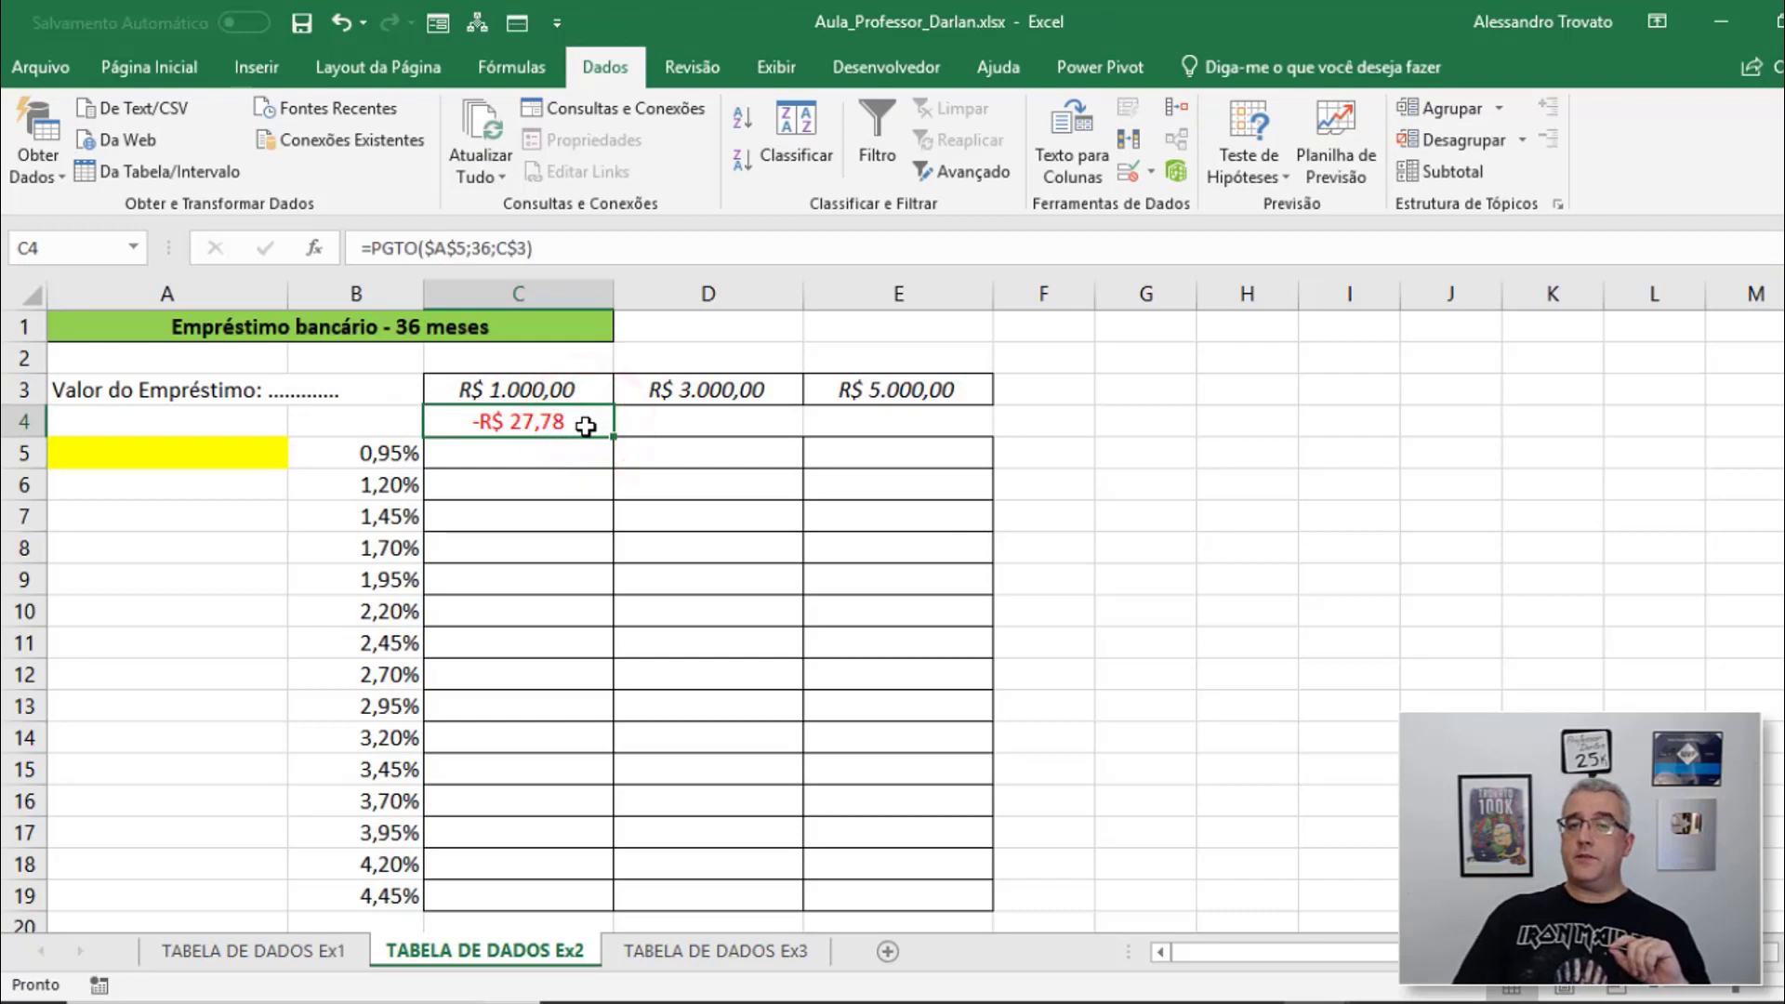
{"action": "left_click_drag", "start_coordinate": [613, 438], "coordinate": [968, 425]}
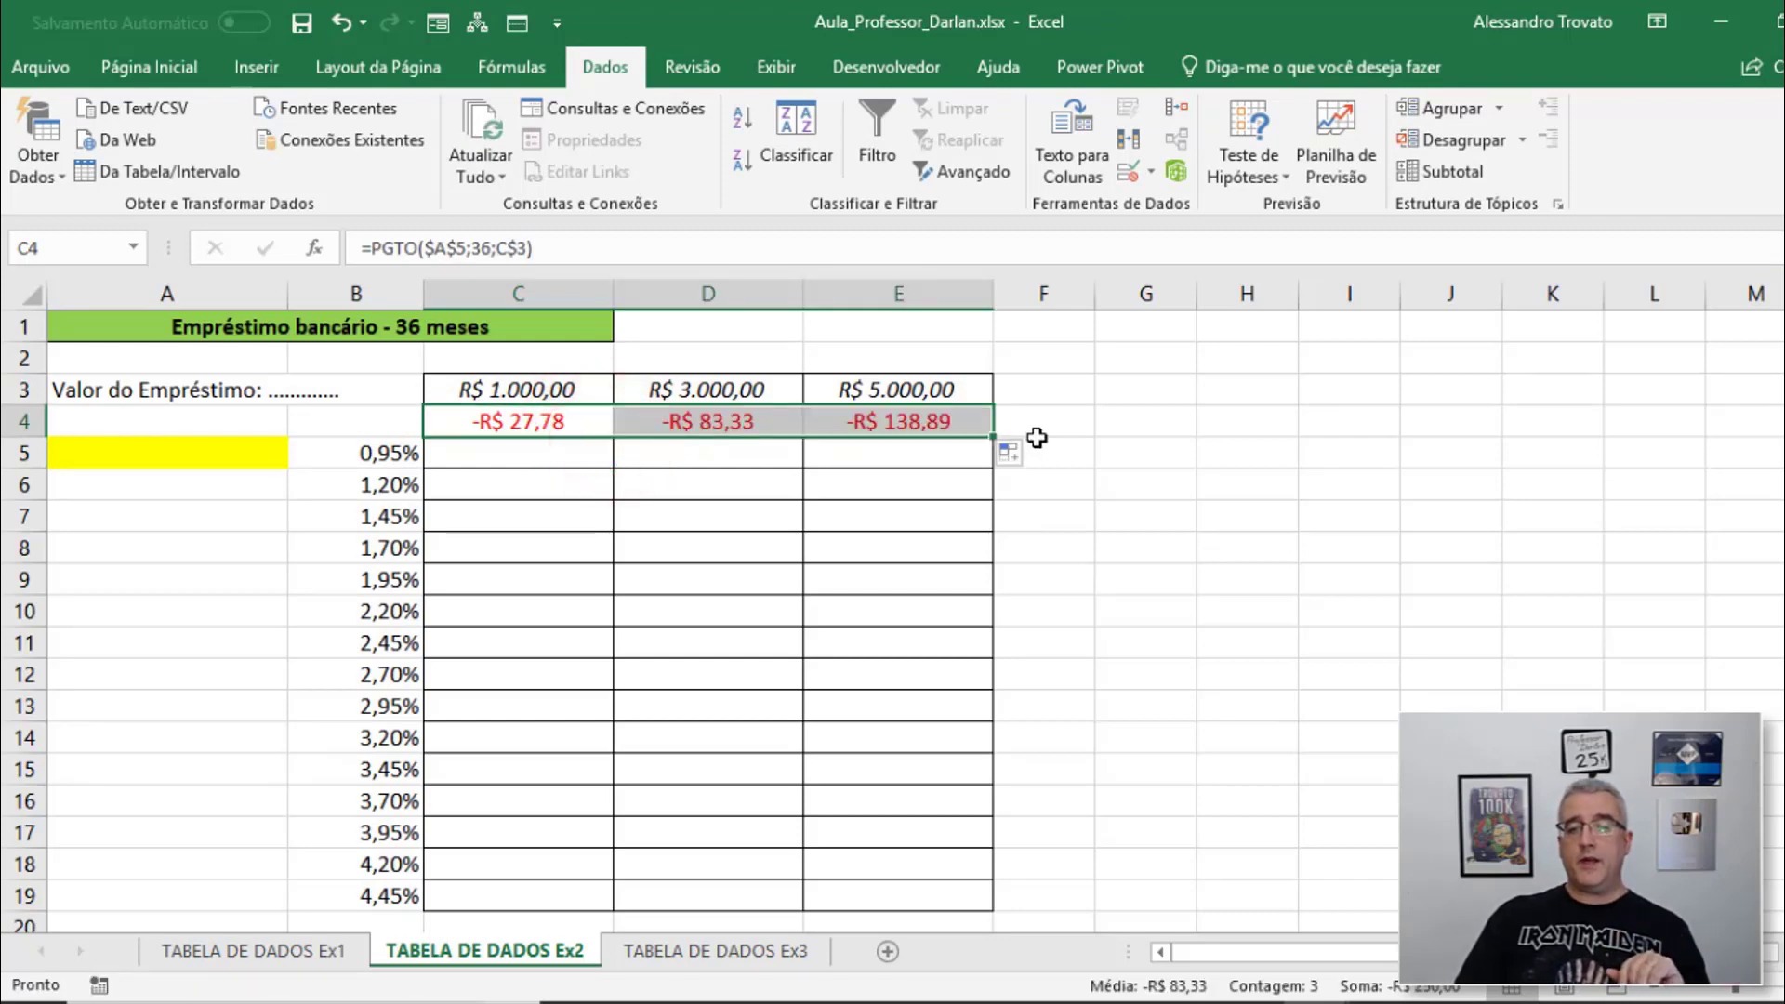
{"action": "left_click", "coordinate": [675, 418]}
{"action": "left_click", "coordinate": [857, 435]}
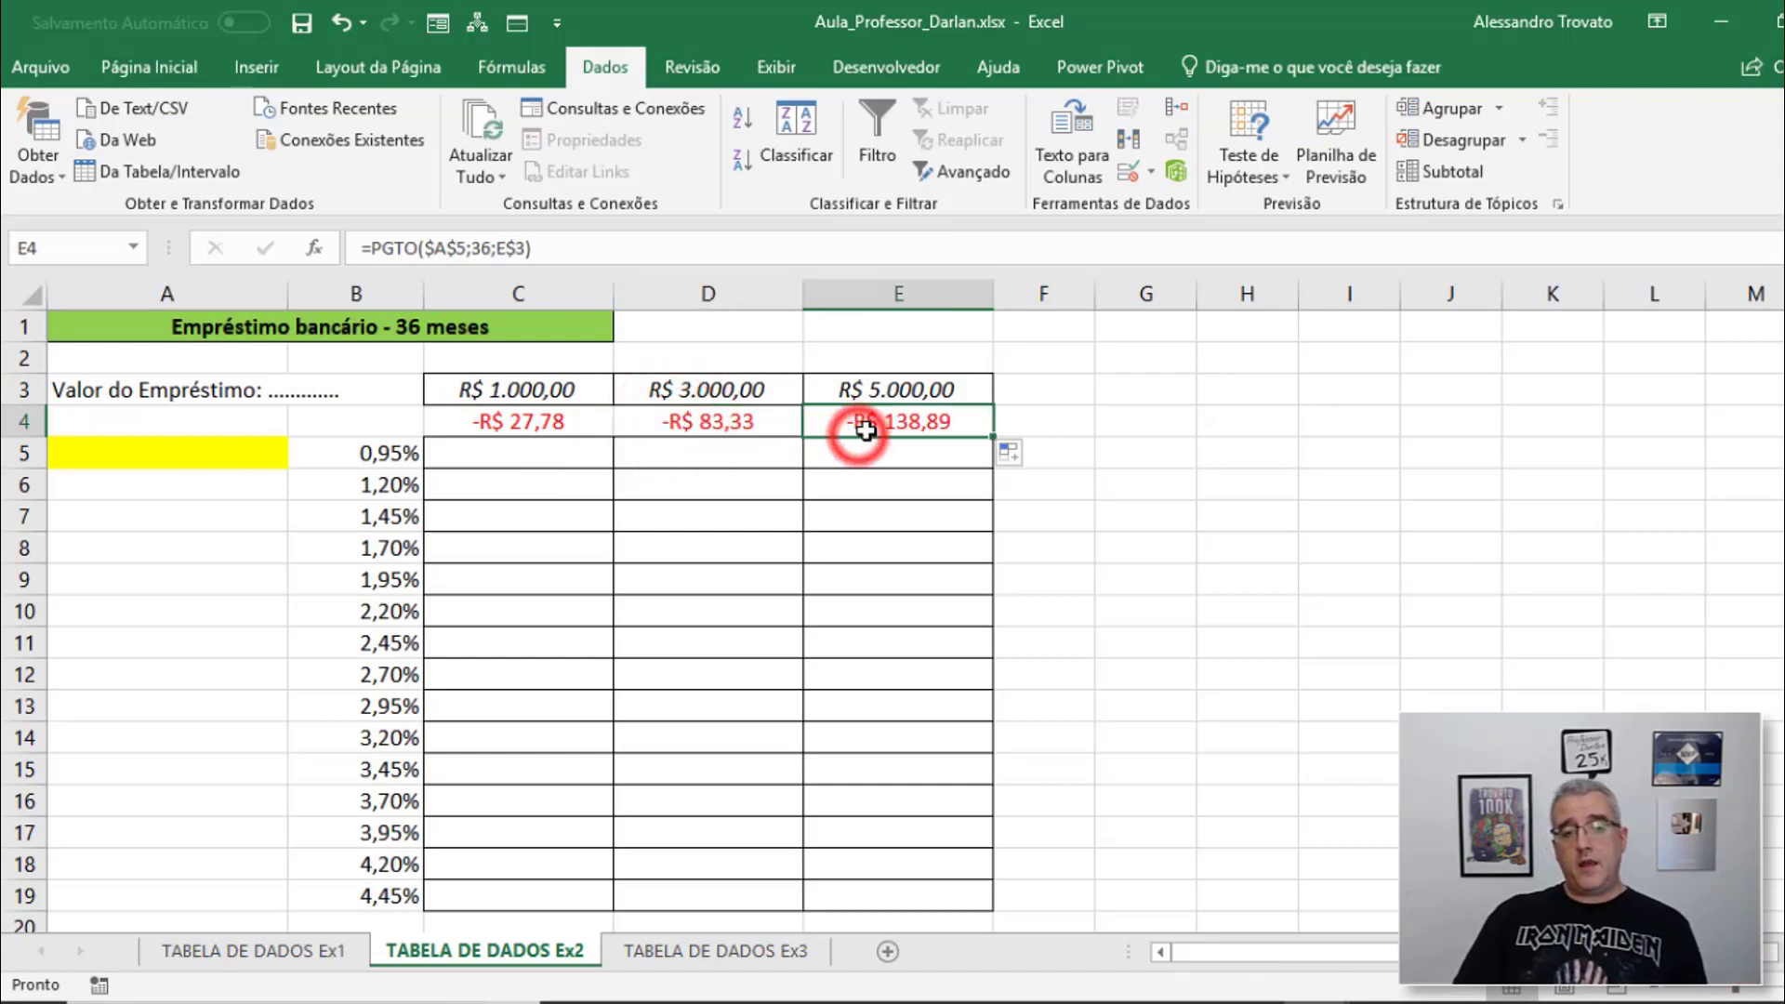
{"action": "double_click", "coordinate": [858, 434]}
{"action": "key", "text": "Escape"}
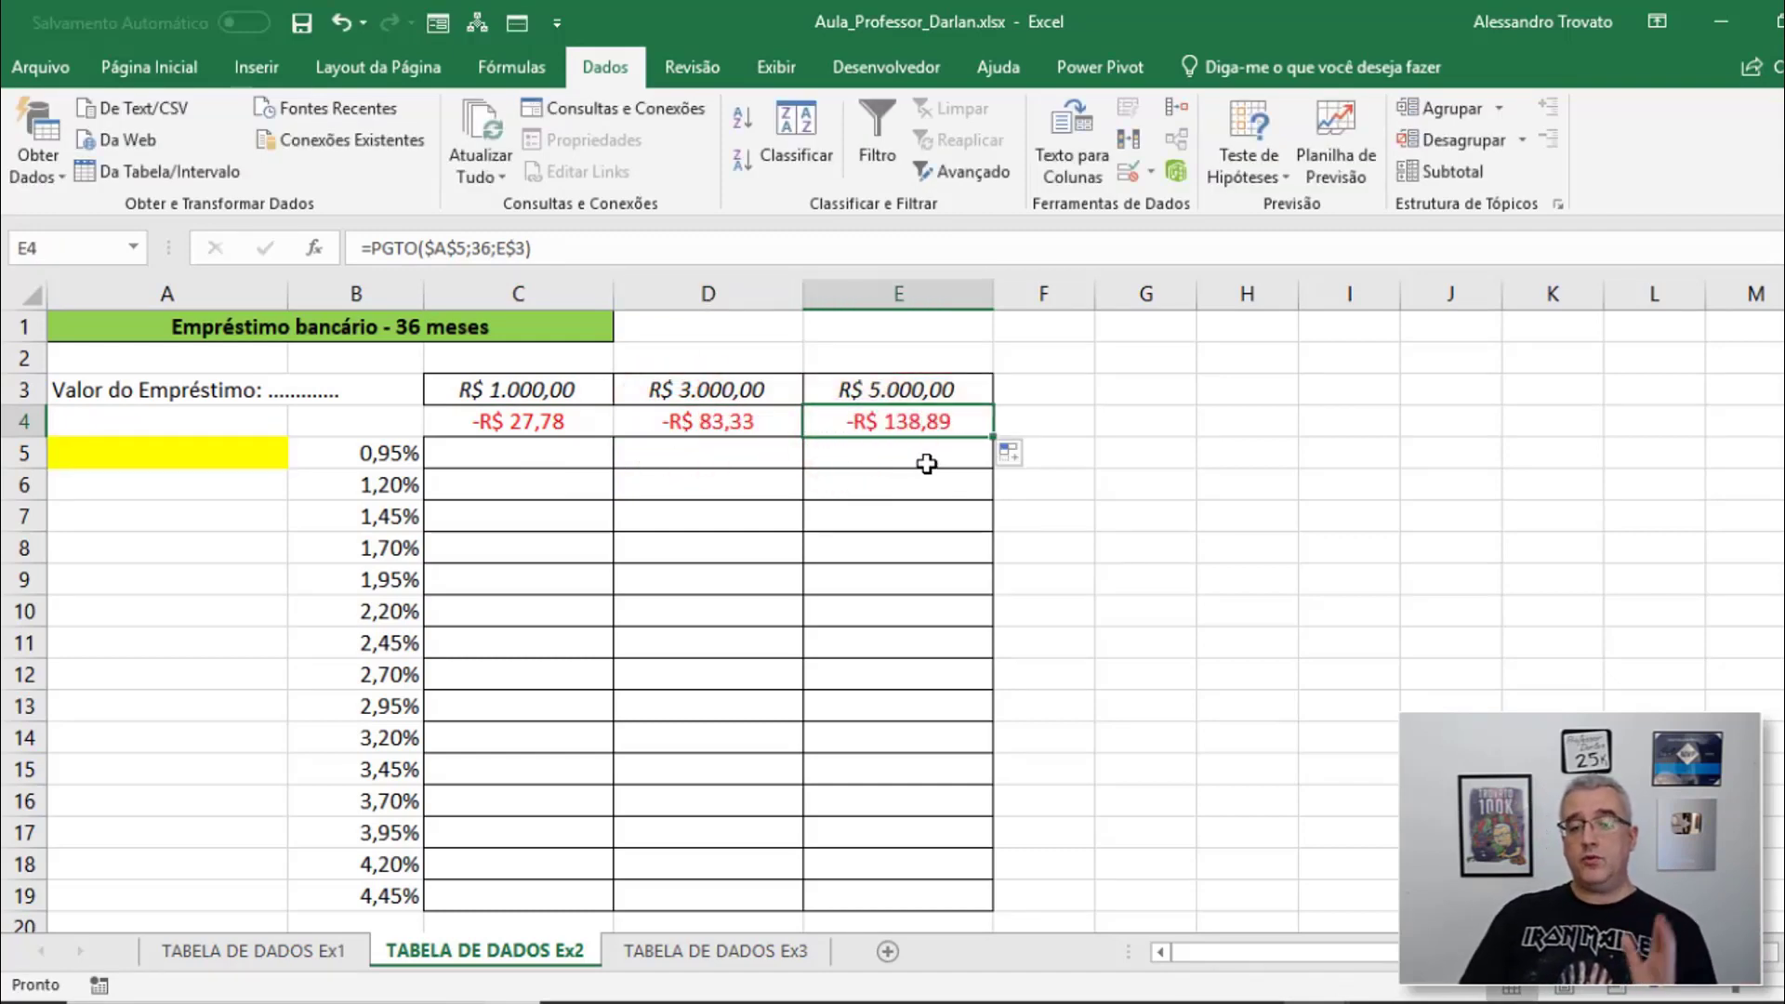
{"action": "left_click", "coordinate": [1131, 488]}
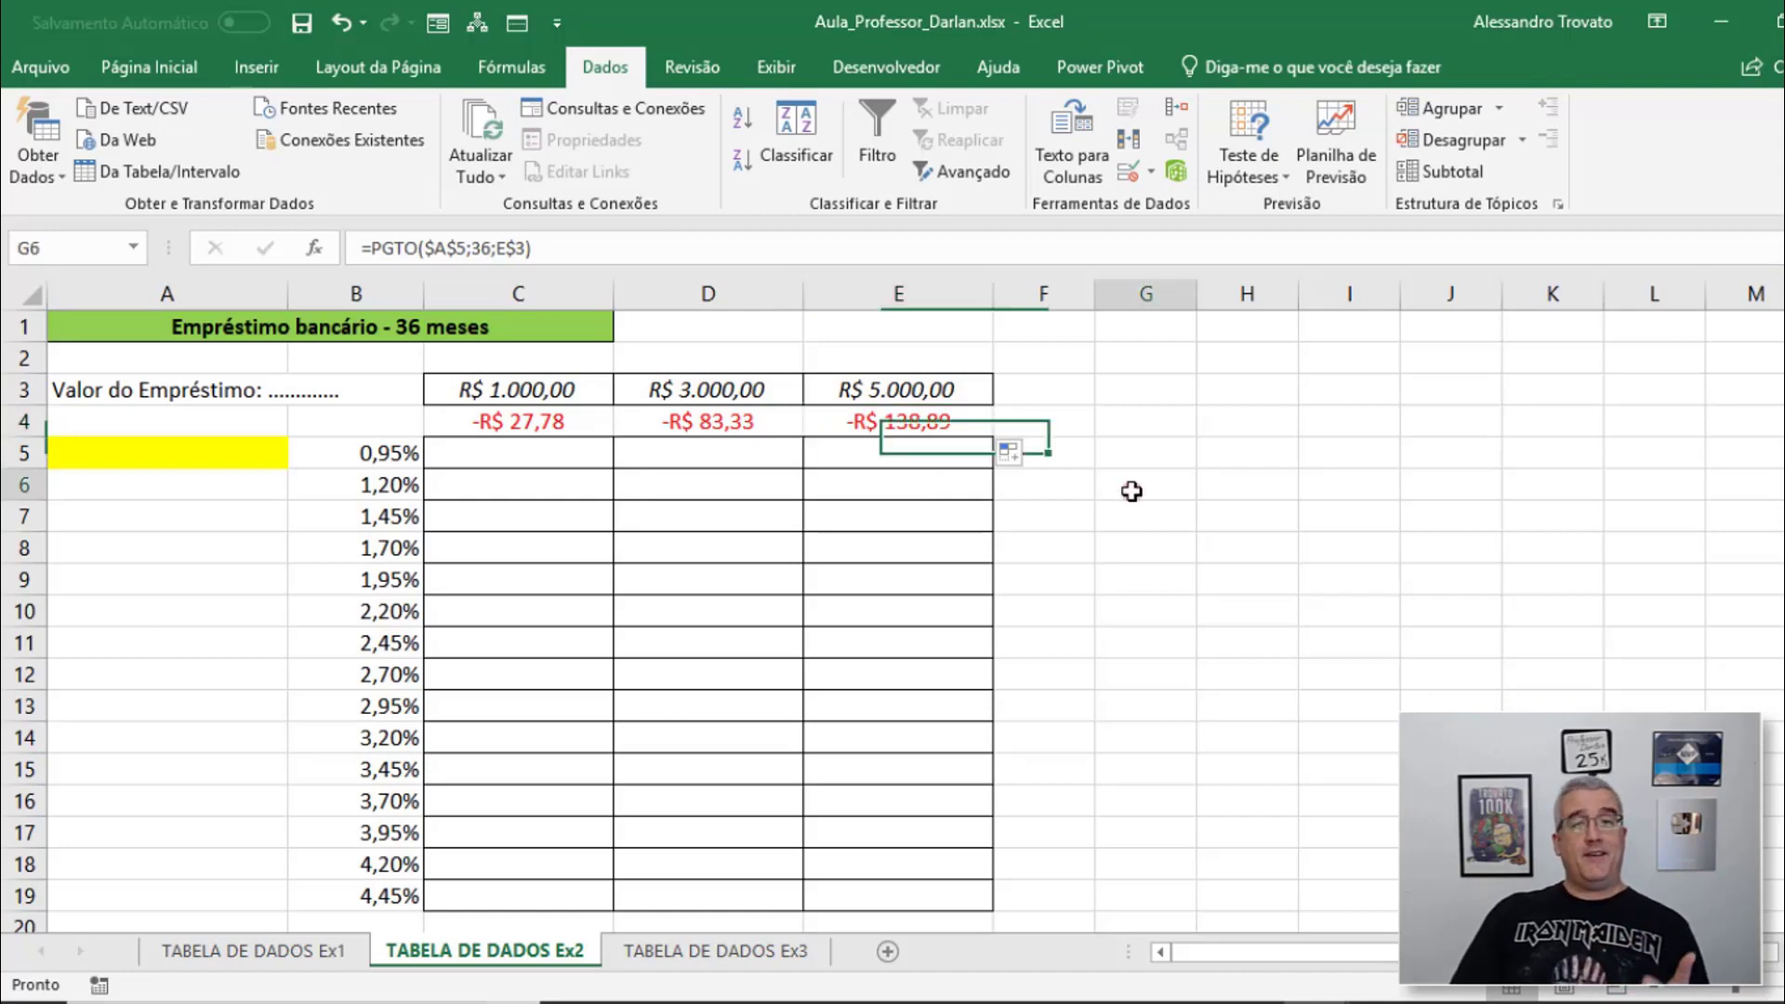
Create a what-if data table over B4:E19 with $A$5 as the column input cell
{"action": "left_click", "coordinate": [382, 419]}
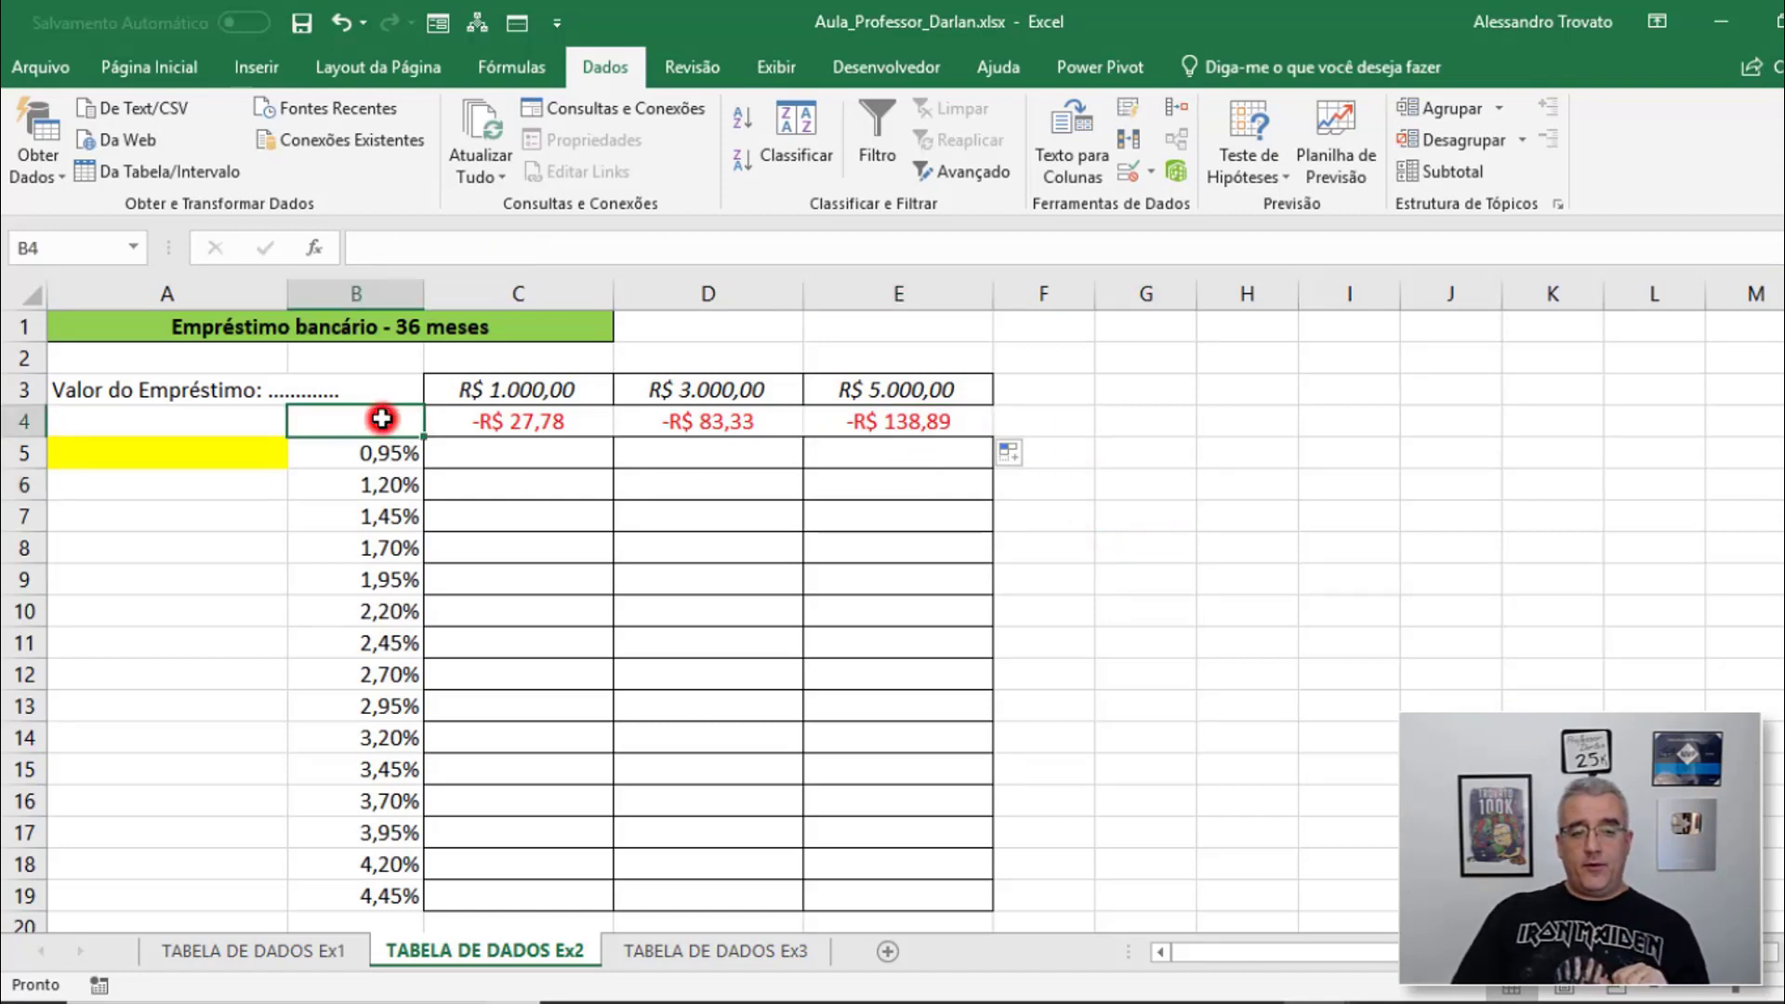
{"action": "left_click_drag", "start_coordinate": [382, 418], "coordinate": [908, 895]}
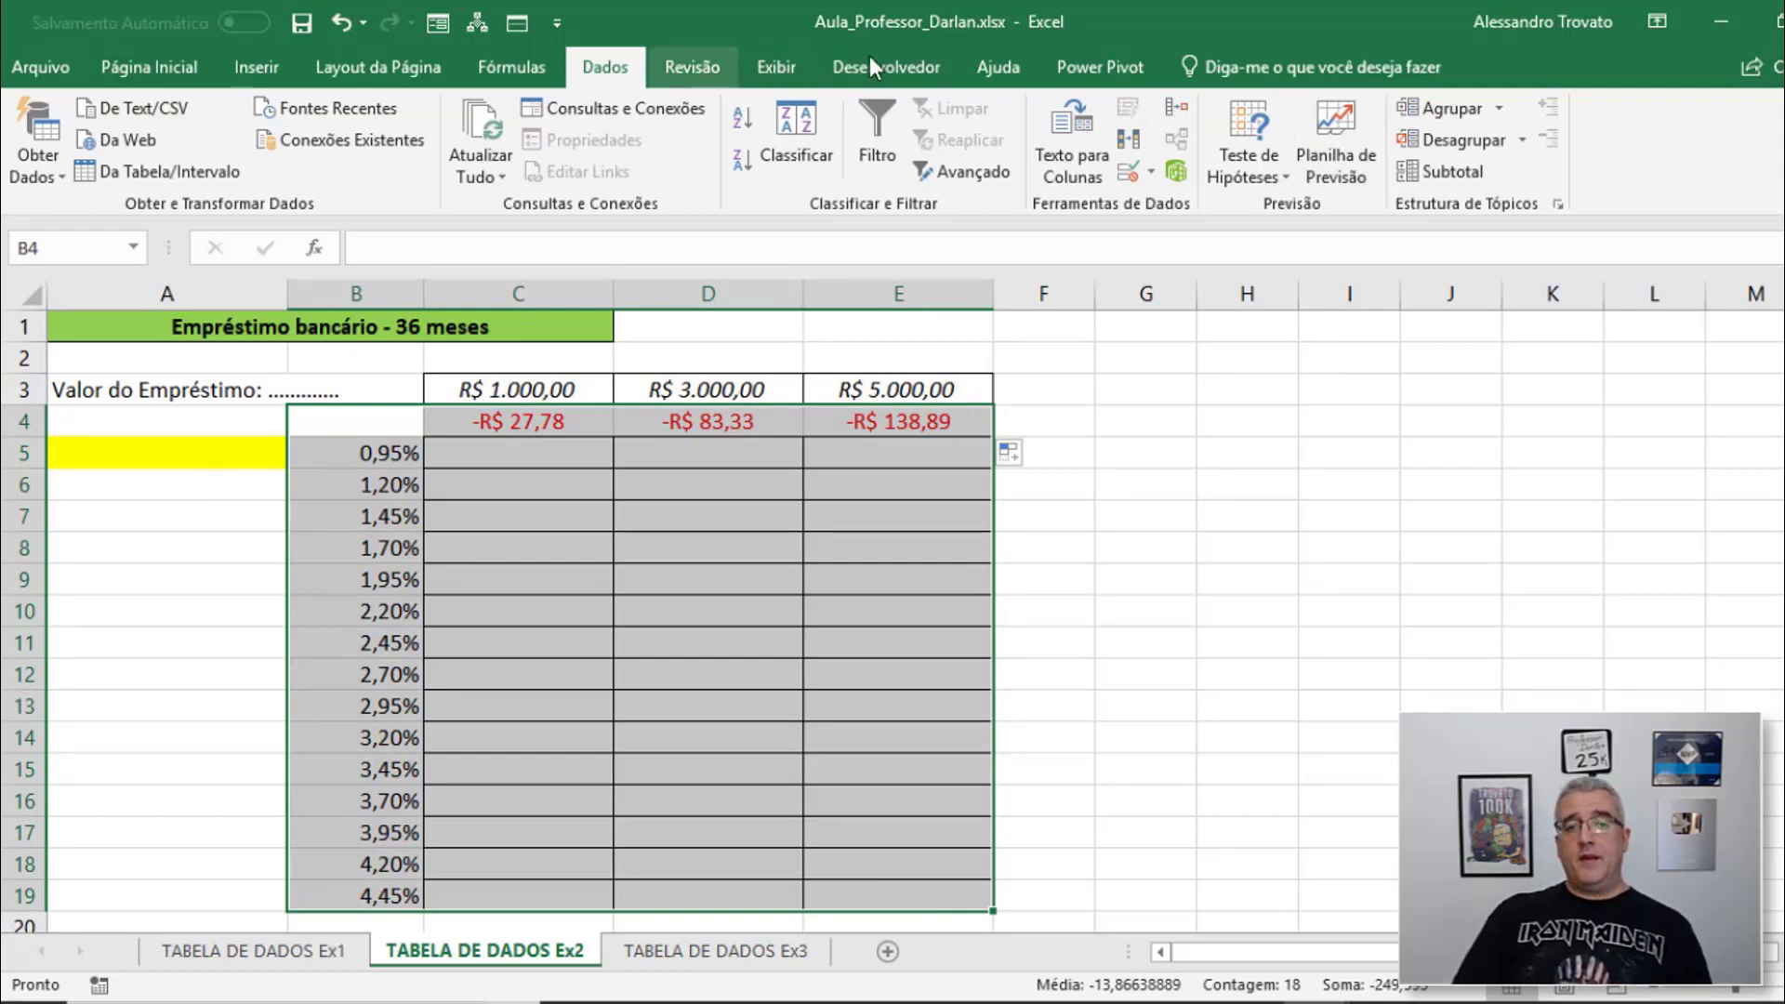
{"action": "left_click", "coordinate": [1270, 127]}
{"action": "left_click", "coordinate": [1286, 268]}
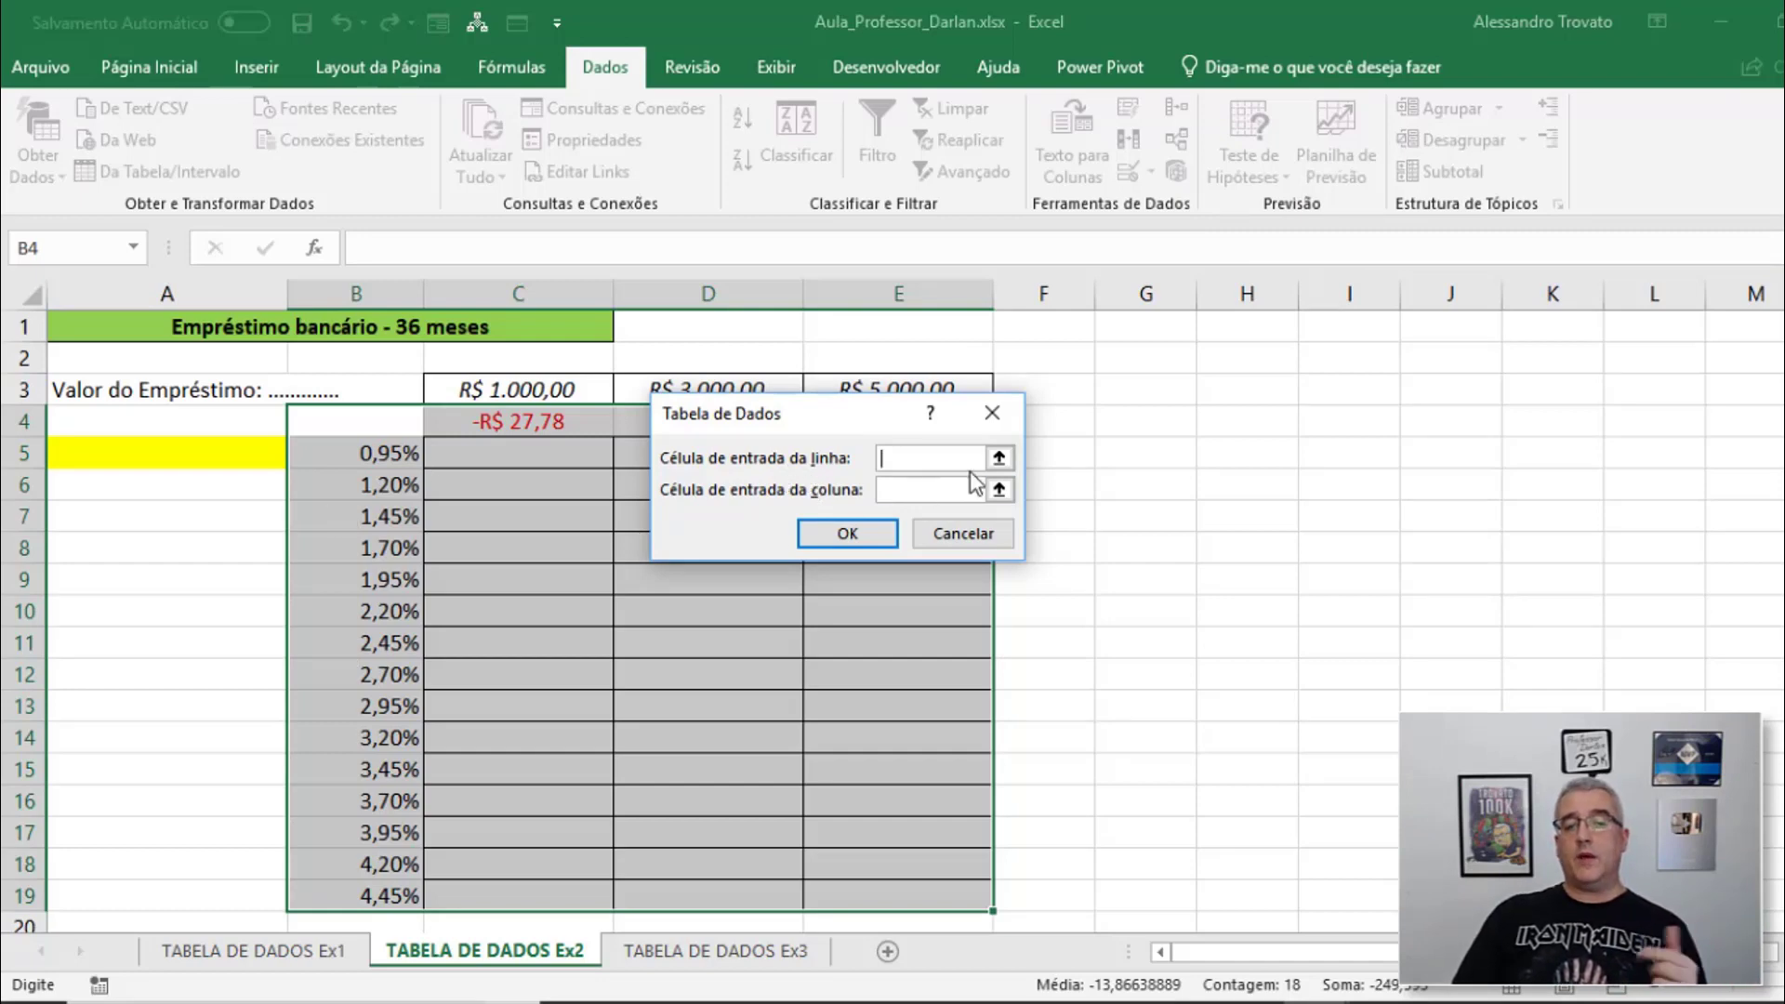
{"action": "left_click", "coordinate": [999, 489]}
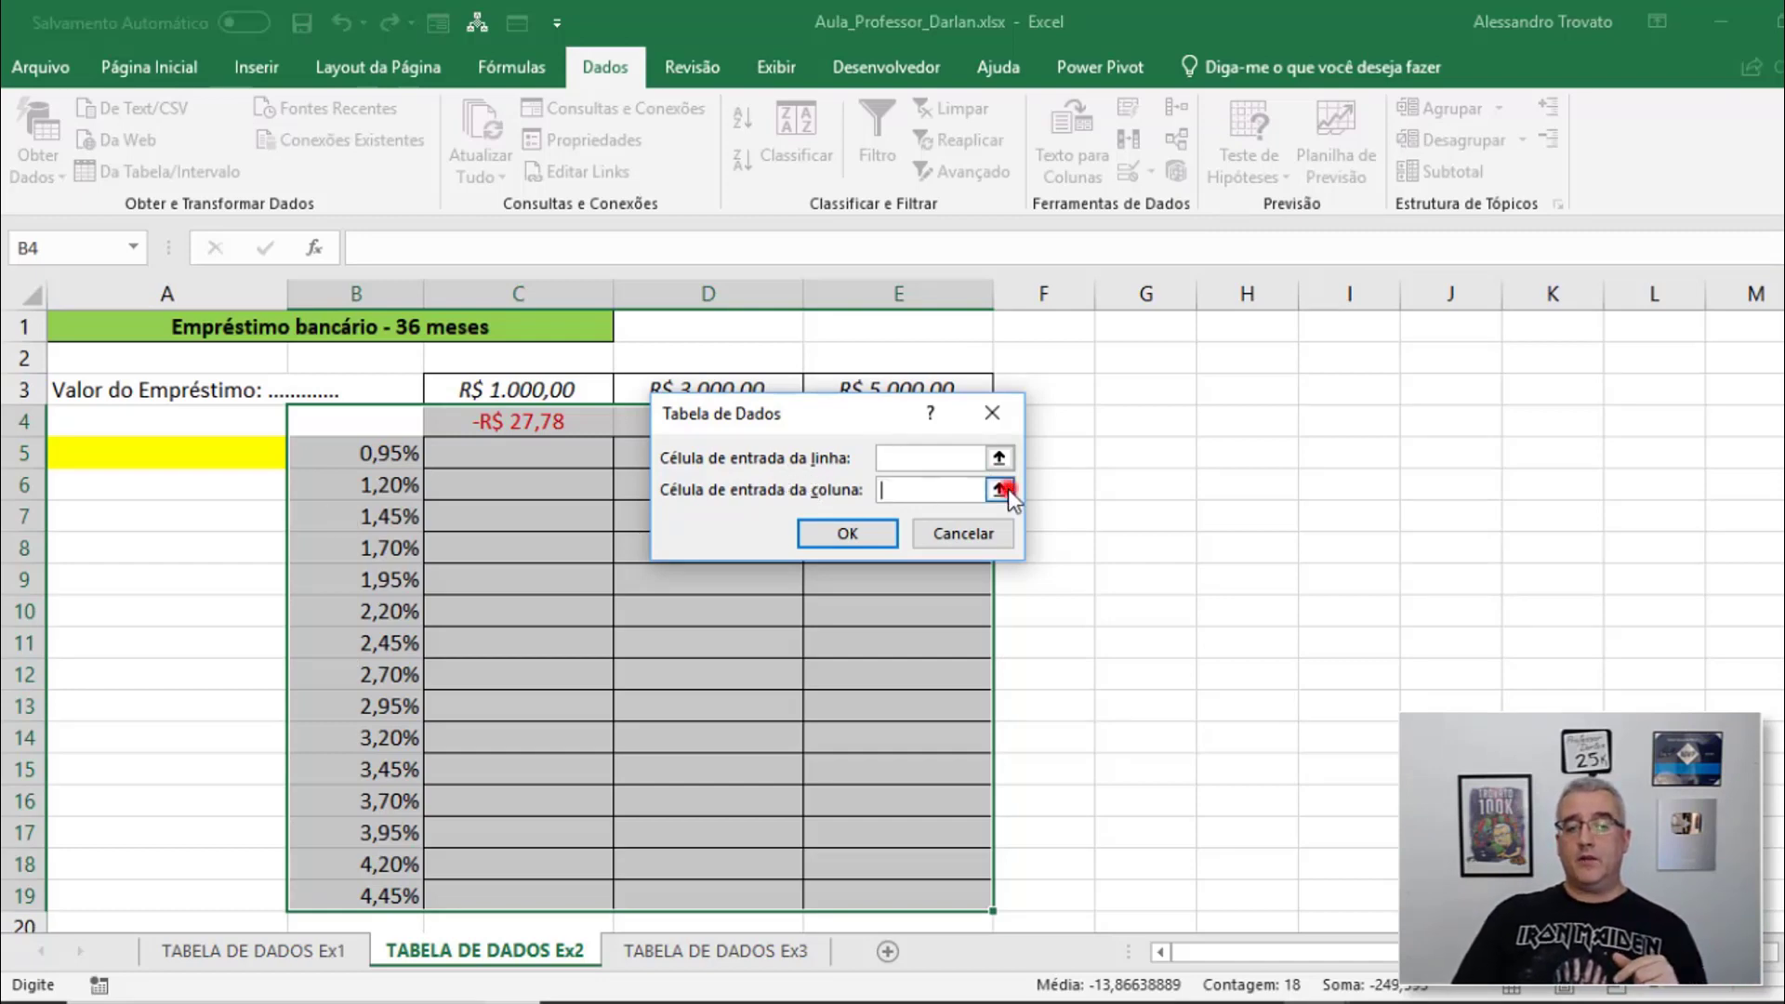
{"action": "left_click", "coordinate": [155, 461]}
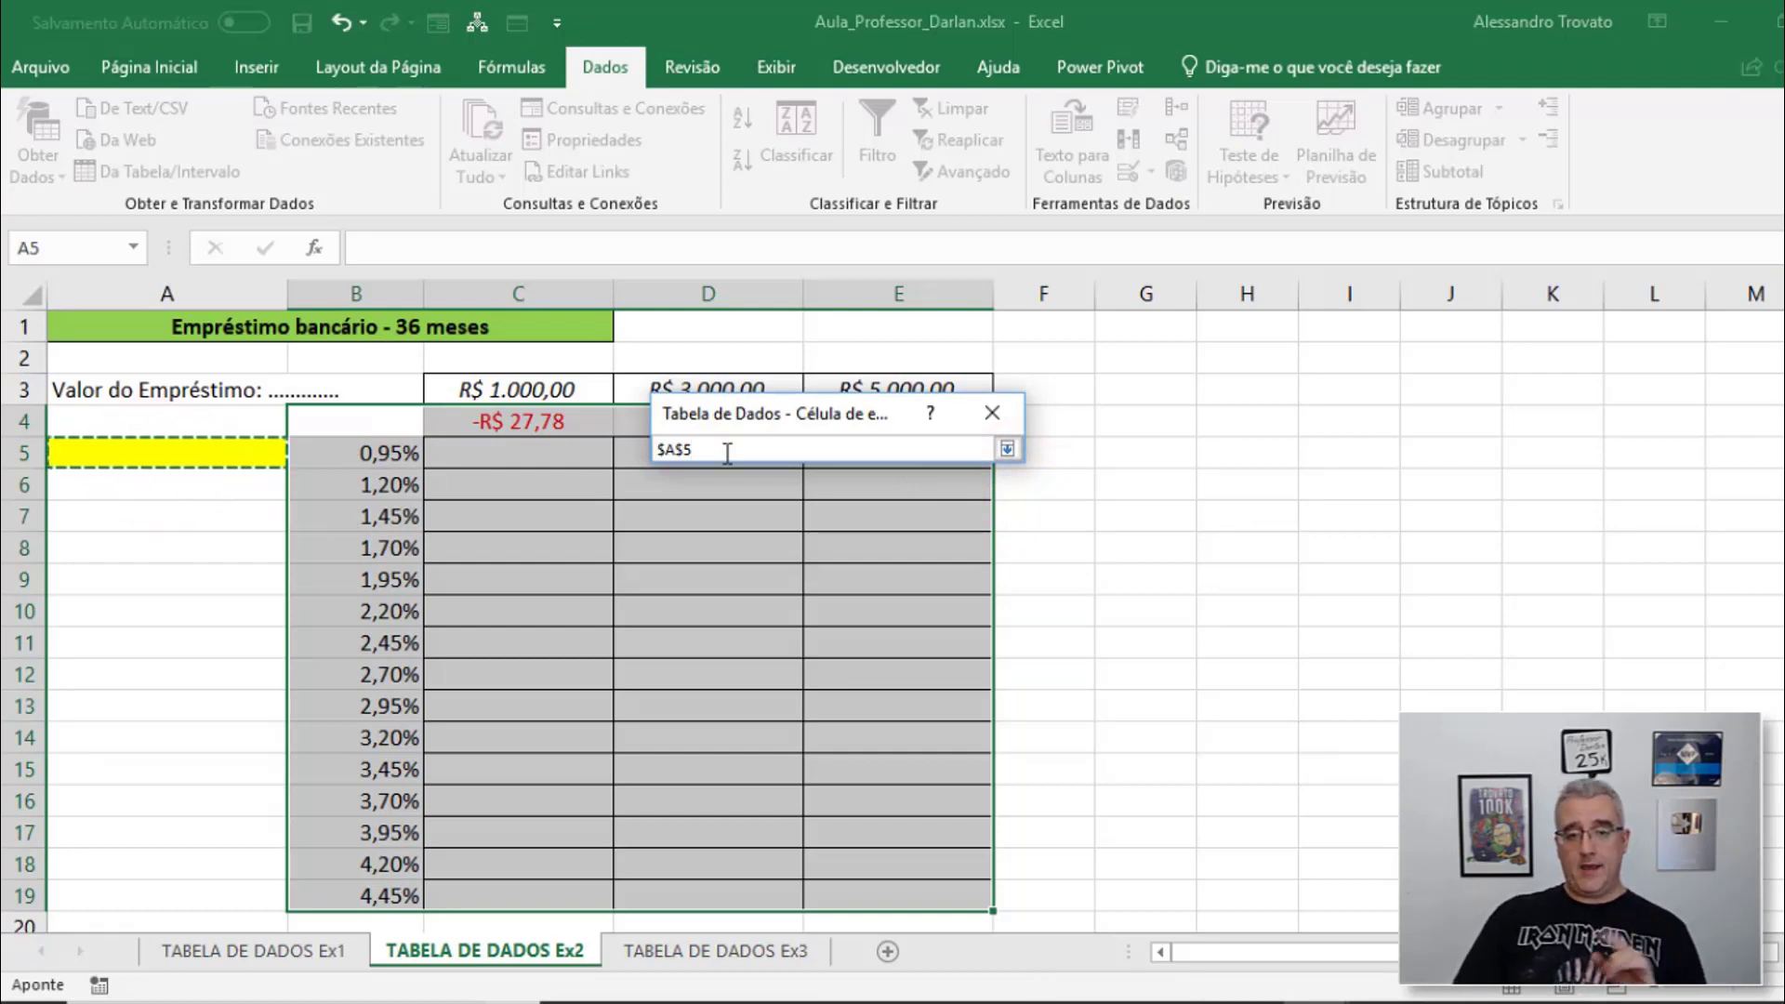
{"action": "left_click", "coordinate": [1004, 450]}
{"action": "left_click", "coordinate": [863, 538]}
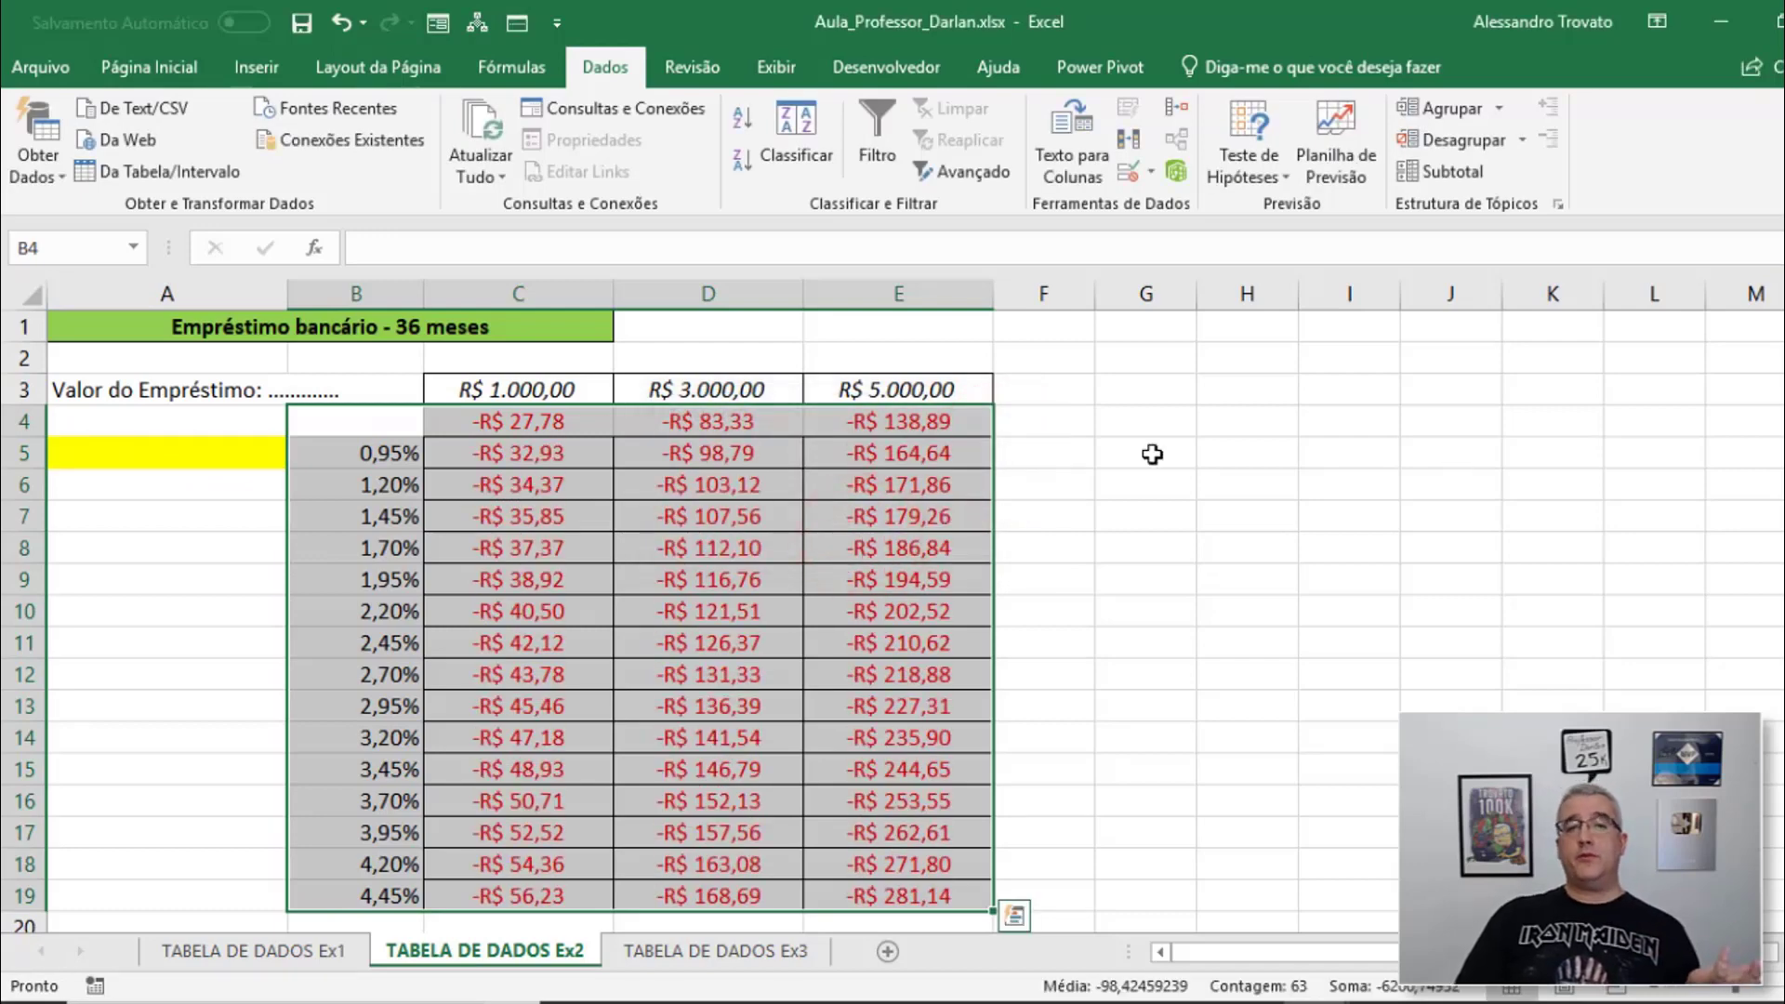
In G4, calculate the total paid for the first loan with the formula =C4*36
{"action": "left_click", "coordinate": [1156, 389]}
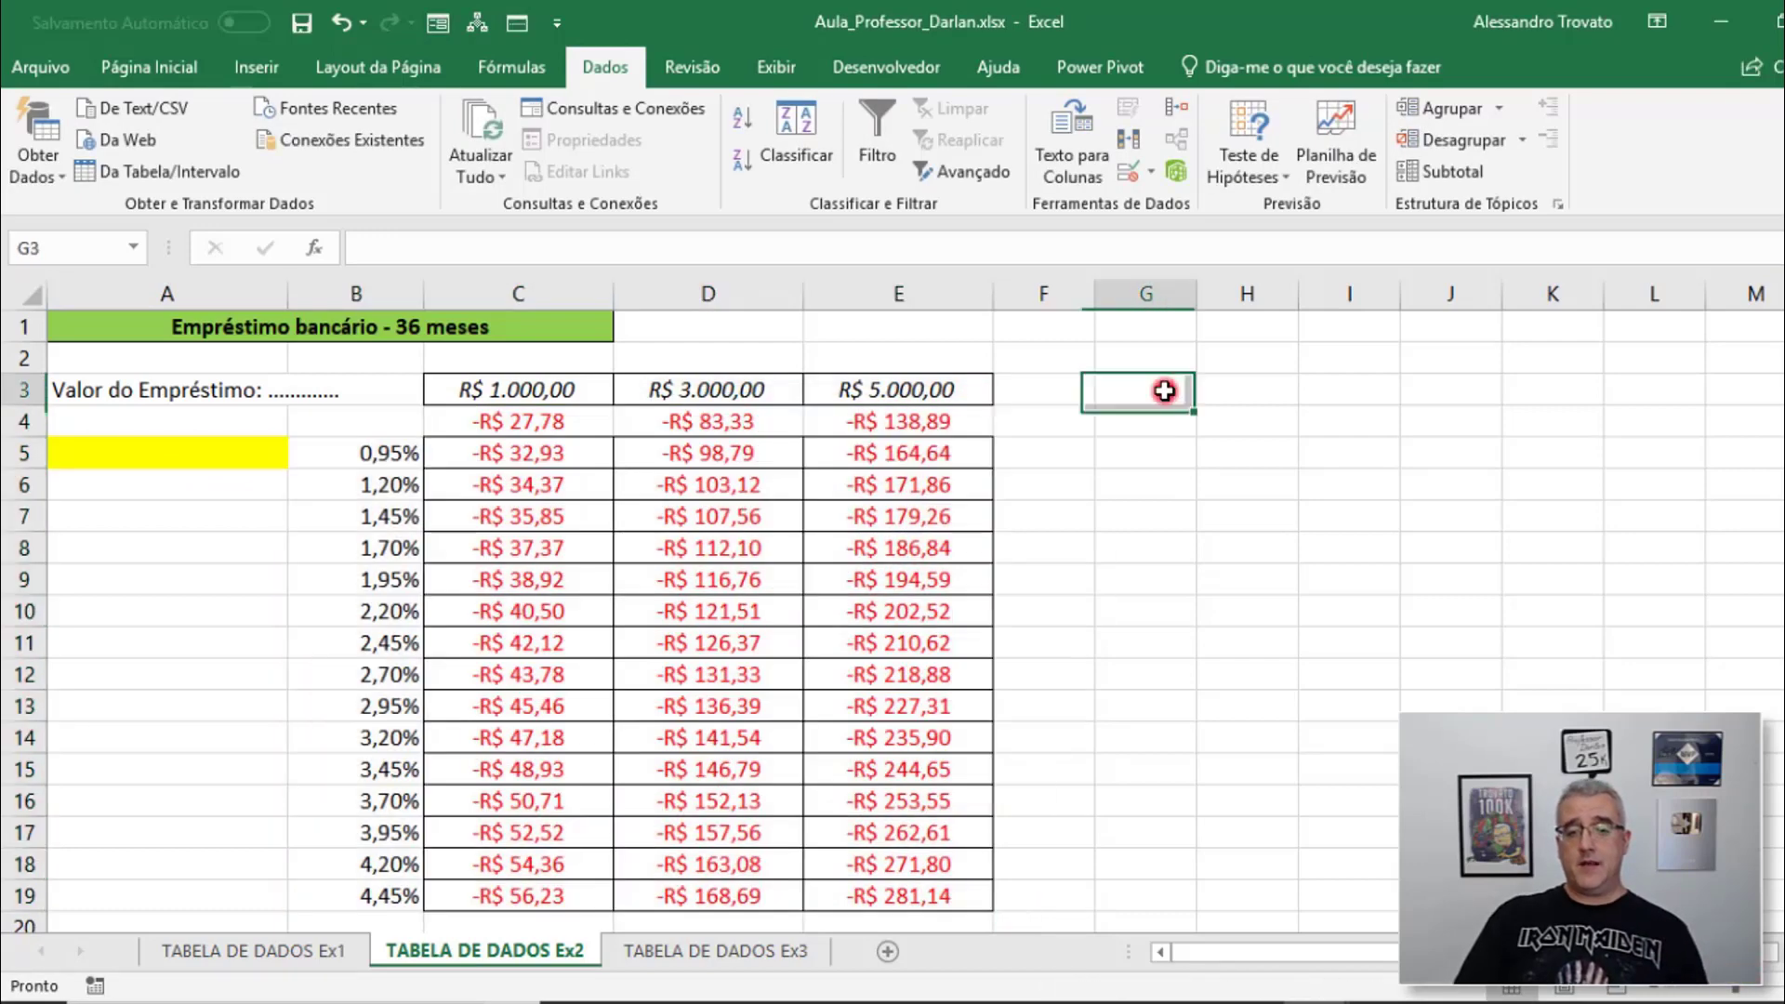
{"action": "key", "text": "Down"}
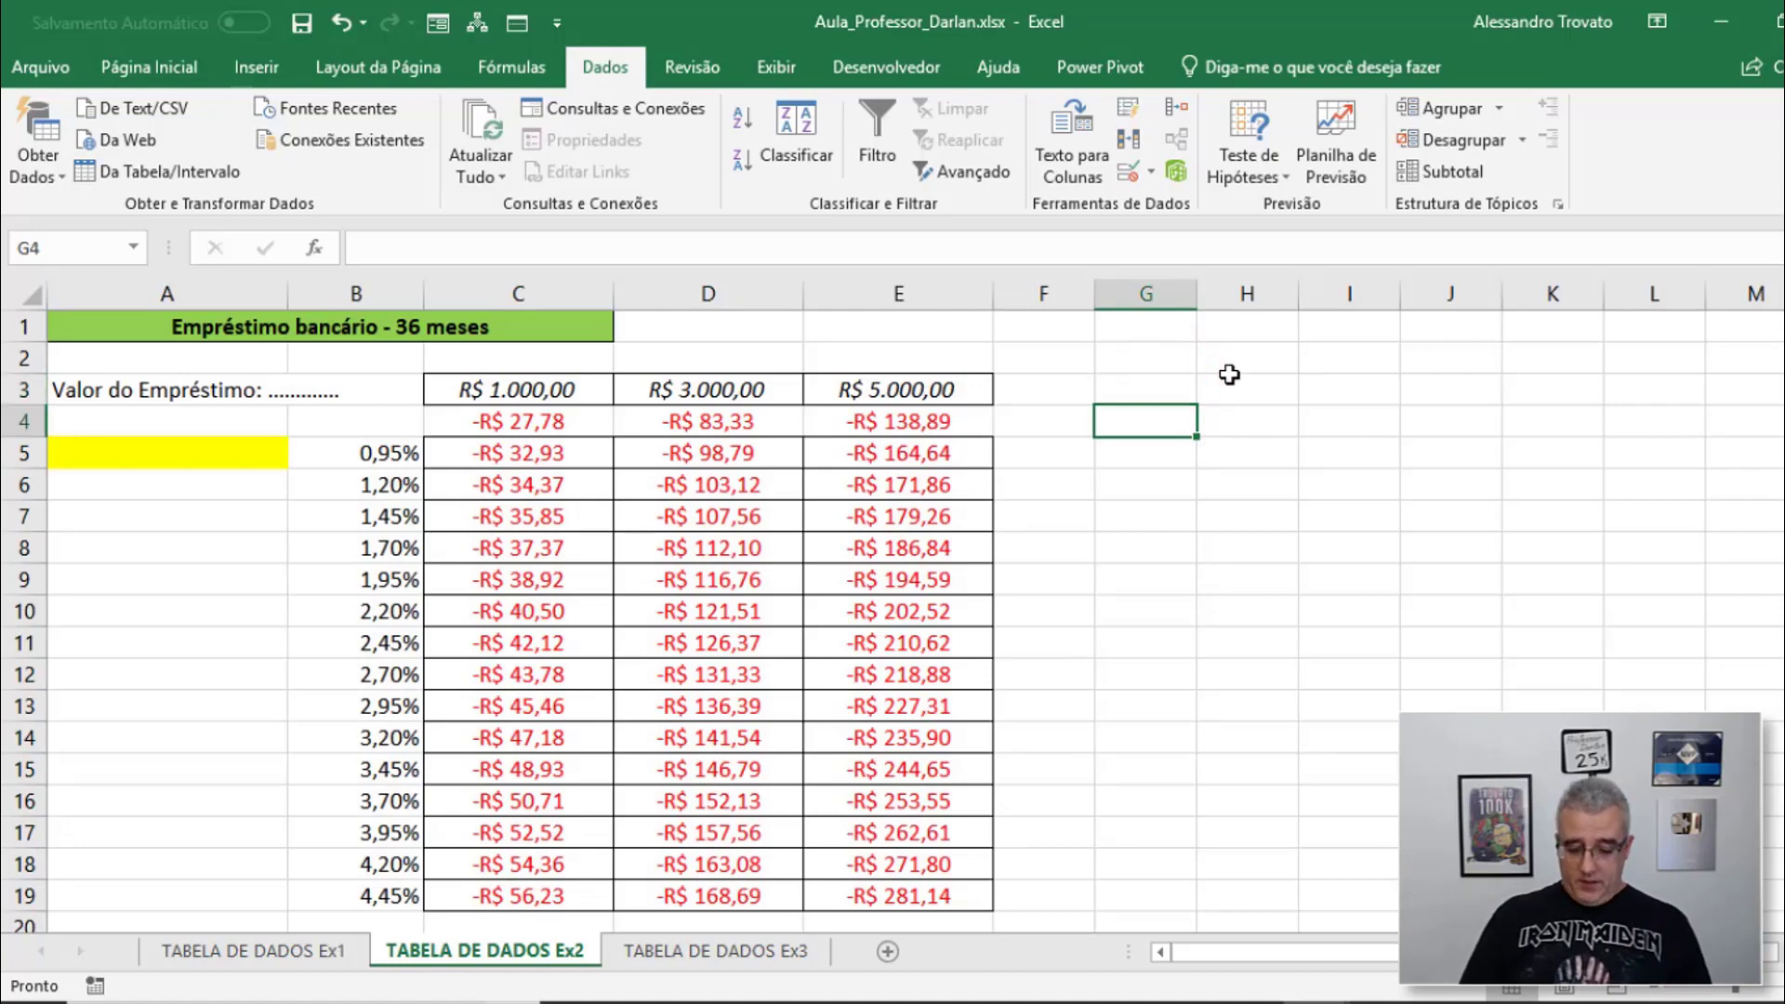
{"action": "type", "text": "="}
{"action": "key", "text": "Left"}
{"action": "key", "text": "Left"}
{"action": "key", "text": "Left"}
{"action": "key", "text": "Left"}
{"action": "type", "text": "*"}
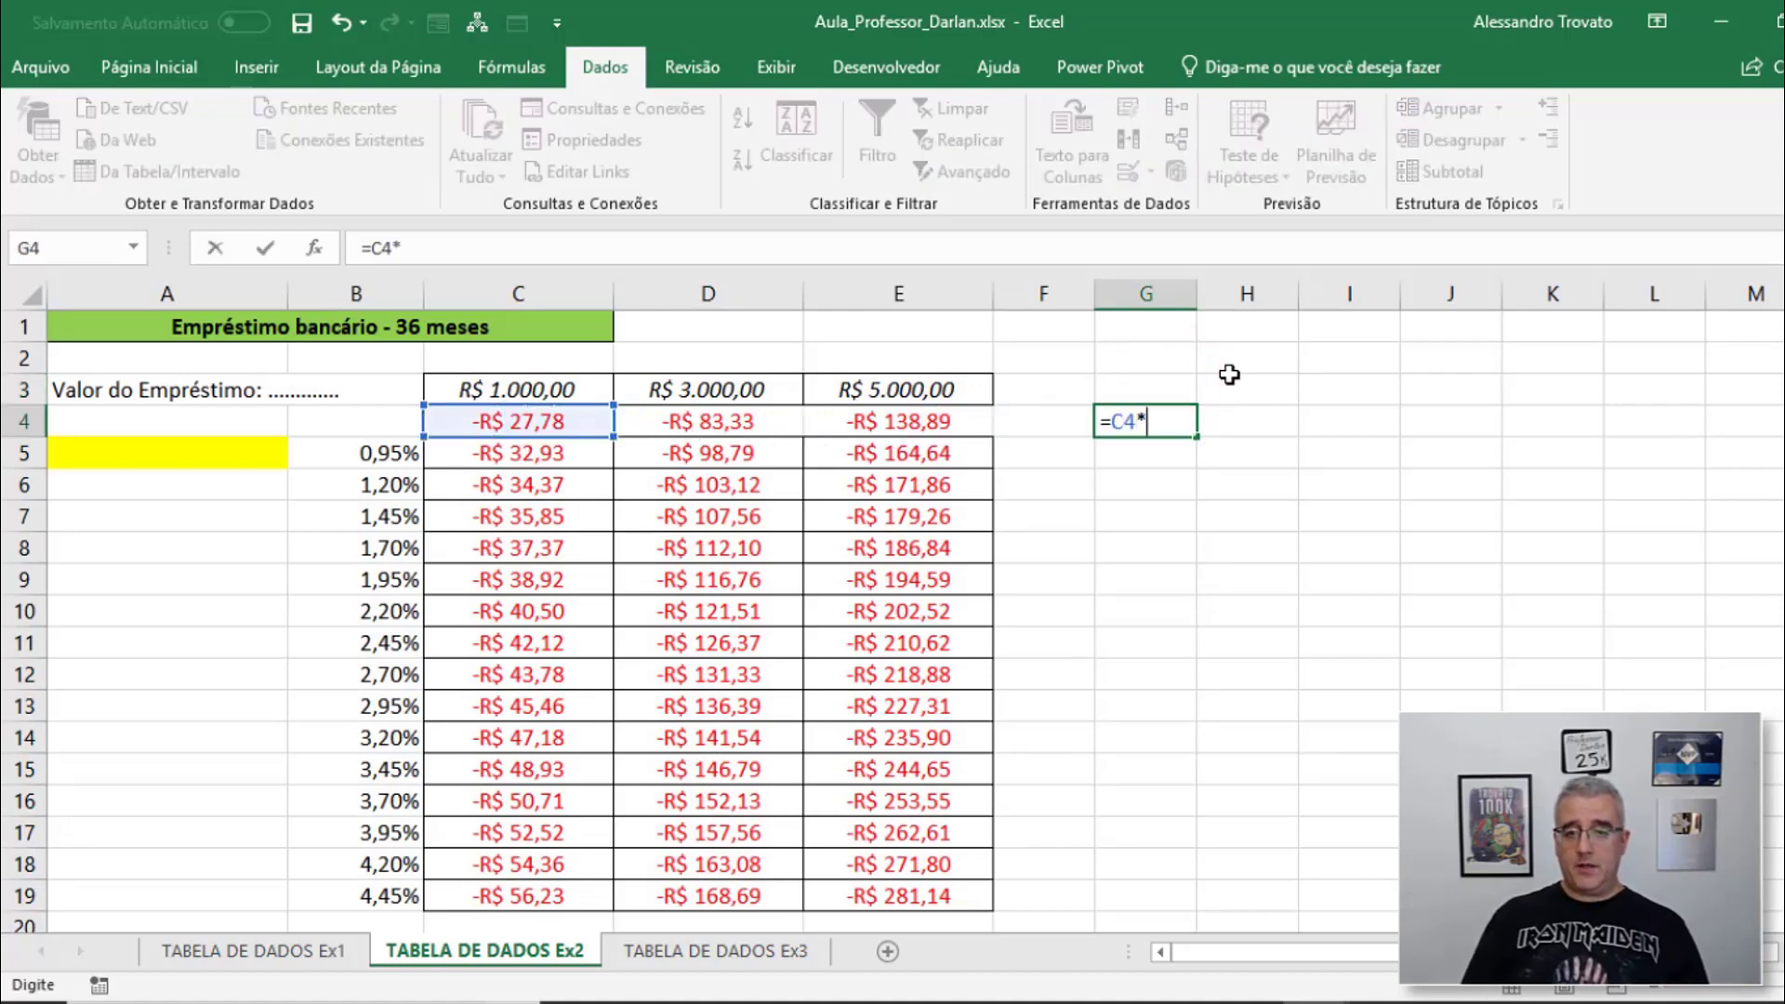
{"action": "type", "text": "36"}
{"action": "key", "text": "ctrl+Return"}
Reverse the sign of the total in G4 so the formula reads =-C4*36
{"action": "key", "text": "F2"}
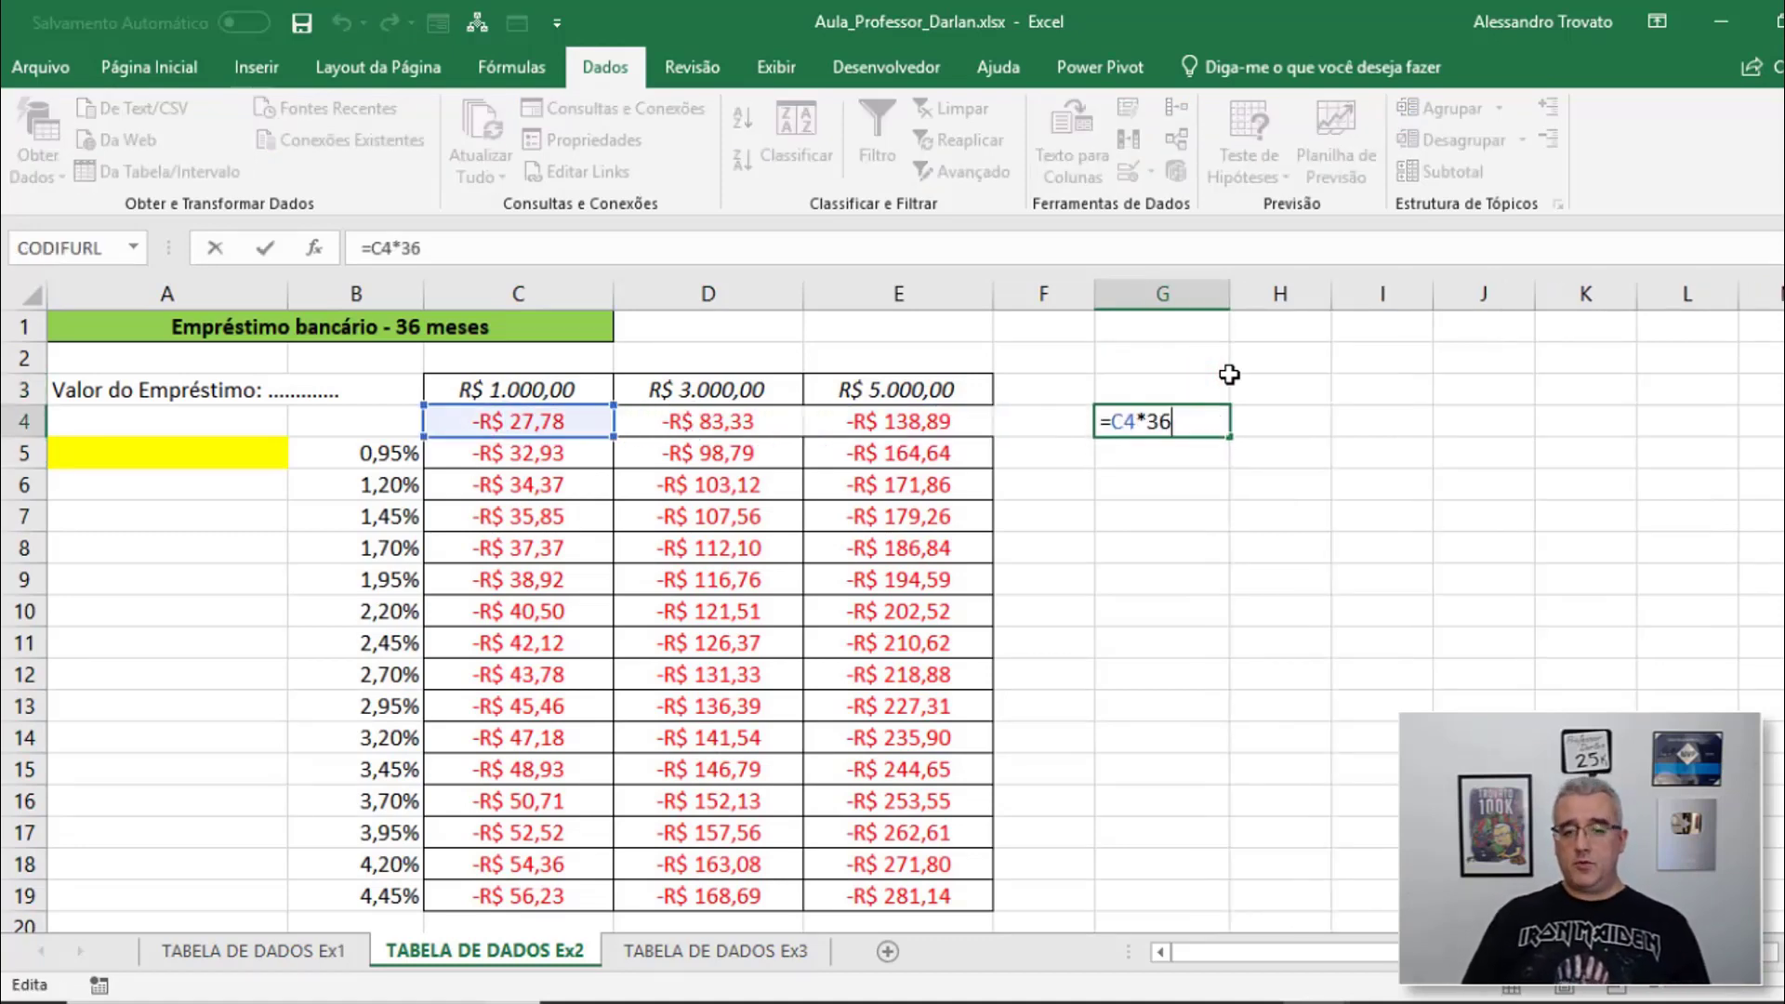
{"action": "key", "text": "Home"}
{"action": "key", "text": "Right"}
{"action": "type", "text": "-"}
{"action": "key", "text": "Return"}
{"action": "key", "text": "Up"}
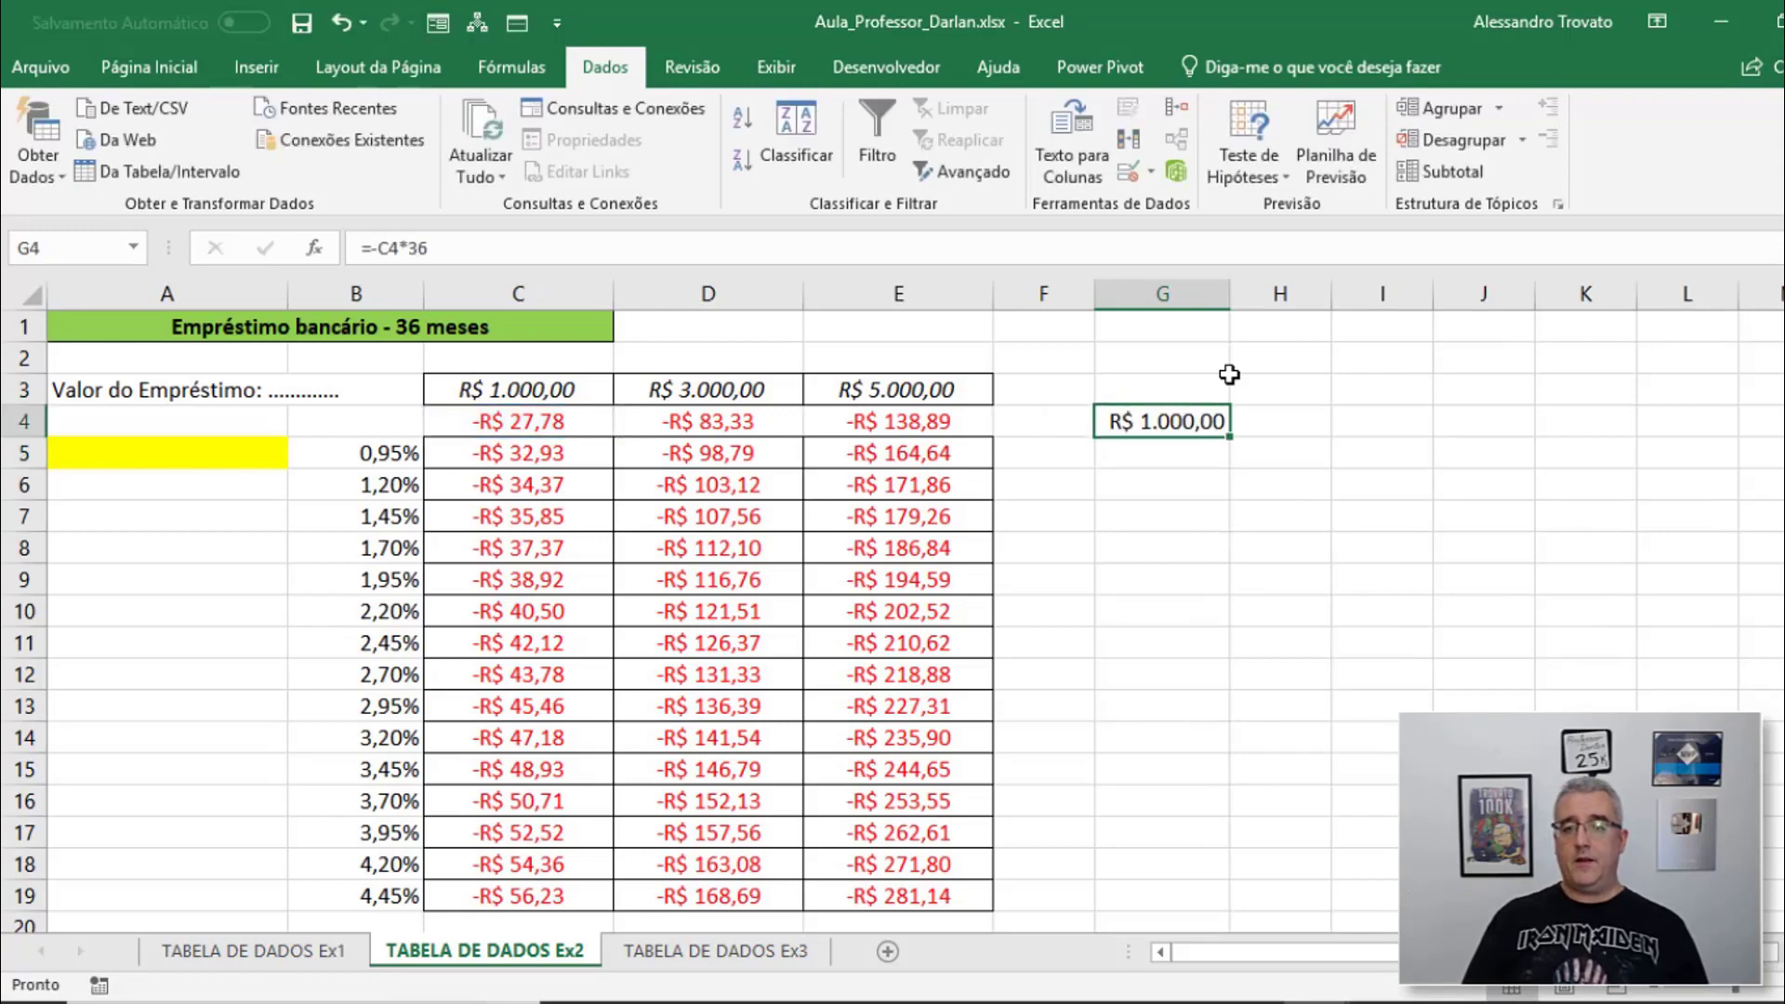
Copy the total formula from G4 to H4 and I4 and autofit columns H and I
{"action": "key", "text": "ctrl+c"}
{"action": "key", "text": "Right"}
{"action": "key", "text": "ctrl+v"}
{"action": "key", "text": "Right"}
{"action": "key", "text": "ctrl+v"}
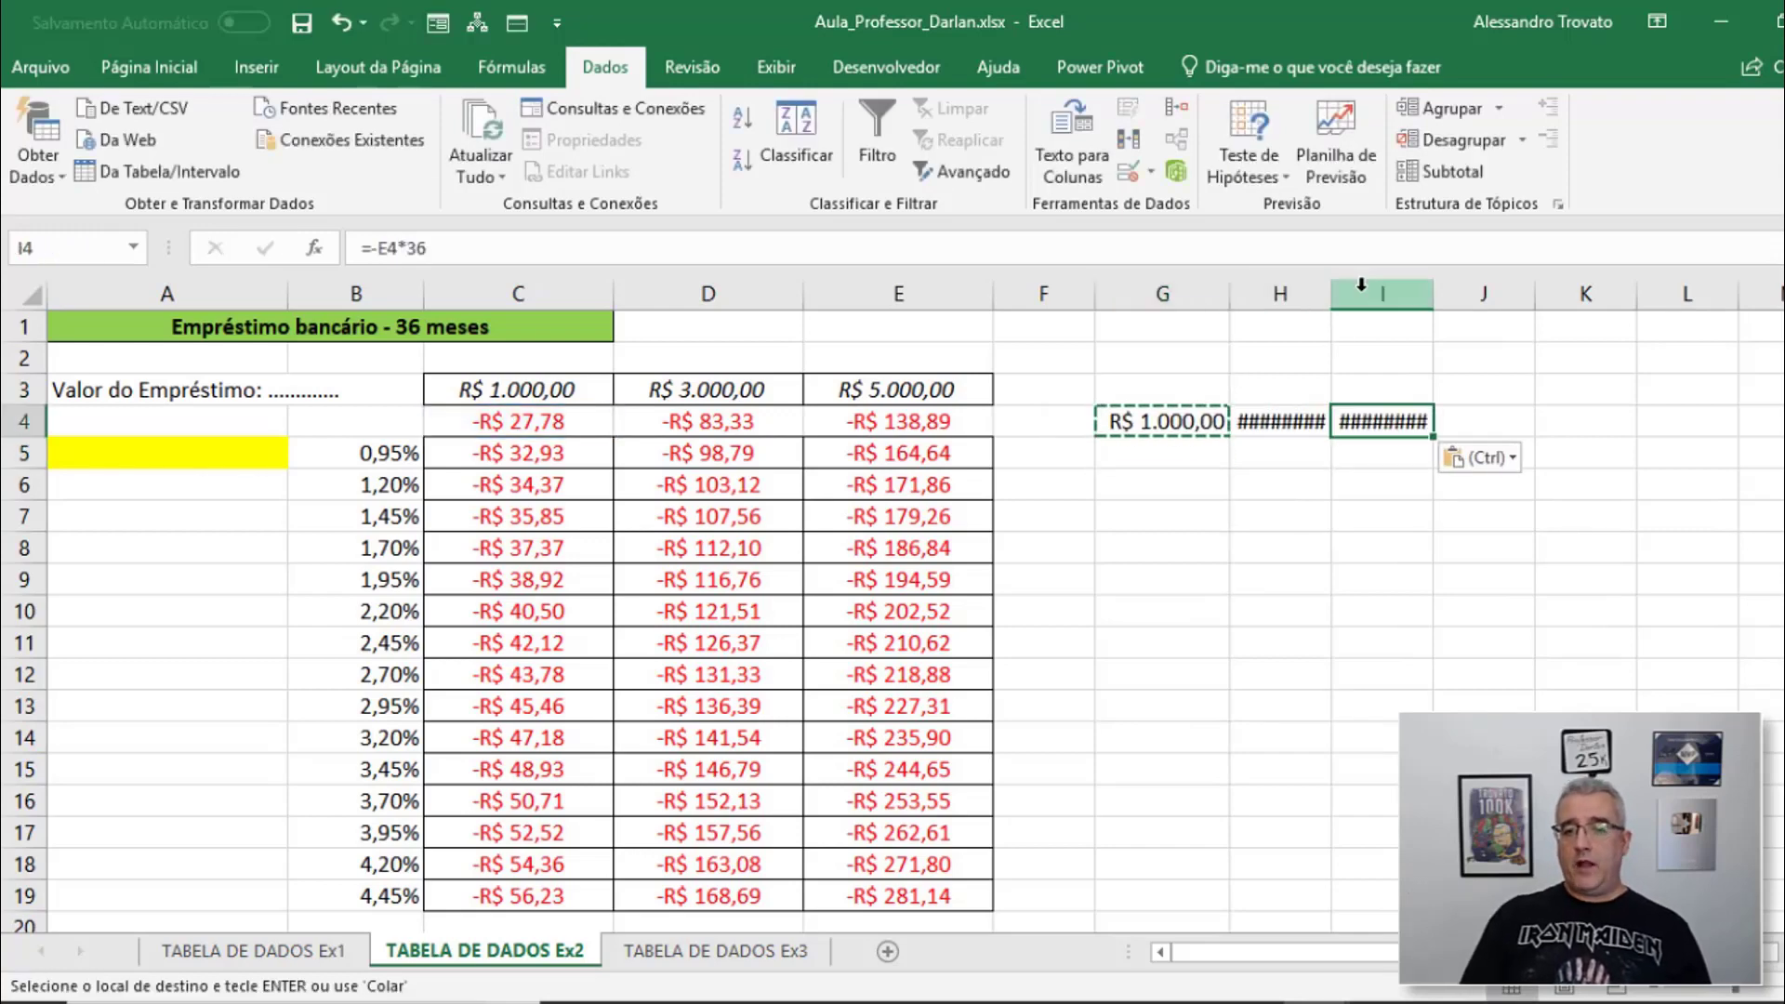
{"action": "left_click_drag", "start_coordinate": [1361, 292], "coordinate": [1313, 282]}
{"action": "double_click", "coordinate": [1332, 293]}
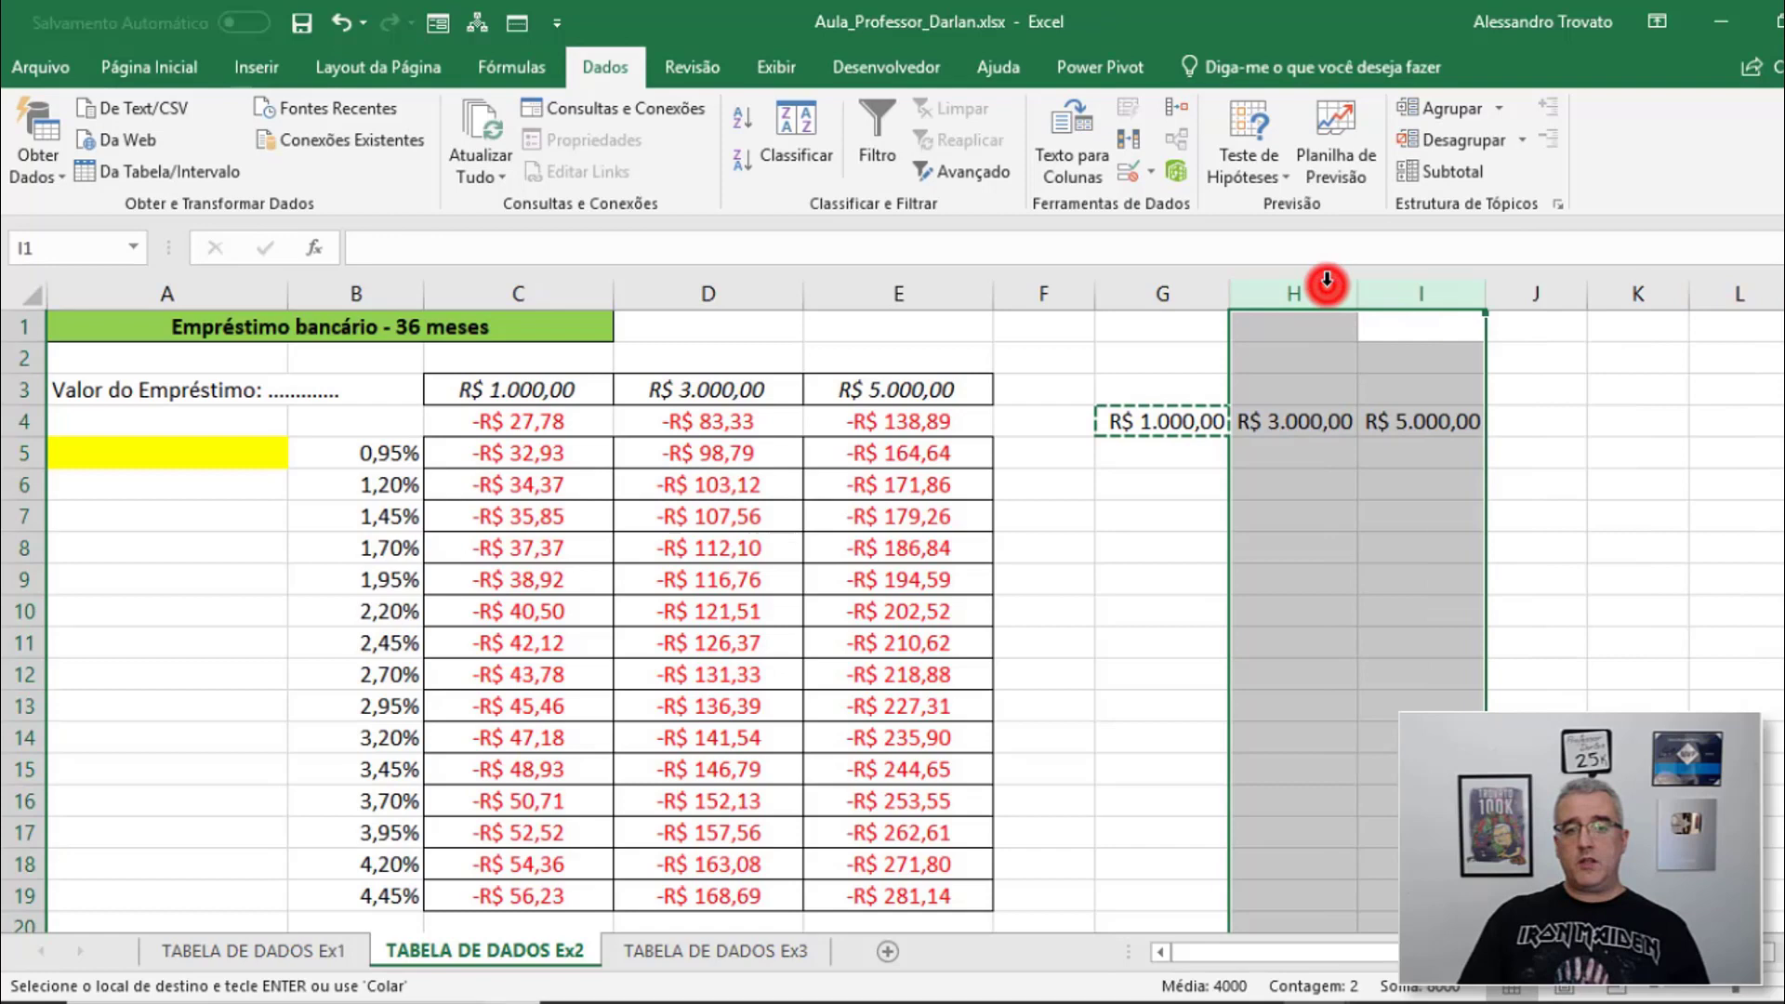
{"action": "left_click", "coordinate": [1336, 423]}
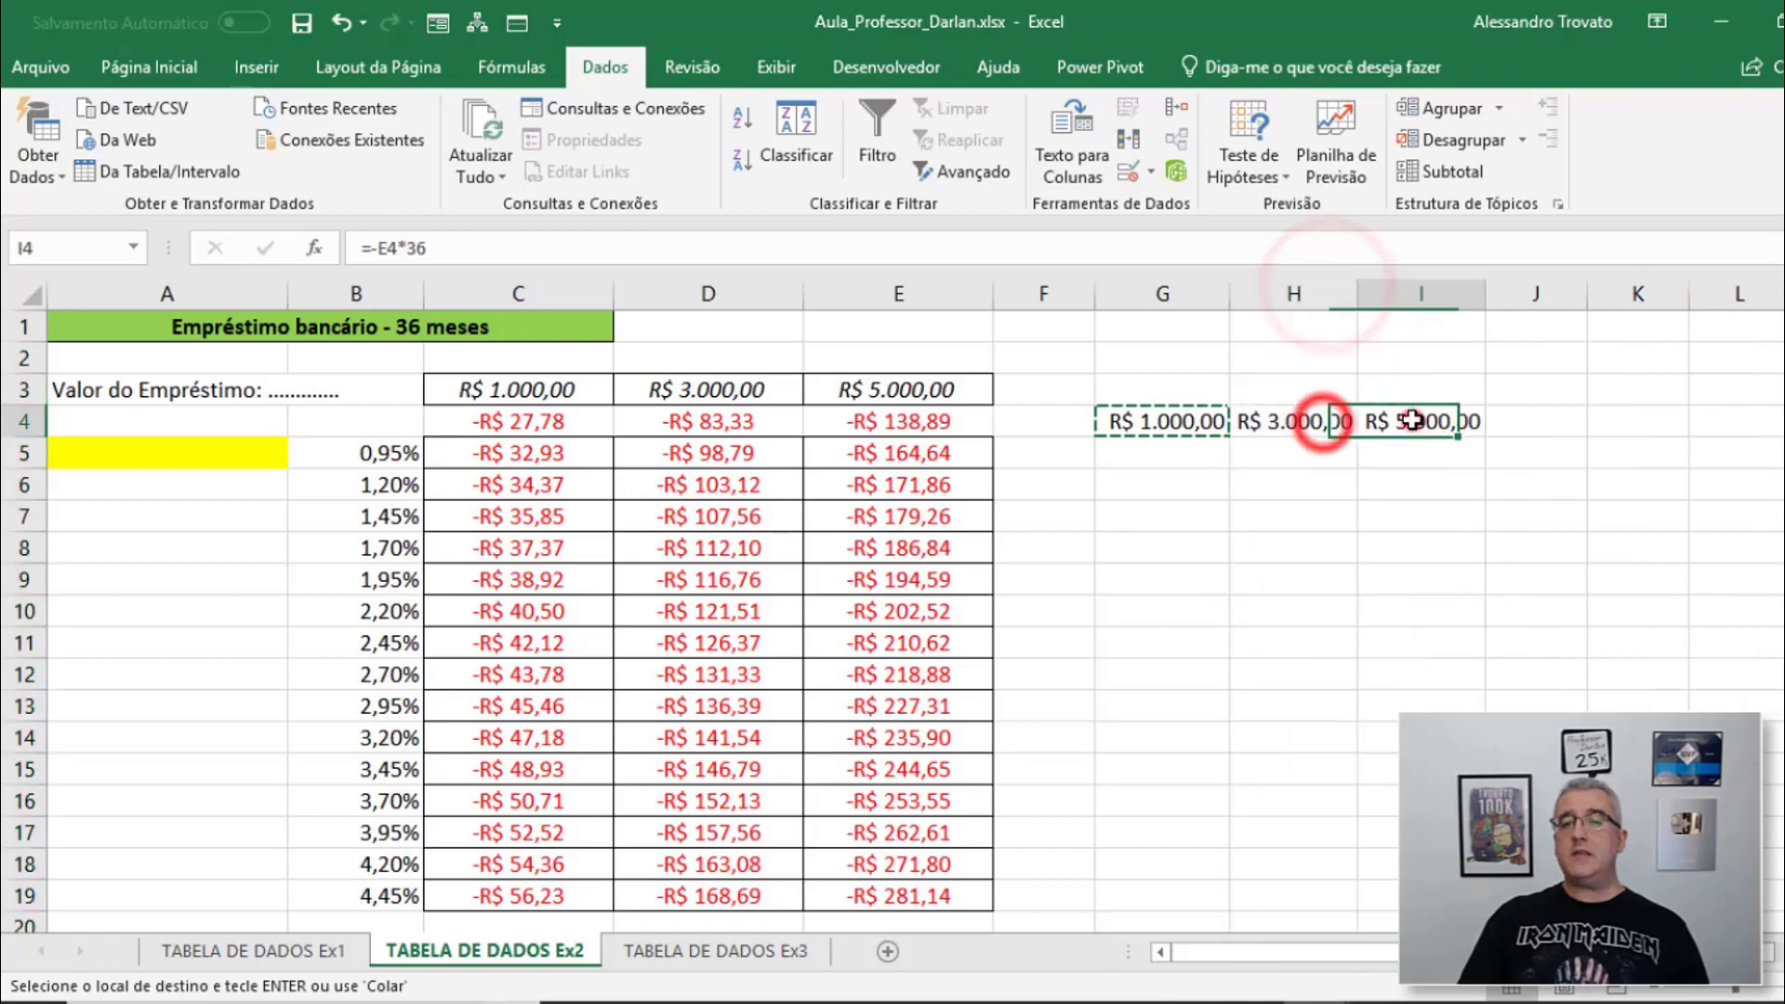
{"action": "key", "text": "Escape"}
Fill the total formulas in G4:I4 down to row 19 and autofit columns G to I
{"action": "left_click", "coordinate": [1189, 415]}
{"action": "left_click_drag", "start_coordinate": [1188, 415], "coordinate": [1483, 904]}
{"action": "left_click_drag", "start_coordinate": [1429, 293], "coordinate": [1164, 294]}
{"action": "double_click", "coordinate": [1230, 293]}
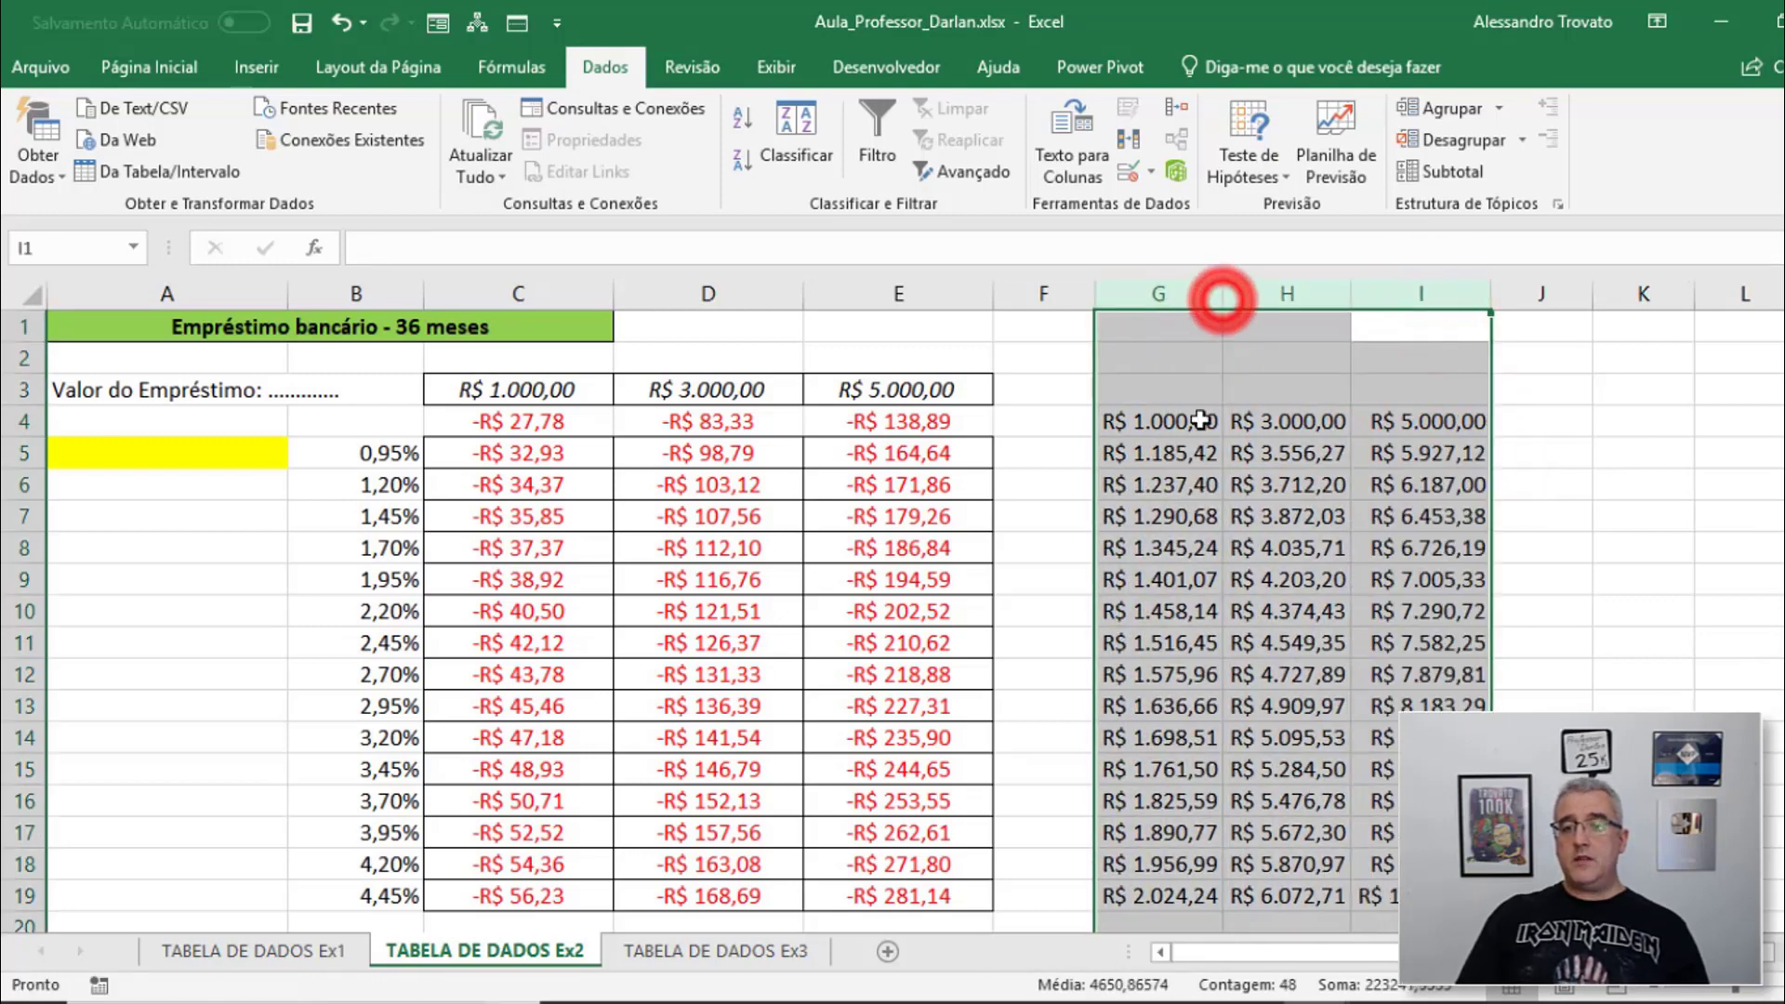
{"action": "left_click", "coordinate": [1192, 427]}
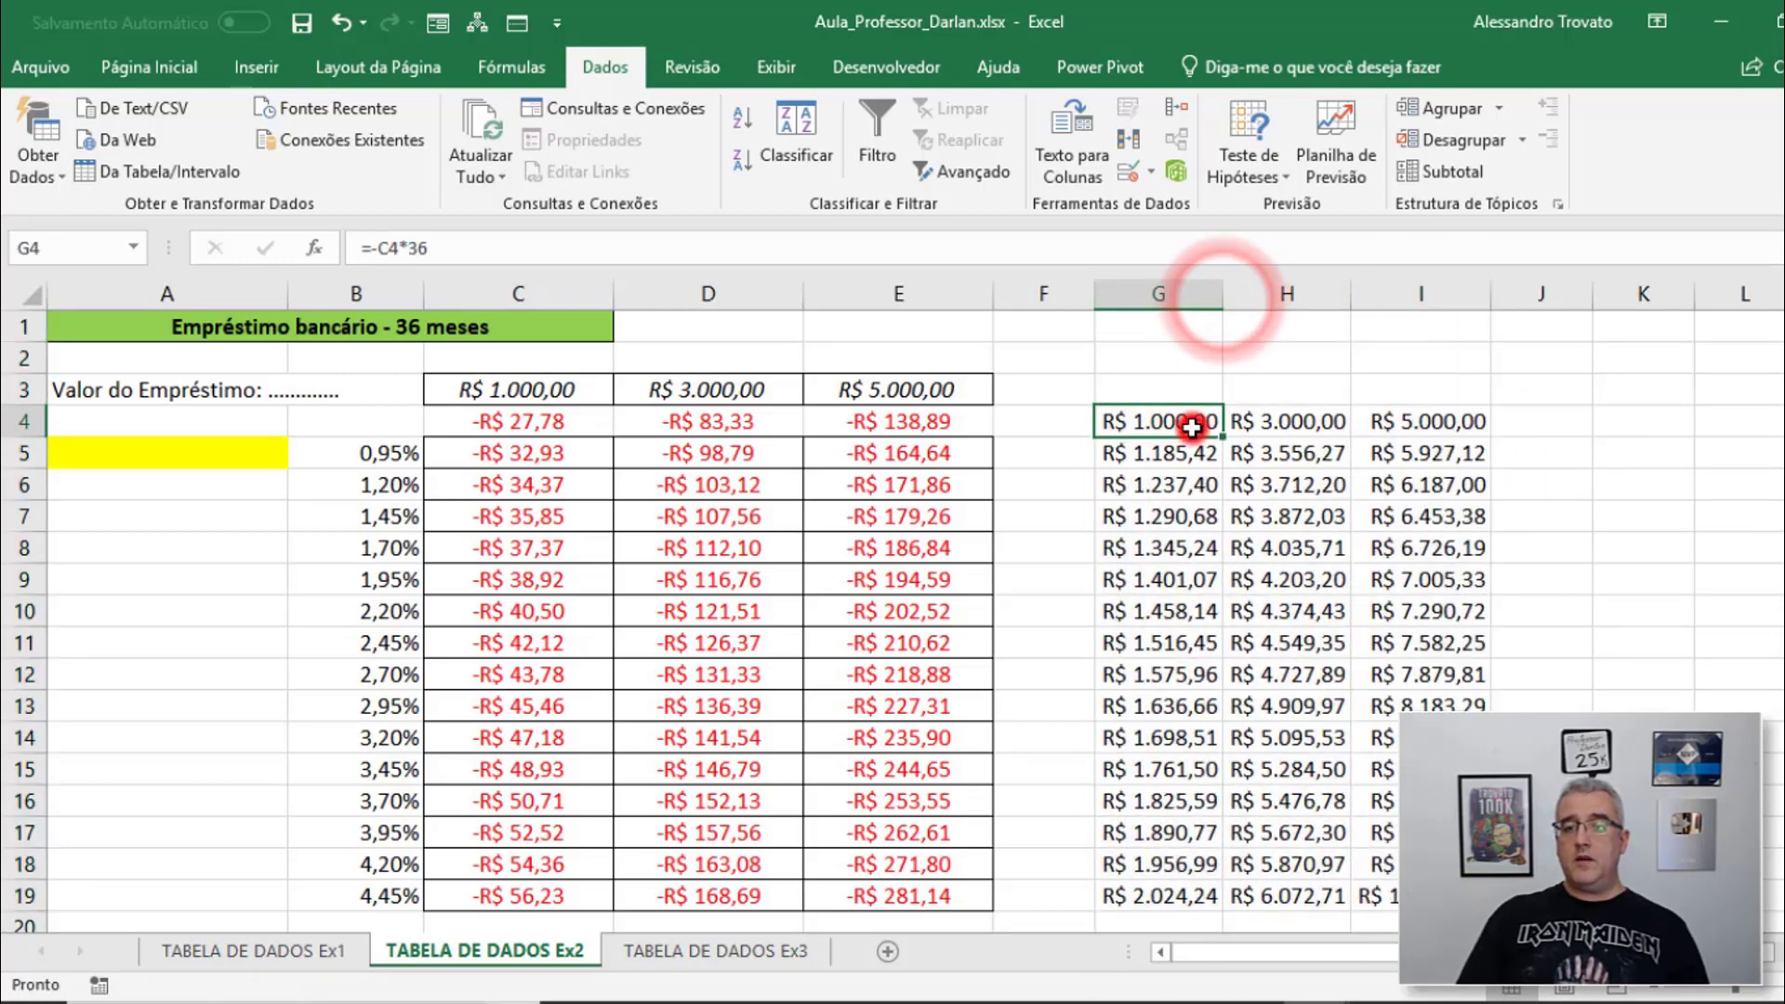
Check the total paid in G19 against its 4,45% interest rate in B19
{"action": "left_click", "coordinate": [1167, 898]}
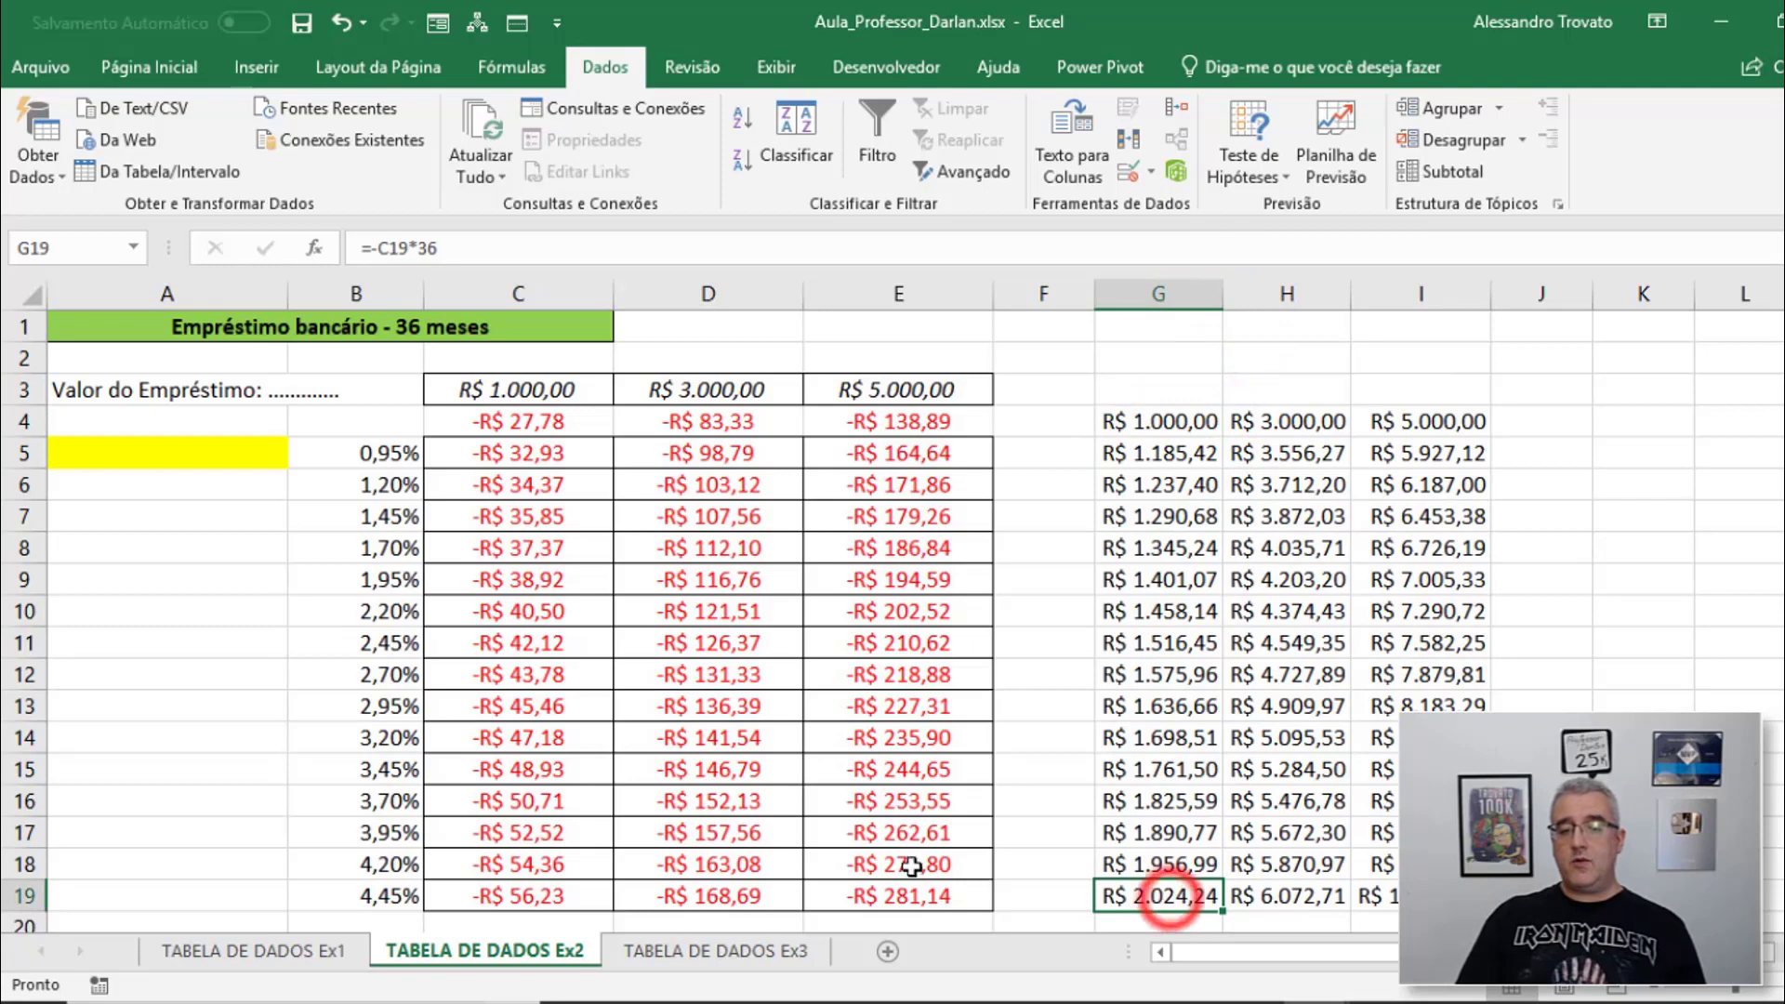
{"action": "left_click", "coordinate": [414, 872]}
{"action": "left_click", "coordinate": [410, 896]}
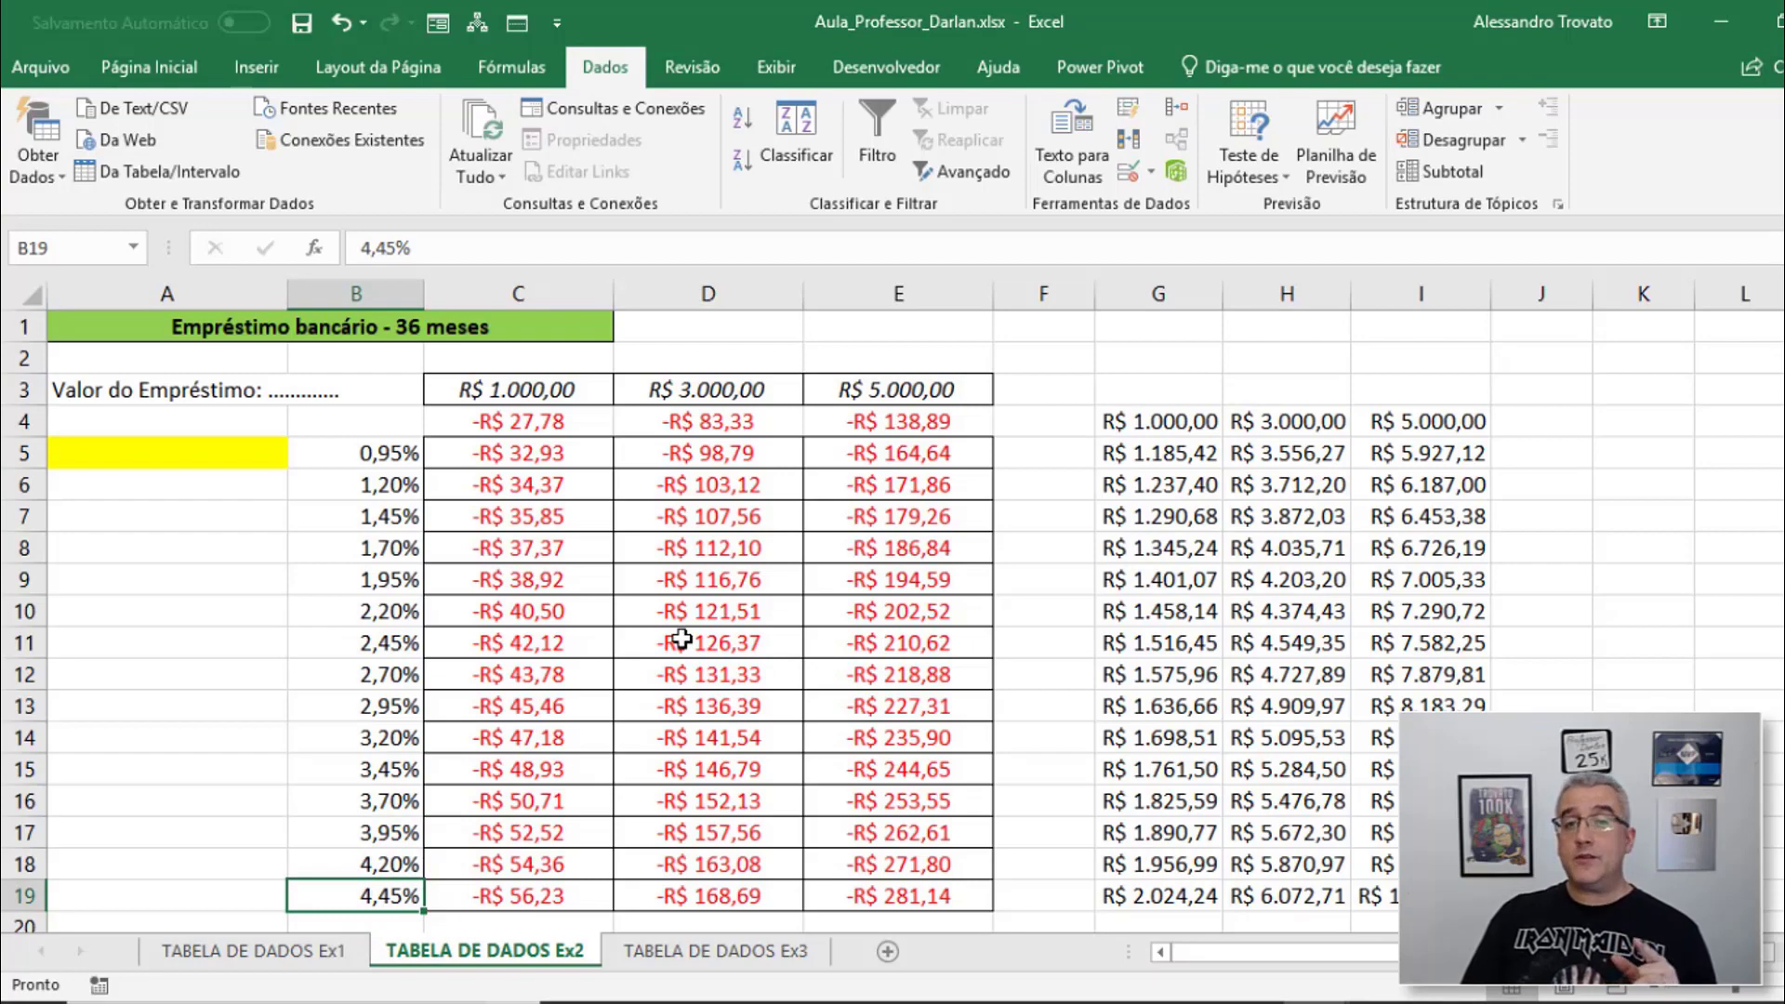
On the sheet TABELA DE DADOS Ex3, clear the formula in B4 and the installment results in C5:G15
{"action": "left_click", "coordinate": [734, 951]}
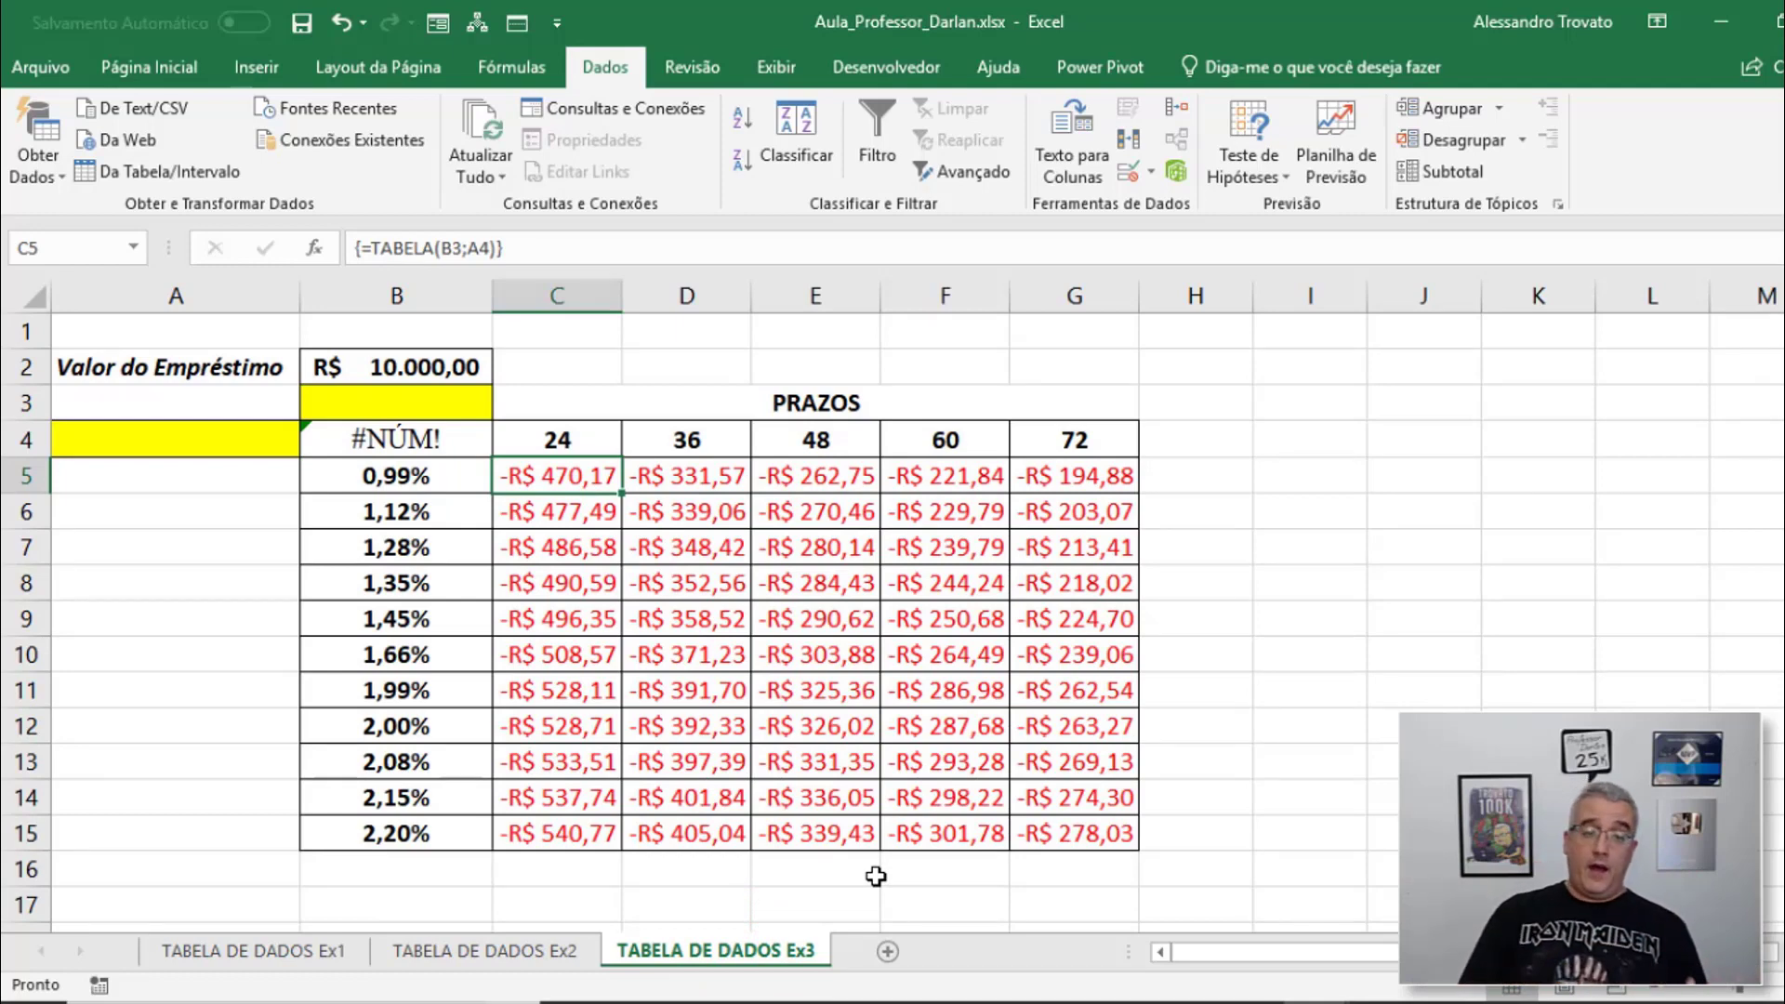
{"action": "left_click", "coordinate": [451, 436]}
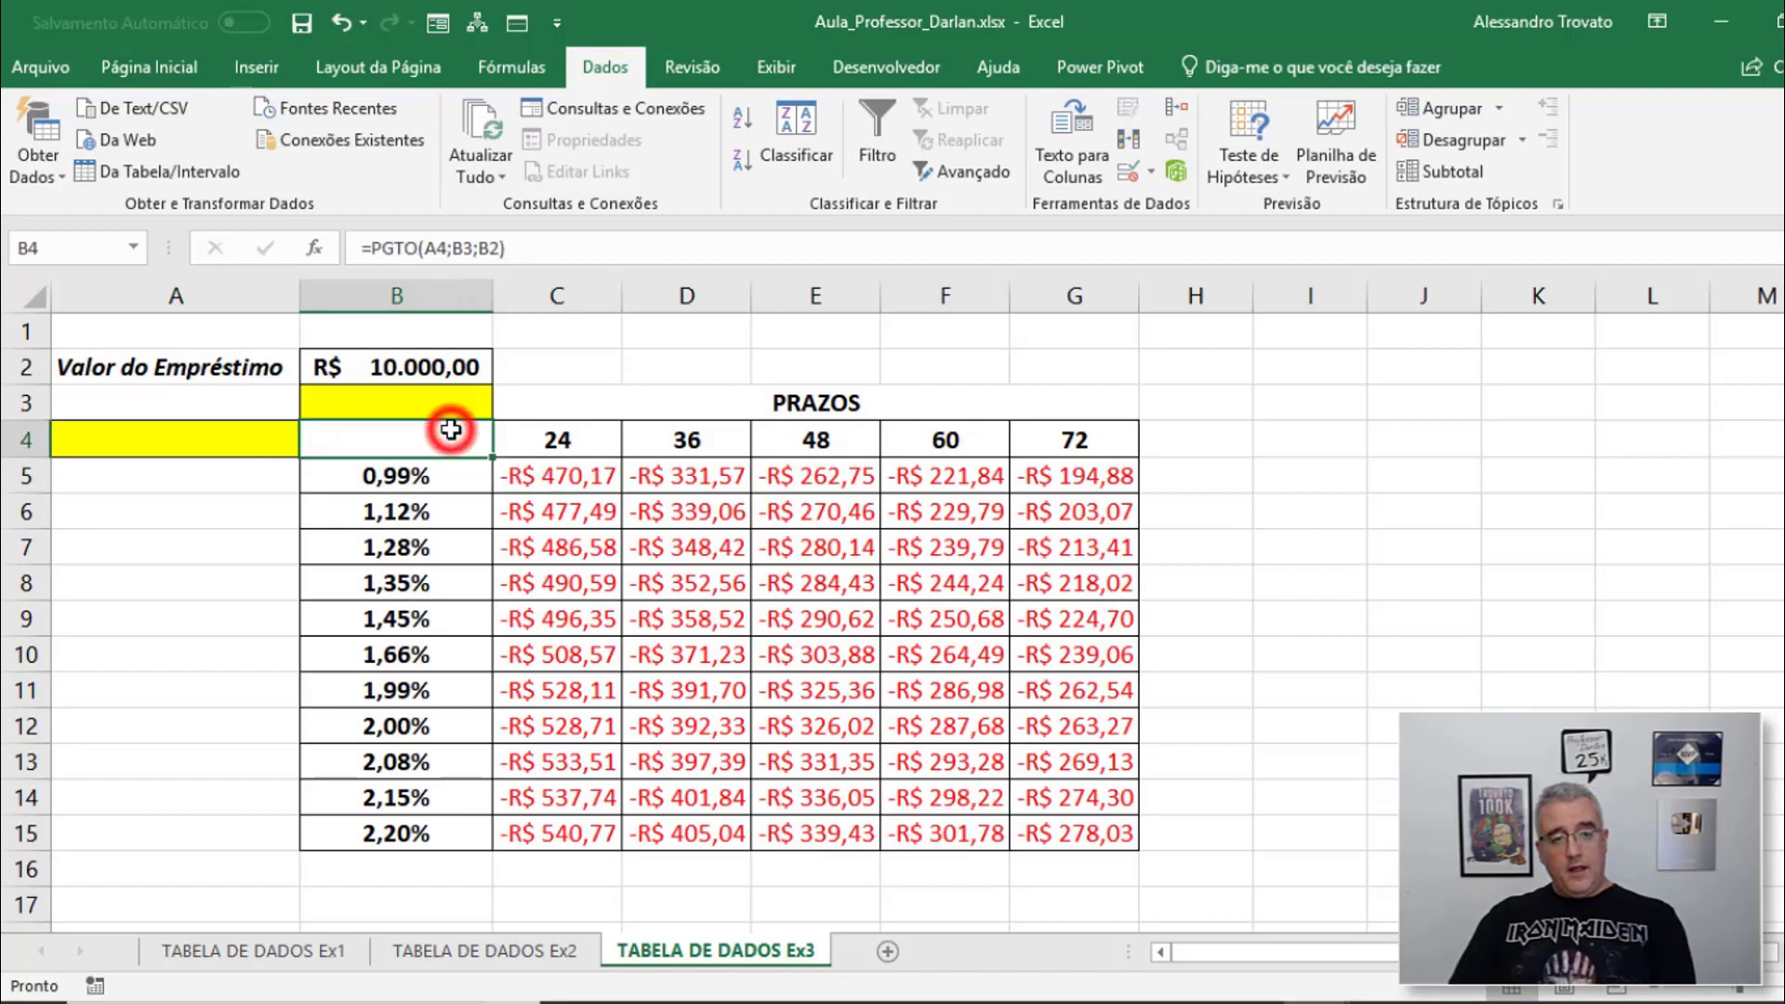
{"action": "key", "text": "Delete"}
{"action": "left_click_drag", "start_coordinate": [536, 480], "coordinate": [1039, 826]}
{"action": "key", "text": "Delete"}
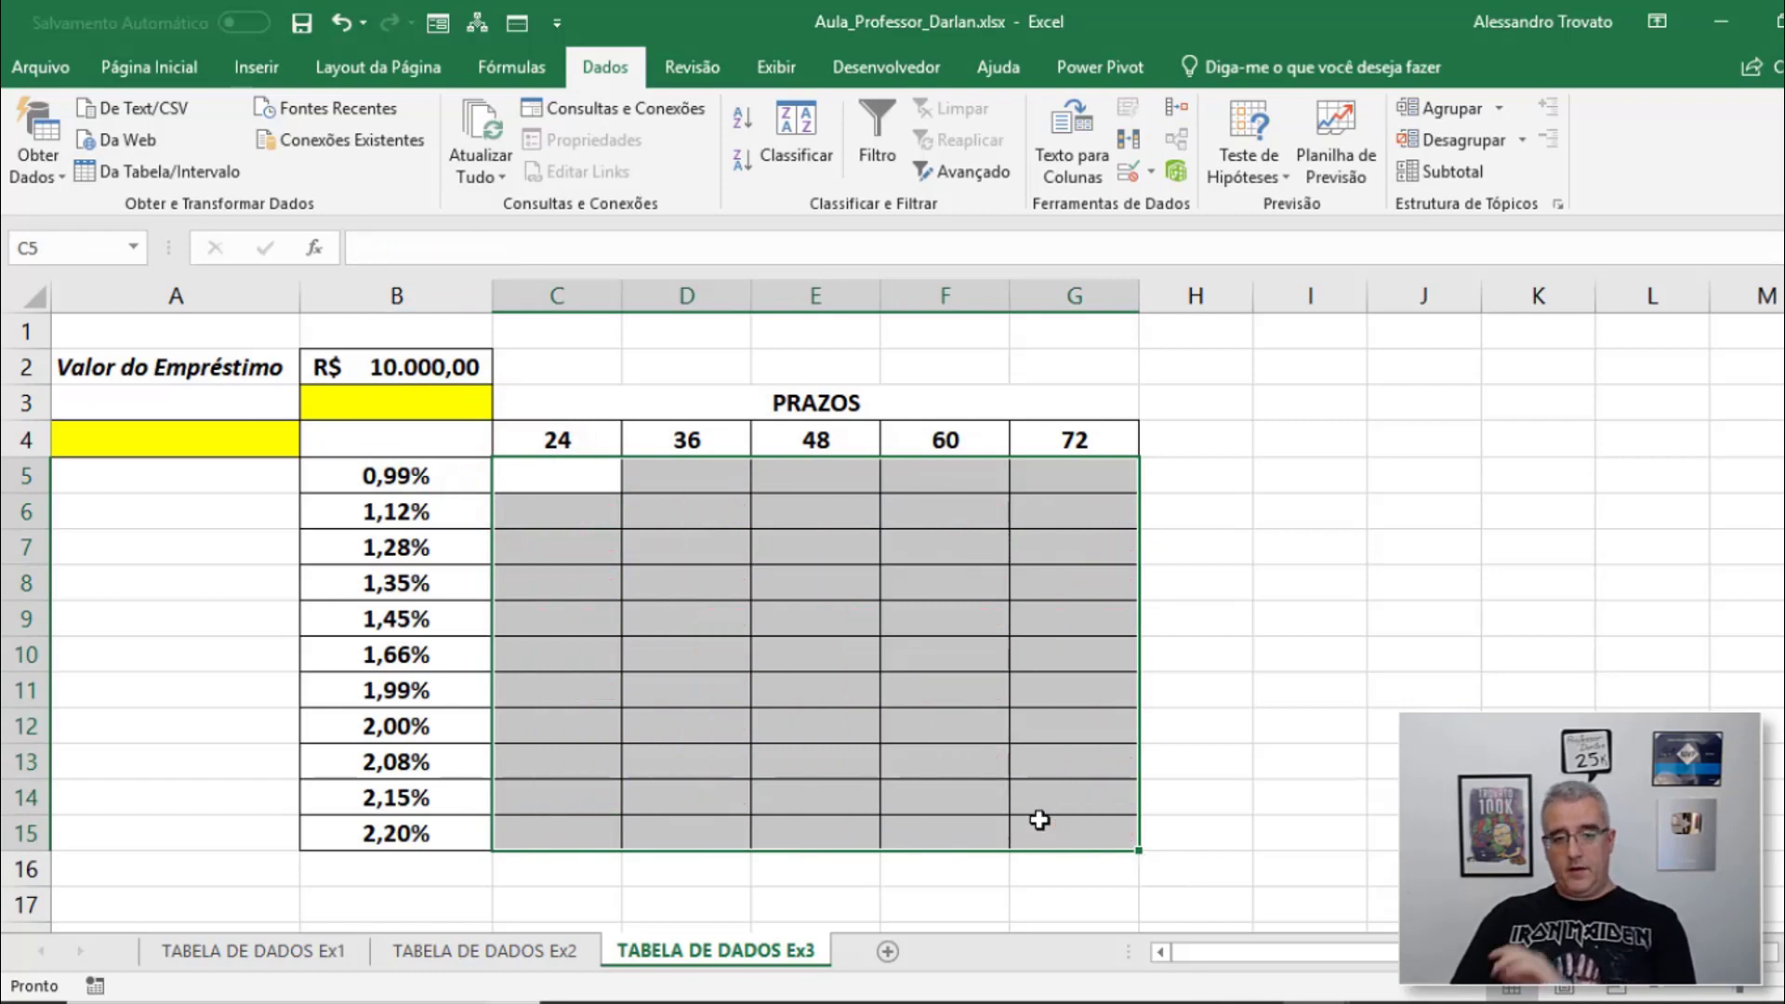
In B4, enter the payment formula =PGTO(A4;B3;B2) using the yellow placeholder cells for rate and term and the loan value
{"action": "left_click", "coordinate": [401, 401]}
{"action": "left_click", "coordinate": [401, 433]}
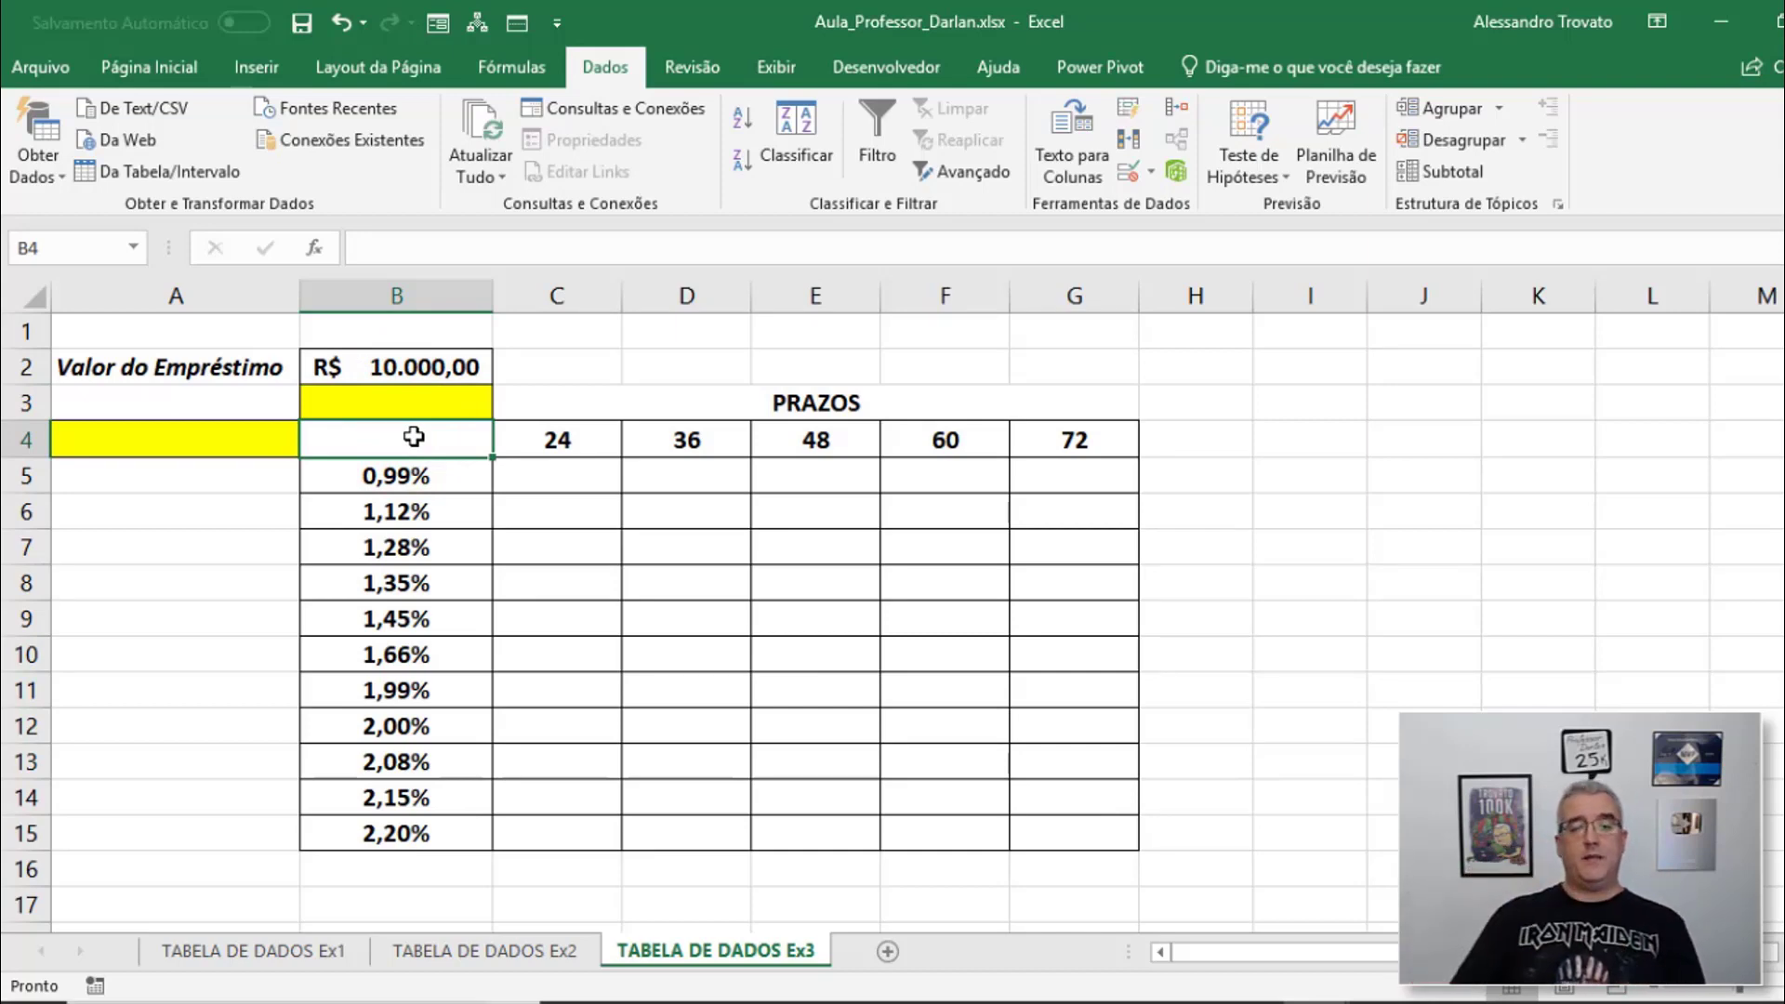
{"action": "type", "text": "=pgto("}
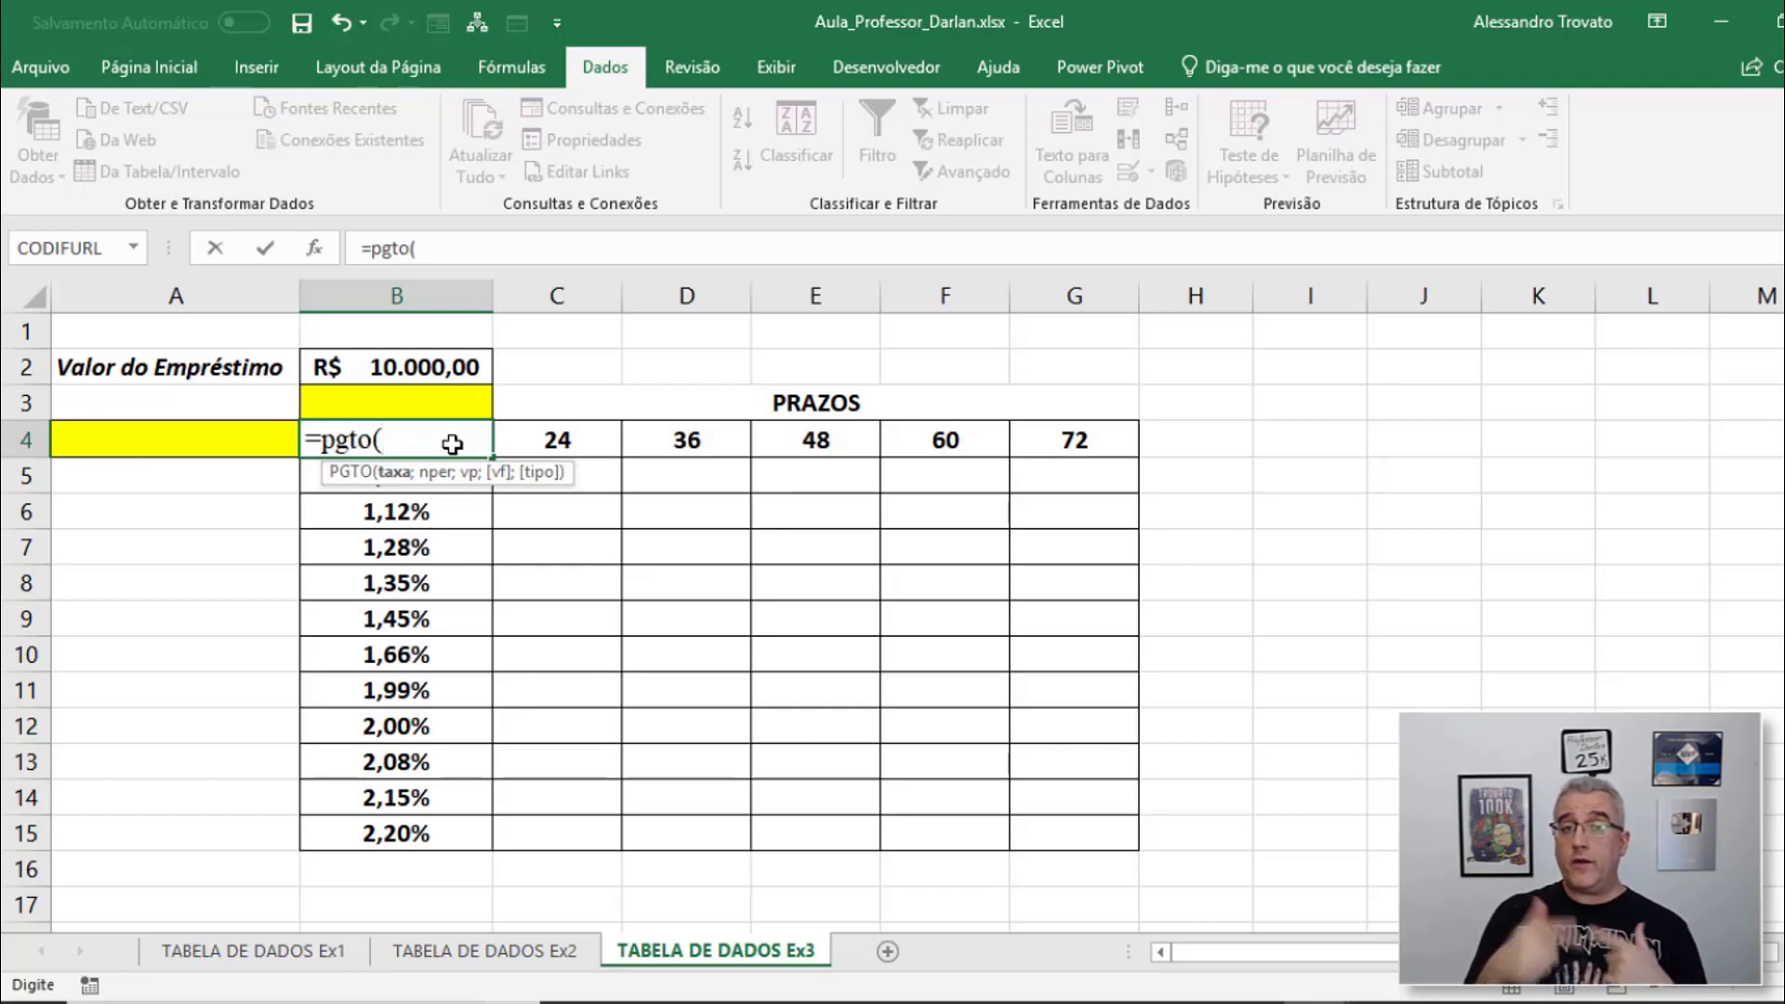
{"action": "left_click", "coordinate": [207, 439]}
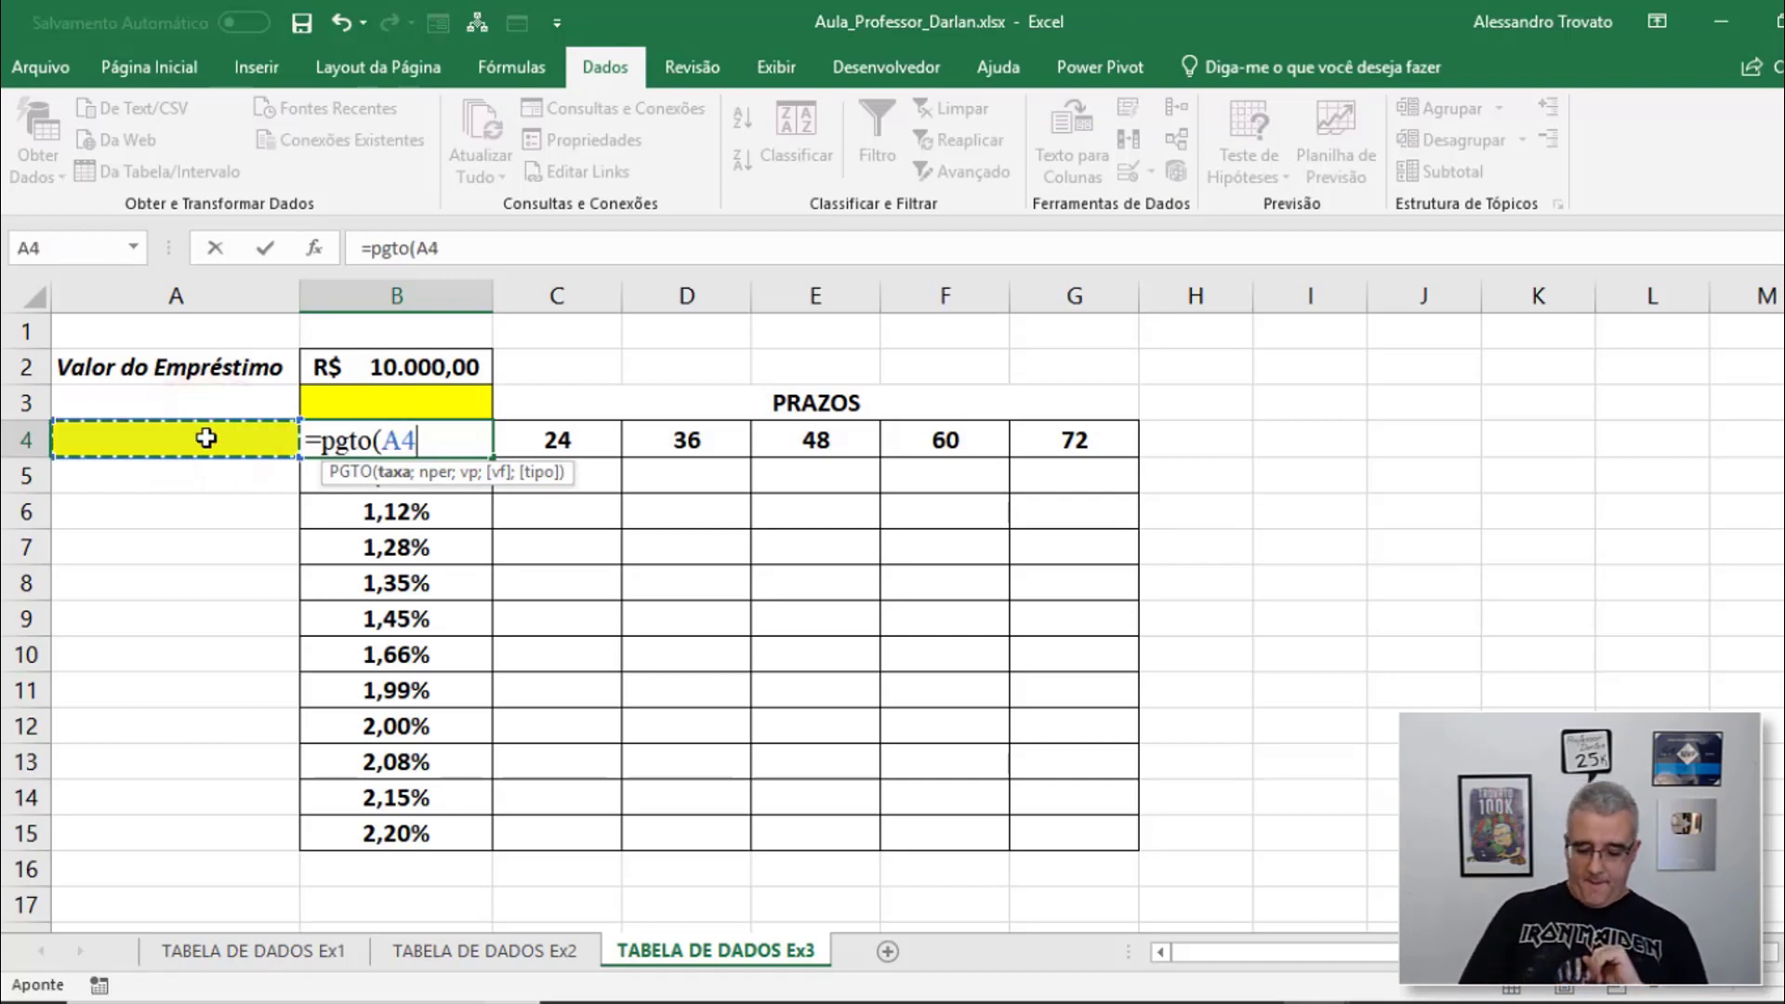
{"action": "type", "text": ";"}
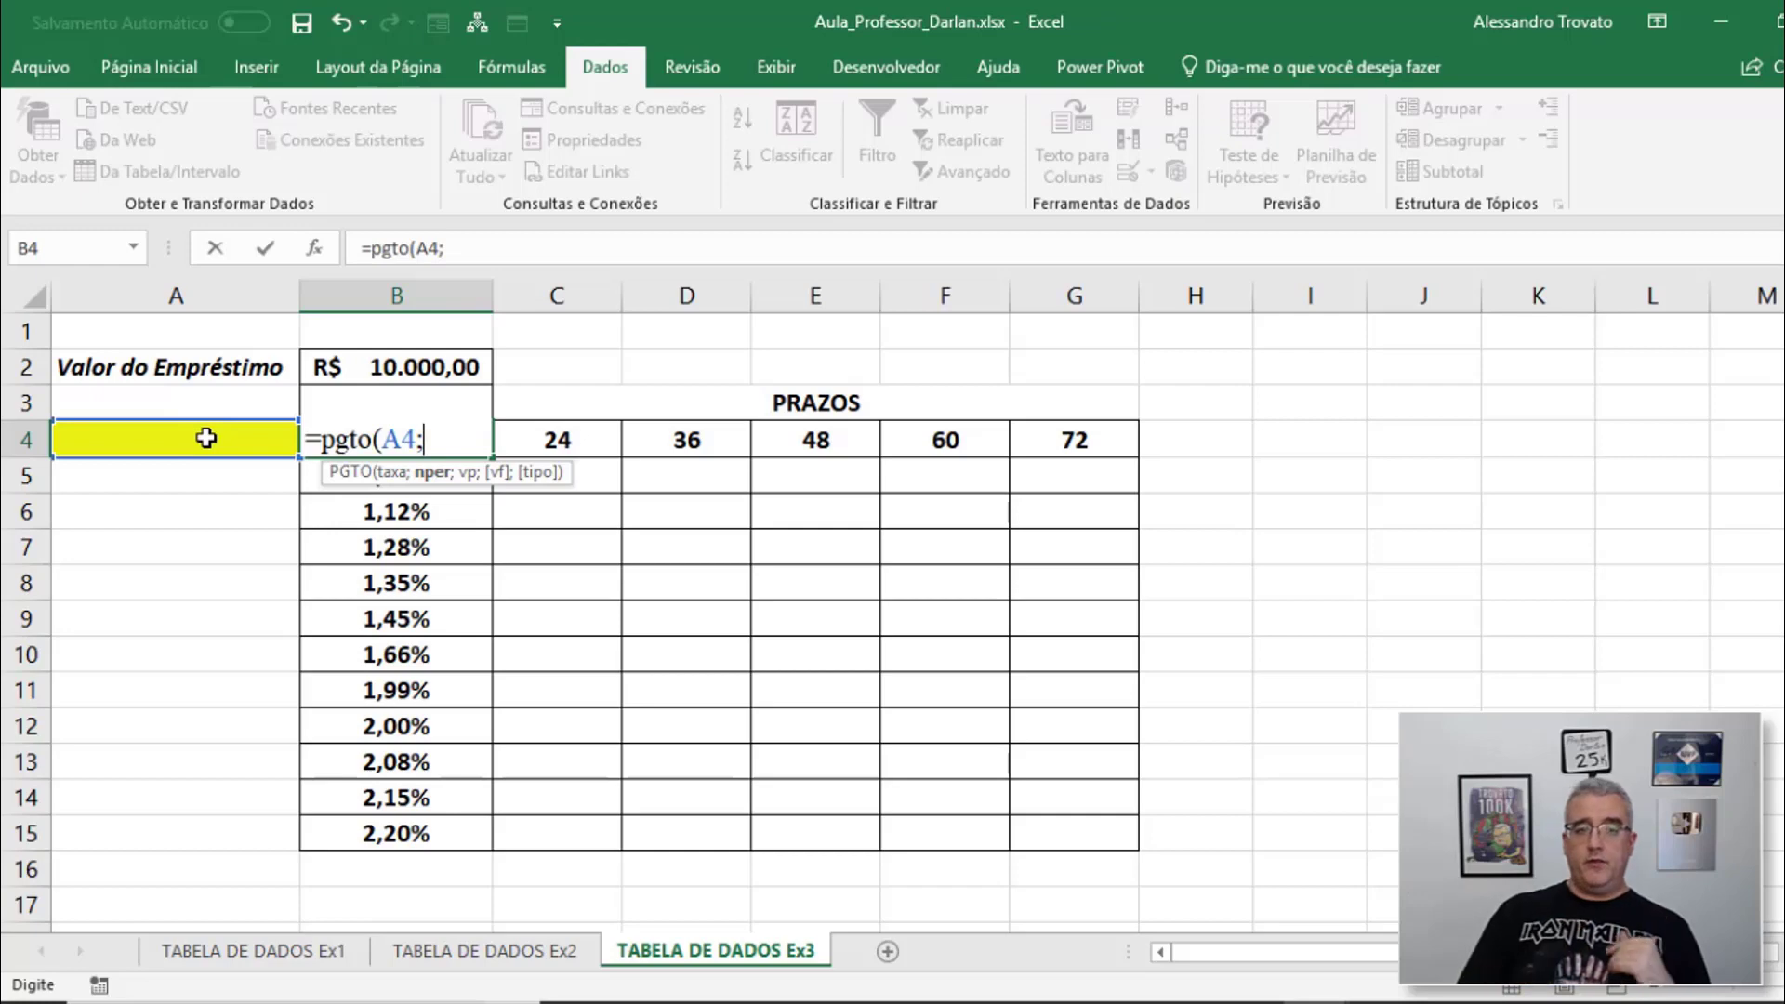
{"action": "left_click", "coordinate": [491, 390]}
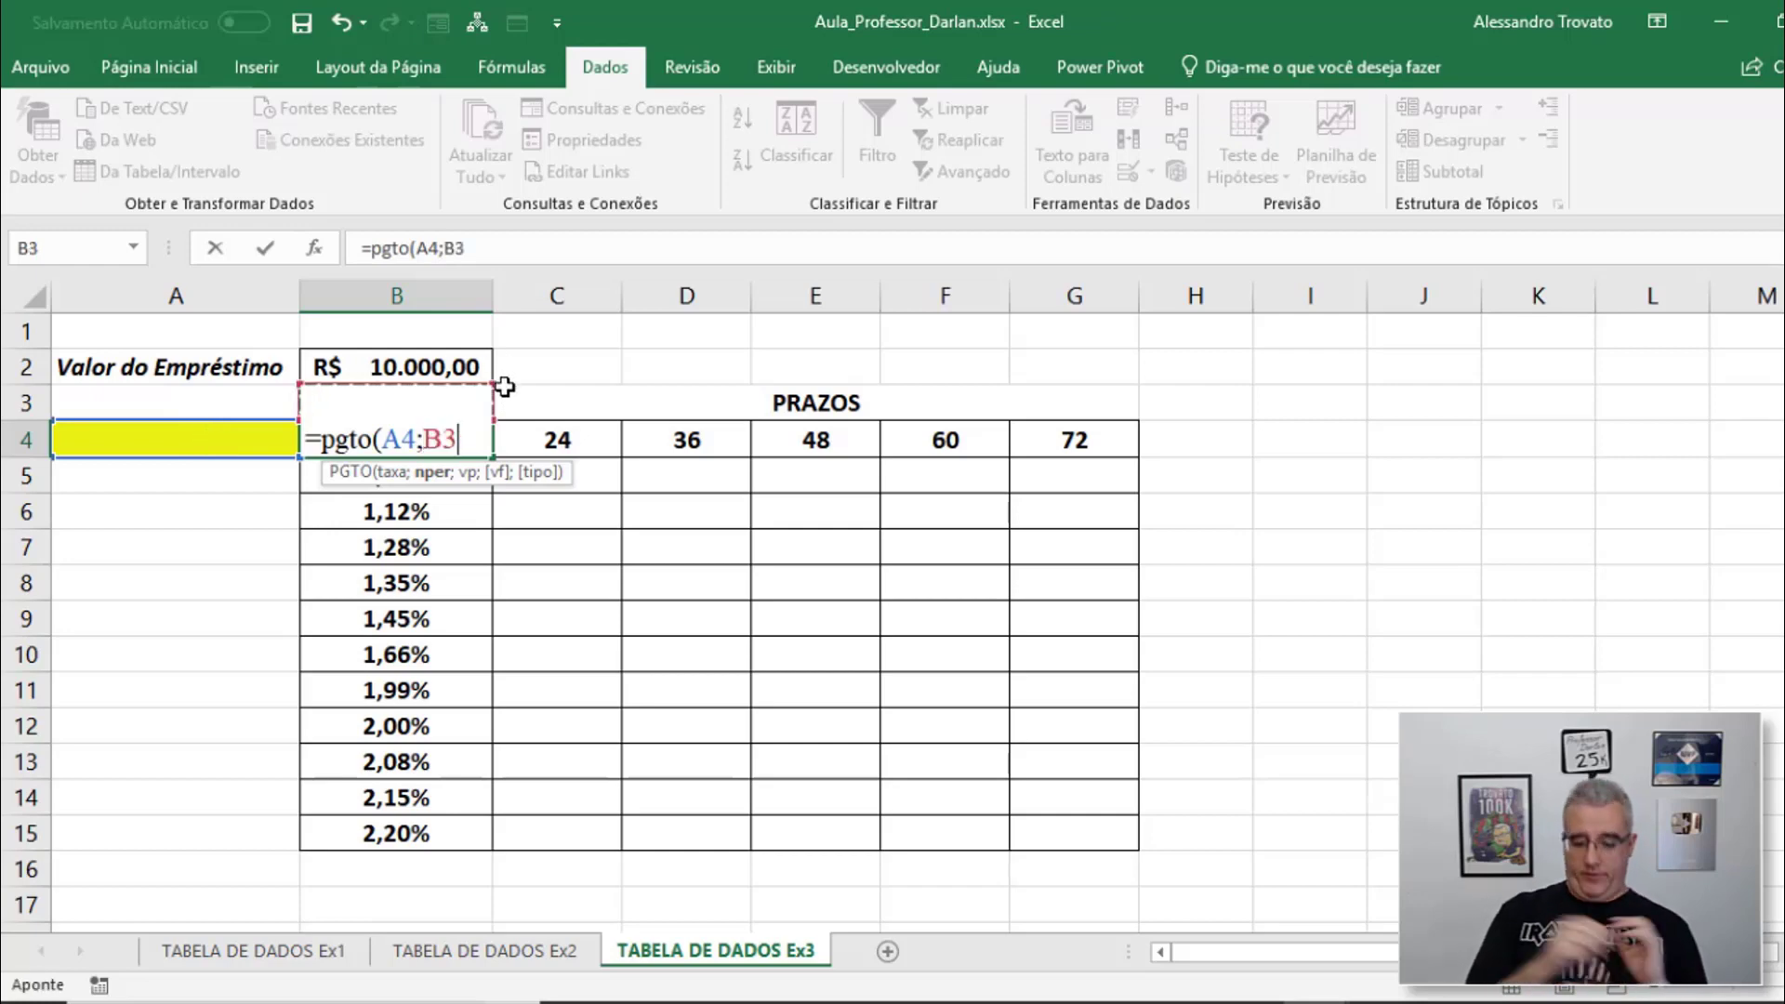
{"action": "type", "text": ";"}
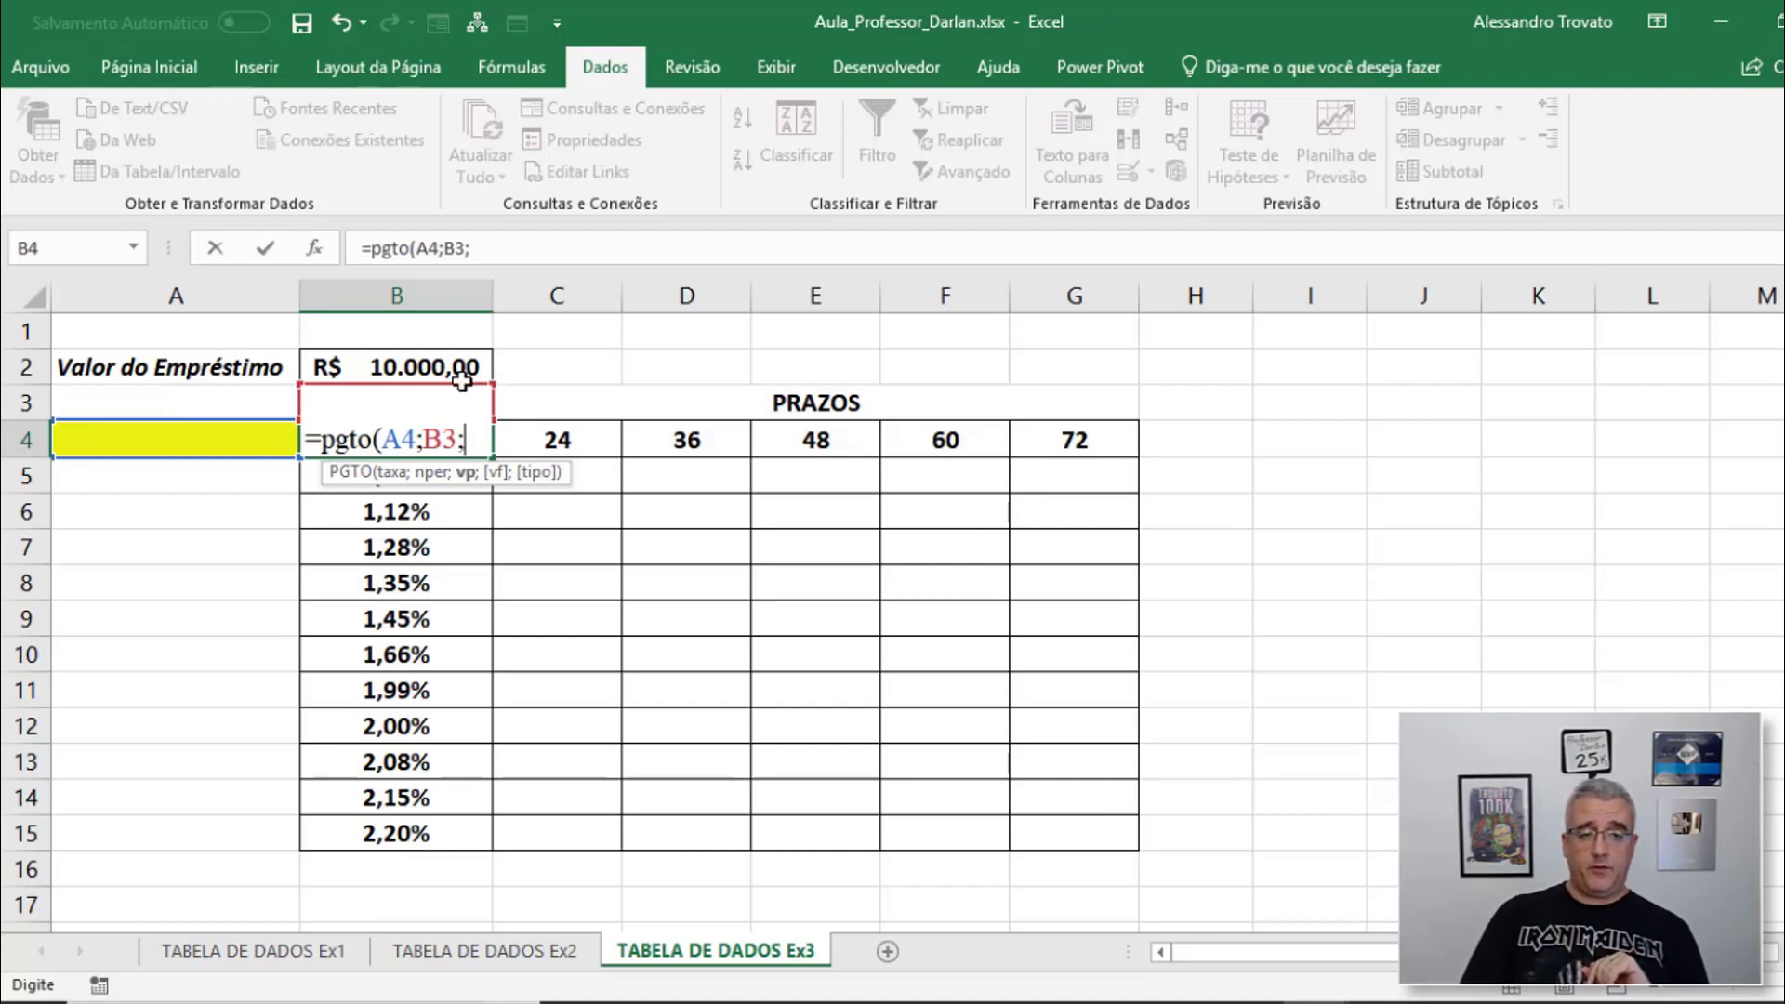
{"action": "left_click", "coordinate": [476, 372]}
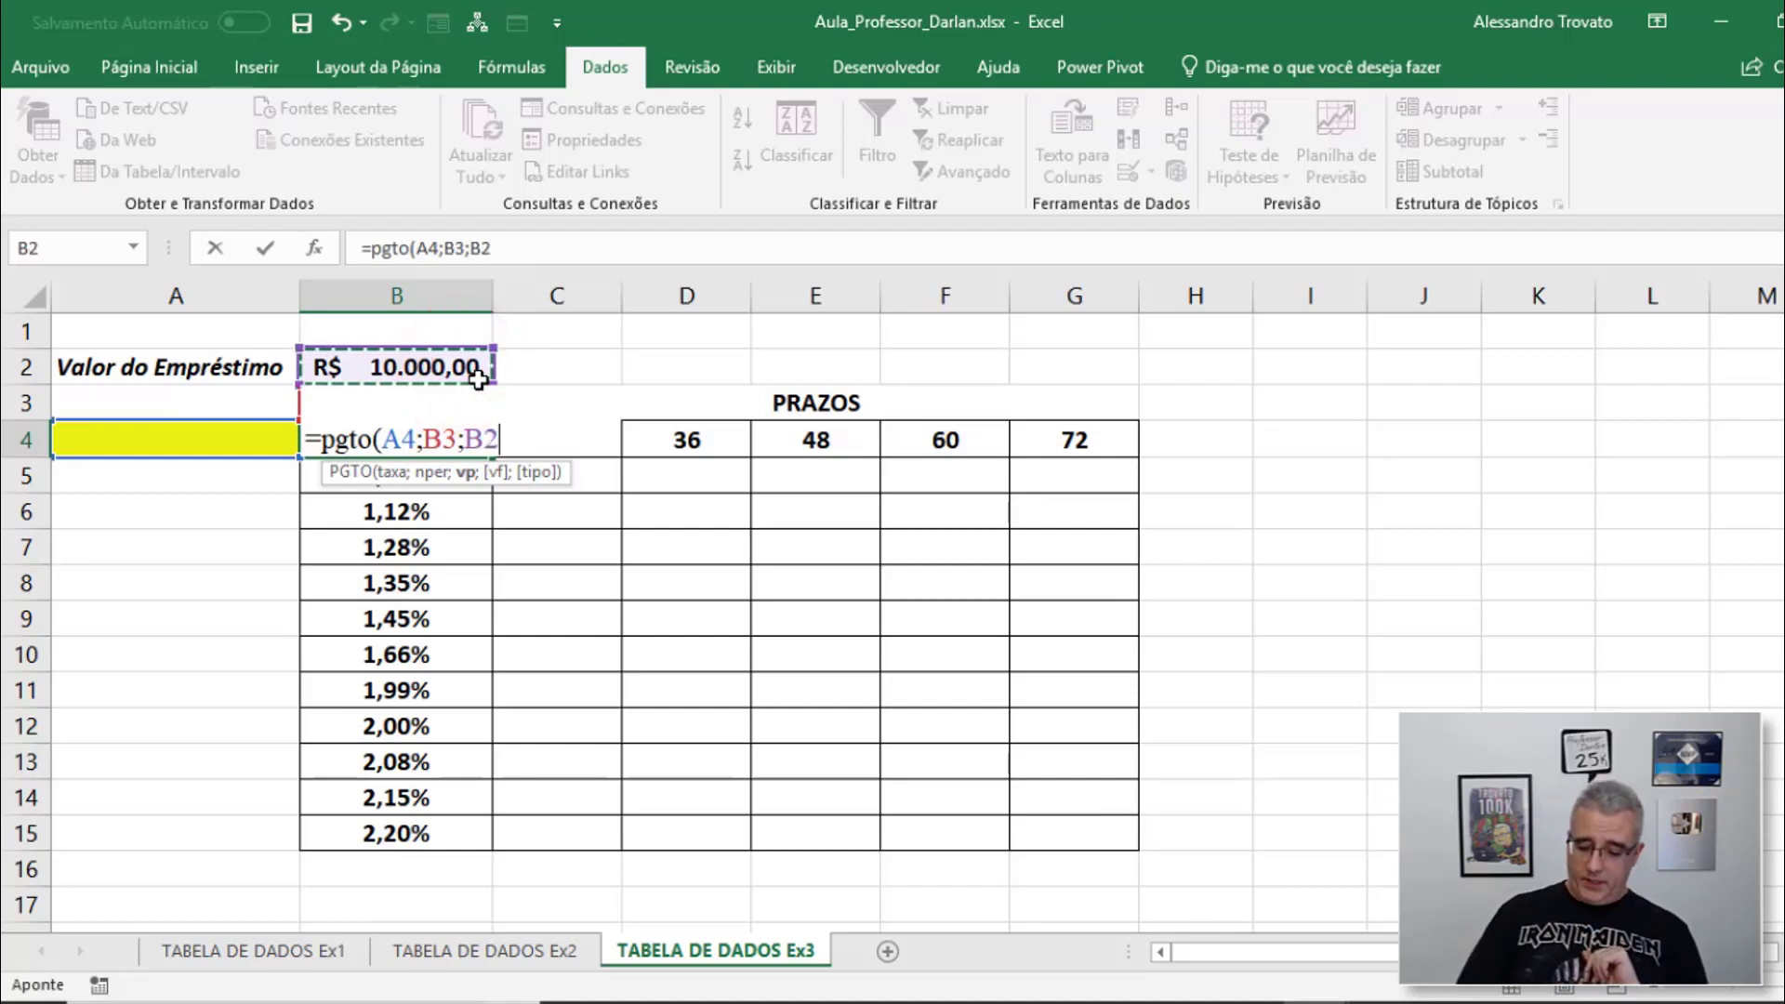
{"action": "key", "text": "Return"}
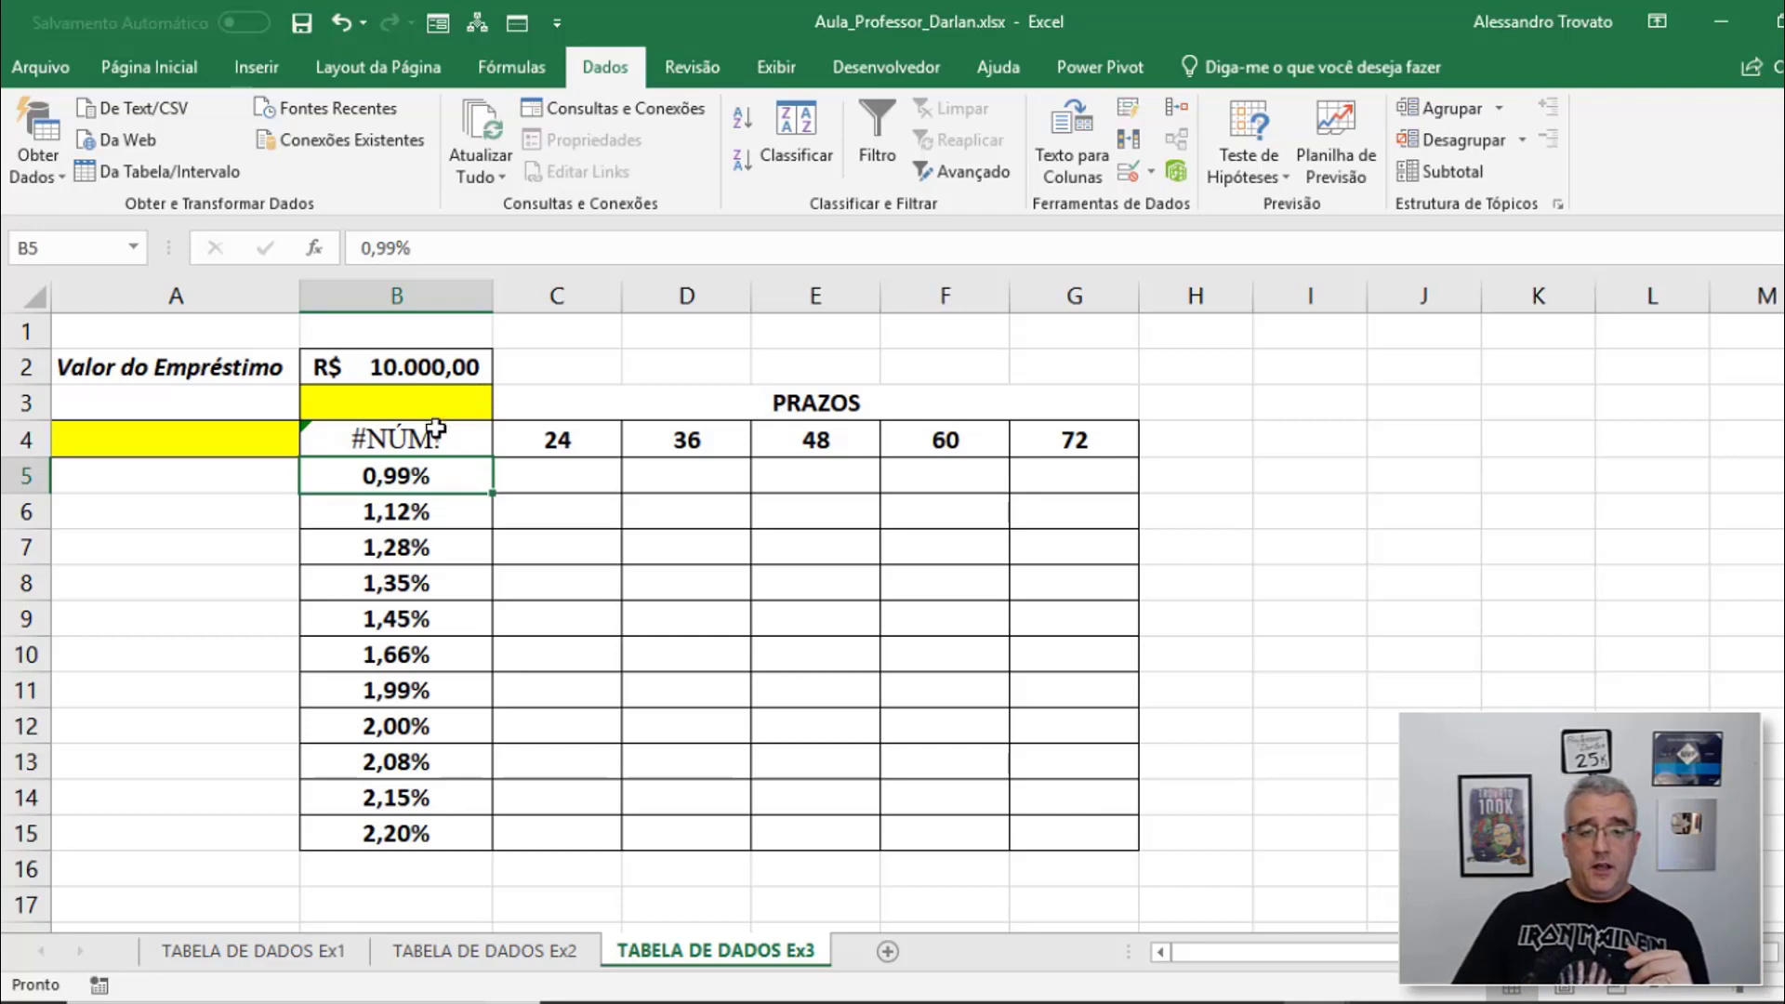
Create a what-if data table over B4:G15 with row input cell $B$3 and column input cell $A$4
{"action": "left_click_drag", "start_coordinate": [432, 437], "coordinate": [1079, 824]}
{"action": "left_click", "coordinate": [1255, 167]}
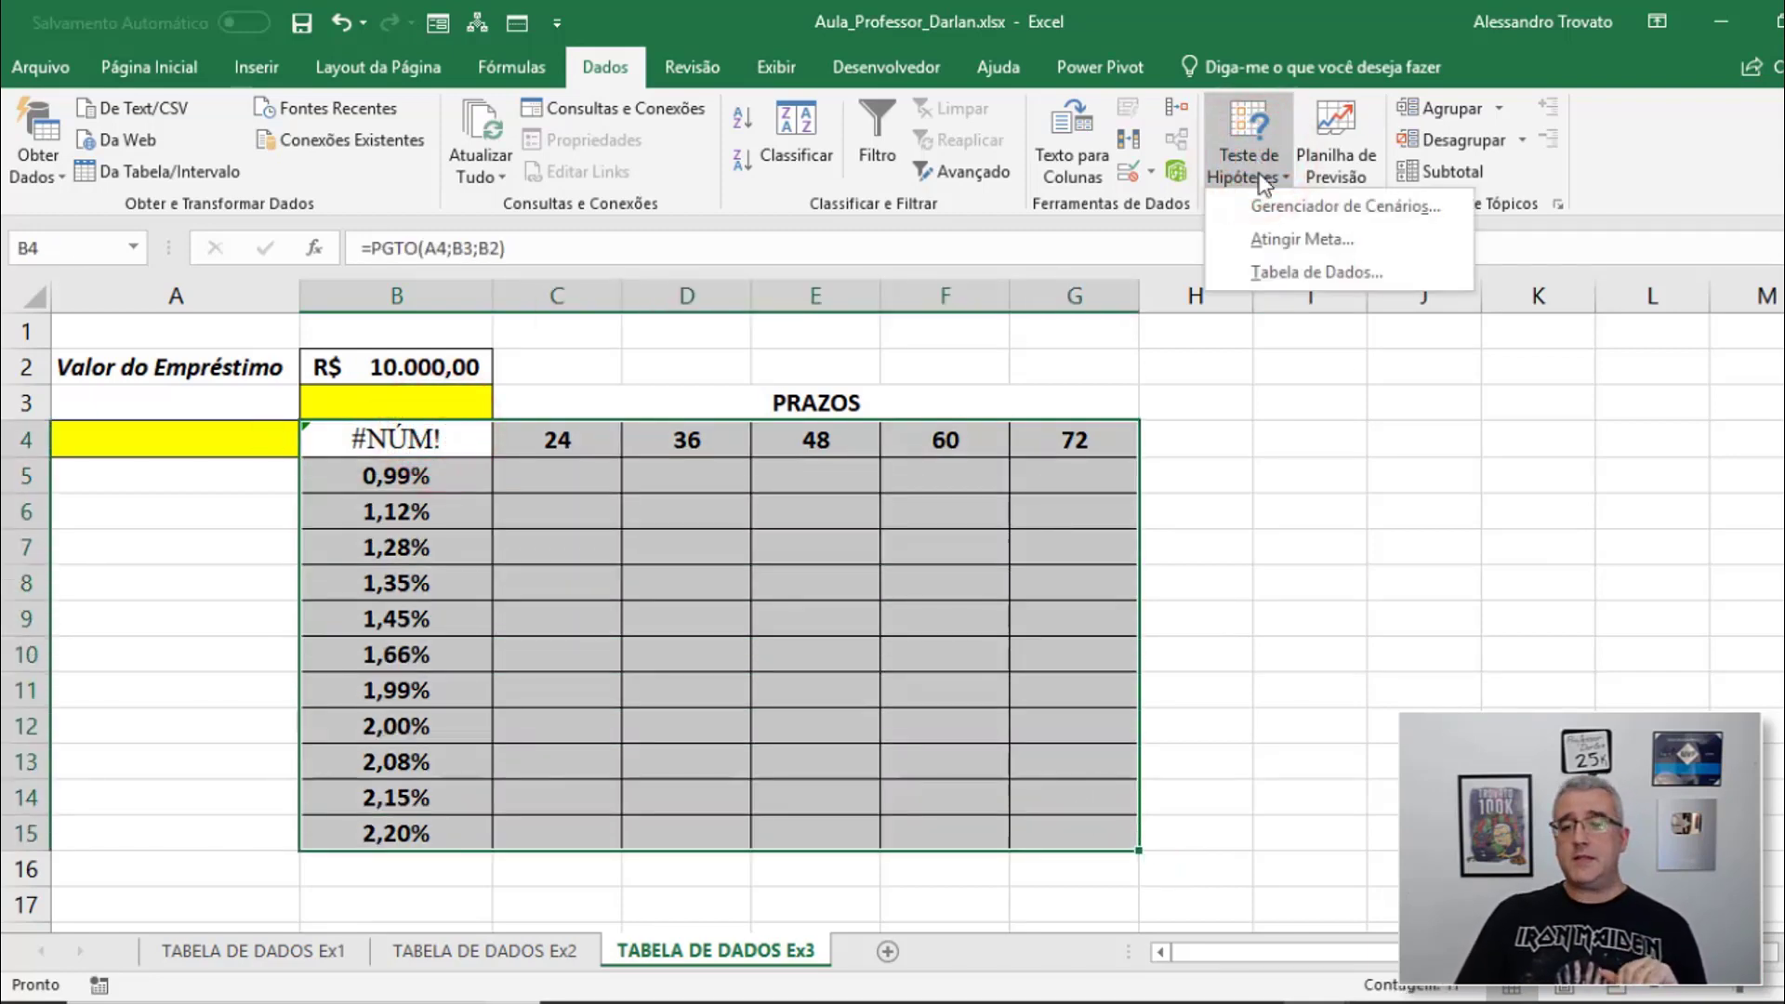
{"action": "left_click", "coordinate": [1283, 272]}
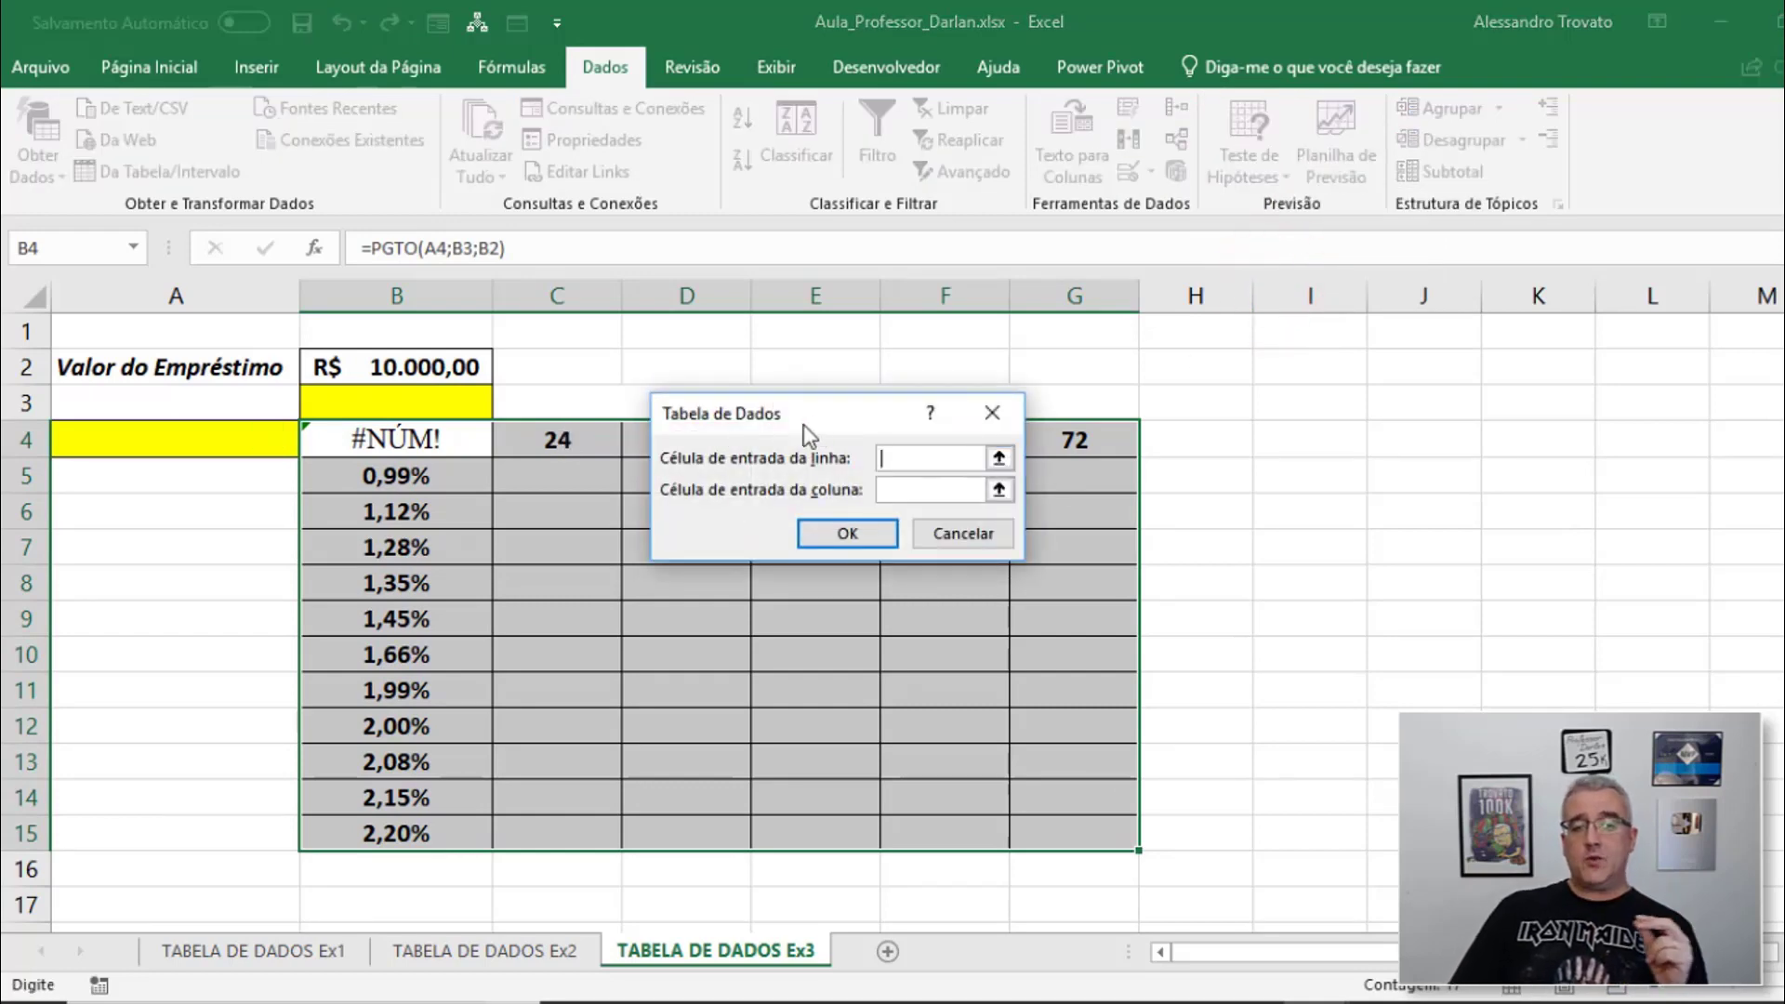
{"action": "left_click_drag", "start_coordinate": [816, 420], "coordinate": [866, 498]}
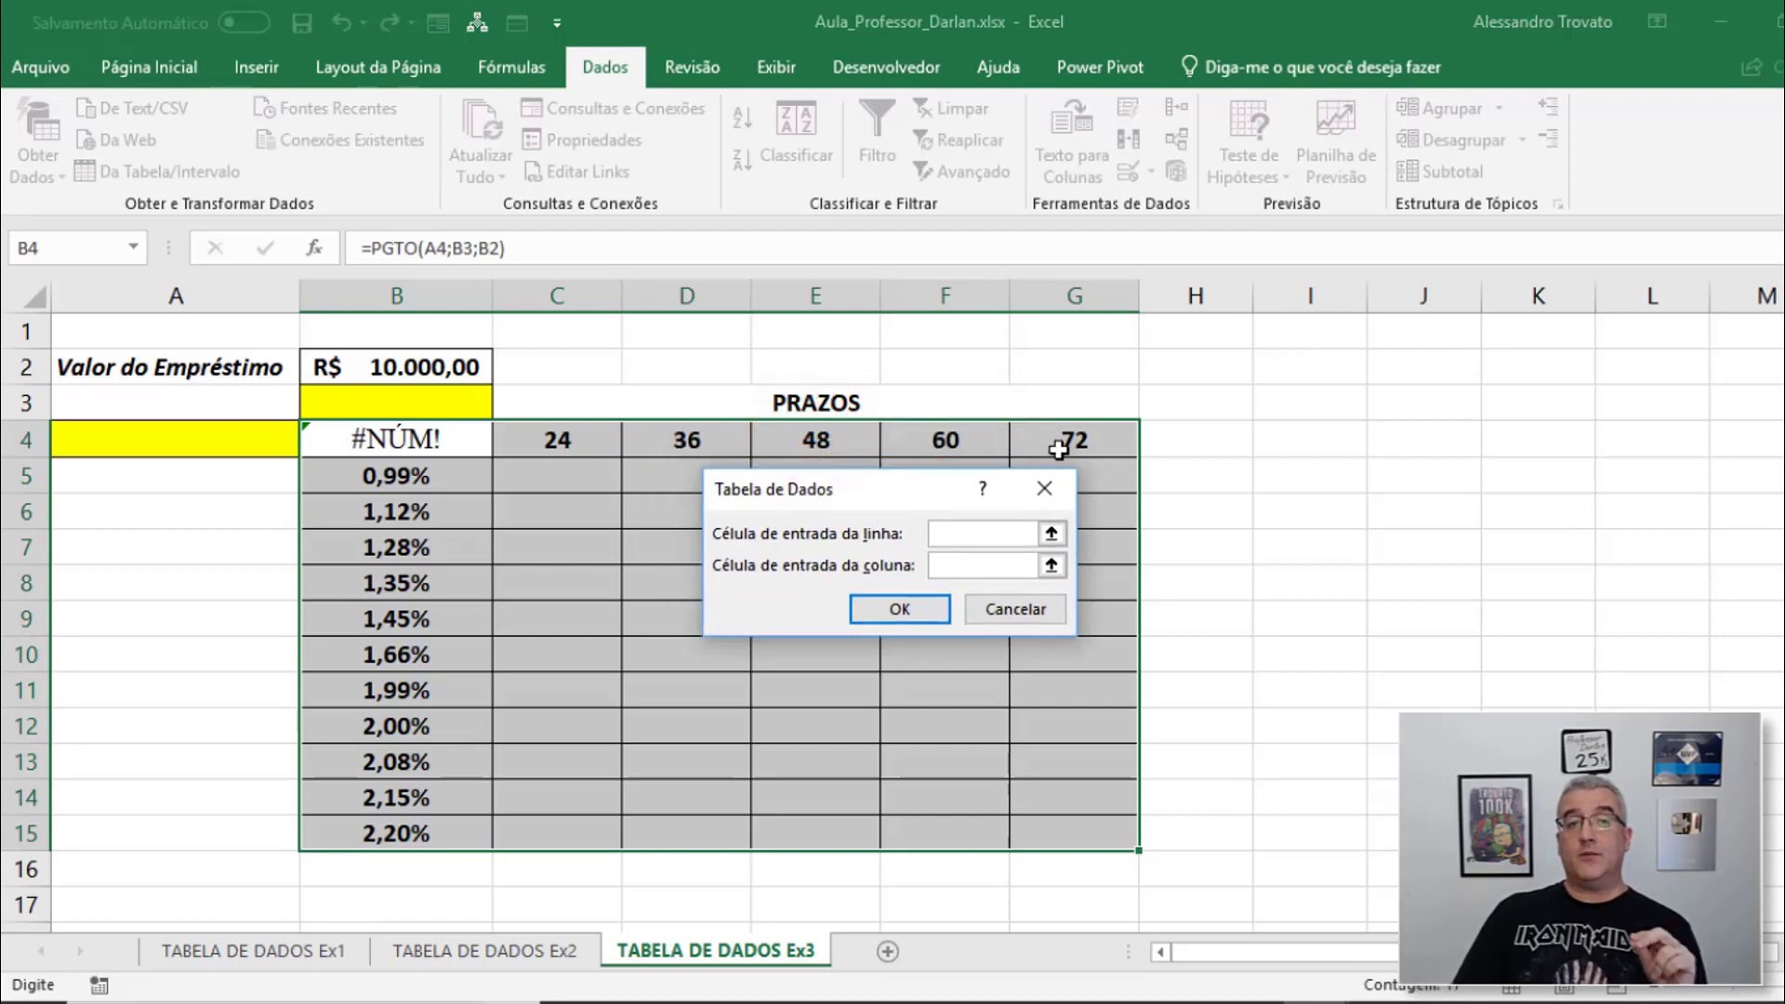
{"action": "left_click", "coordinate": [1060, 537]}
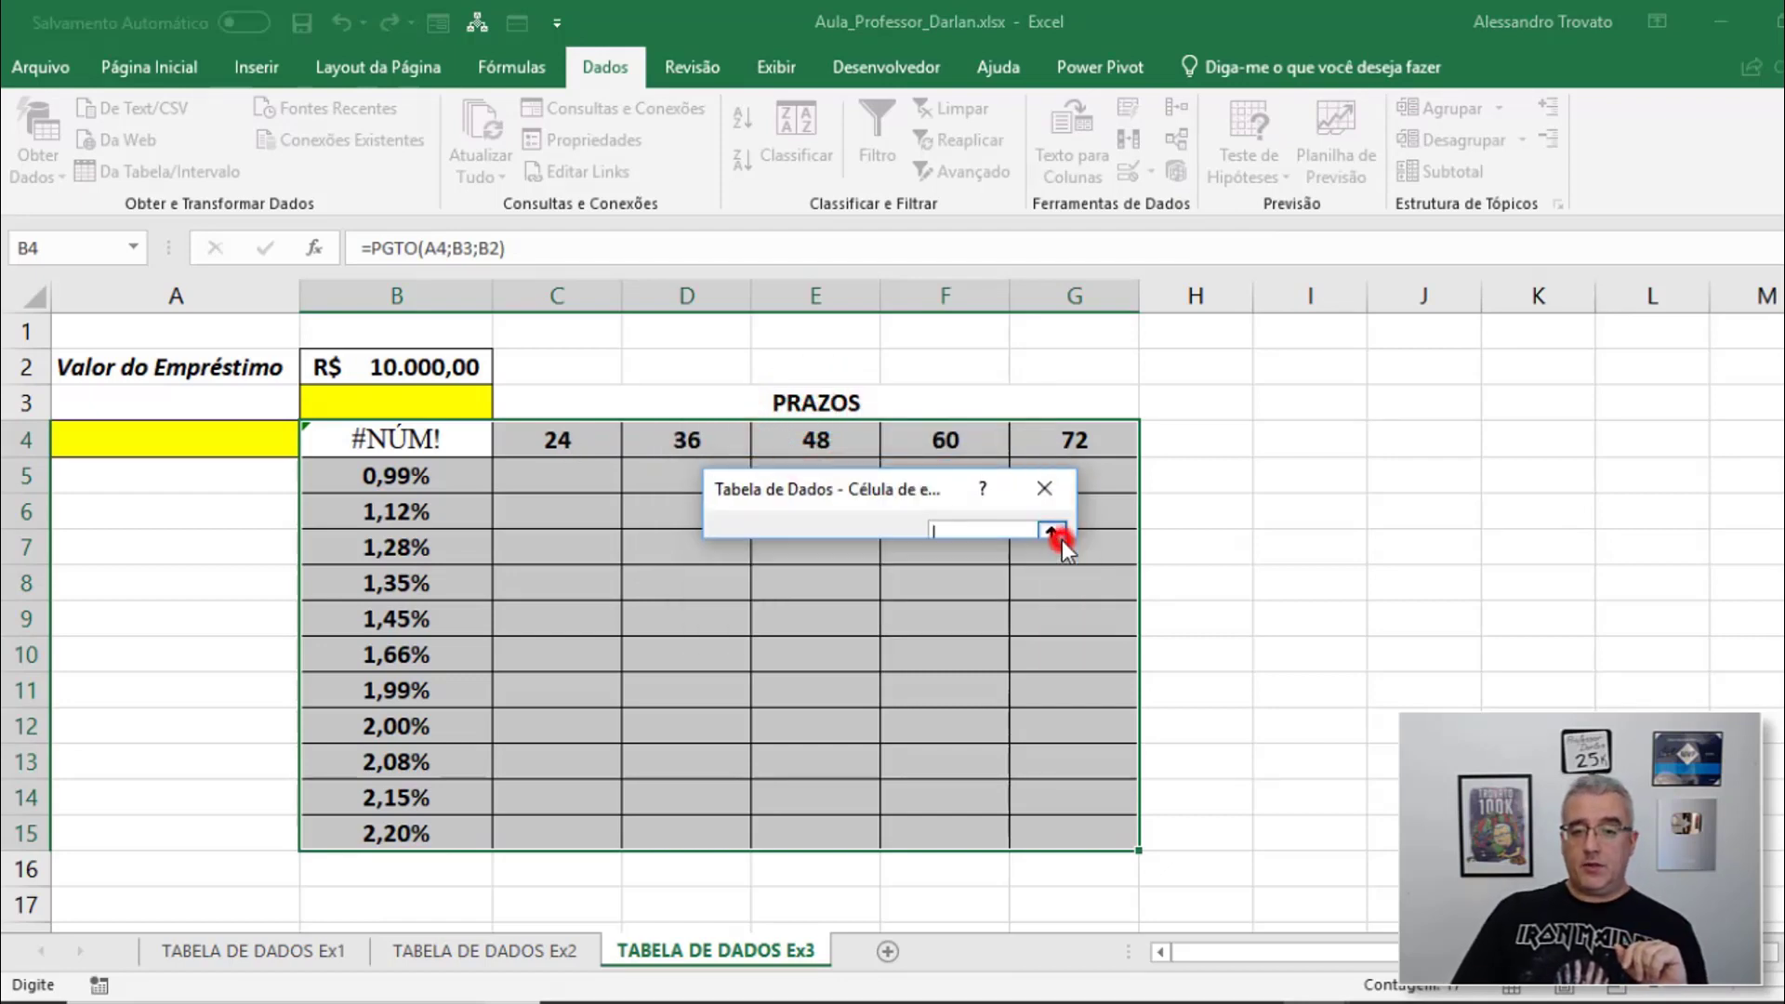
{"action": "left_click", "coordinate": [377, 408]}
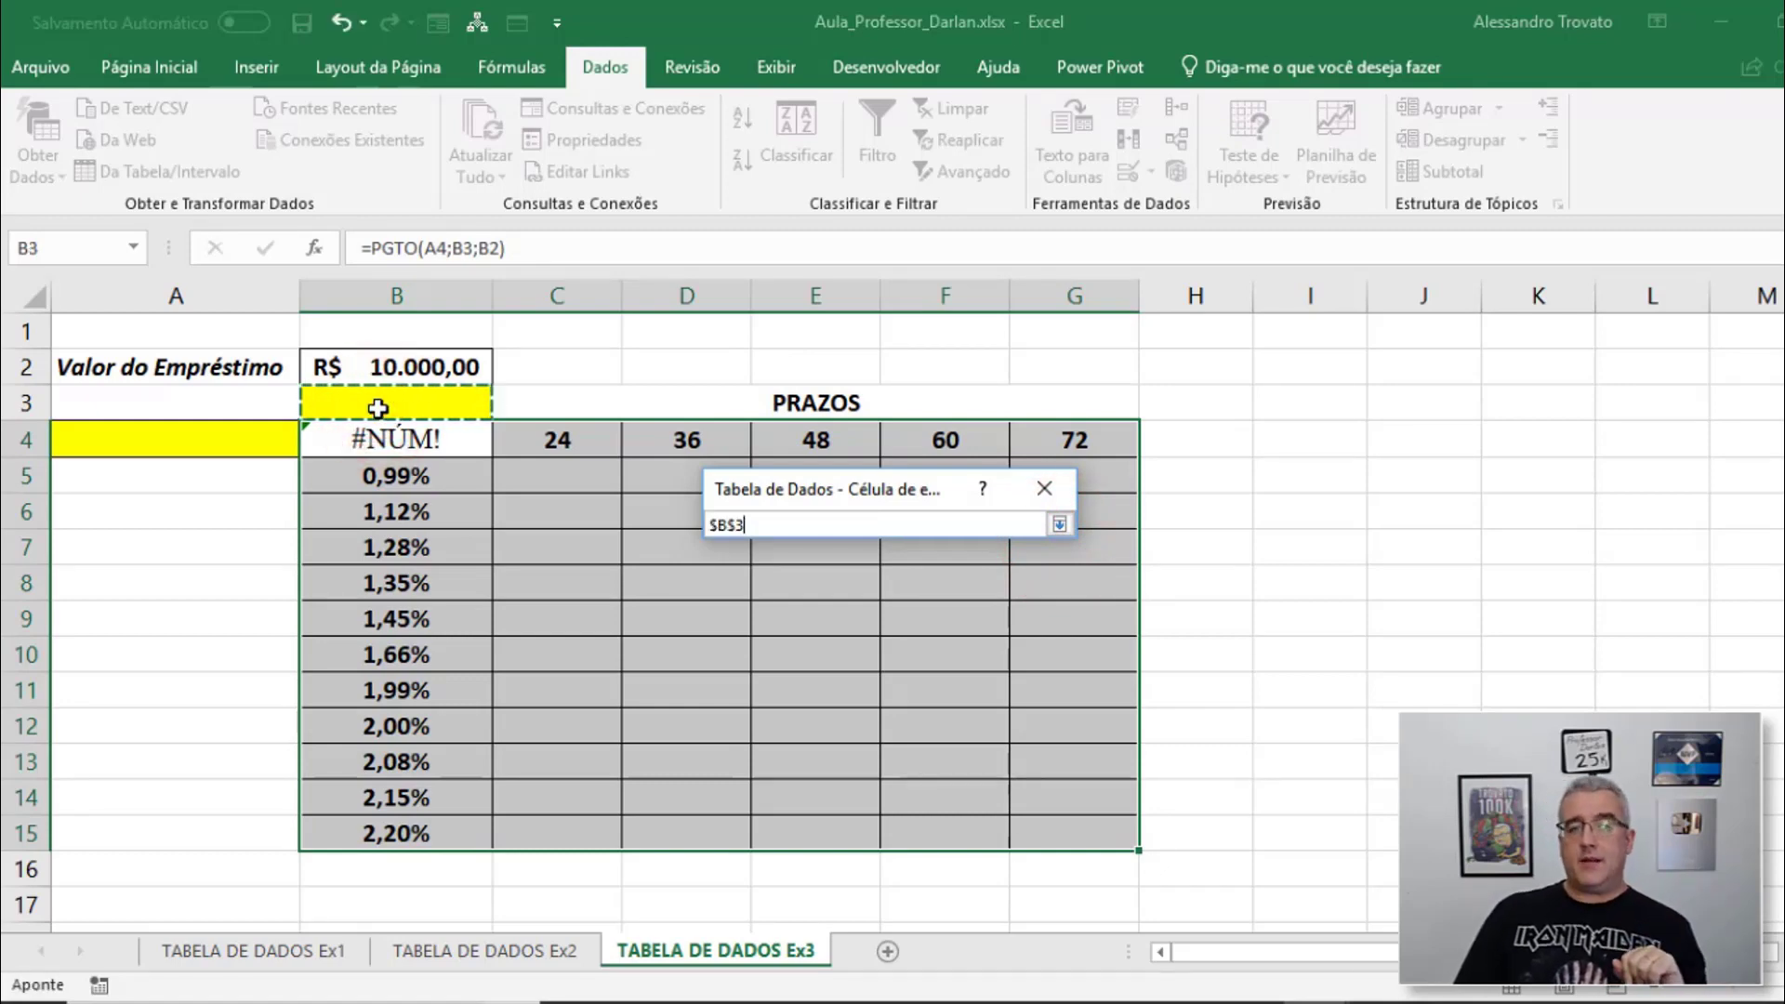
{"action": "left_click", "coordinate": [1059, 526]}
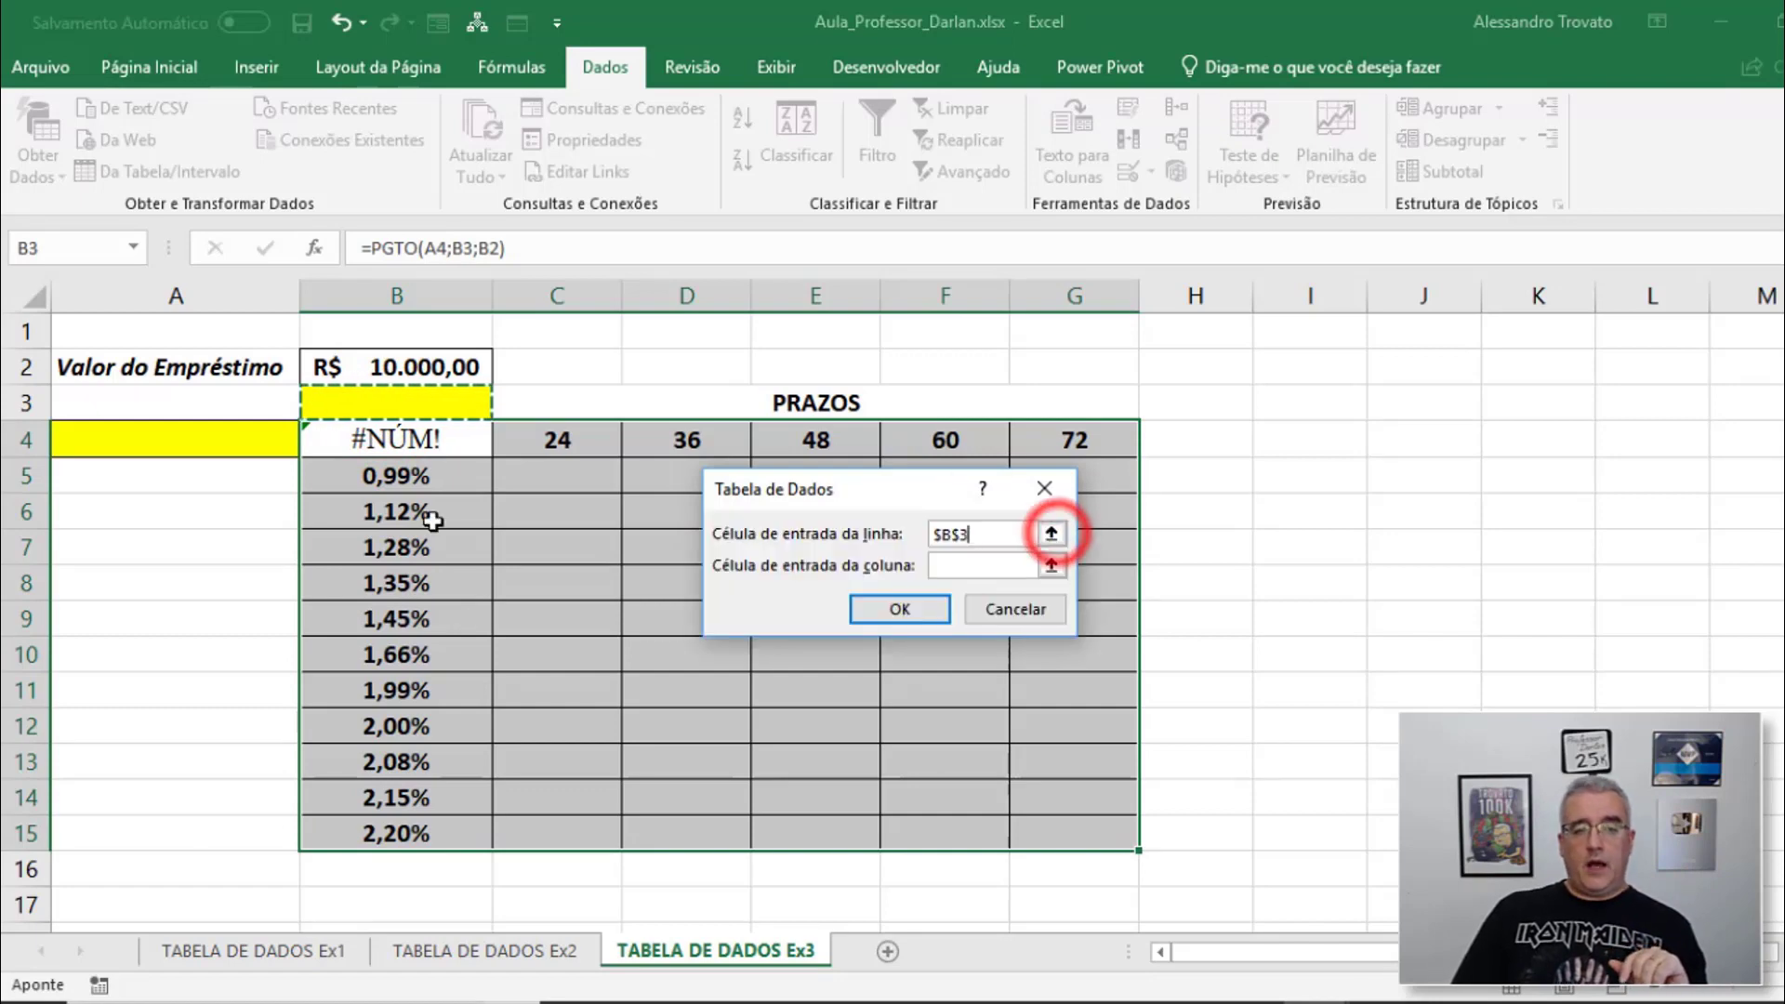
{"action": "left_click", "coordinate": [1057, 564]}
{"action": "left_click", "coordinate": [180, 437]}
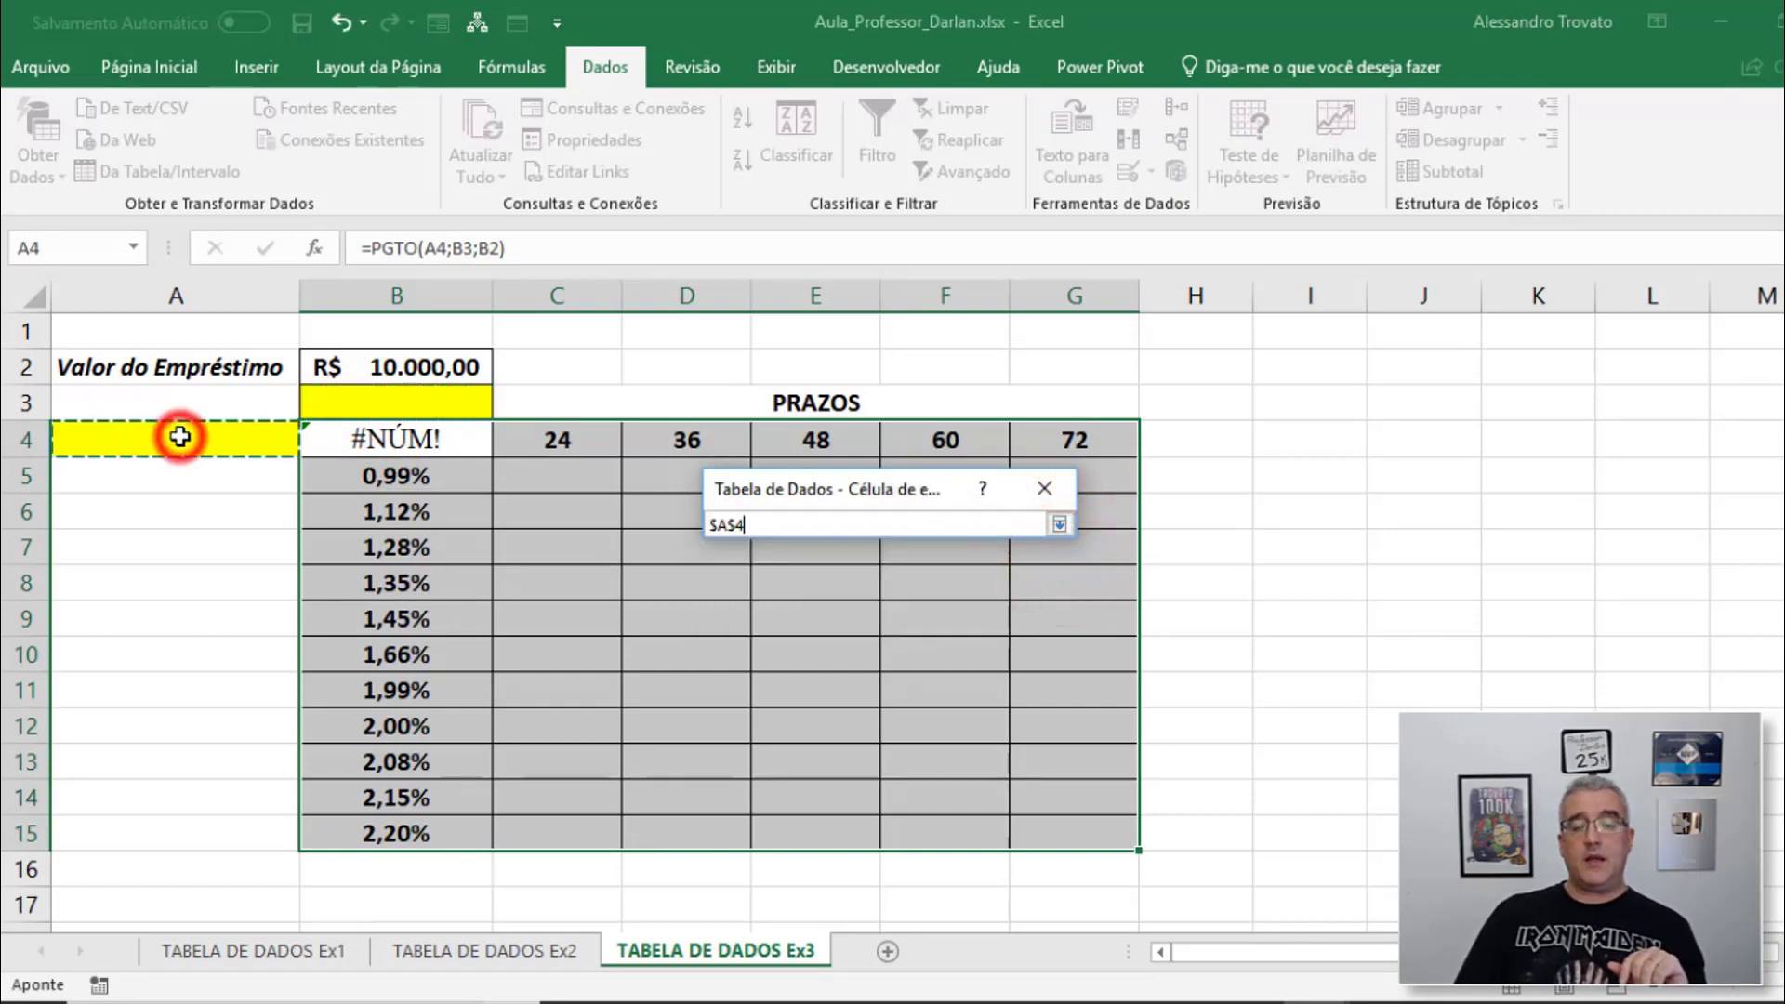
{"action": "left_click", "coordinate": [1058, 526]}
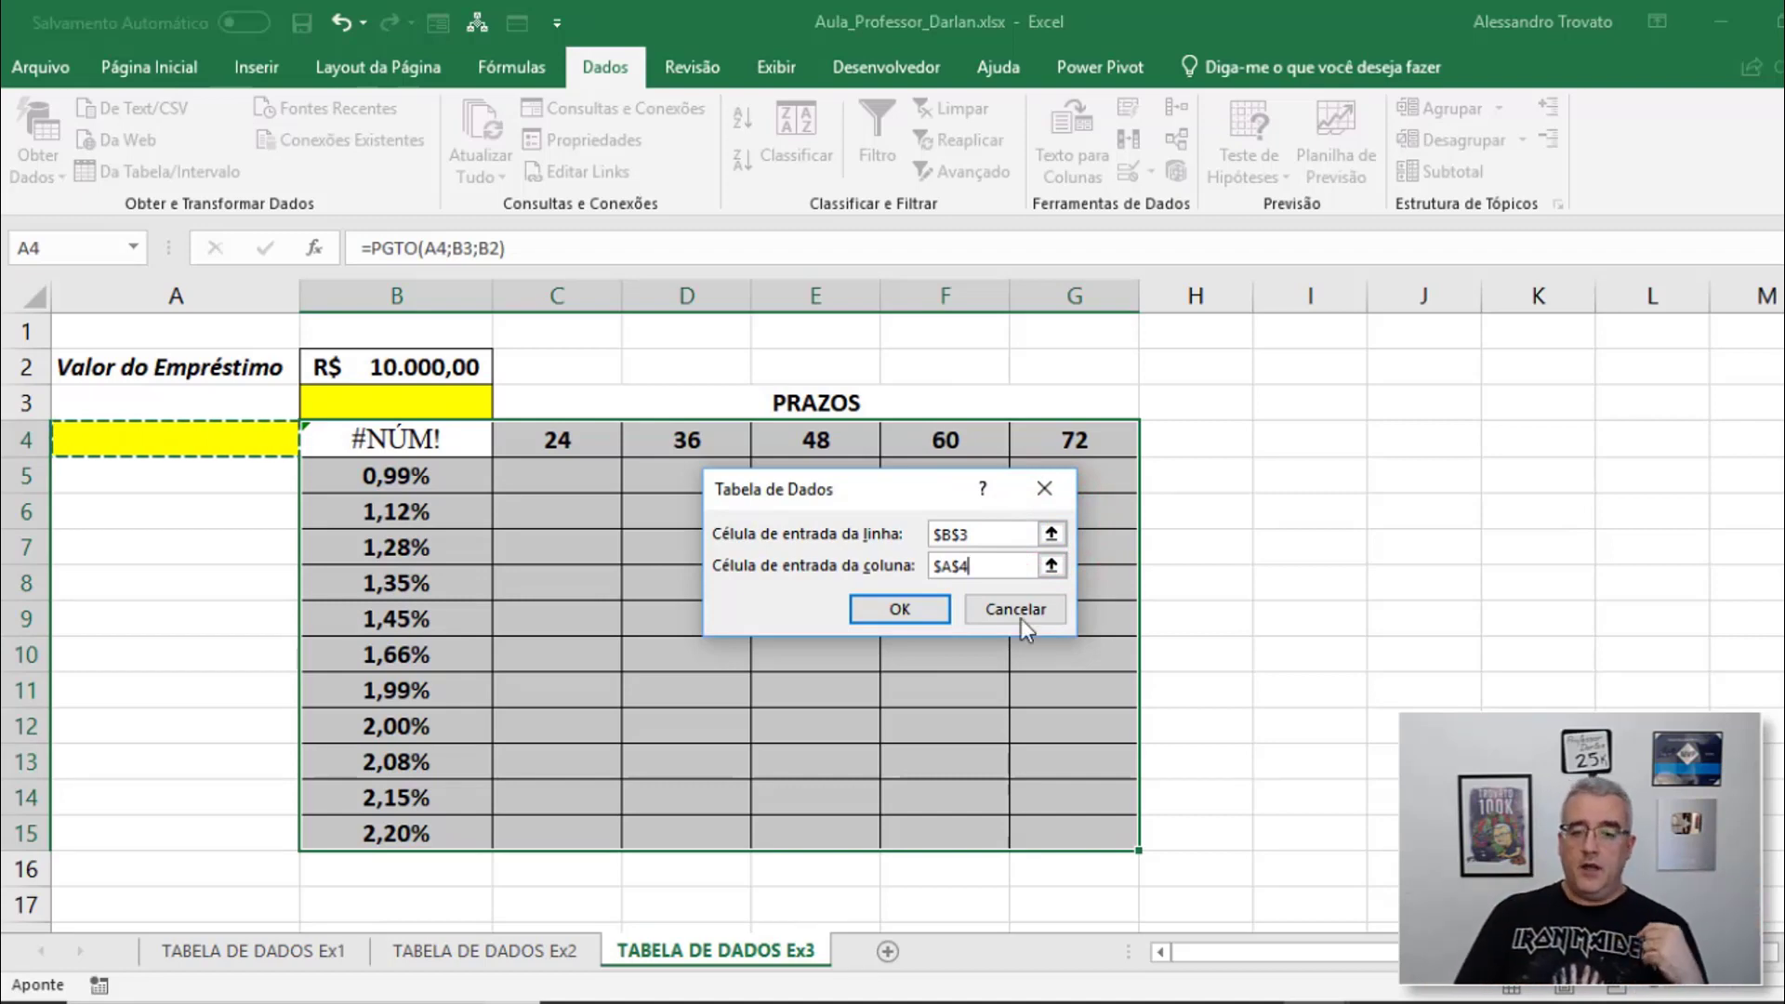
{"action": "left_click", "coordinate": [919, 609]}
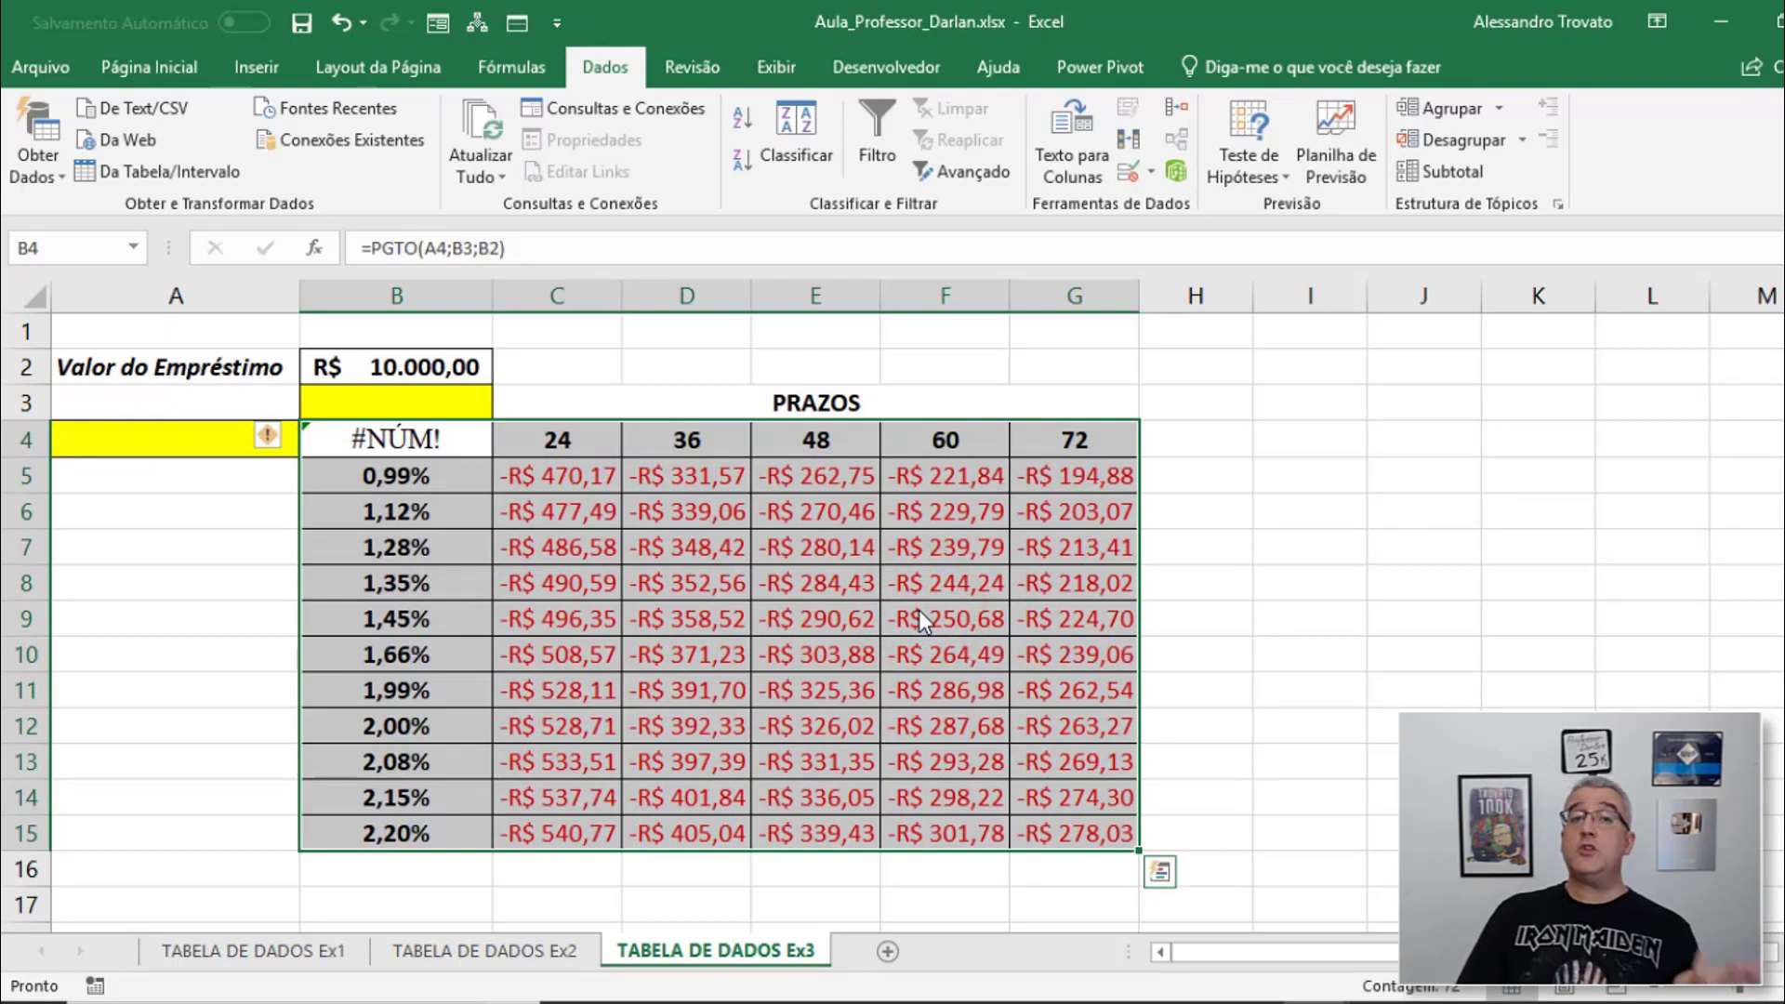
In I5, calculate the total paid for the 24-month term at 0,99% with the formula =C5*C4
{"action": "left_click", "coordinate": [1279, 474]}
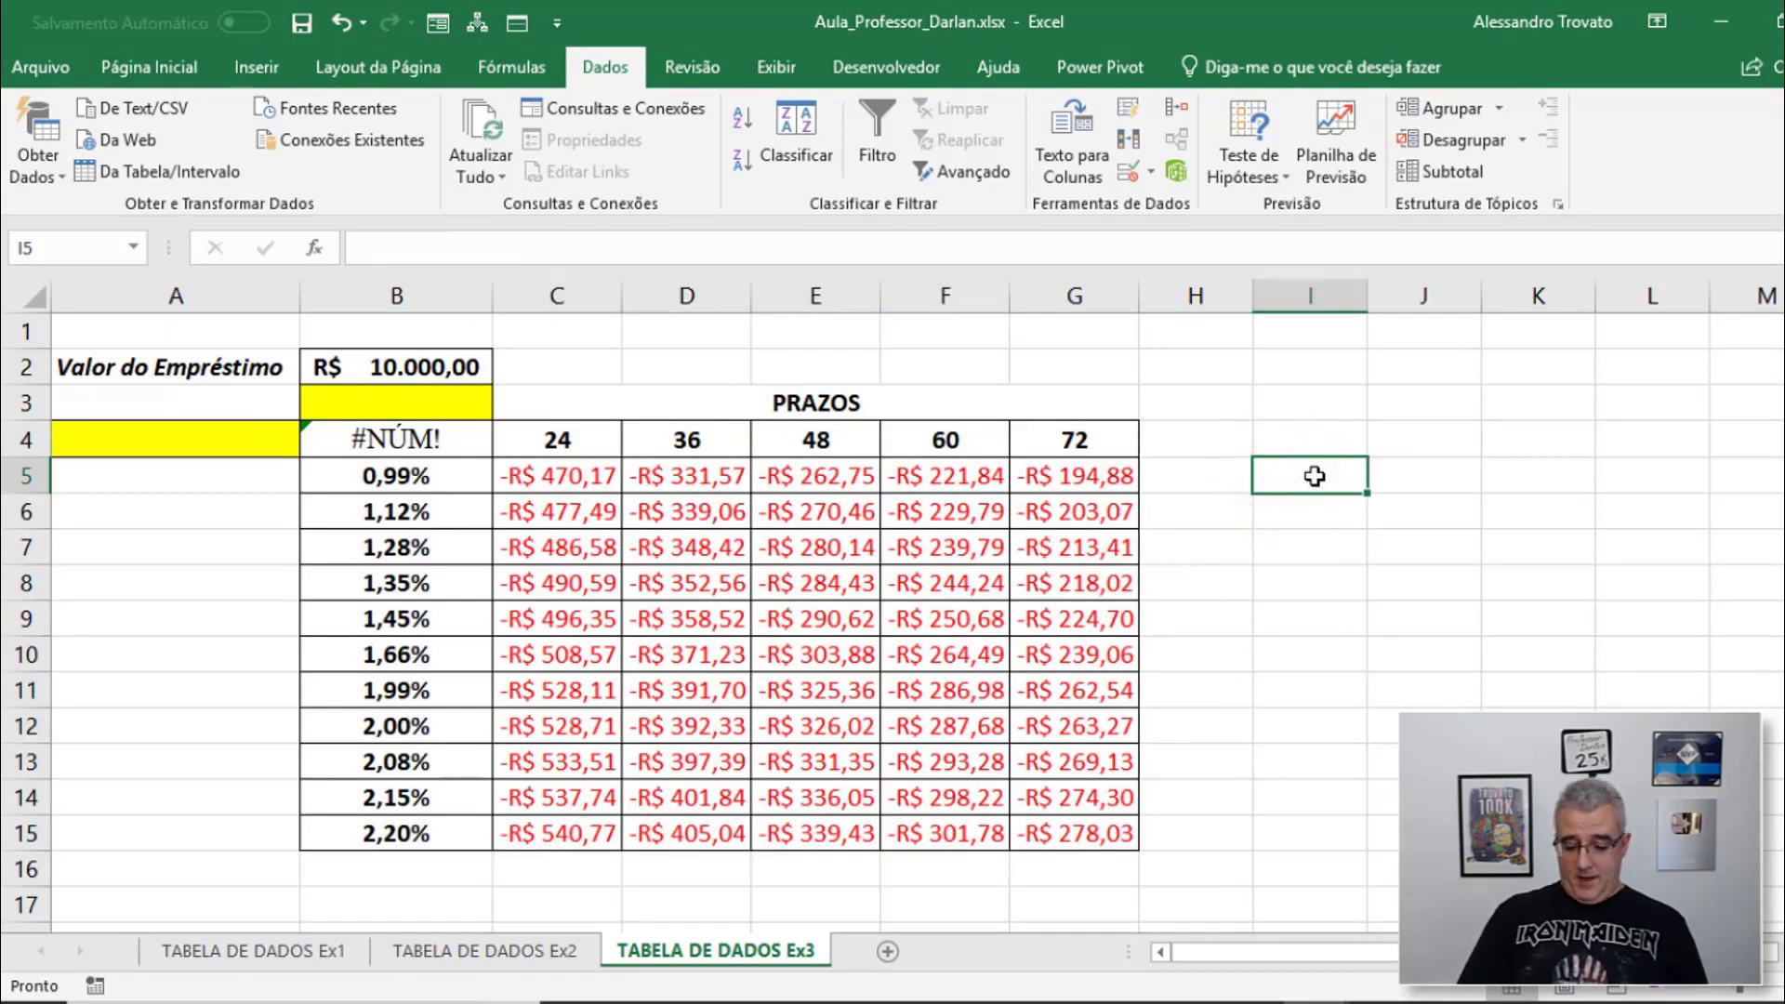
{"action": "type", "text": "="}
{"action": "key", "text": "Left"}
{"action": "key", "text": "Left"}
{"action": "key", "text": "Left"}
{"action": "key", "text": "Left"}
{"action": "key", "text": "Left"}
{"action": "key", "text": "Left"}
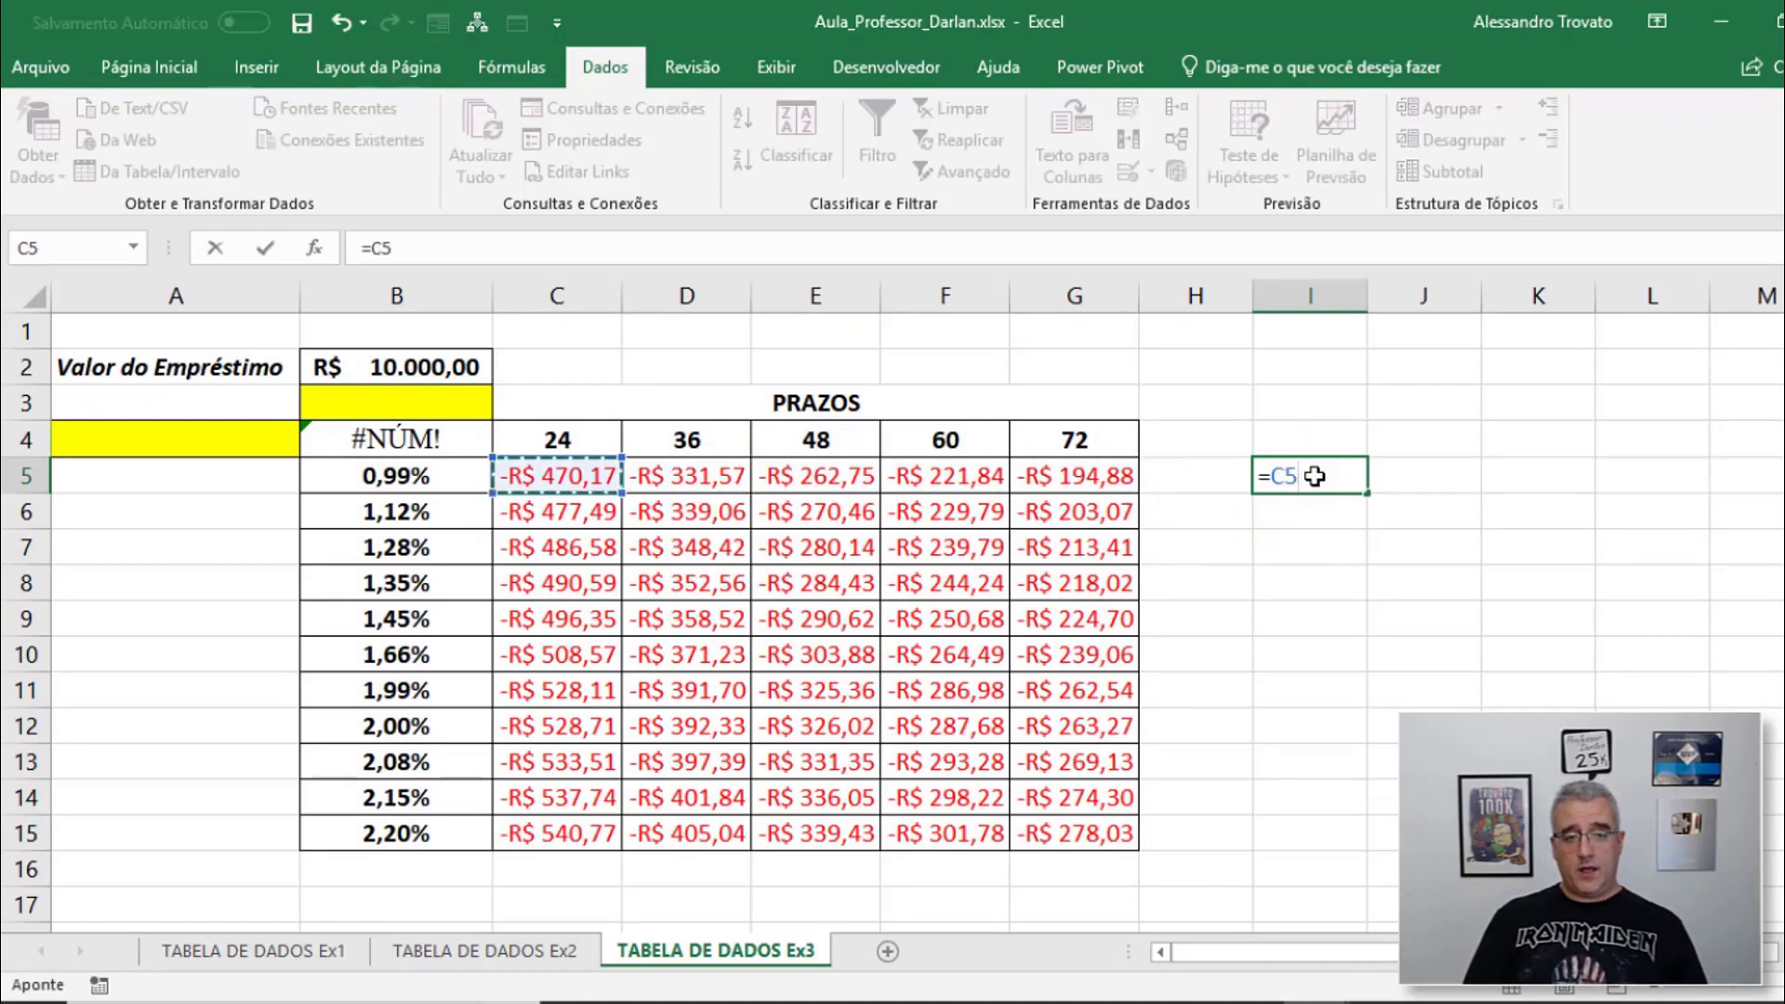
{"action": "type", "text": "*"}
{"action": "key", "text": "Up"}
{"action": "key", "text": "Left"}
{"action": "key", "text": "Left"}
{"action": "key", "text": "Left"}
{"action": "key", "text": "Left"}
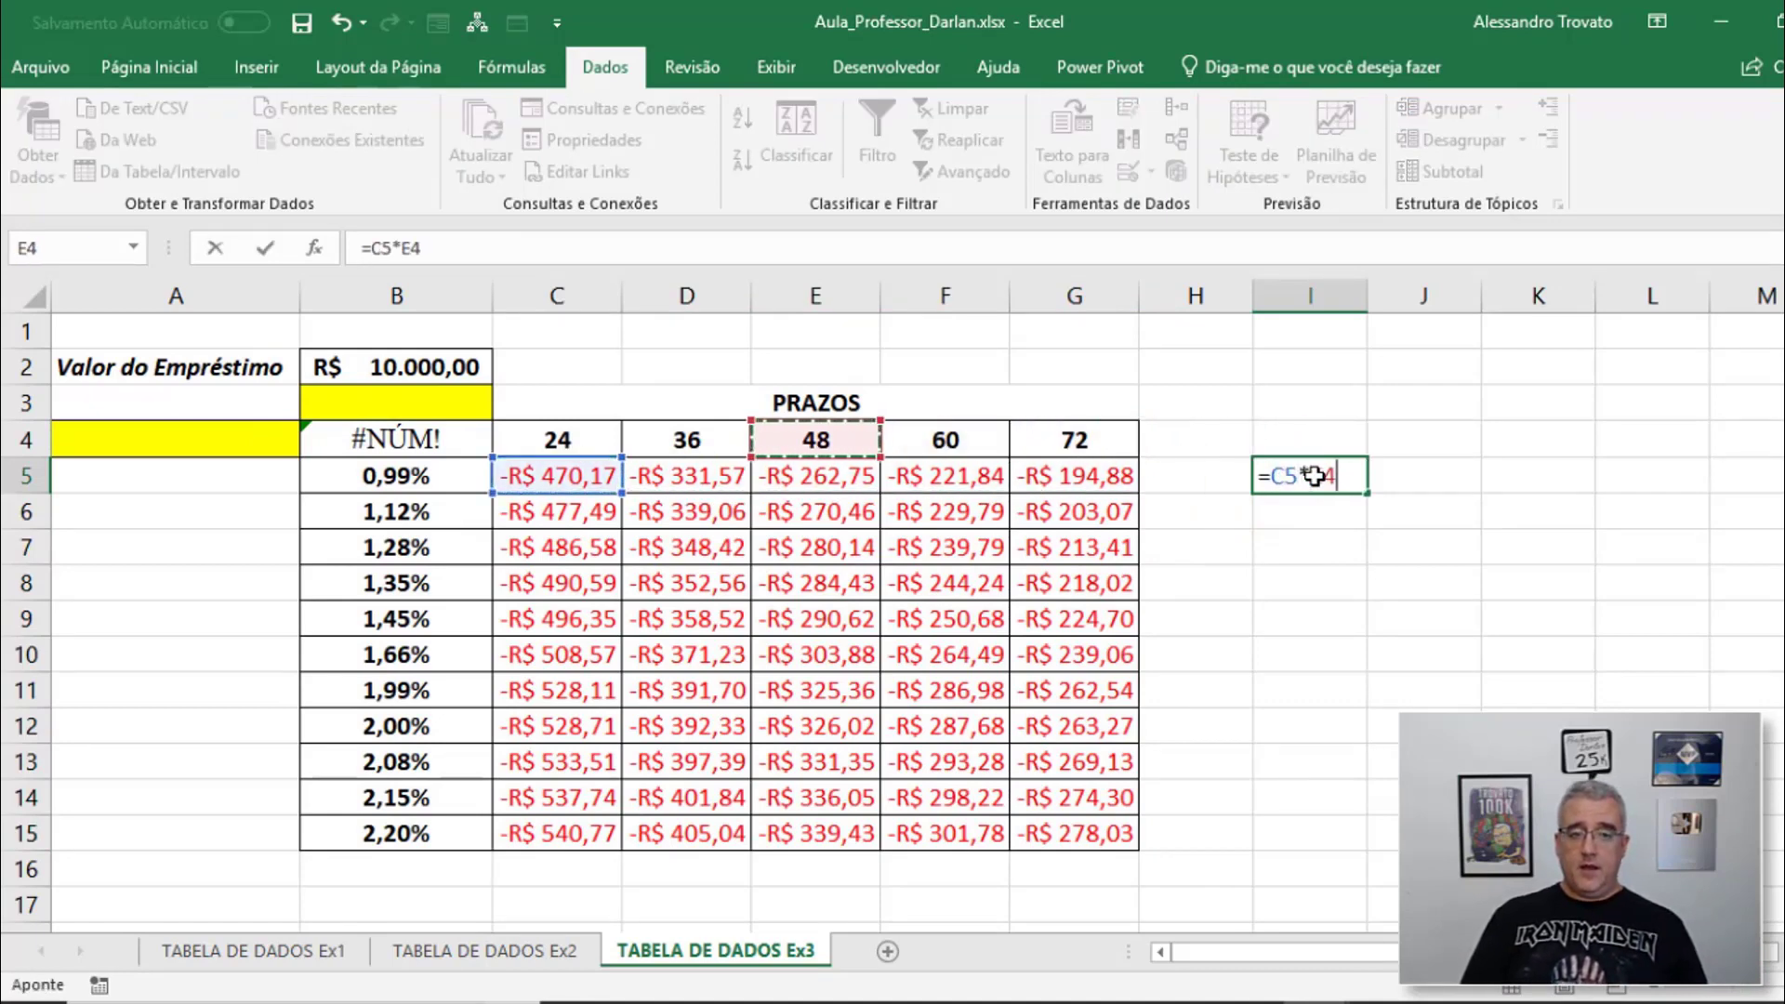
{"action": "key", "text": "Left"}
{"action": "key", "text": "Left"}
{"action": "key", "text": "Return"}
{"action": "key", "text": "Up"}
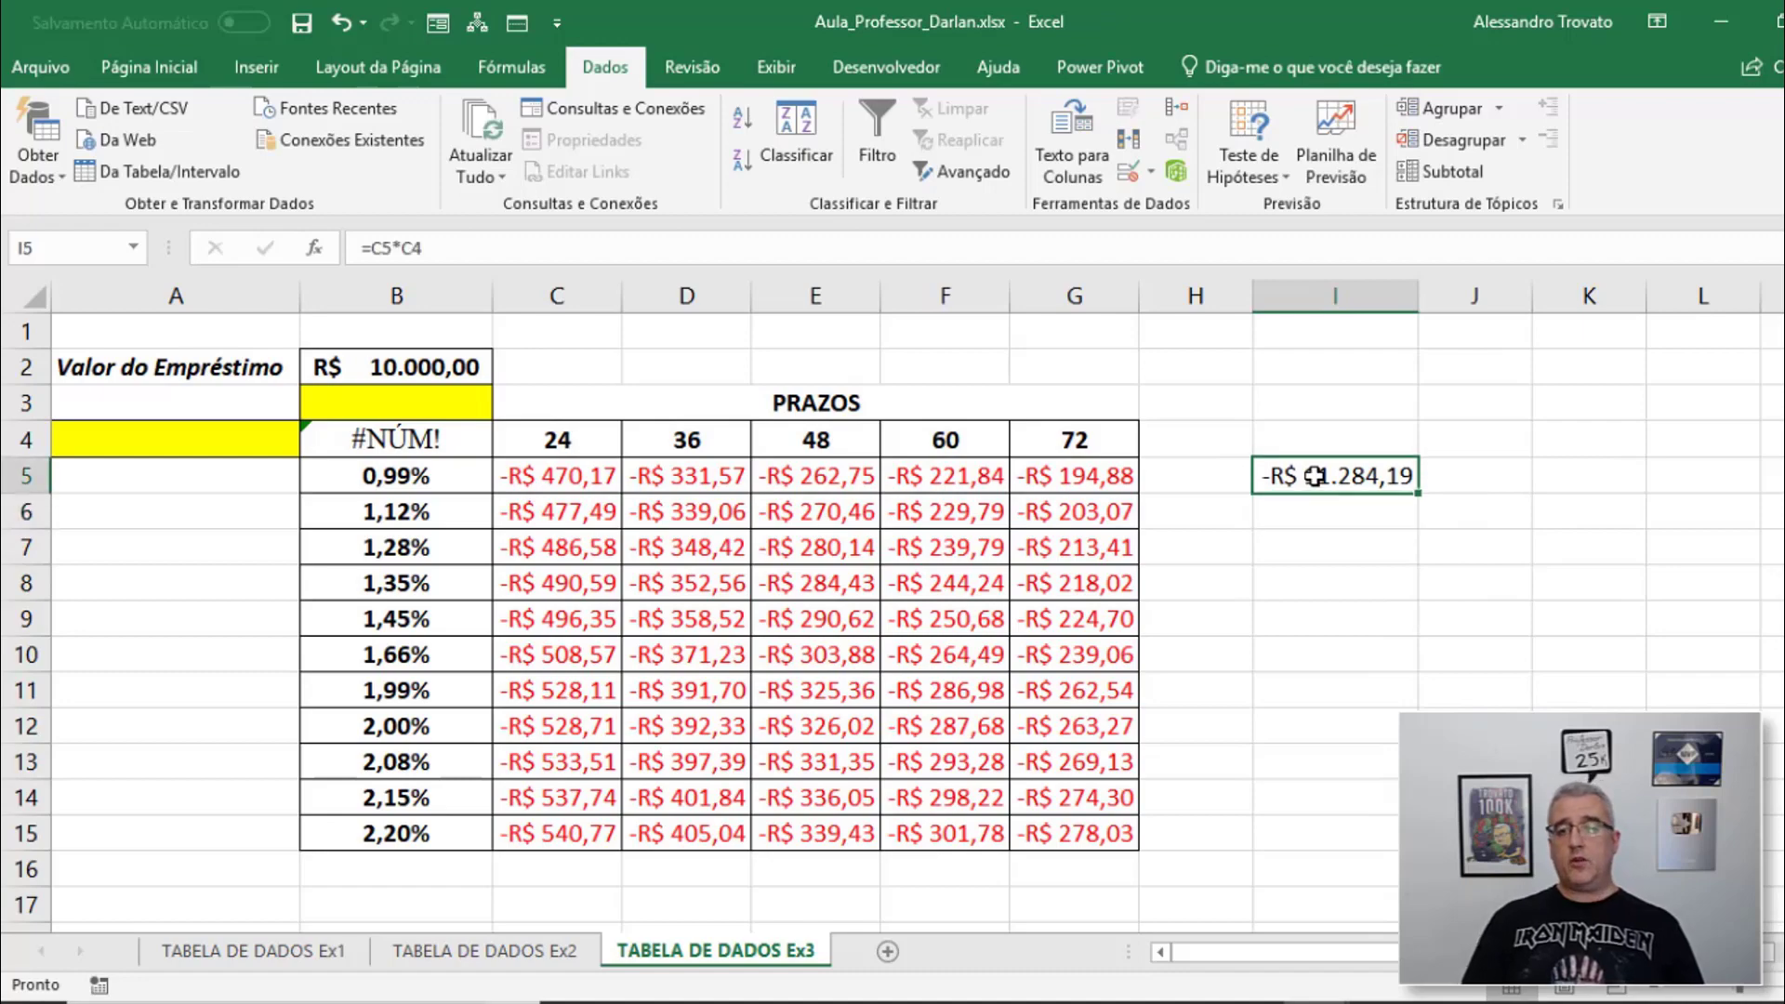
Copy the total formula from I5 into J5, K5, L5 and M5
{"action": "key", "text": "ctrl+c"}
{"action": "key", "text": "Right"}
{"action": "key", "text": "ctrl+v"}
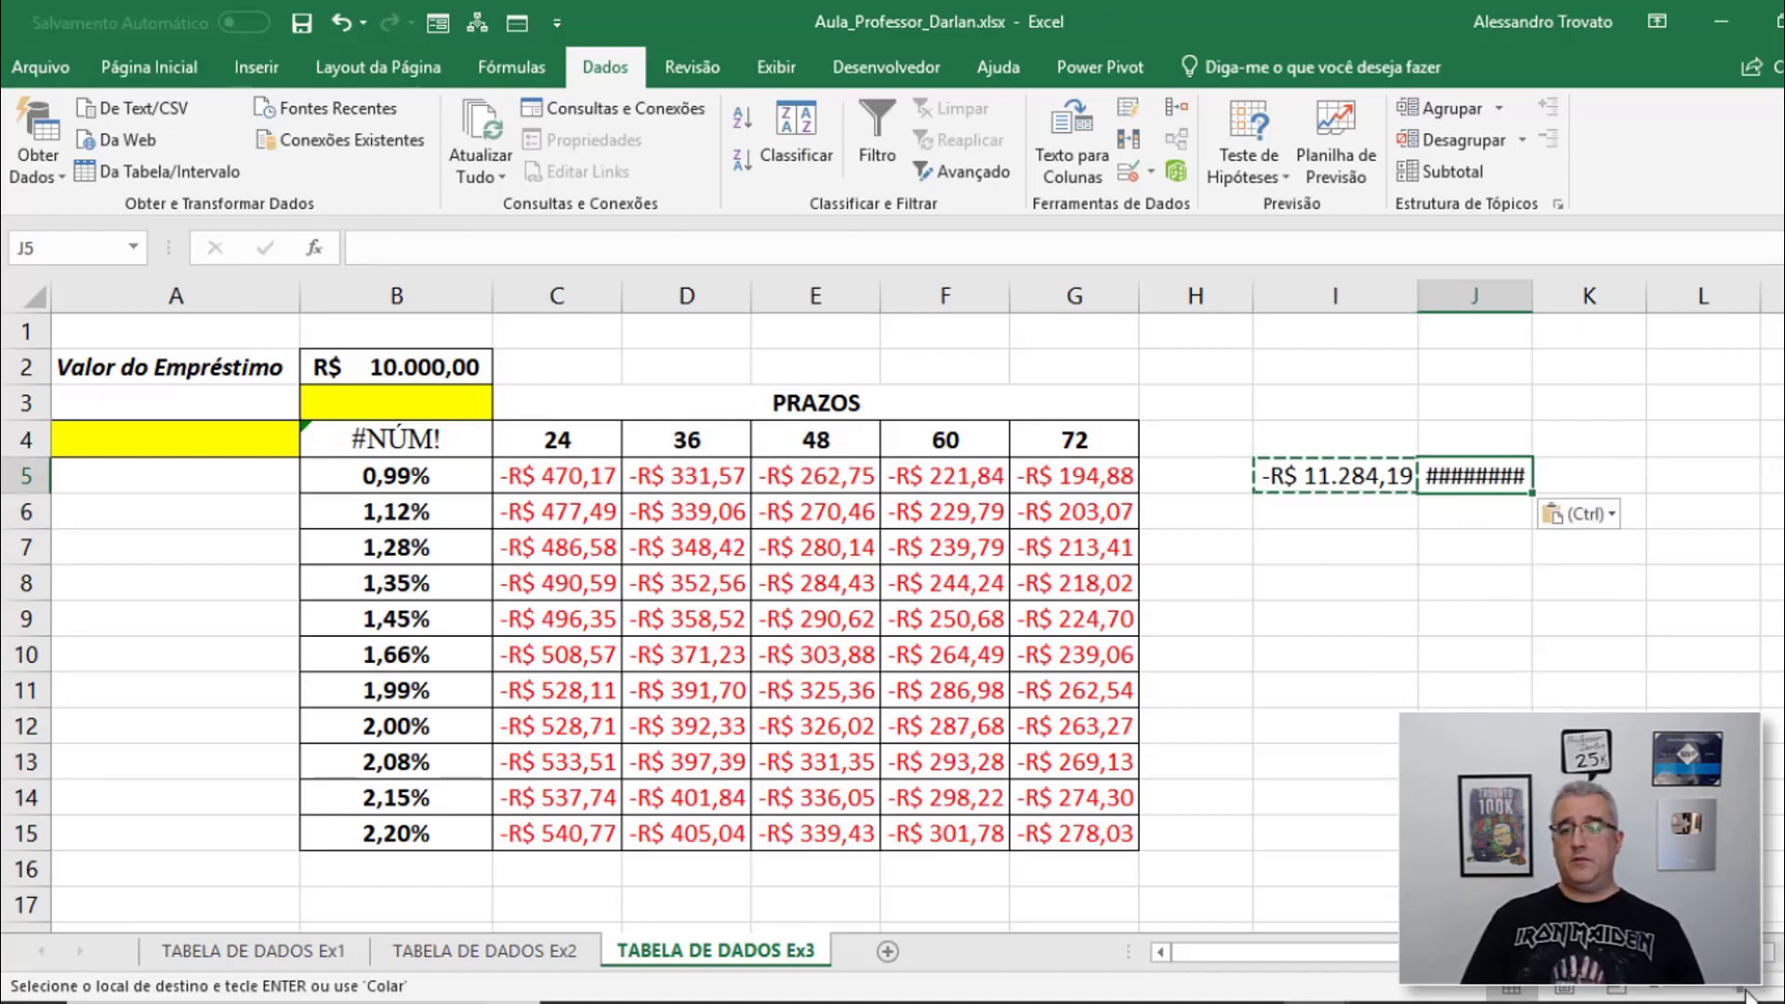
{"action": "key", "text": "Right"}
{"action": "key", "text": "ctrl+v"}
{"action": "key", "text": "Right"}
{"action": "key", "text": "ctrl+v"}
{"action": "key", "text": "Right"}
{"action": "key", "text": "ctrl+v"}
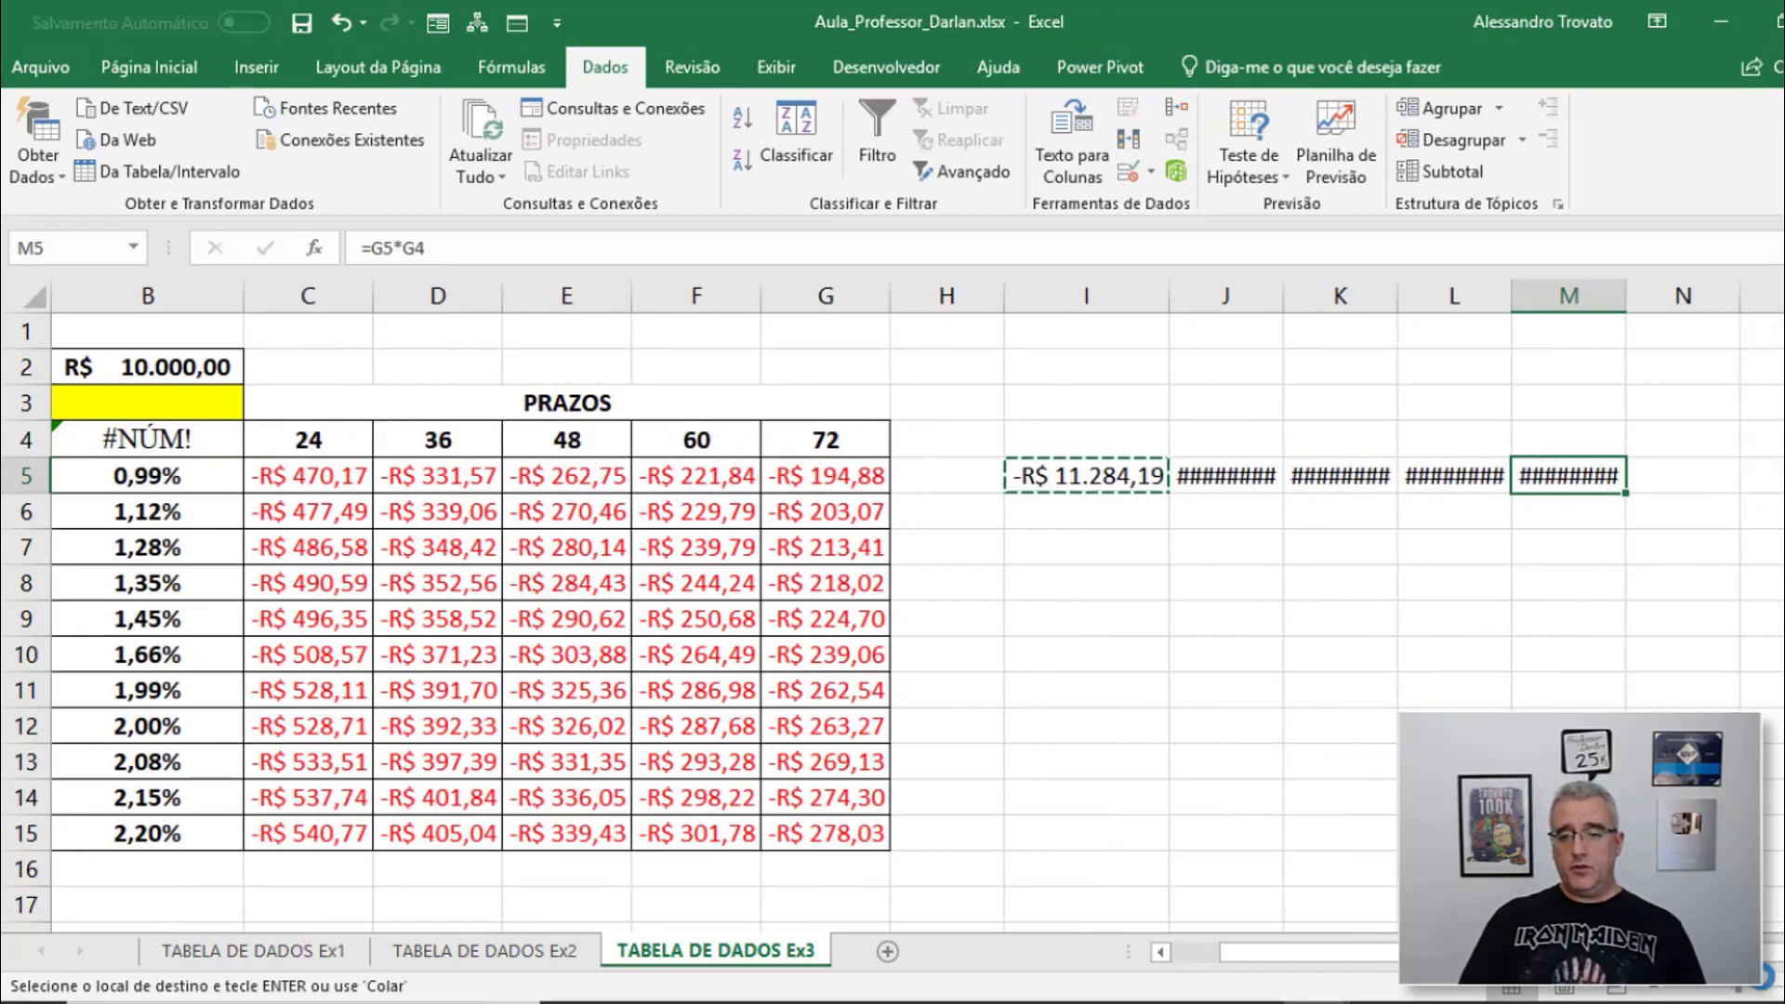
Autofit the widths of the columns holding the totals through column M
{"action": "scroll", "coordinate": [1643, 658], "scroll_direction": "down", "scroll_amount": 1, "text": "ctrl"}
{"action": "left_click_drag", "start_coordinate": [1653, 296], "coordinate": [1209, 296]}
{"action": "double_click", "coordinate": [1284, 295]}
{"action": "left_click", "coordinate": [1326, 516]}
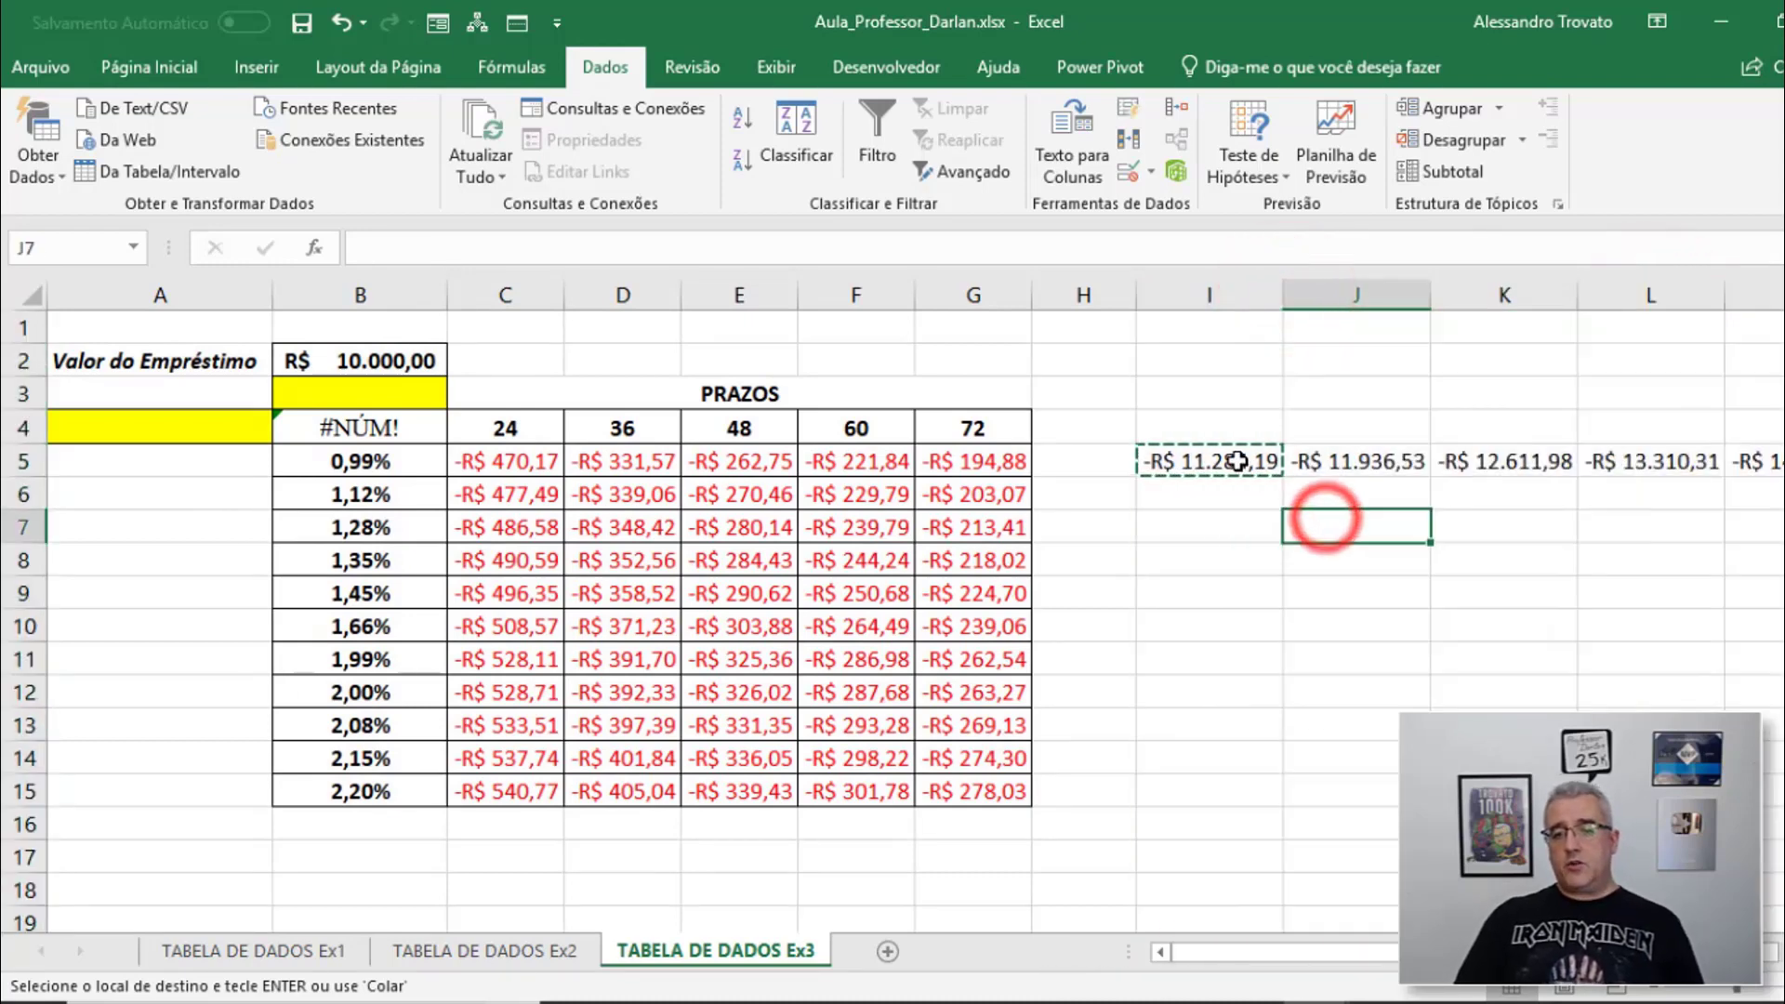
Lock the row of the term reference in I5 so the formula reads =C5*C$4
{"action": "left_click_drag", "start_coordinate": [1209, 462], "coordinate": [1739, 461]}
{"action": "double_click", "coordinate": [1185, 461]}
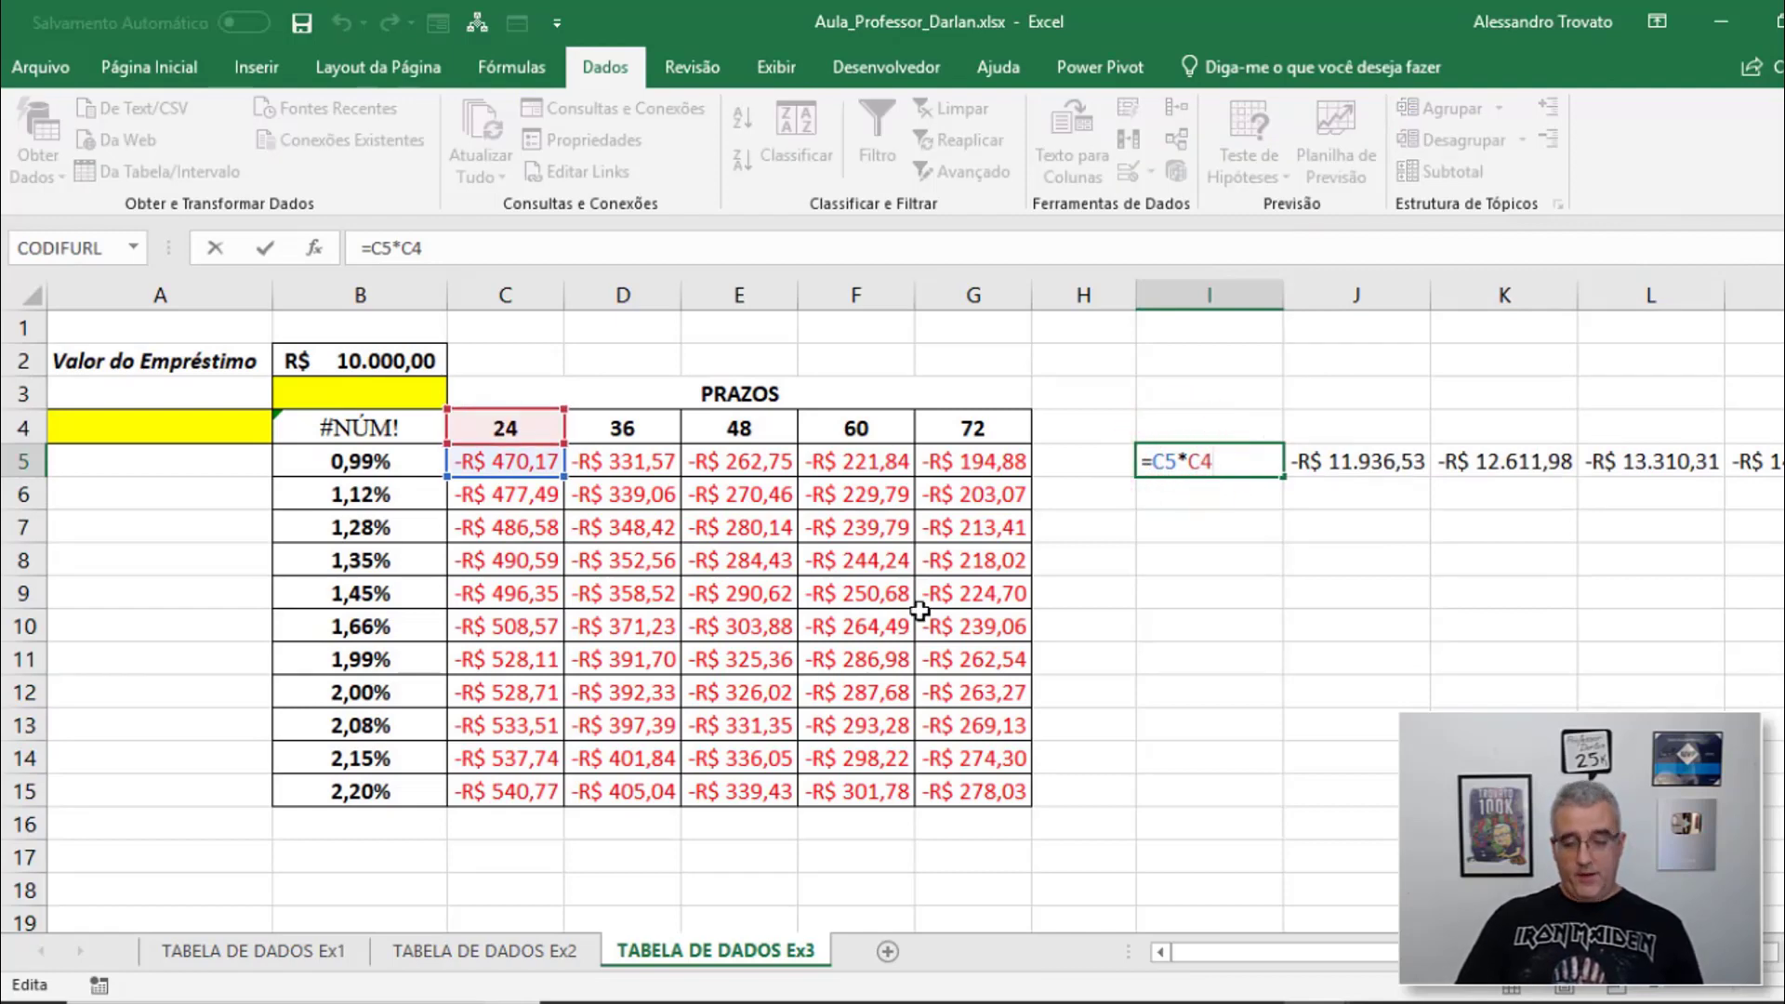
{"action": "key", "text": "F4"}
{"action": "key", "text": "F4"}
{"action": "key", "text": "Return"}
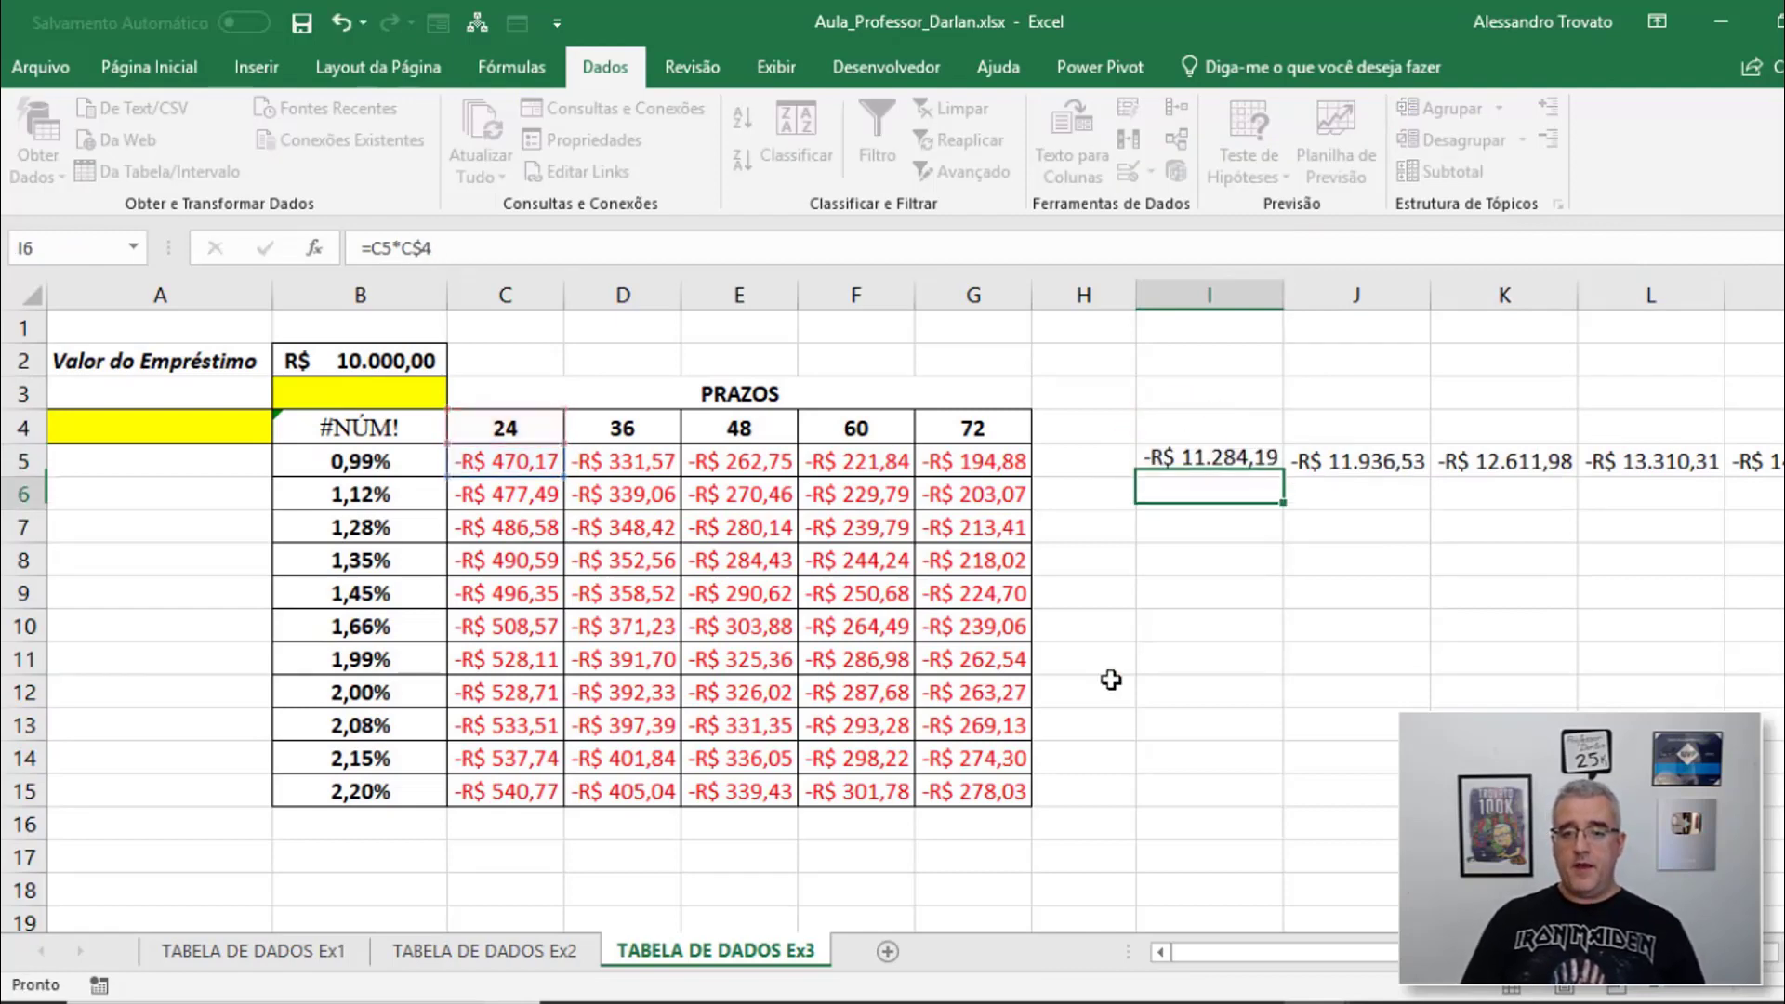
Replace the formulas in J5:M5 with a copy of the row-locked formula from I5
{"action": "key", "text": "Right"}
{"action": "key", "text": "Up"}
{"action": "key", "text": "Left"}
{"action": "key", "text": "ctrl+c"}
{"action": "key", "text": "Right"}
{"action": "key", "text": "ctrl+shift+Right"}
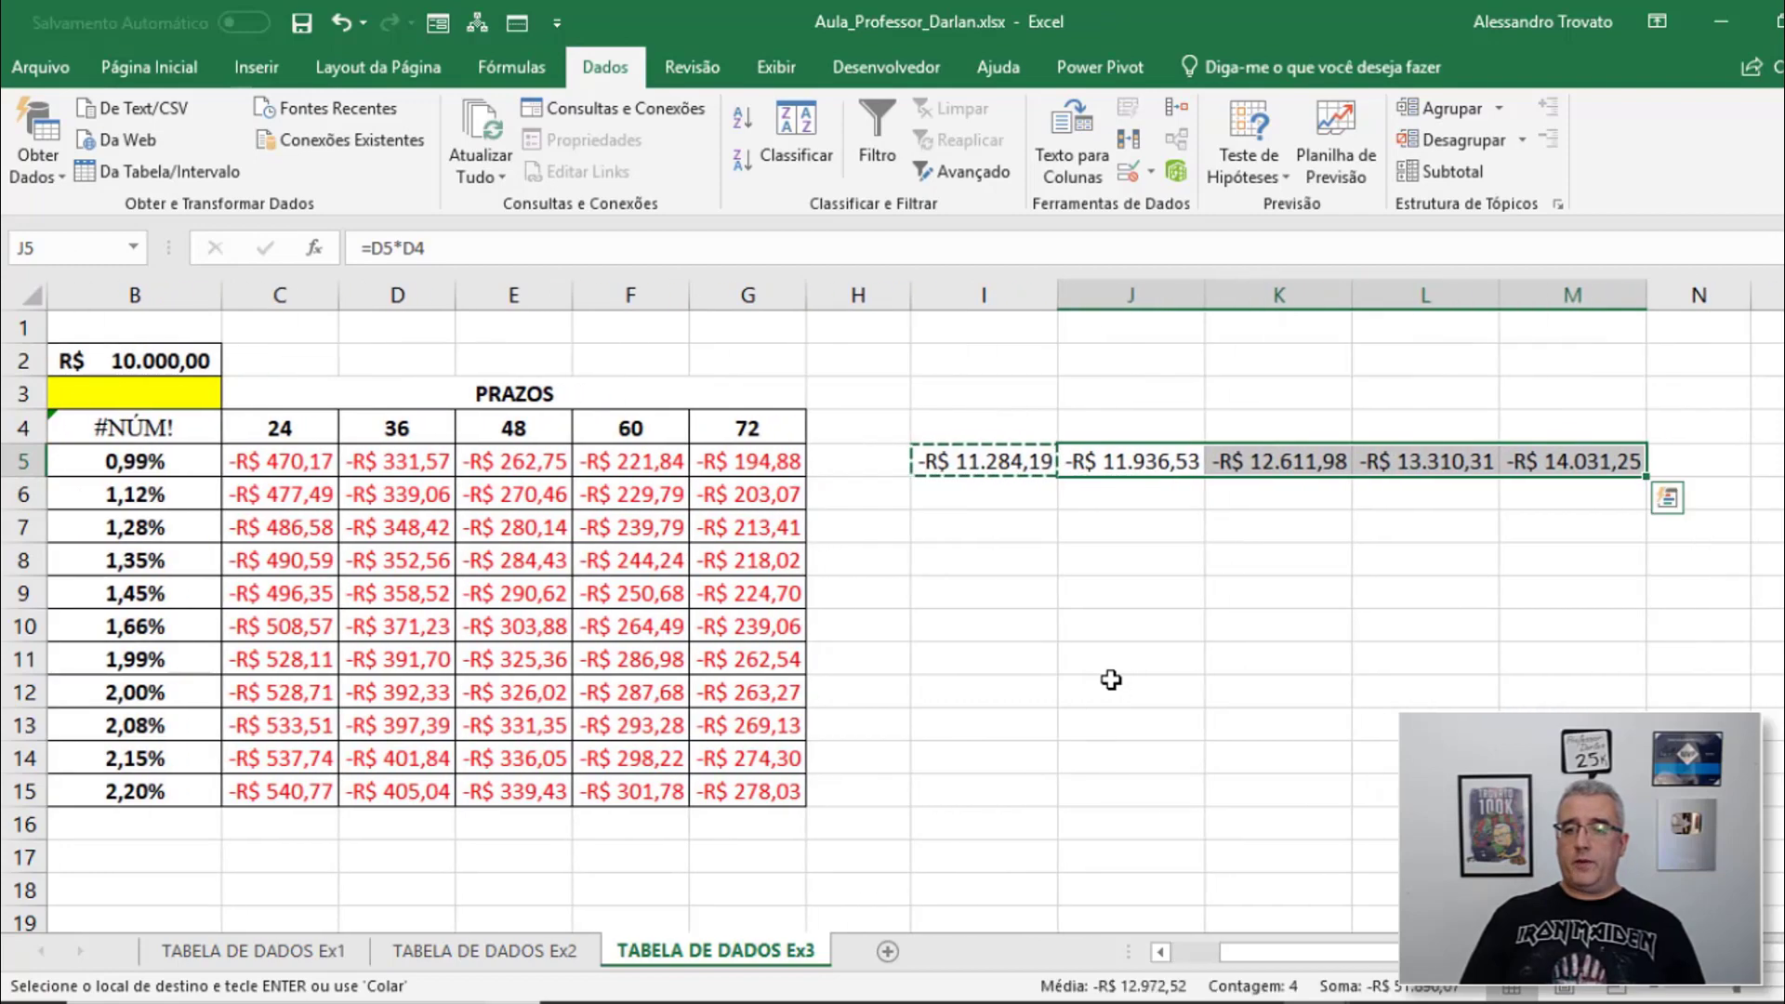
{"action": "key", "text": "ctrl+v"}
Copy the total formulas in I5:M5 down to I6:M15 for the remaining interest rates
{"action": "key", "text": "Left"}
{"action": "key", "text": "ctrl+shift+Right"}
{"action": "key", "text": "ctrl+c"}
{"action": "key", "text": "Down"}
{"action": "key", "text": "shift+Down"}
{"action": "key", "text": "shift+Down"}
{"action": "key", "text": "shift+Down"}
{"action": "key", "text": "shift+Down"}
{"action": "key", "text": "shift+Down"}
{"action": "key", "text": "shift+Down"}
{"action": "key", "text": "shift+Down"}
{"action": "key", "text": "shift+Down"}
{"action": "key", "text": "shift+Down"}
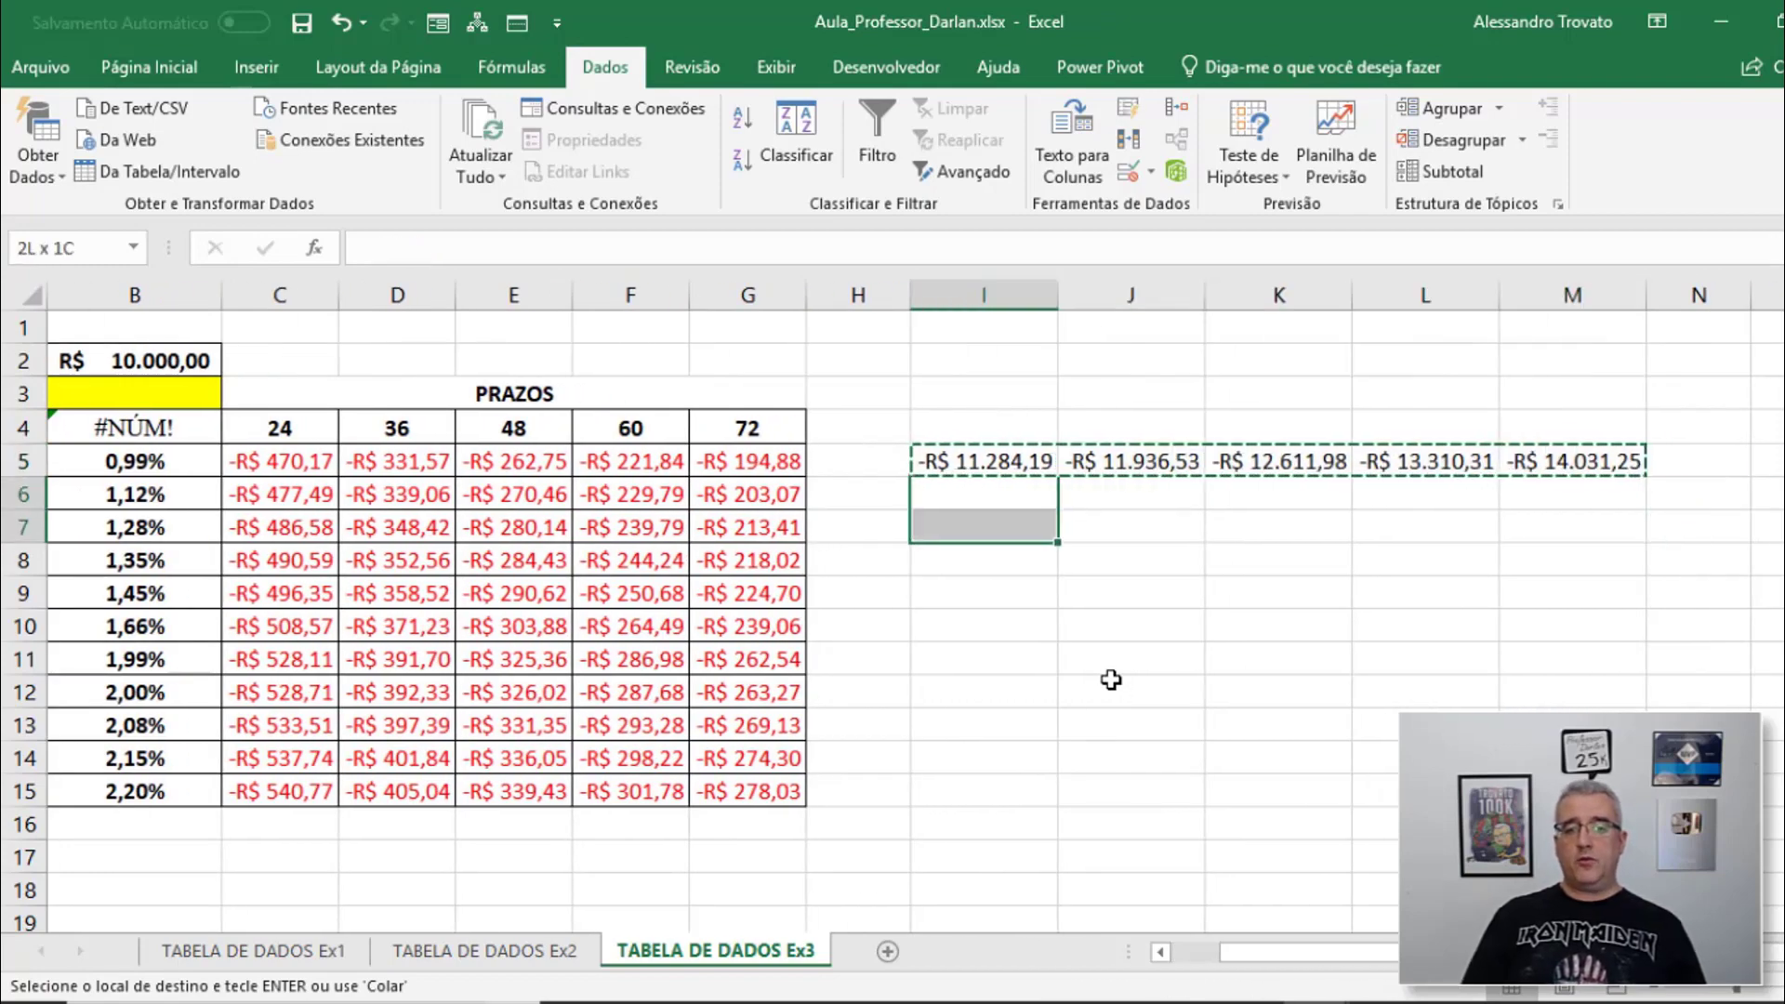
{"action": "key", "text": "shift+Right"}
{"action": "key", "text": "shift+Right"}
{"action": "key", "text": "shift+Right"}
{"action": "key", "text": "shift+Right"}
{"action": "key", "text": "ctrl+v"}
{"action": "key", "text": "Escape"}
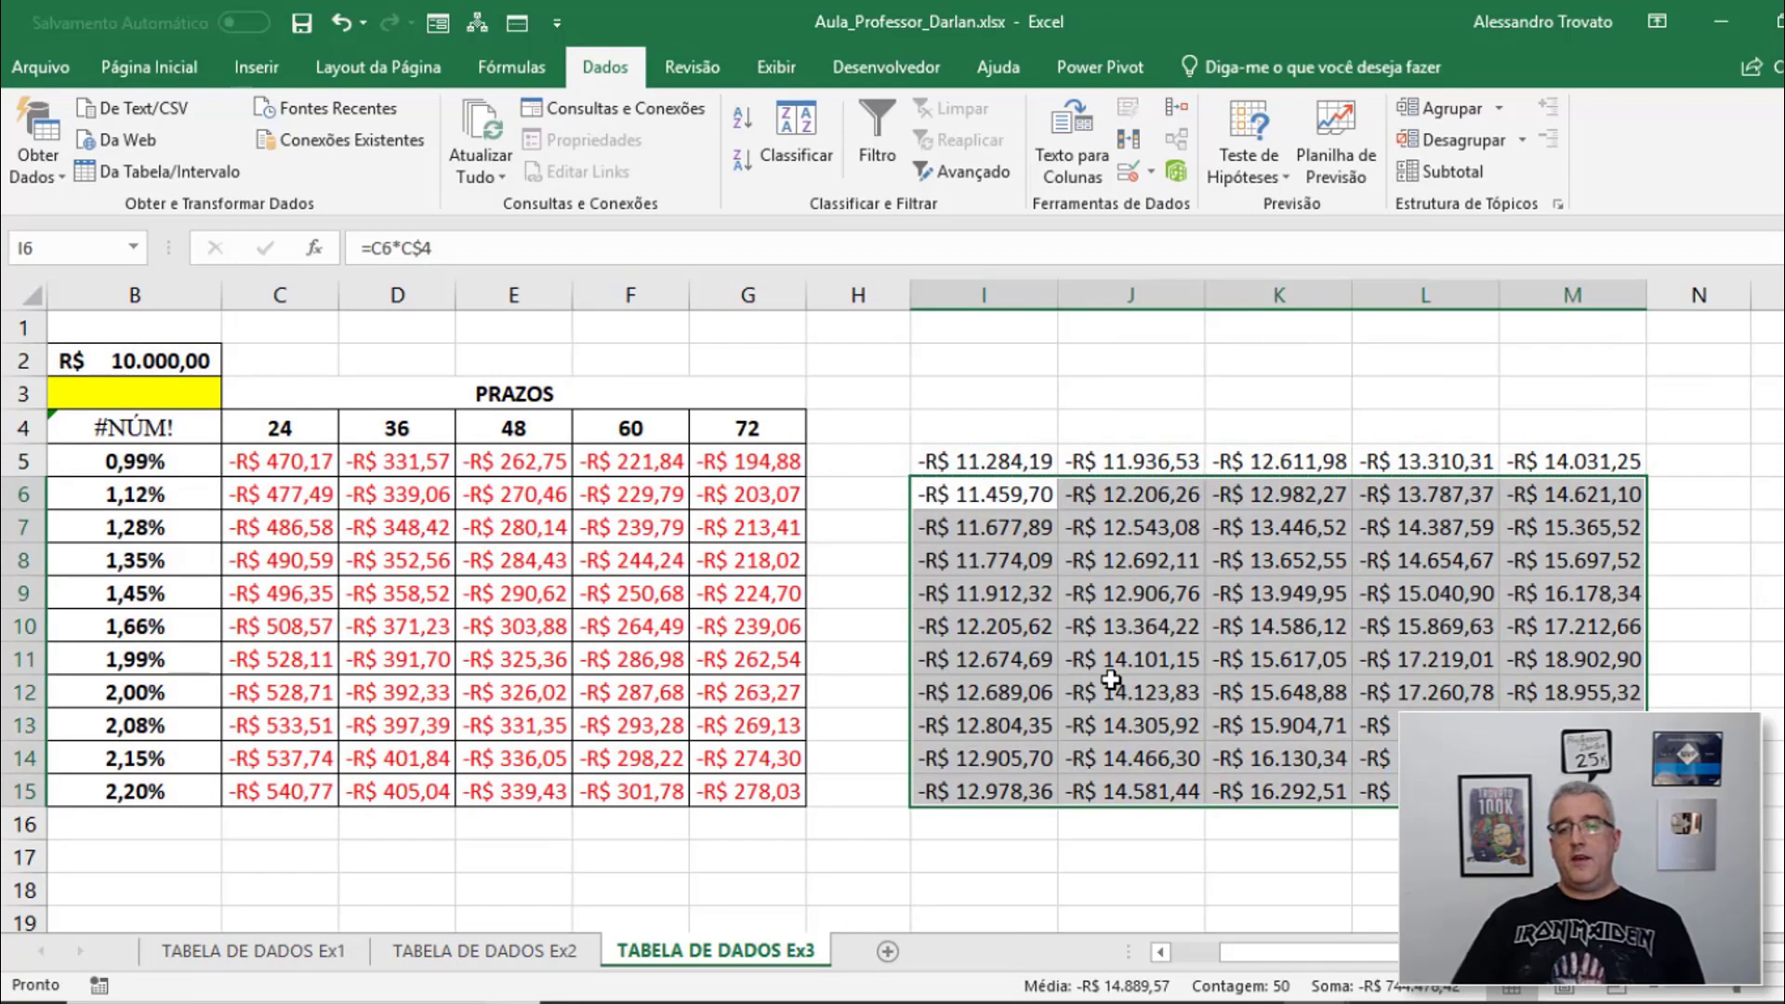
{"action": "left_click", "coordinate": [1452, 702]}
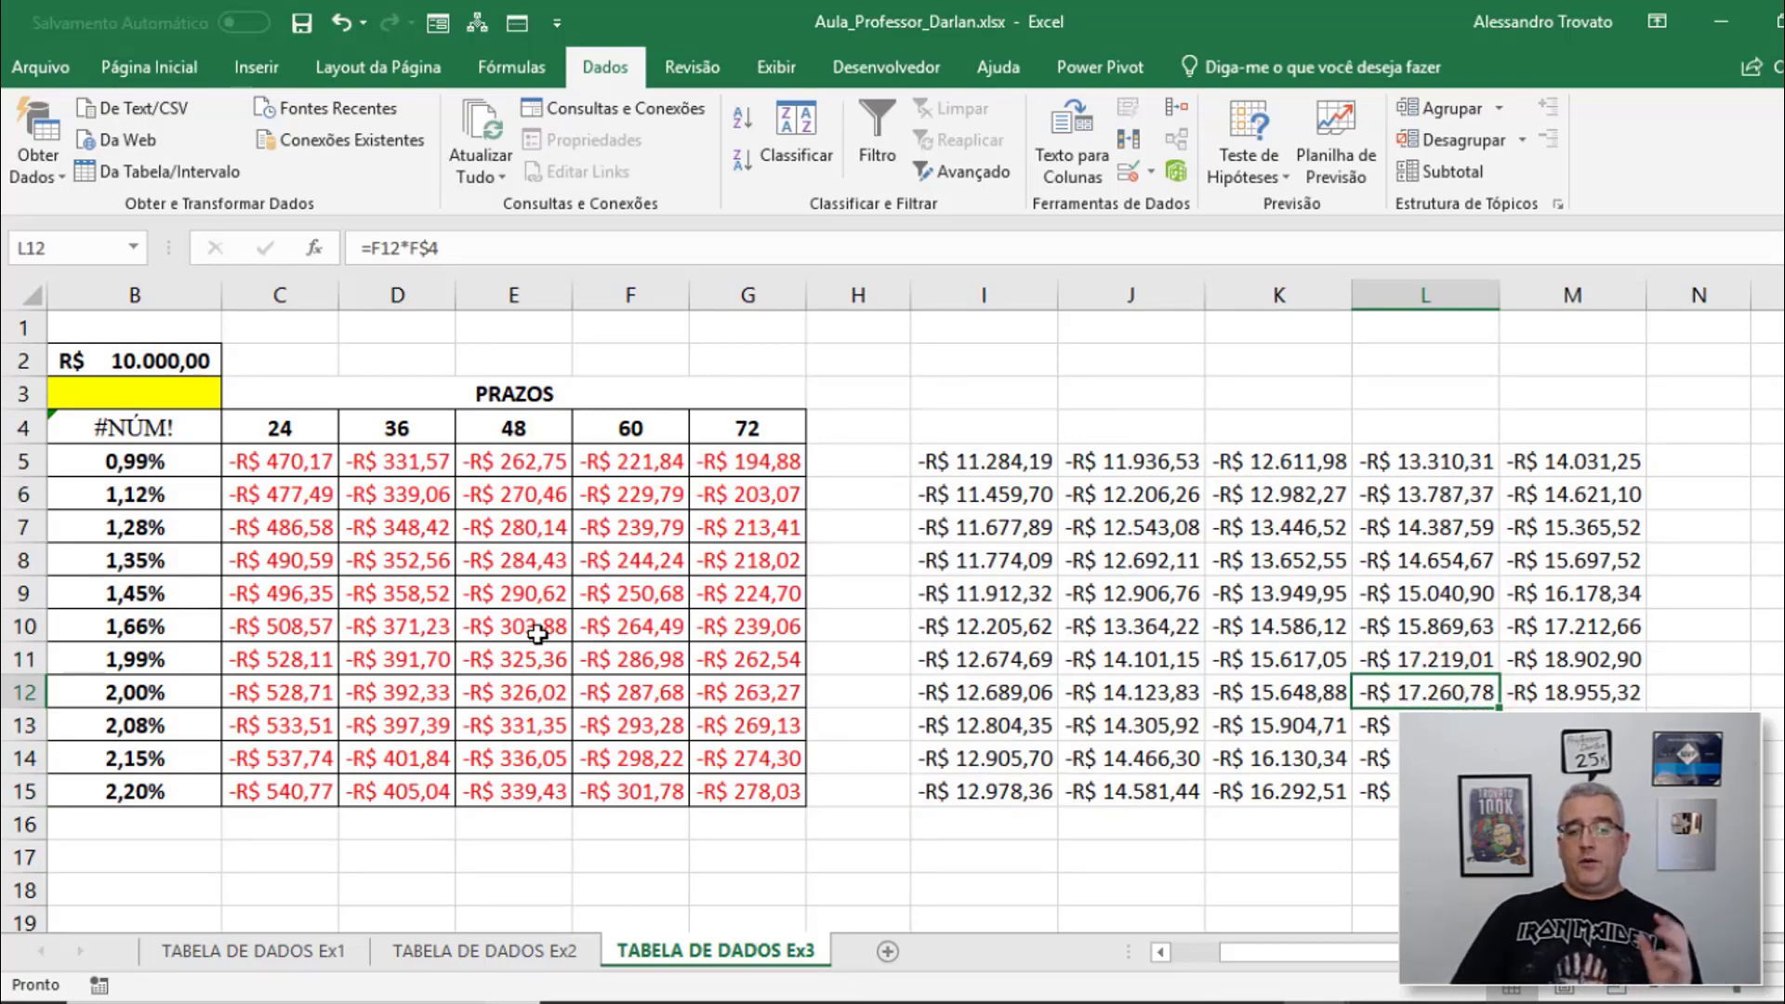
Change the loan value in B2 to 30000 on the Ex3 sheet
{"action": "left_click", "coordinate": [1196, 947]}
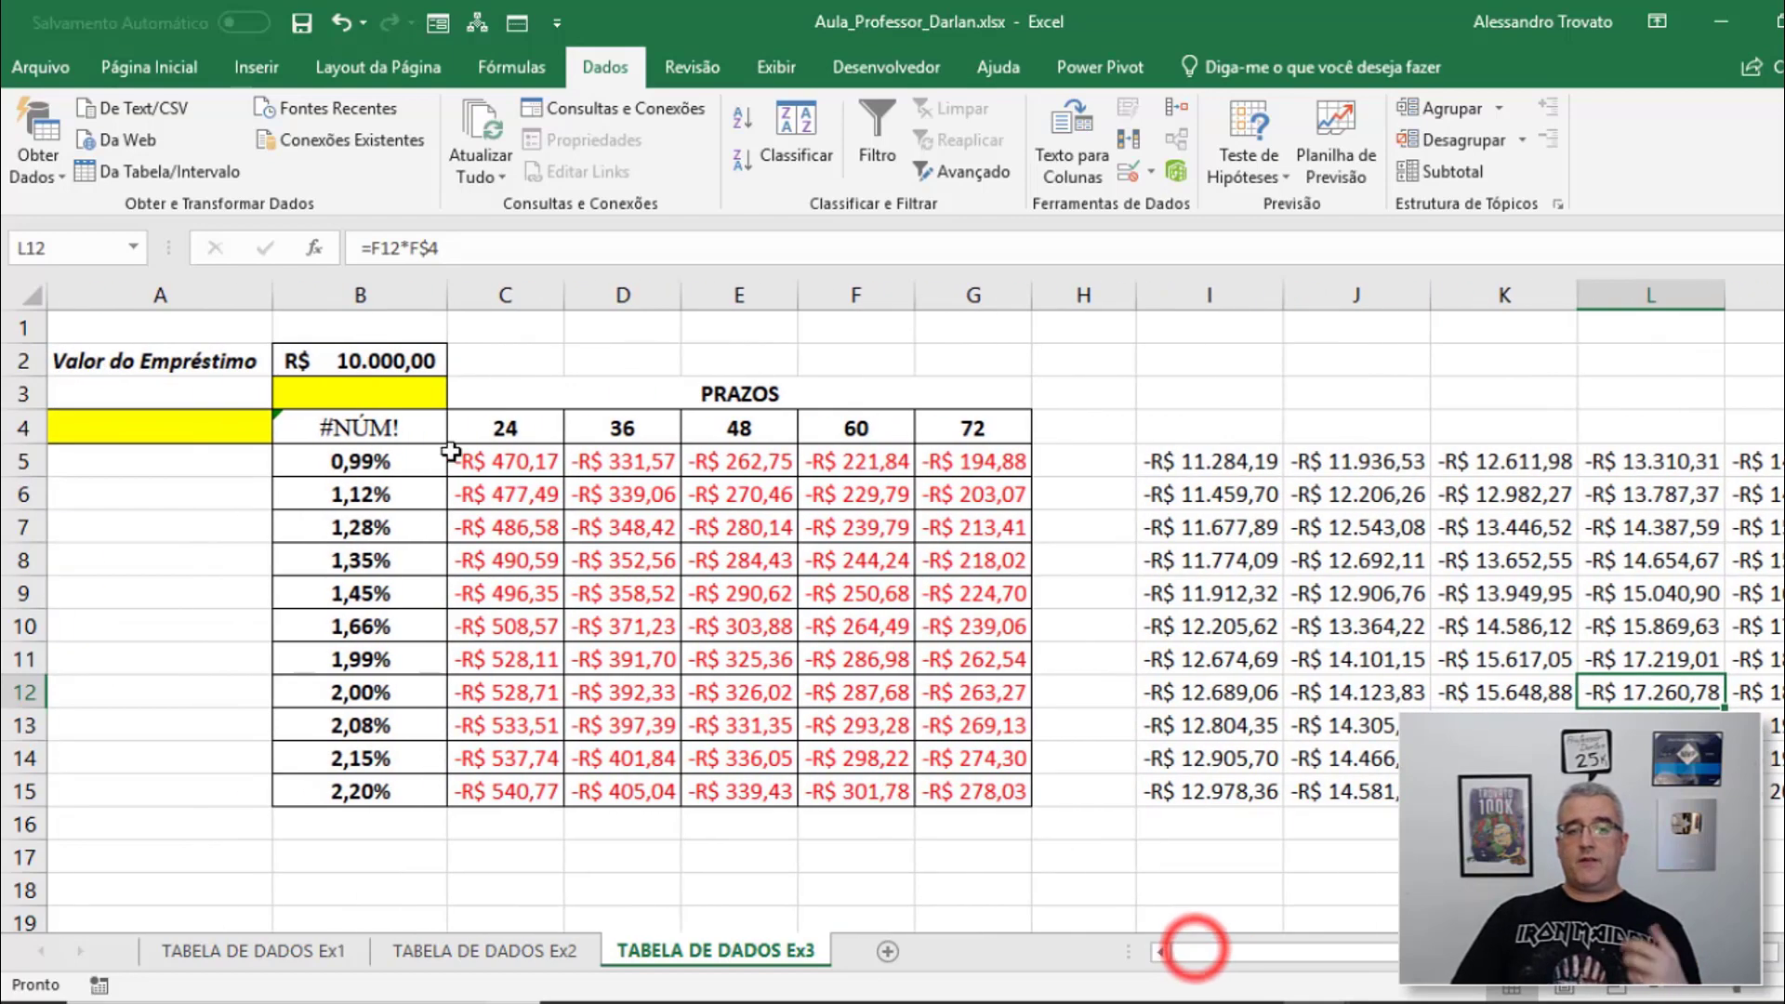
{"action": "left_click", "coordinate": [360, 361]}
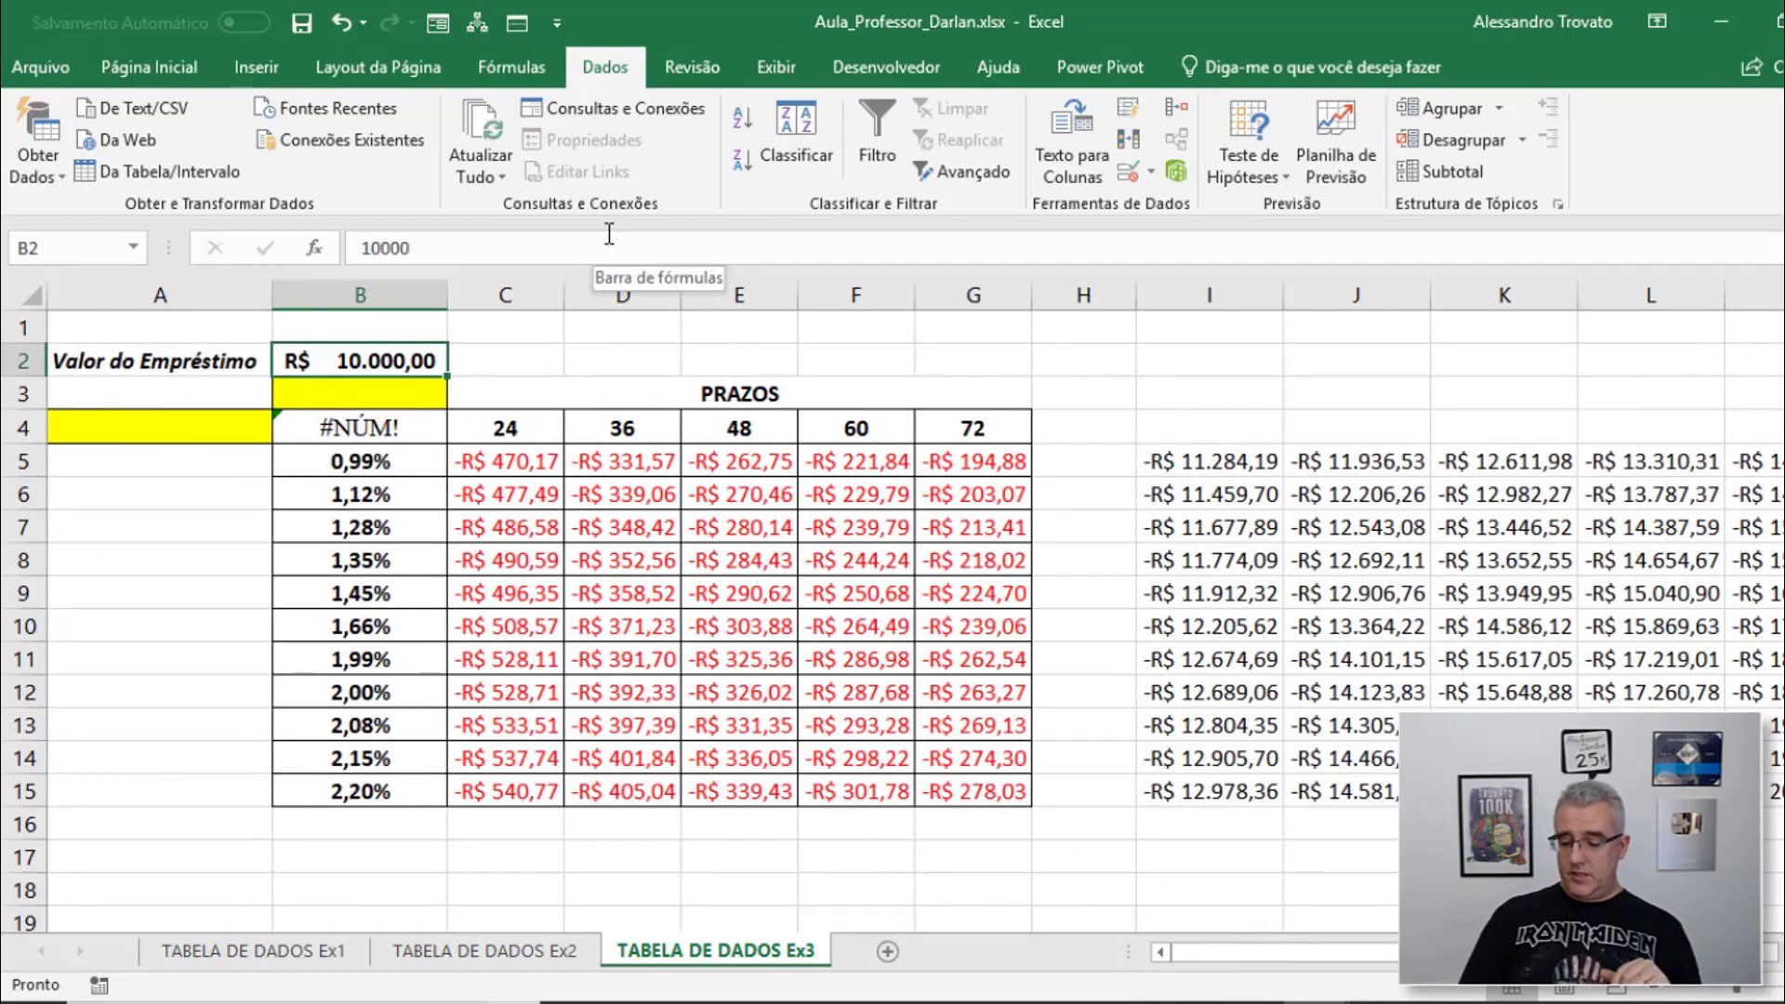
{"action": "type", "text": "30000"}
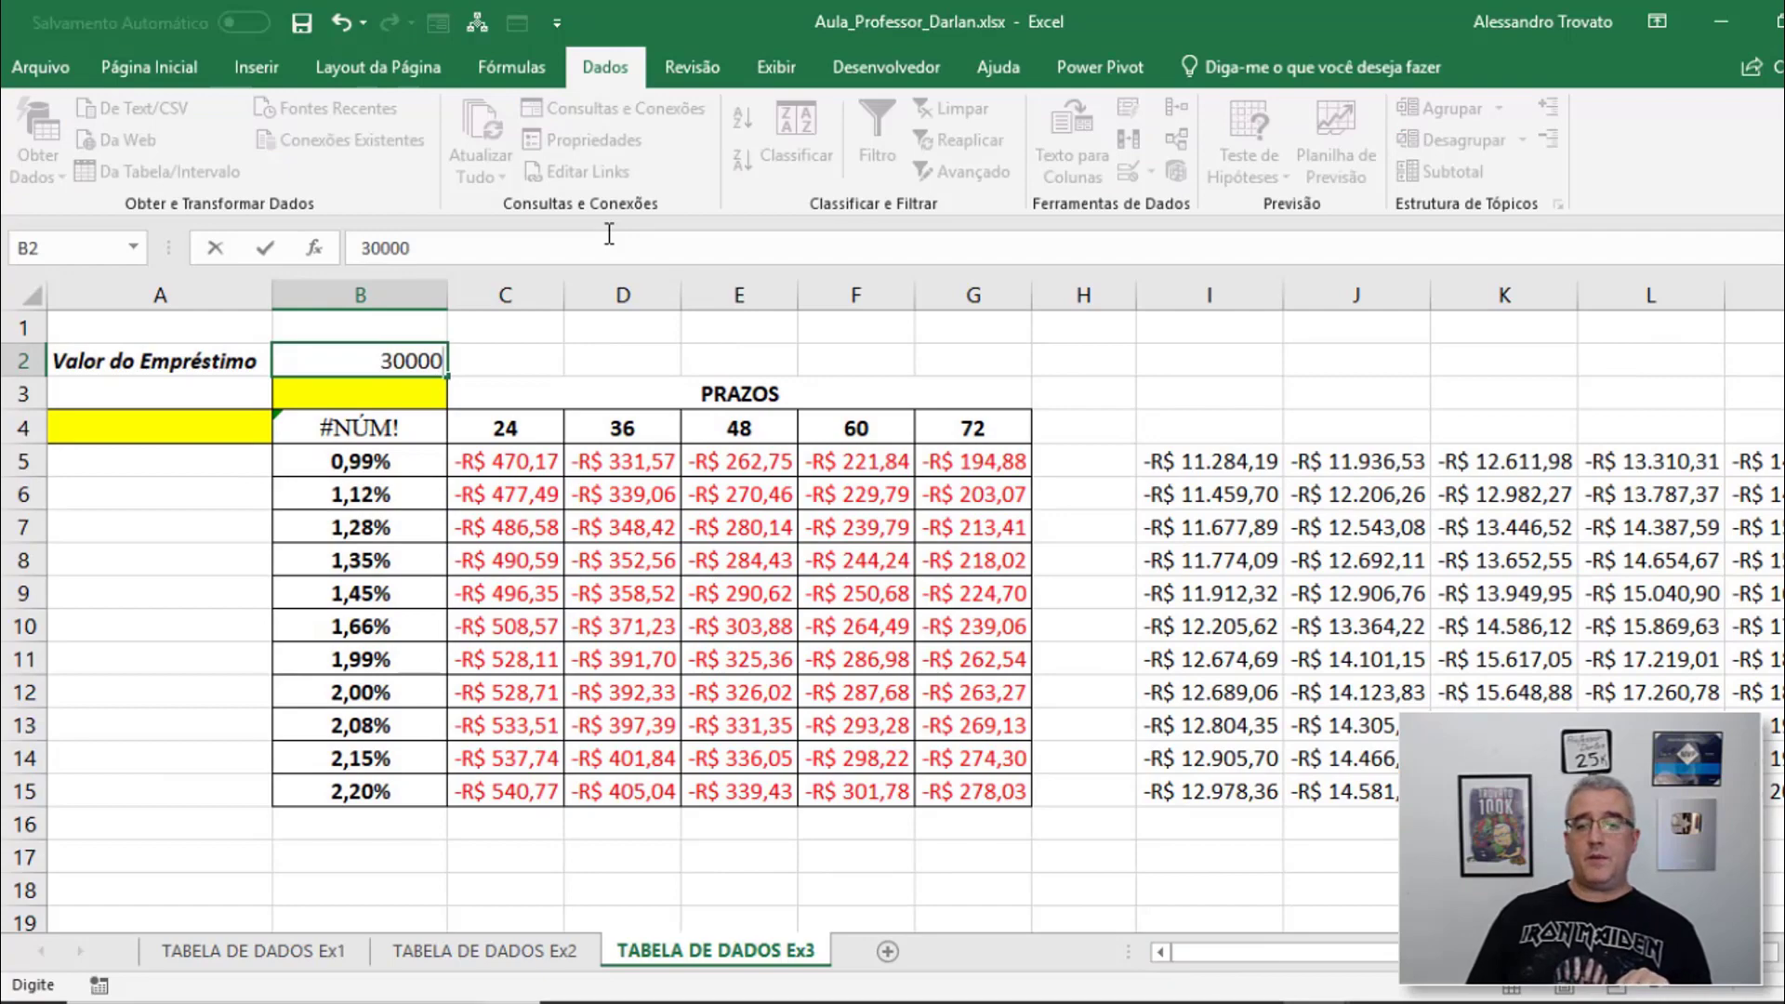
{"action": "key", "text": "Return"}
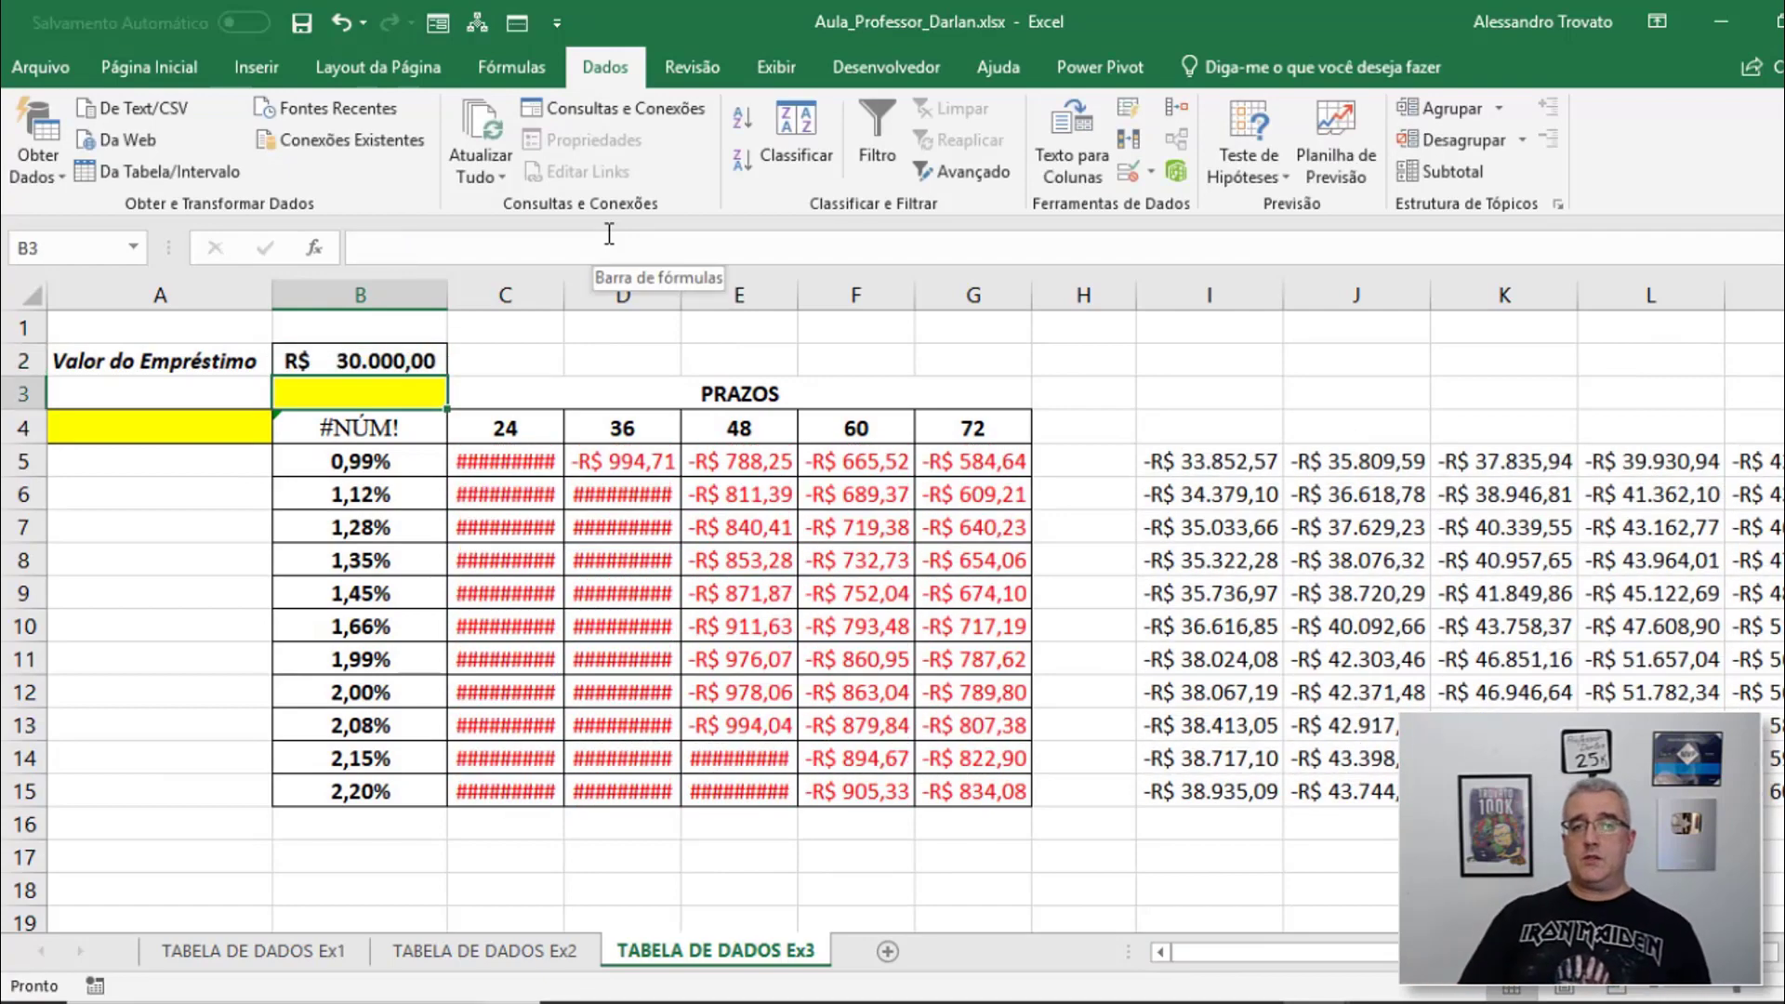
Autofit the widths of columns C through G so the installment amounts display in full
{"action": "left_click_drag", "start_coordinate": [973, 295], "coordinate": [562, 279]}
{"action": "double_click", "coordinate": [563, 281]}
{"action": "left_click", "coordinate": [655, 523]}
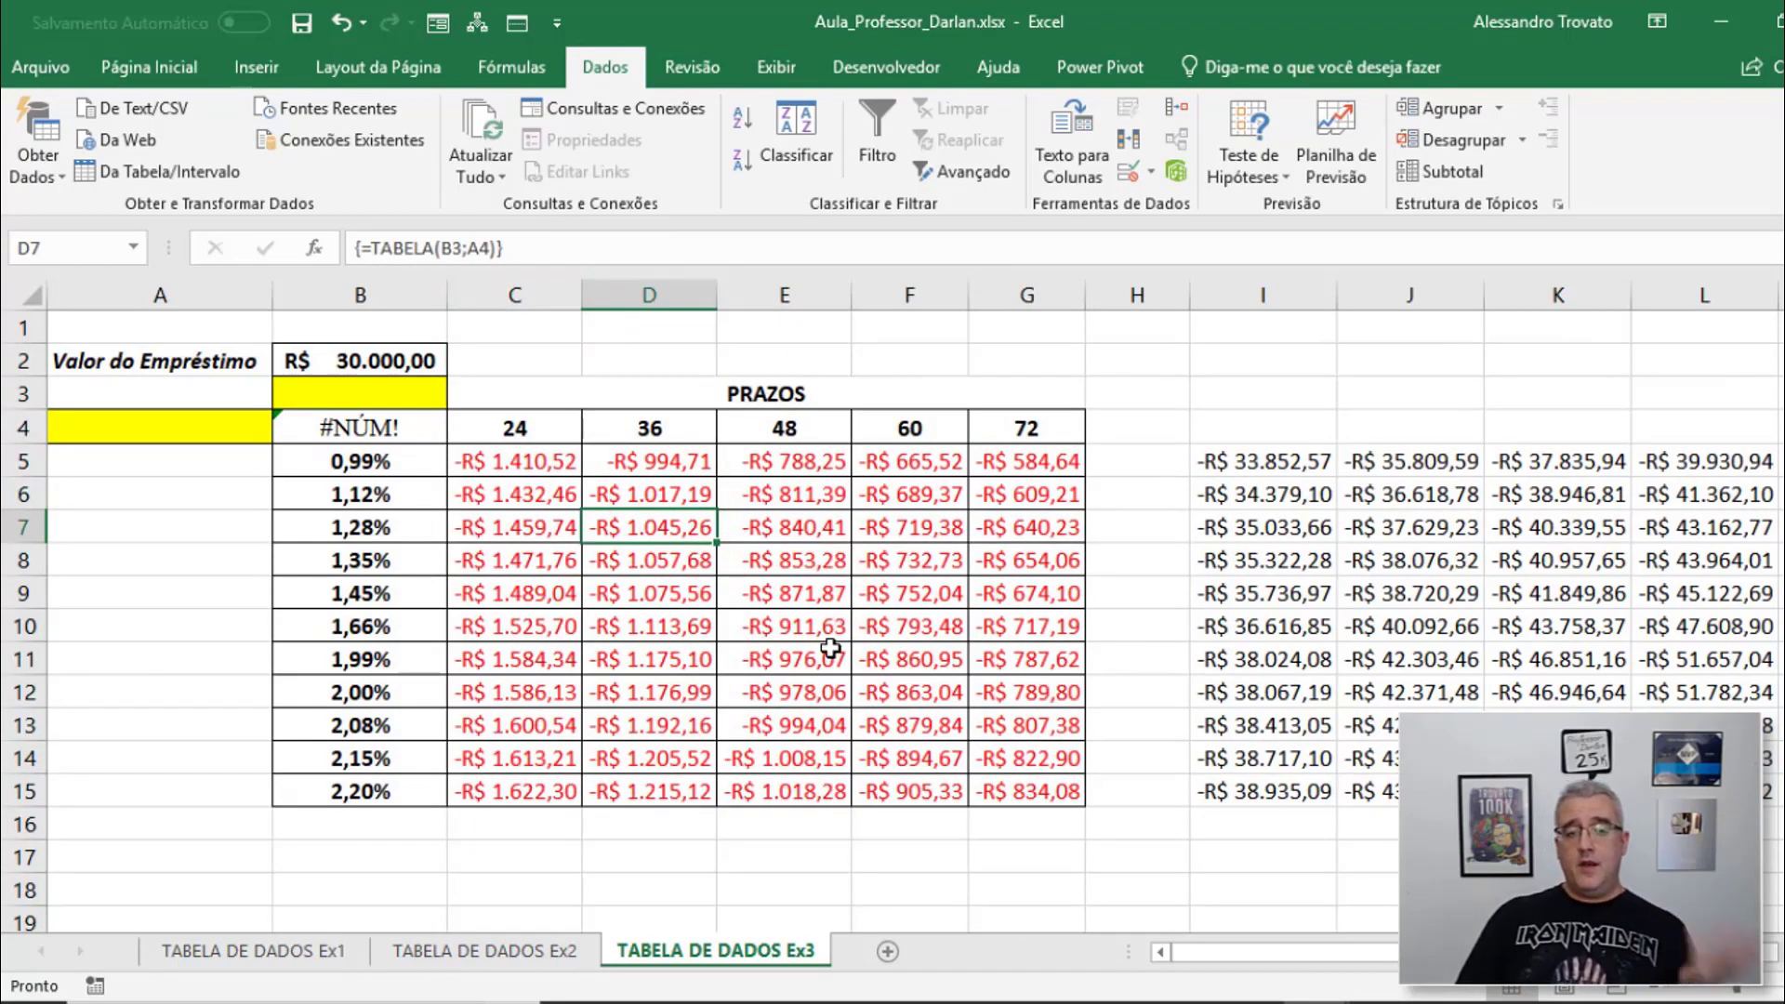
Try to delete the single installment result in E8 of the data table, for the 1,35% rate and 48-month term
{"action": "left_click", "coordinate": [805, 562]}
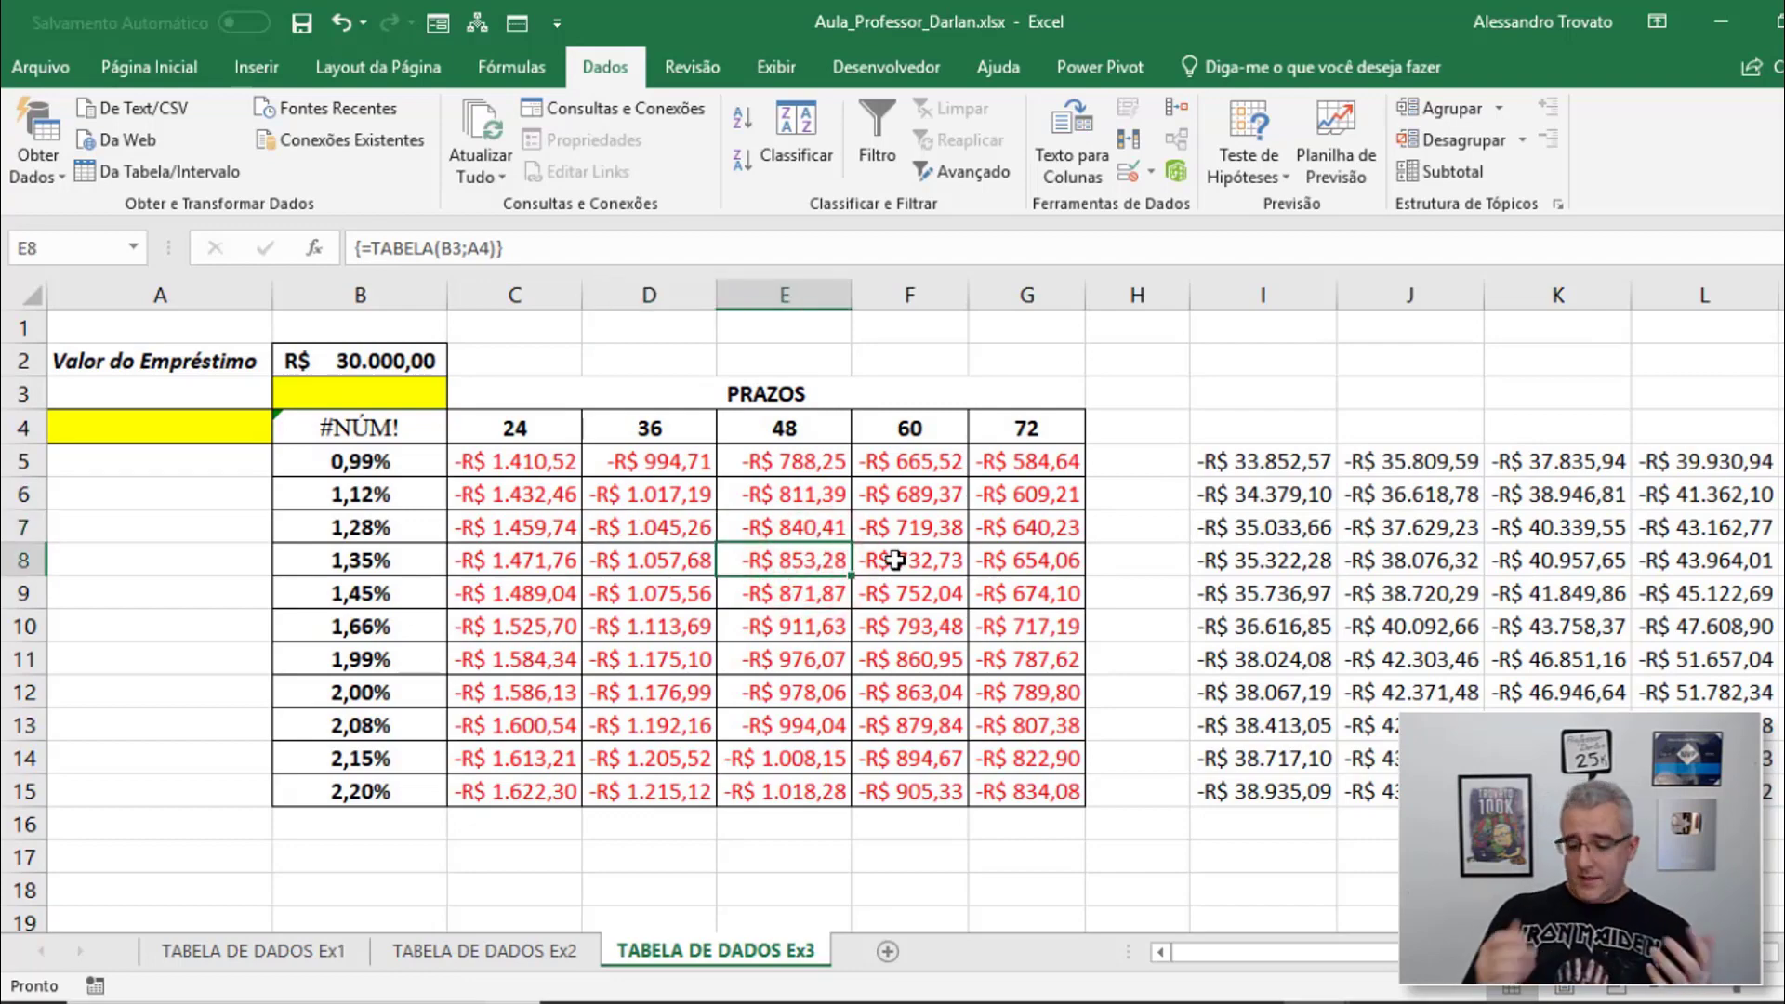
{"action": "key", "text": "Delete"}
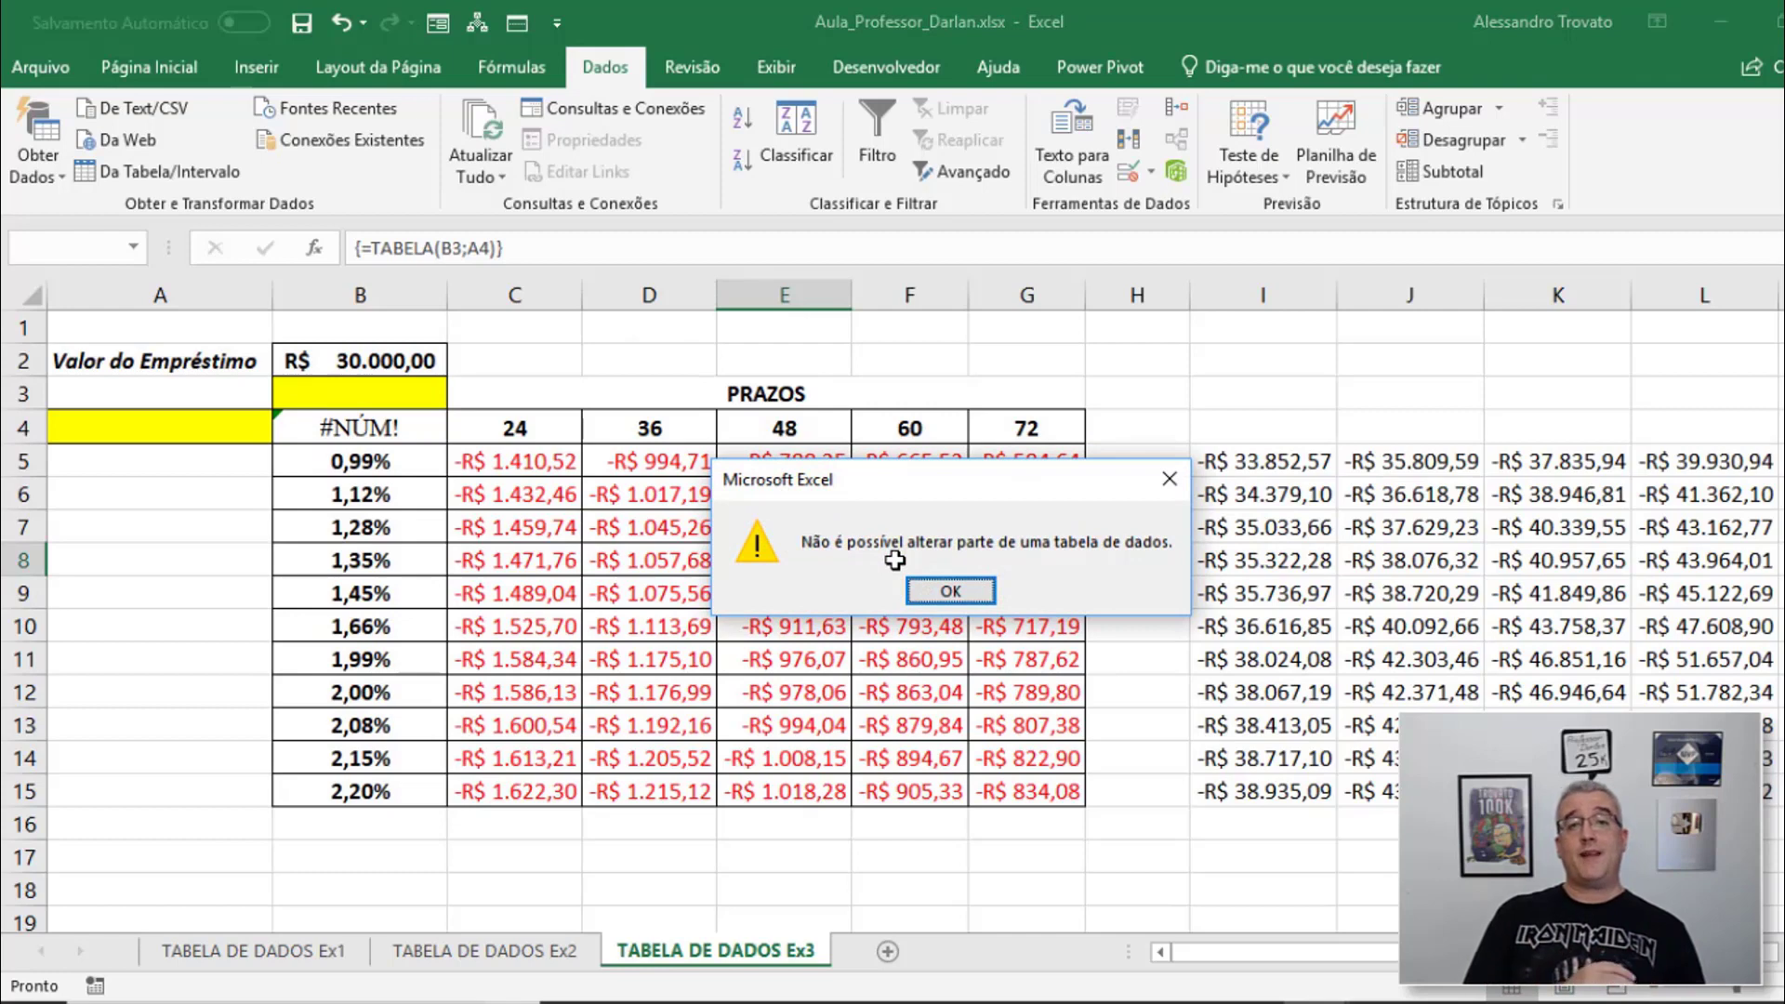
{"action": "key", "text": "Return"}
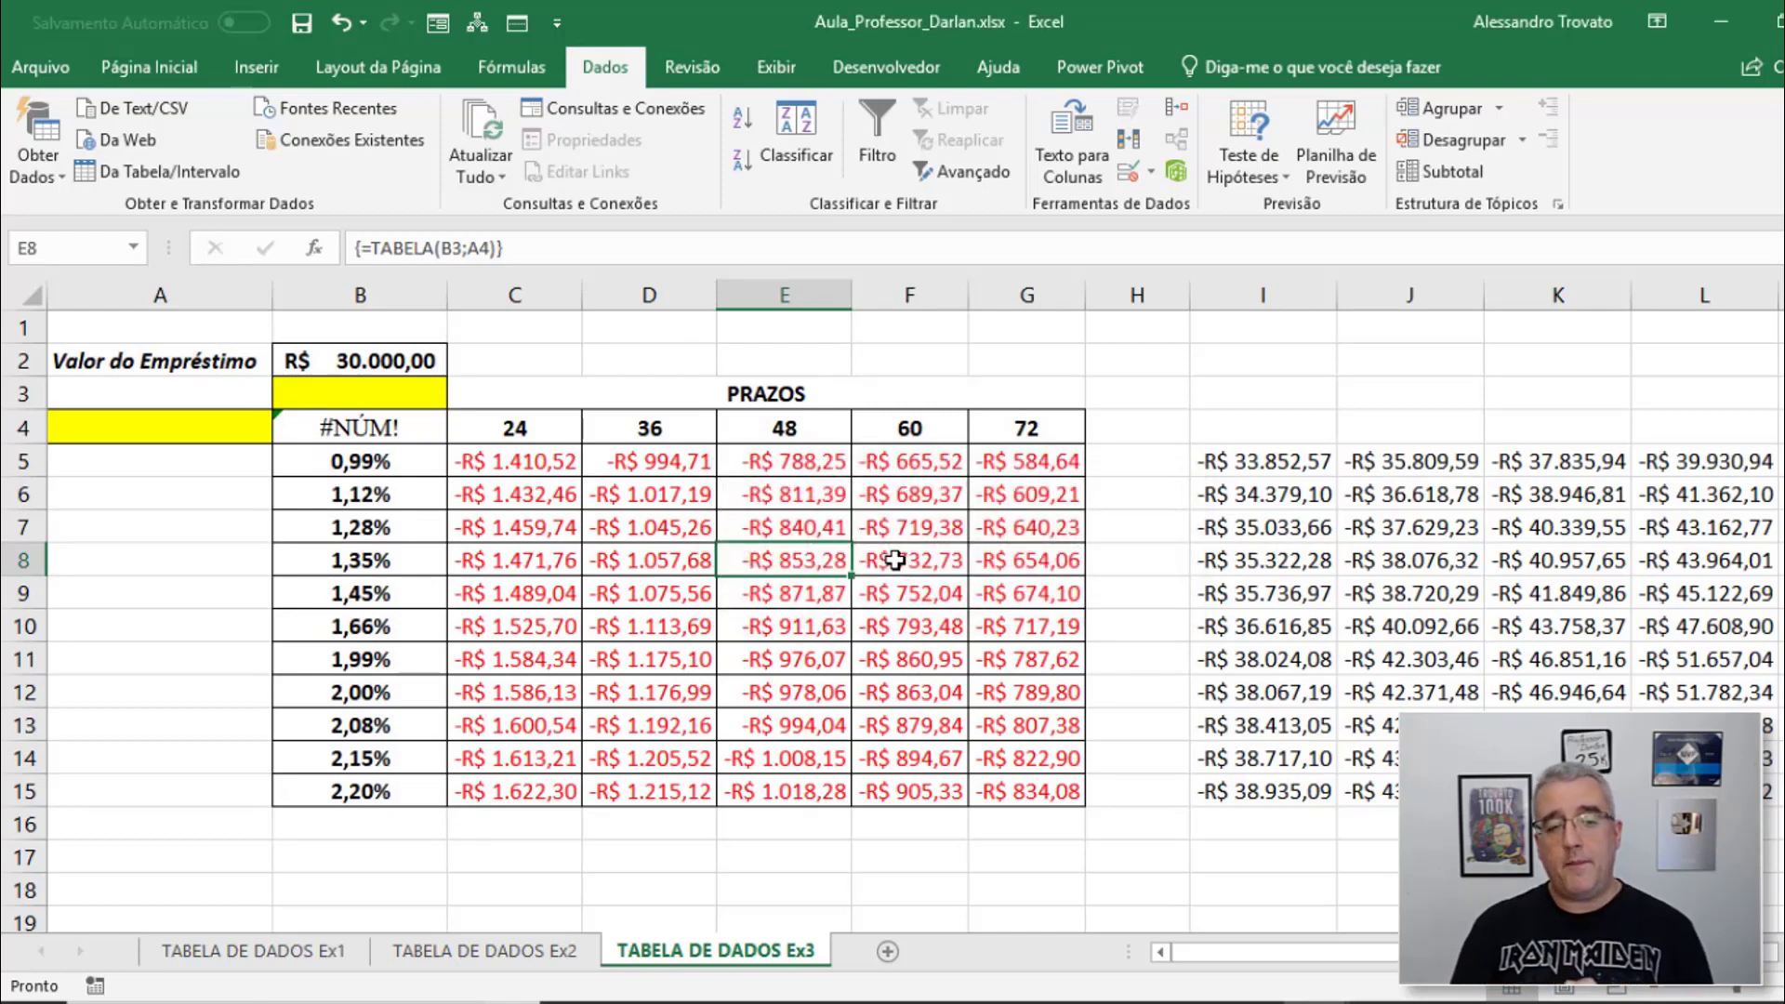
Minimize the loan workbook and the blank Pasta1 workbook to reveal the desktop
{"action": "left_click", "coordinate": [1722, 19]}
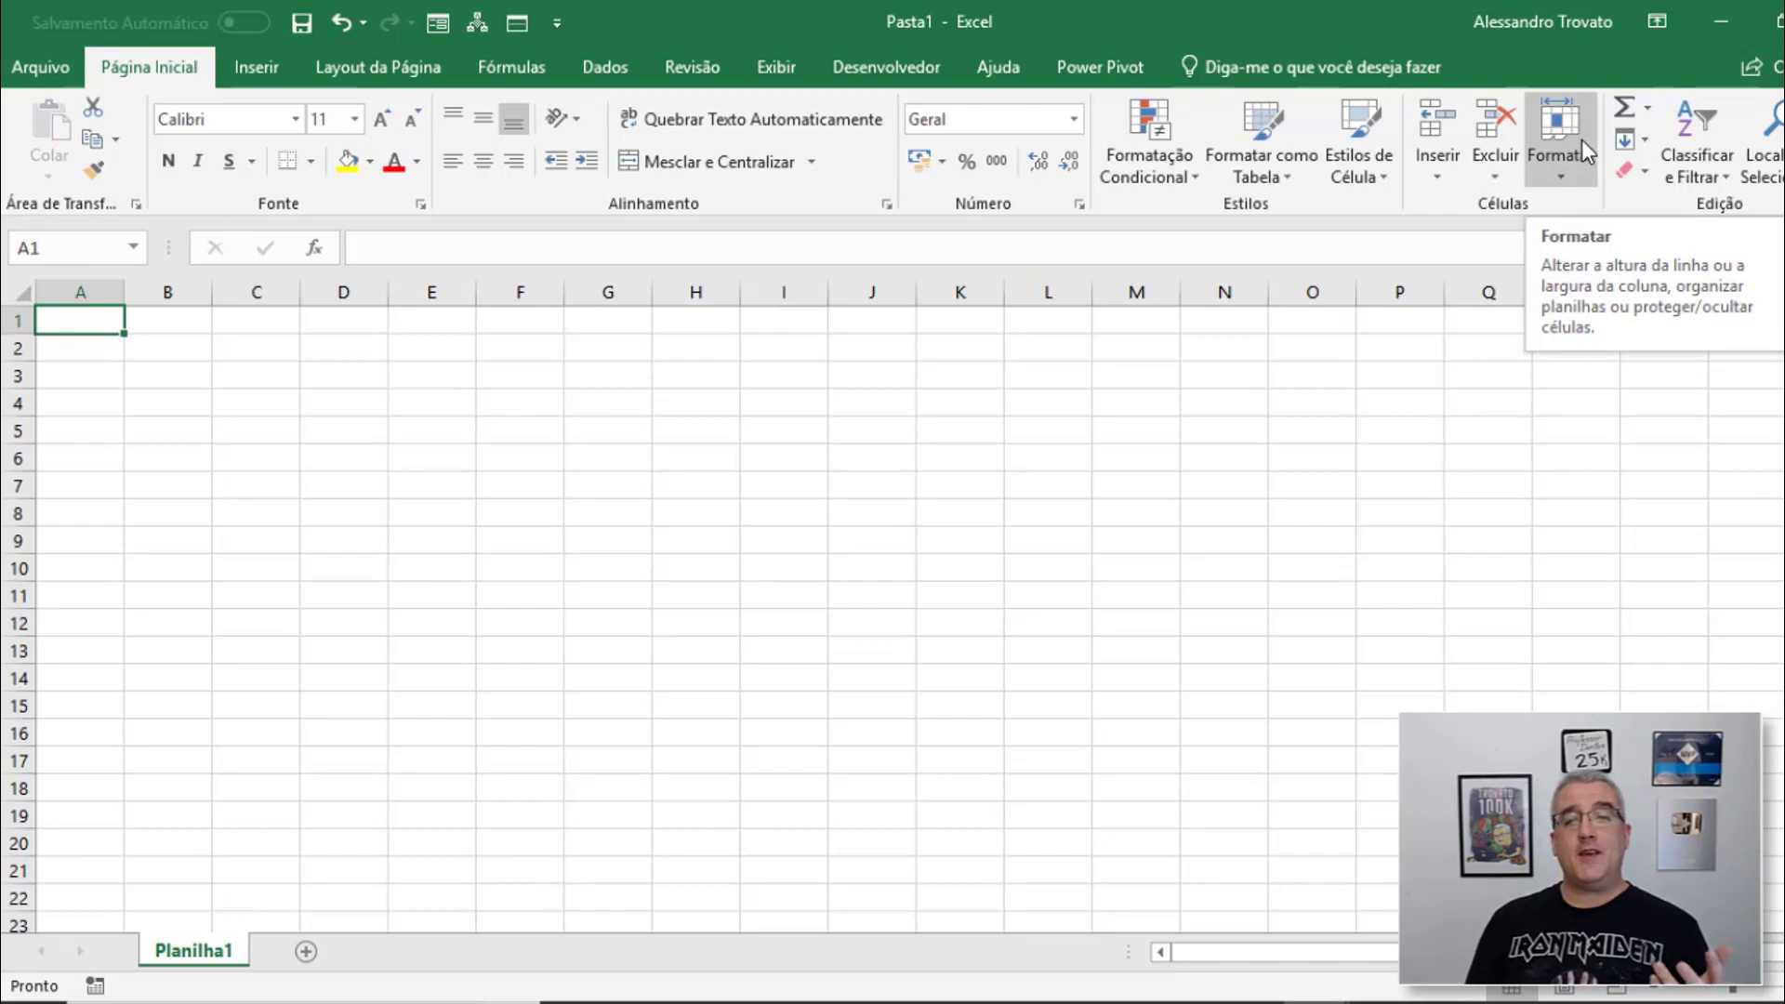
{"action": "left_click", "coordinate": [1734, 8]}
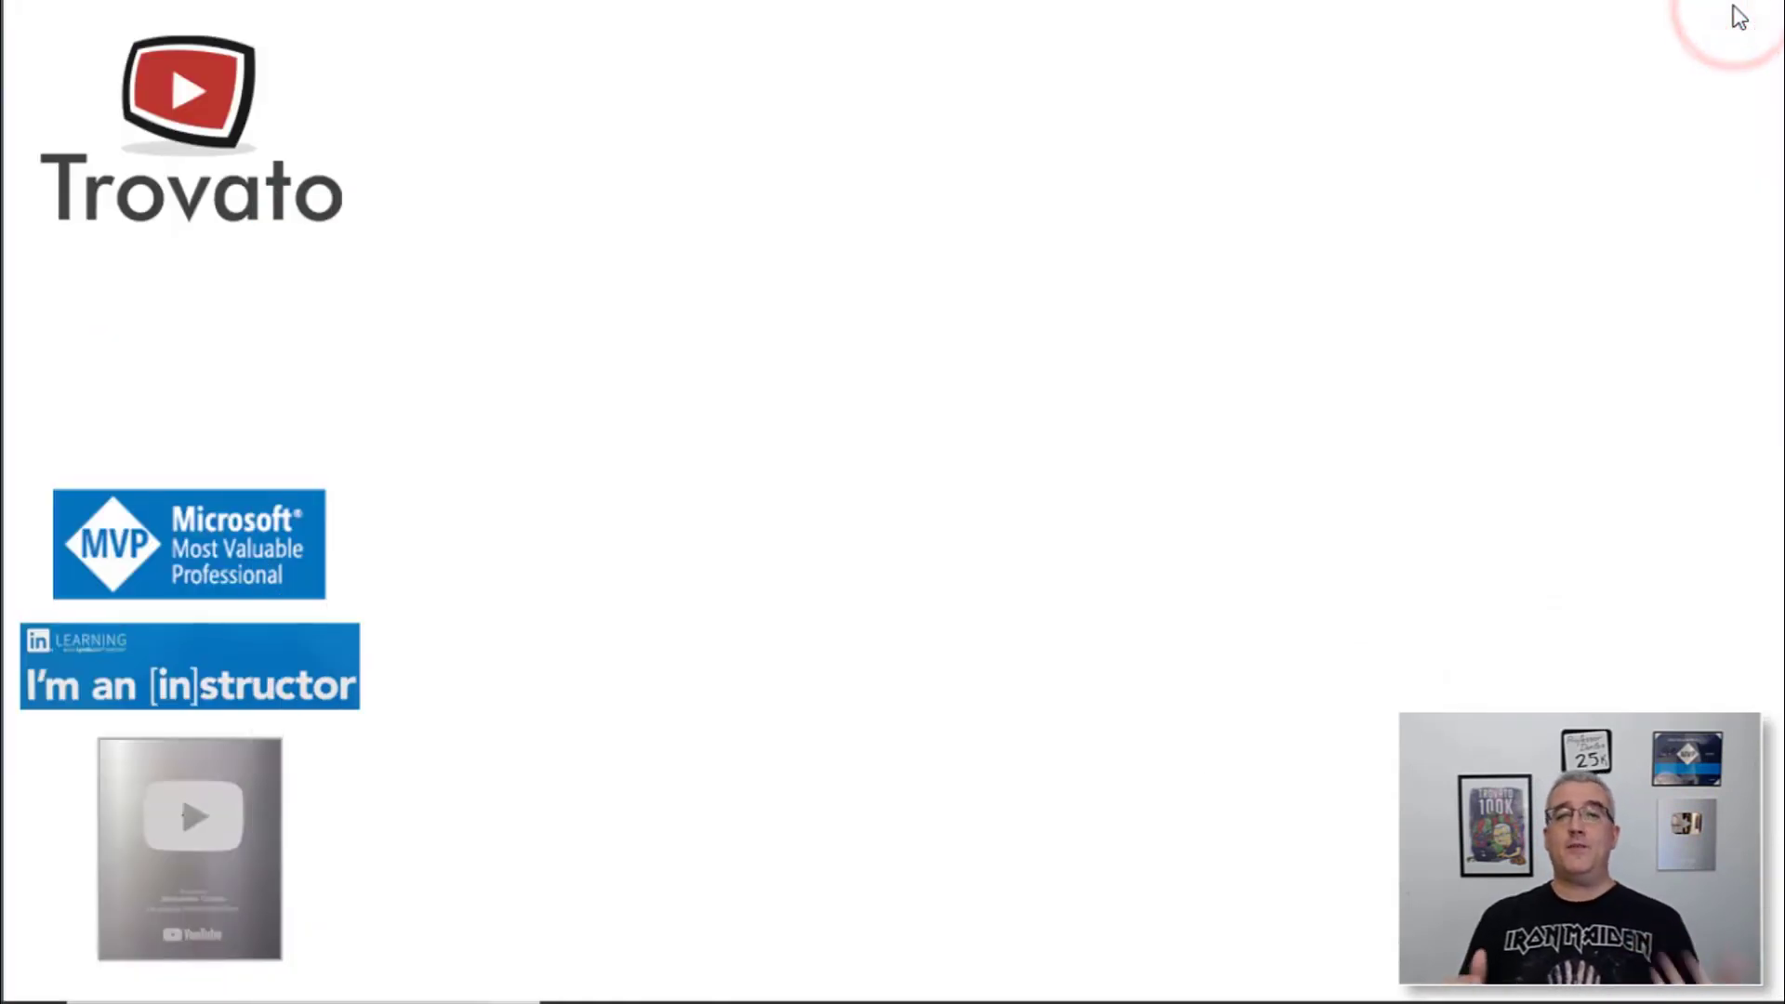